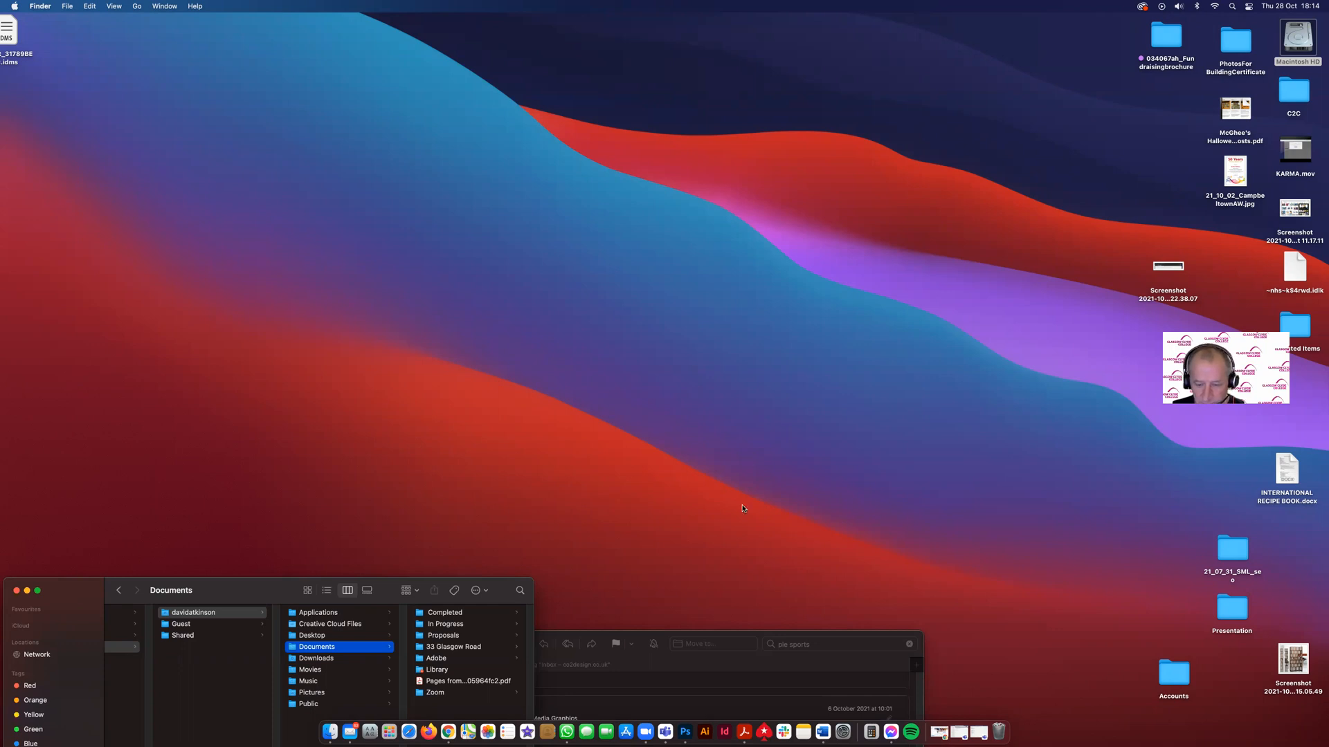
# - Switch to Adobe InDesign, enlarge its start window and reposition it on the desktop
pyautogui.click(725, 735)
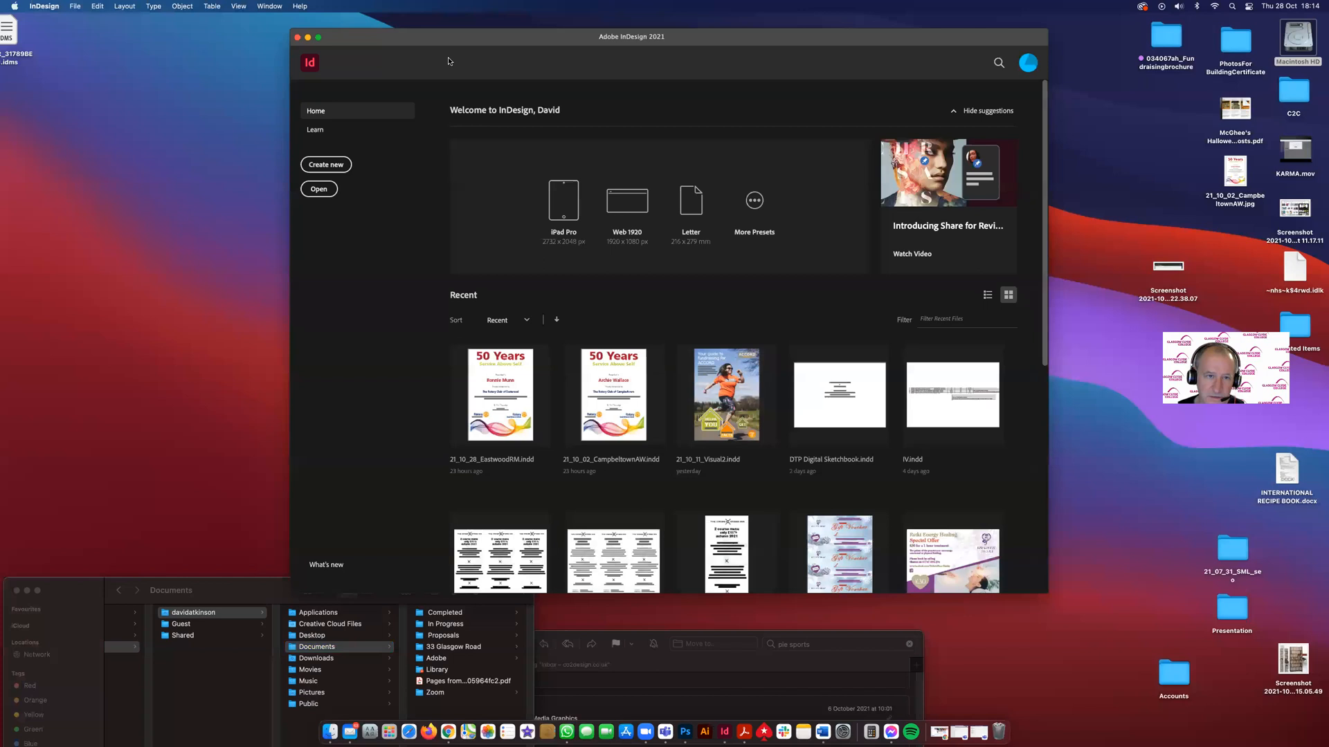
pyautogui.moveTo(441, 42); pyautogui.dragTo(400, 27)
pyautogui.moveTo(1006, 582); pyautogui.dragTo(1084, 629)
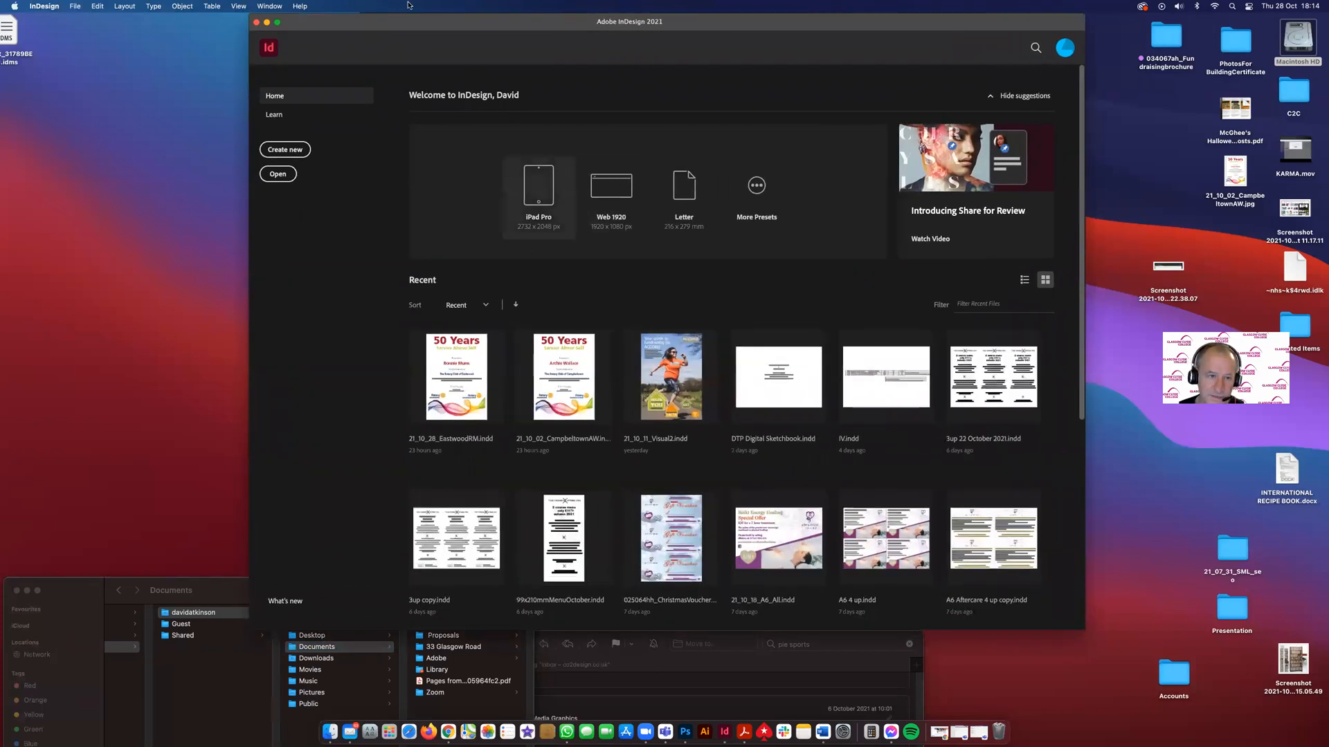
pyautogui.moveTo(393, 23); pyautogui.dragTo(361, 24)
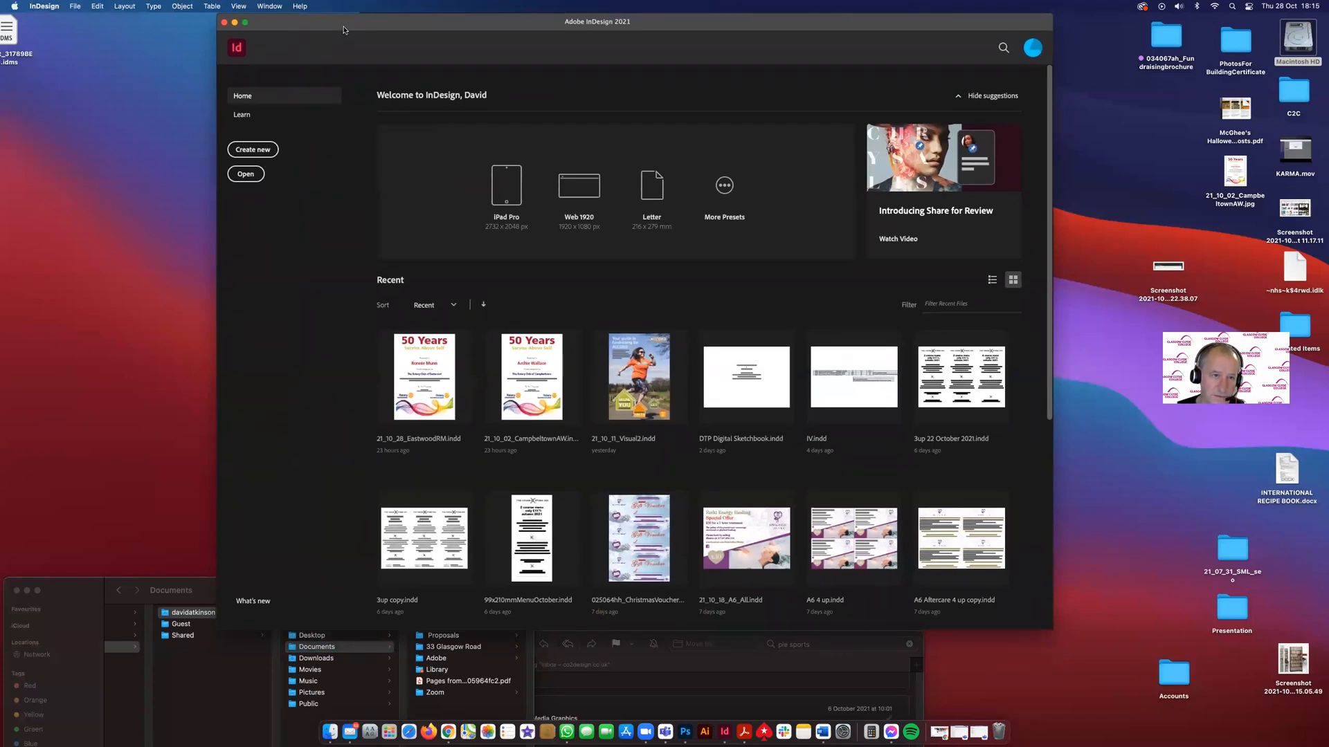
# - Create a new 297 x 210 mm landscape document with 8 mm margins on all sides and facing pages turned off
pyautogui.click(253, 151)
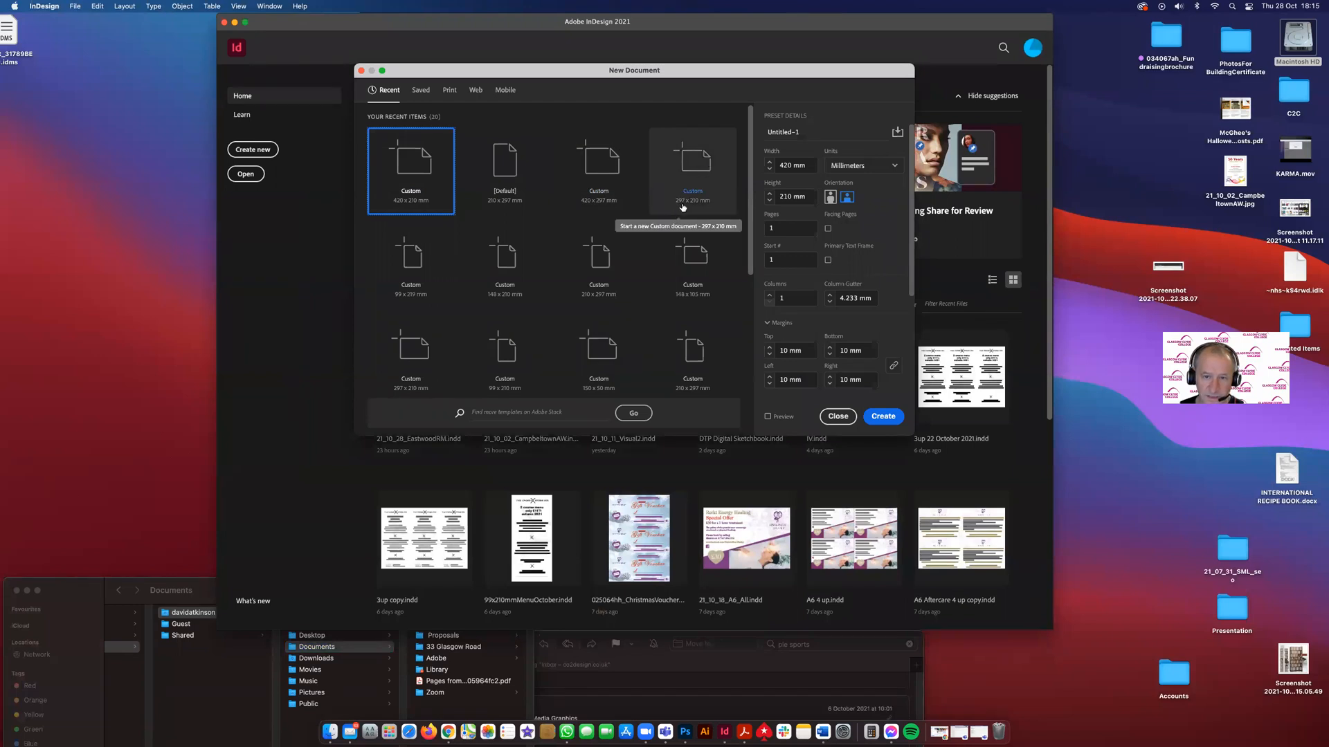
pyautogui.click(692, 164)
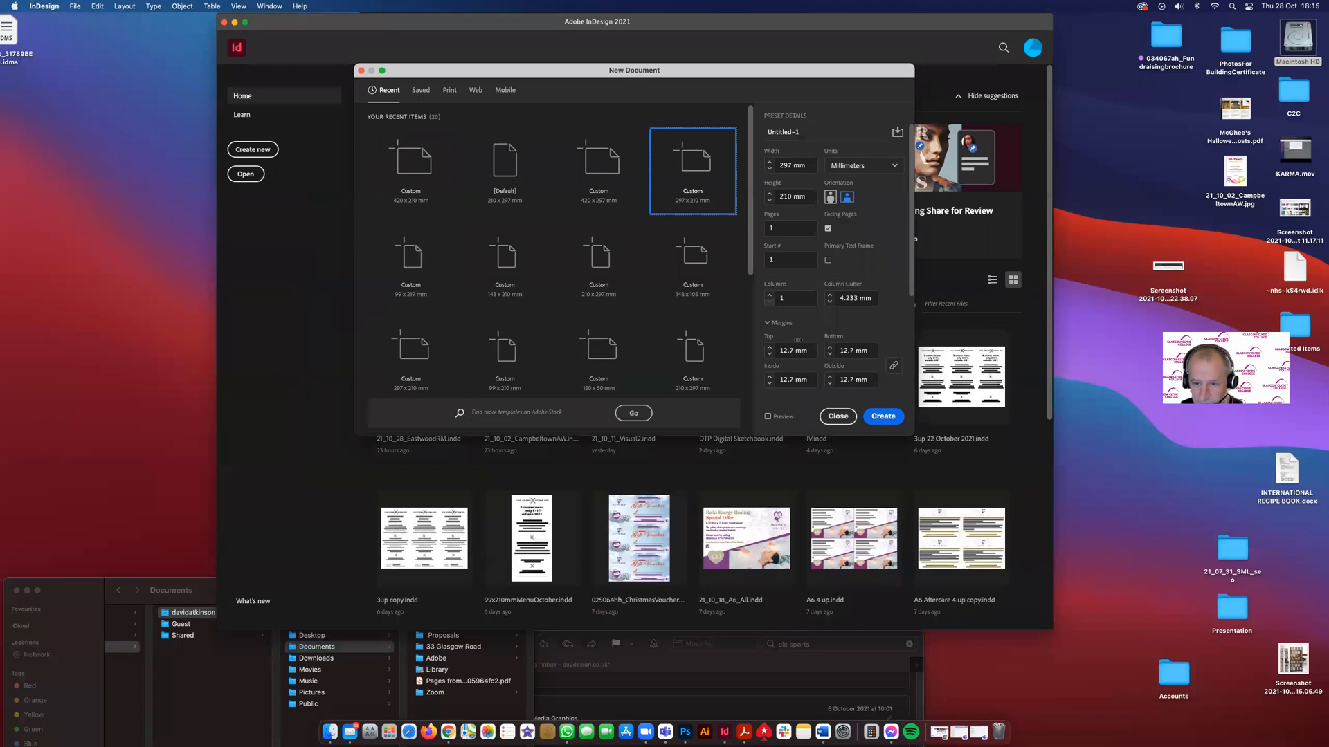
pyautogui.click(770, 349)
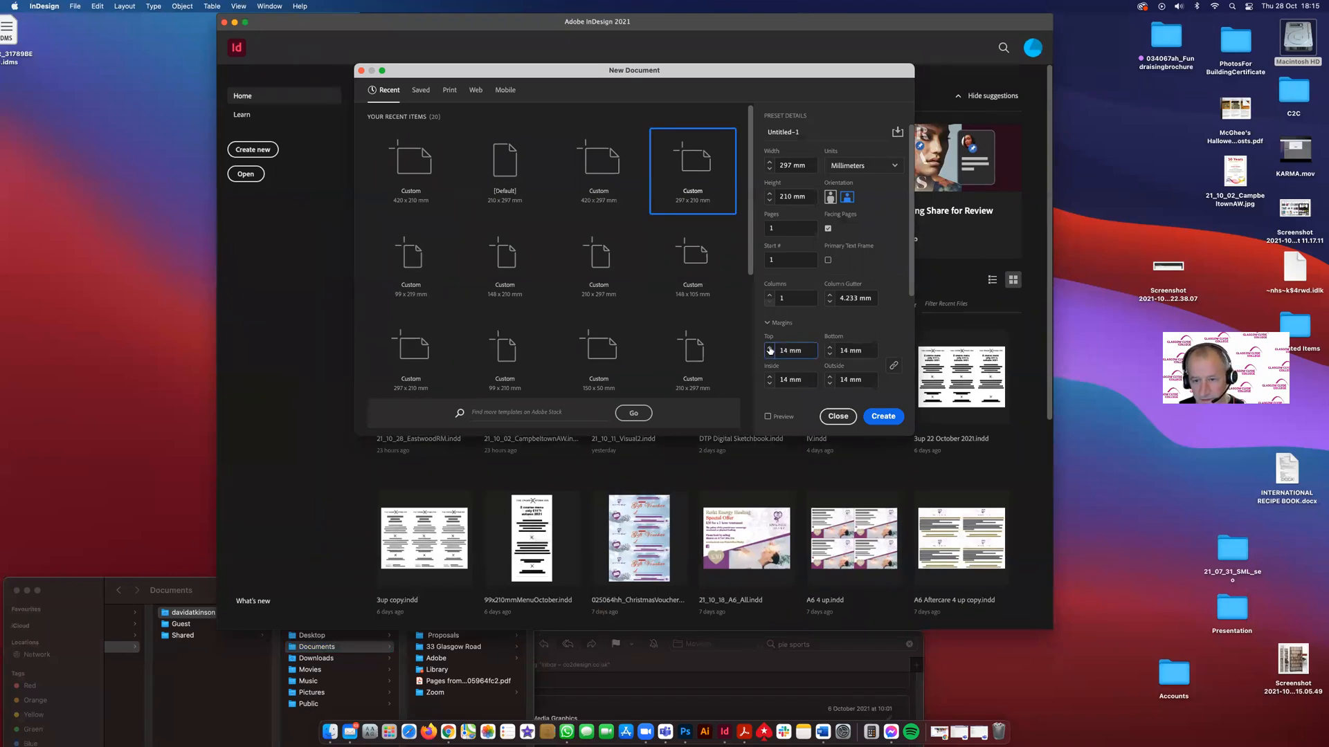
pyautogui.doubleClick(783, 350)
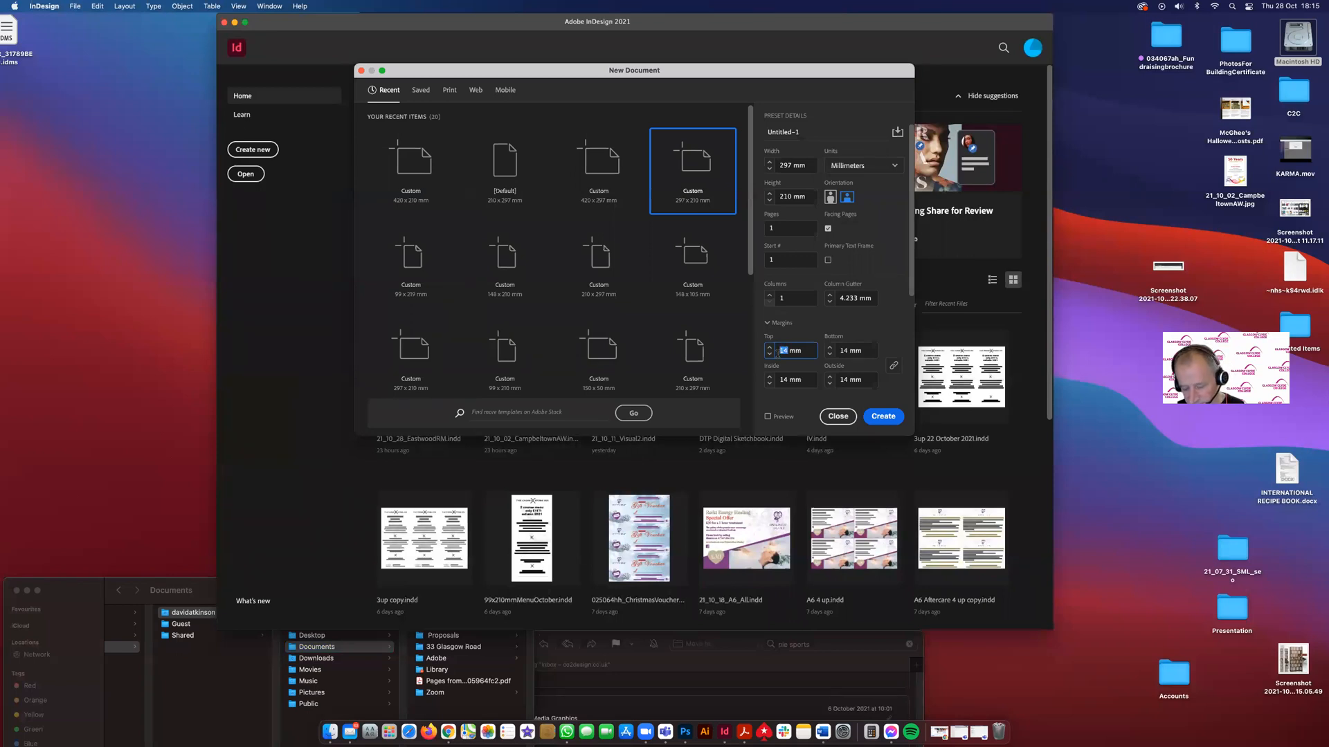
pyautogui.write('8')
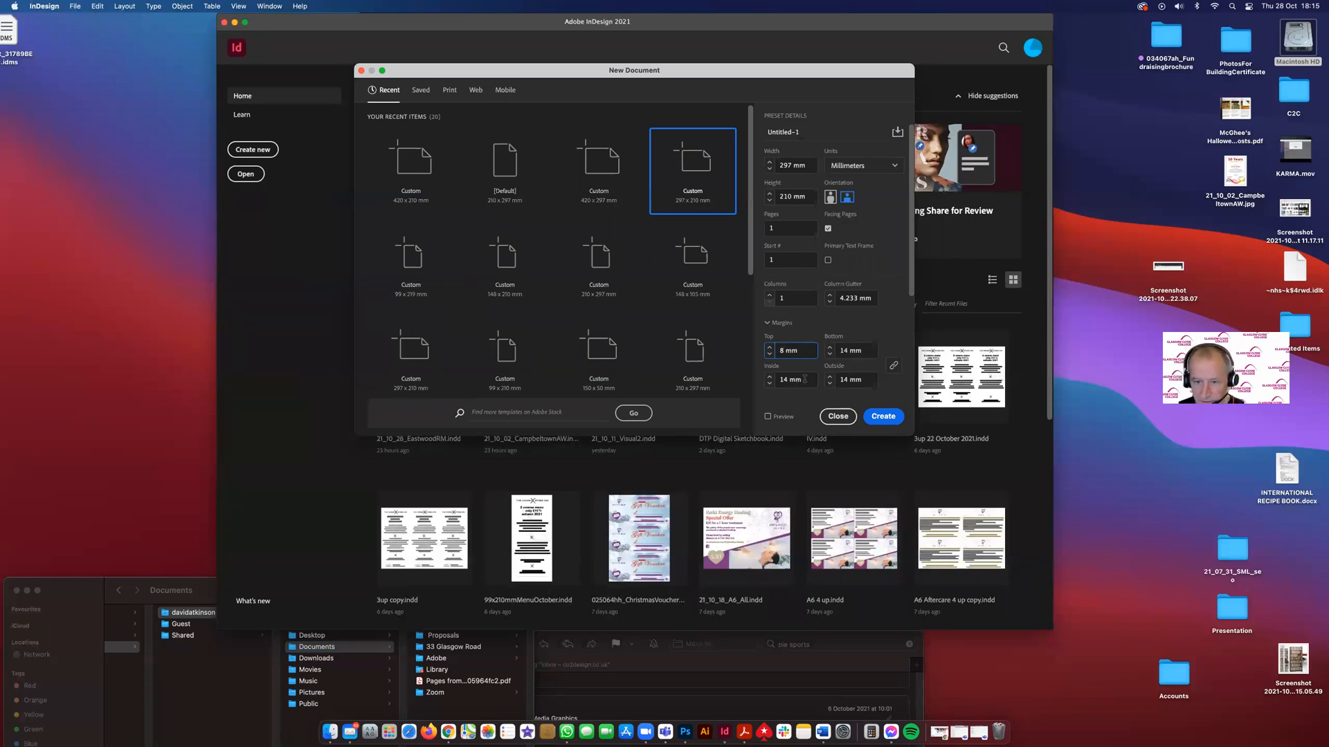
pyautogui.moveTo(792, 380); pyautogui.dragTo(812, 395)
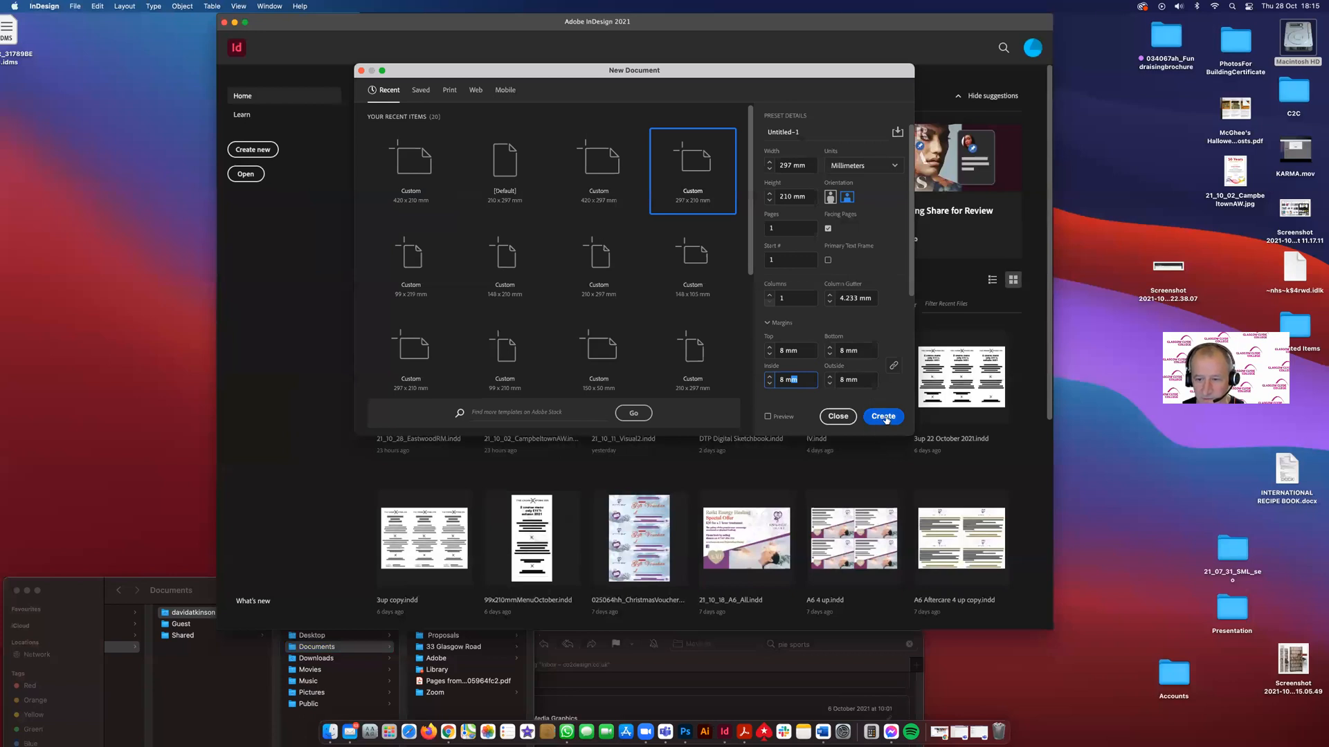
pyautogui.click(829, 229)
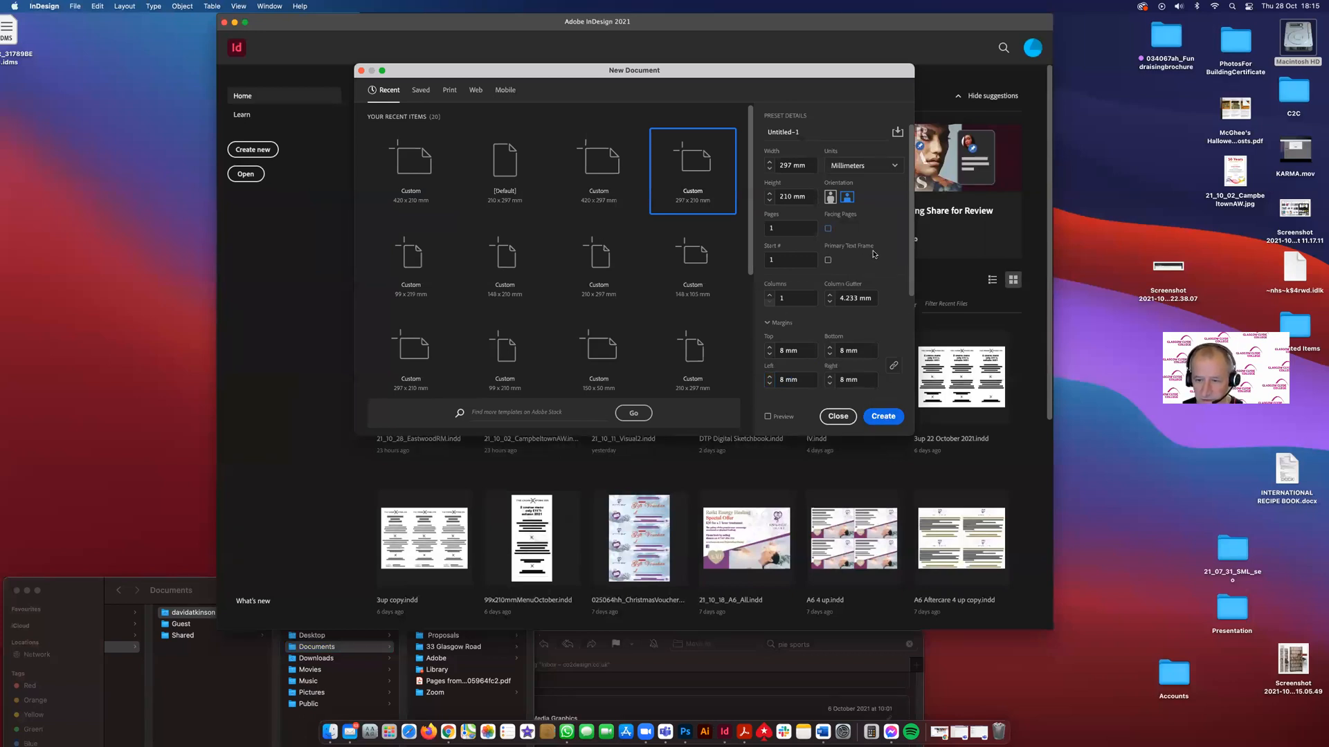
pyautogui.click(888, 419)
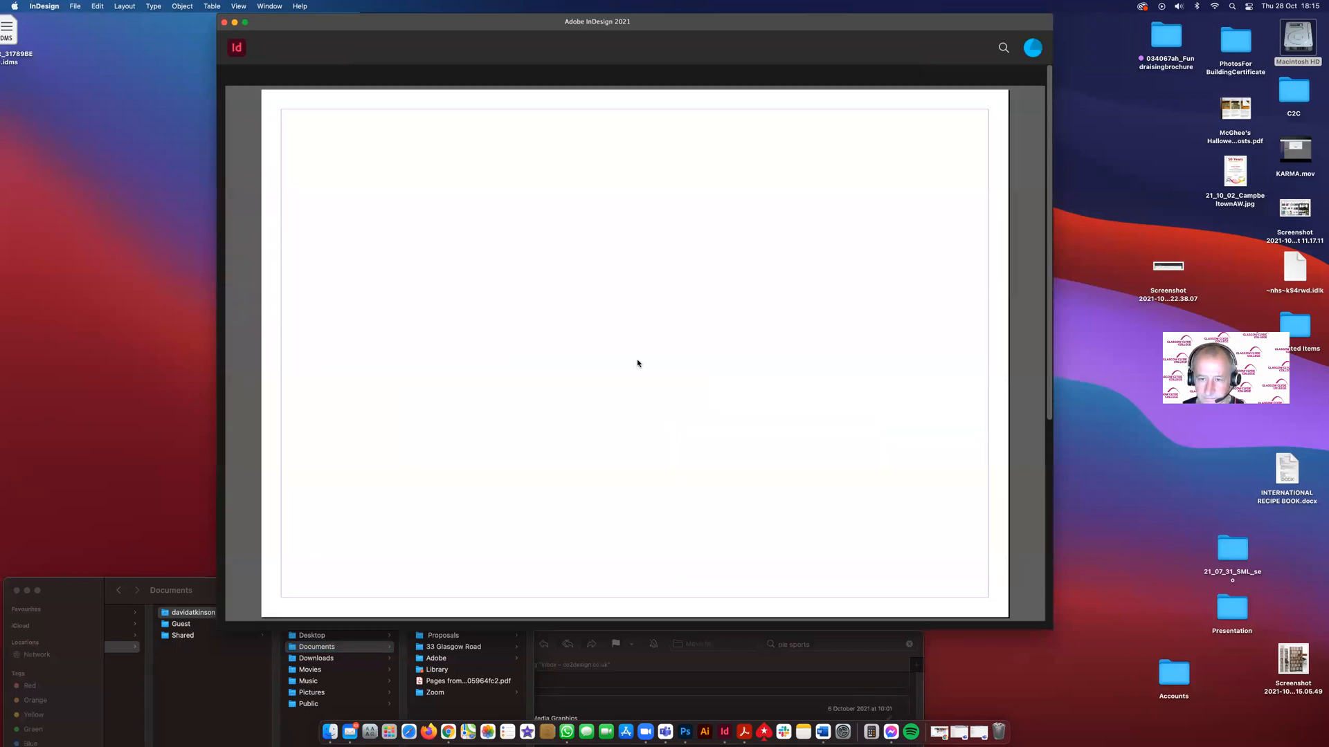
# - Enlarge the document window and reposition it between the tools and the desktop files
pyautogui.moveTo(1048, 623); pyautogui.dragTo(1123, 652)
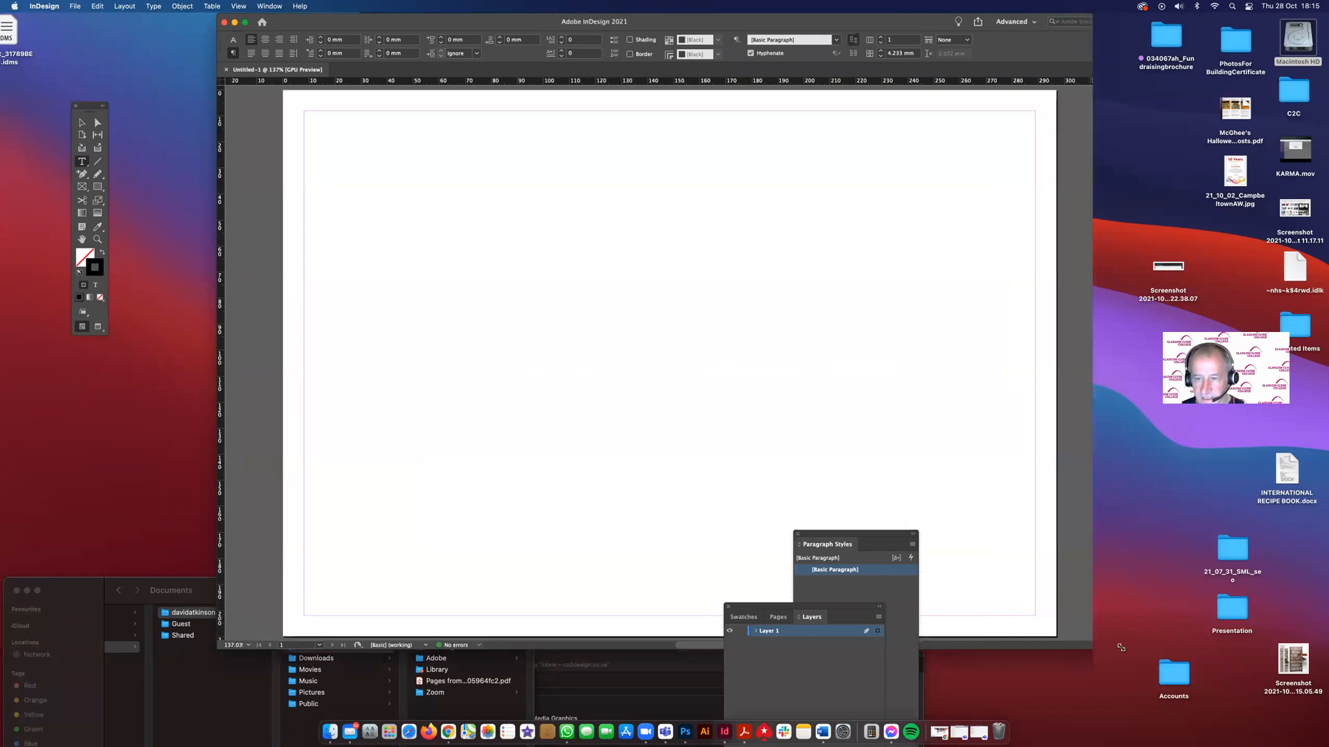
pyautogui.moveTo(393, 26); pyautogui.dragTo(337, 25)
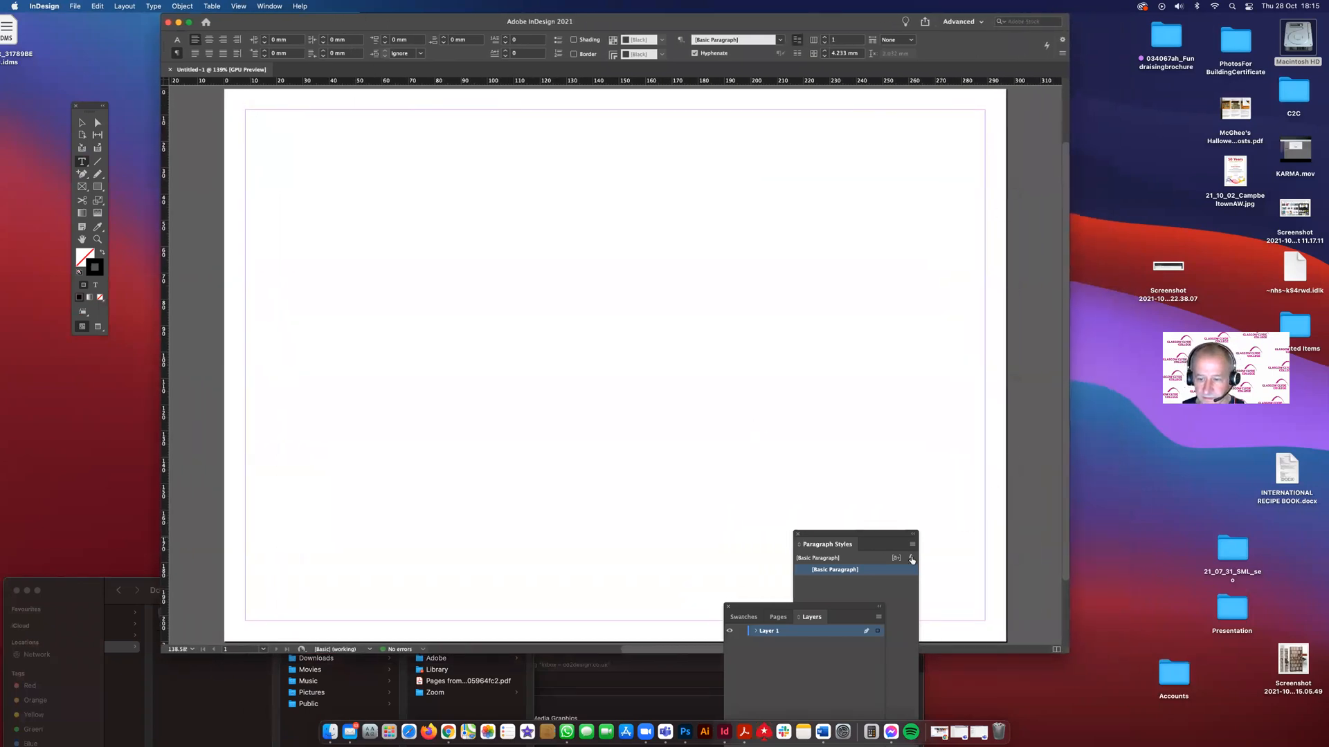
pyautogui.moveTo(843, 29); pyautogui.dragTo(870, 29)
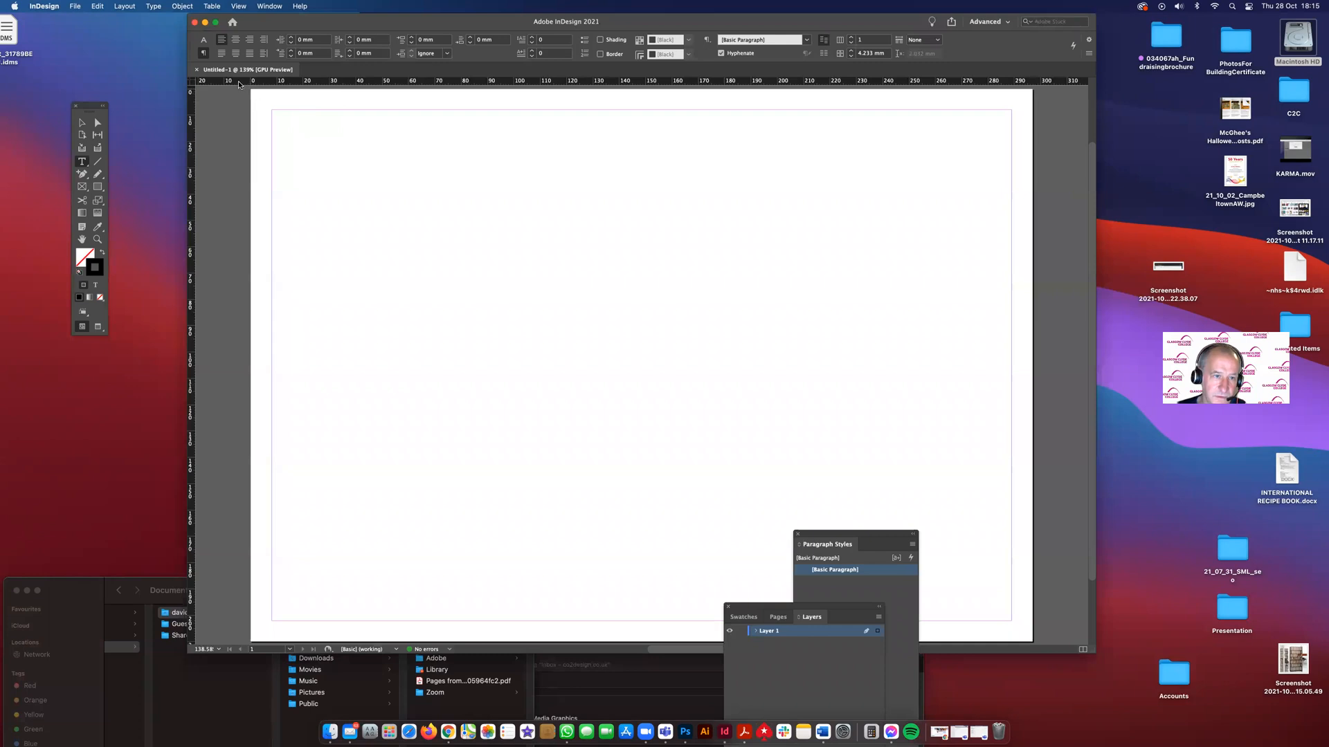
# - Hide the rulers and show them again
pyautogui.press('r')
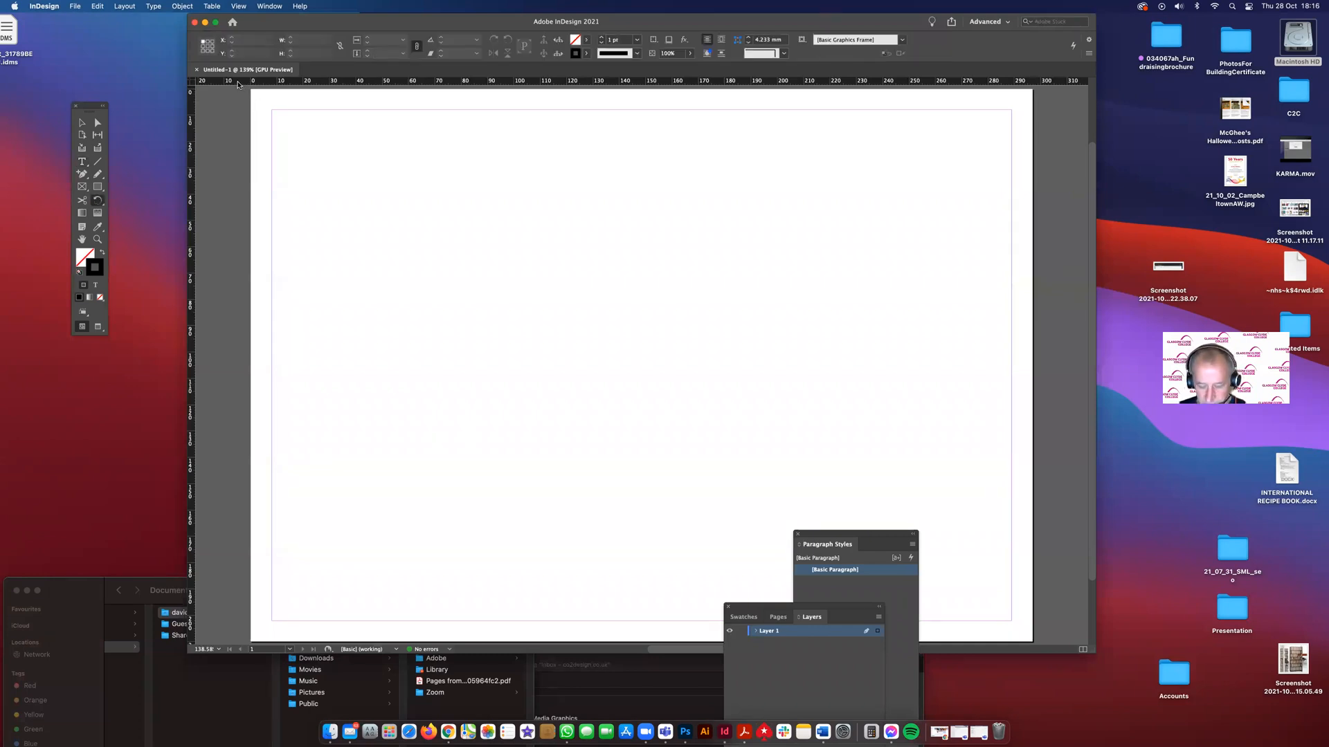
pyautogui.press('super+r')
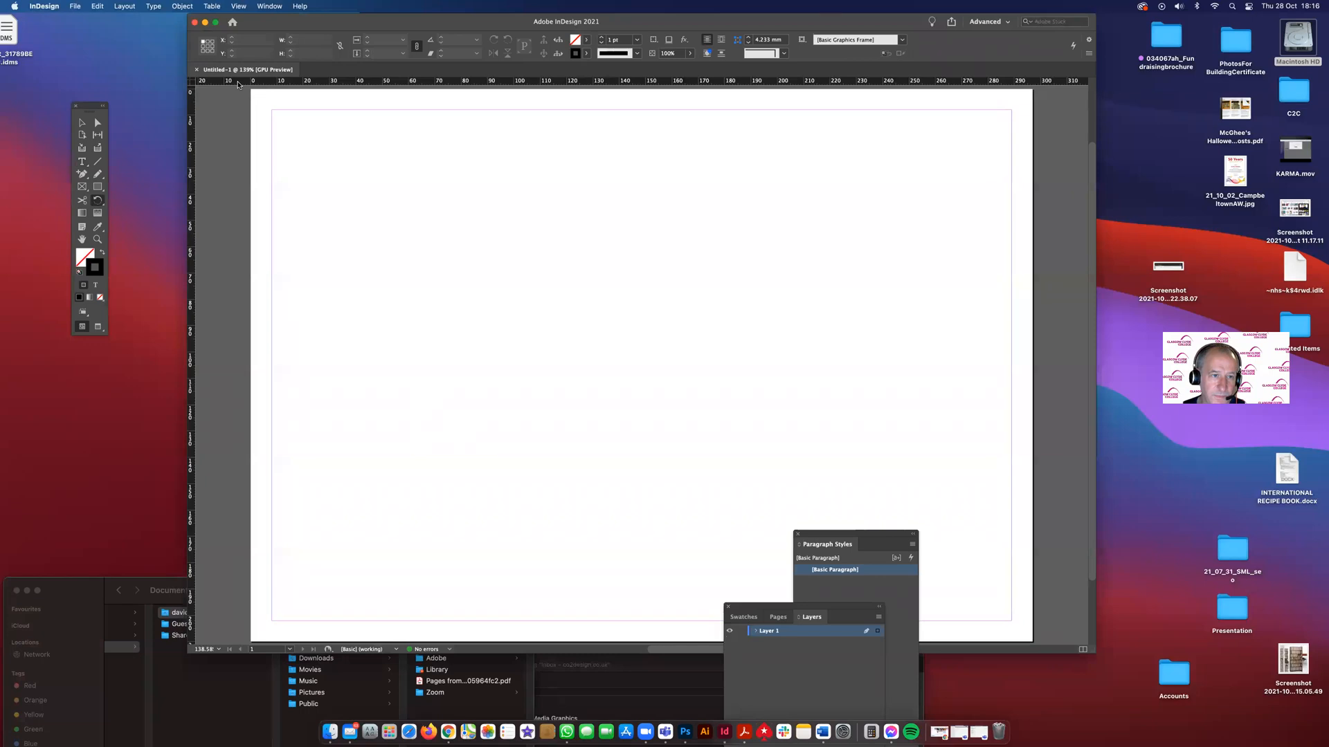
pyautogui.press('super+r')
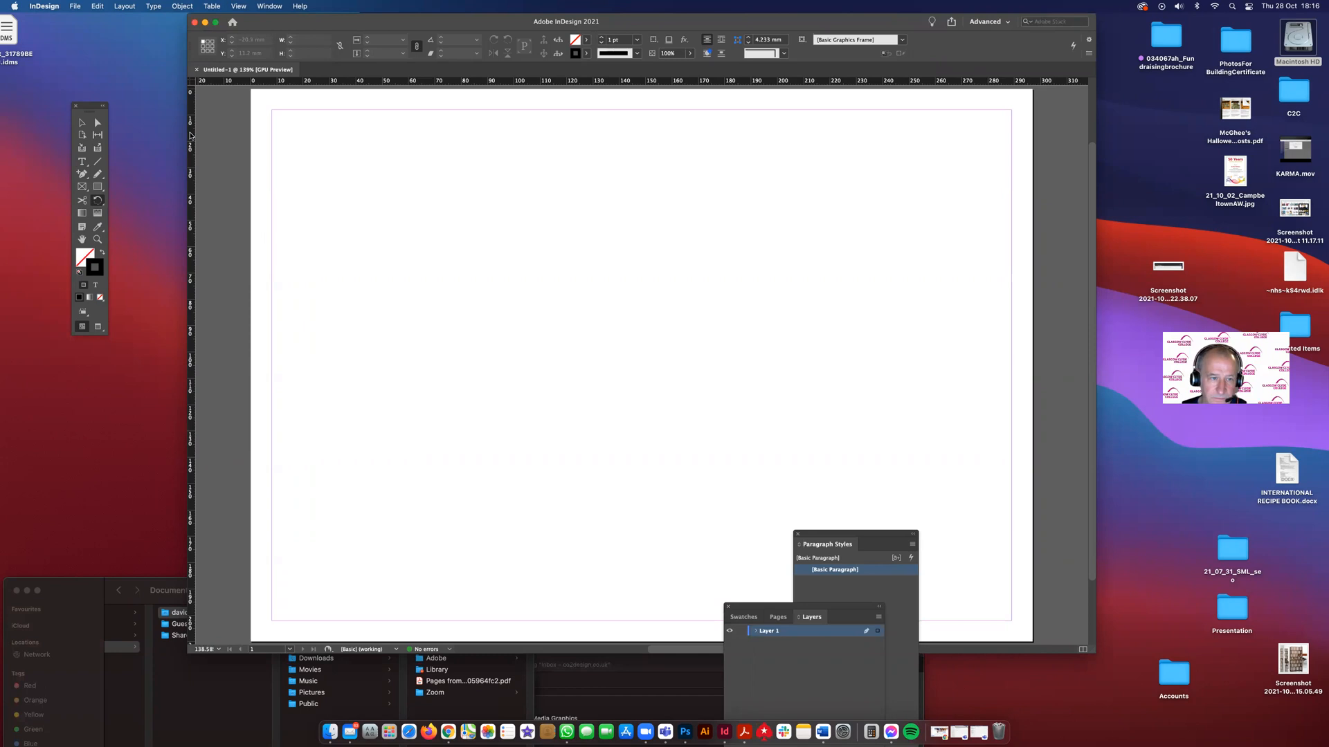
# - Place two vertical ruler guides on the page at 99 mm and 198 mm to divide it into three panels
pyautogui.moveTo(191, 137); pyautogui.dragTo(512, 148)
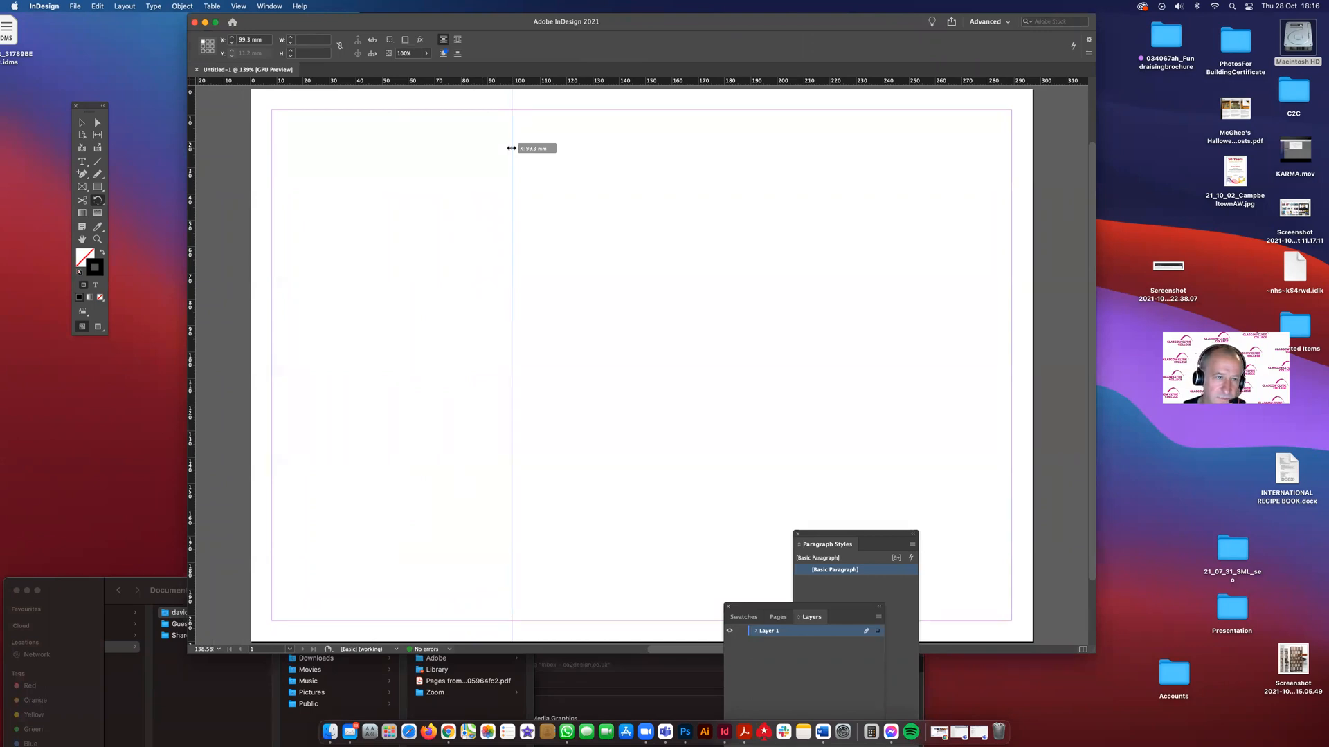
pyautogui.moveTo(512, 148); pyautogui.dragTo(510, 146)
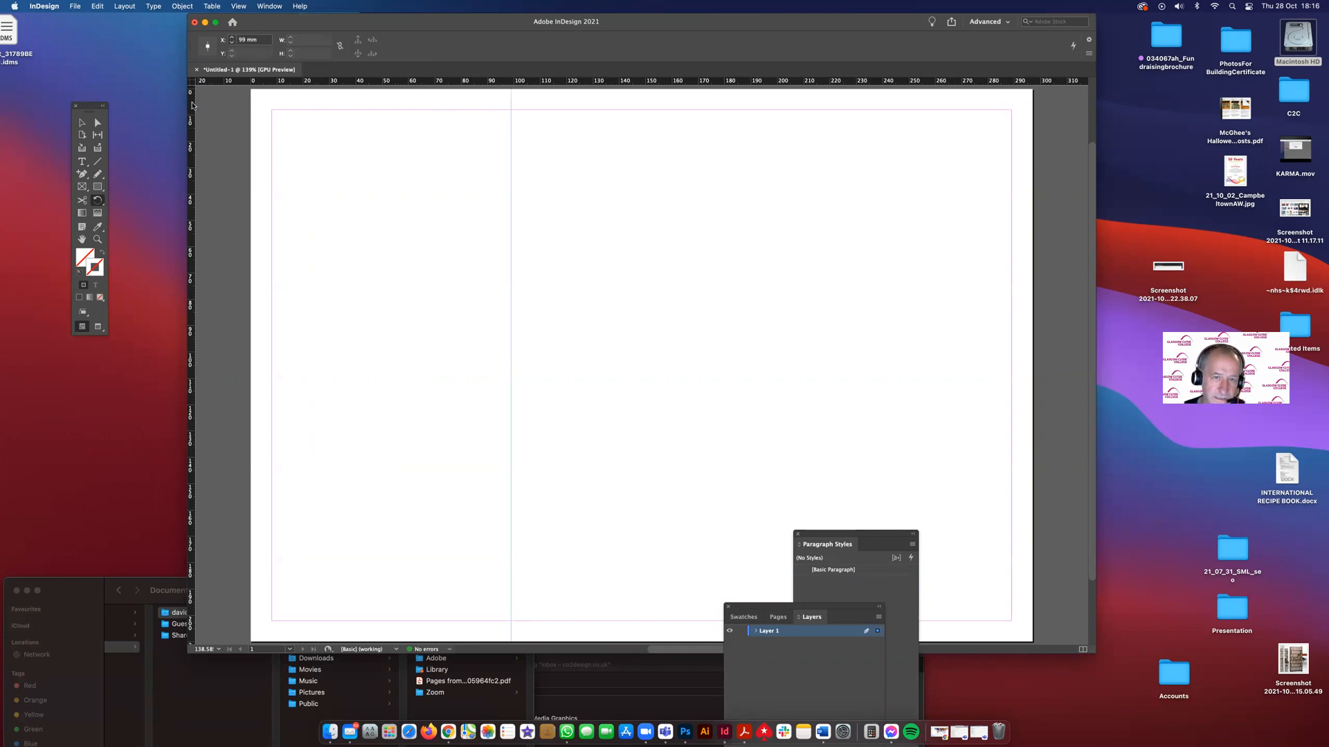
pyautogui.moveTo(192, 106); pyautogui.dragTo(772, 114)
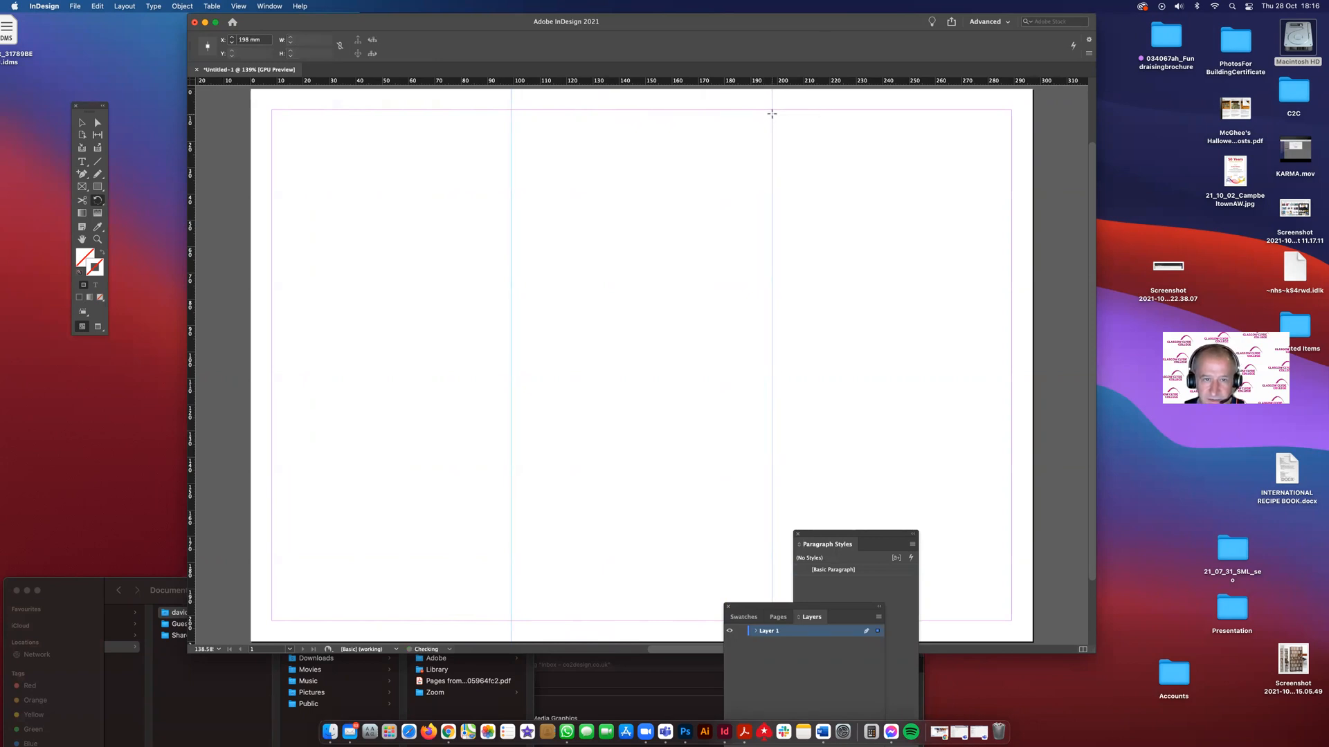
# - Zoom in on the first vertical guide and select it to check its X position
pyautogui.click(97, 239)
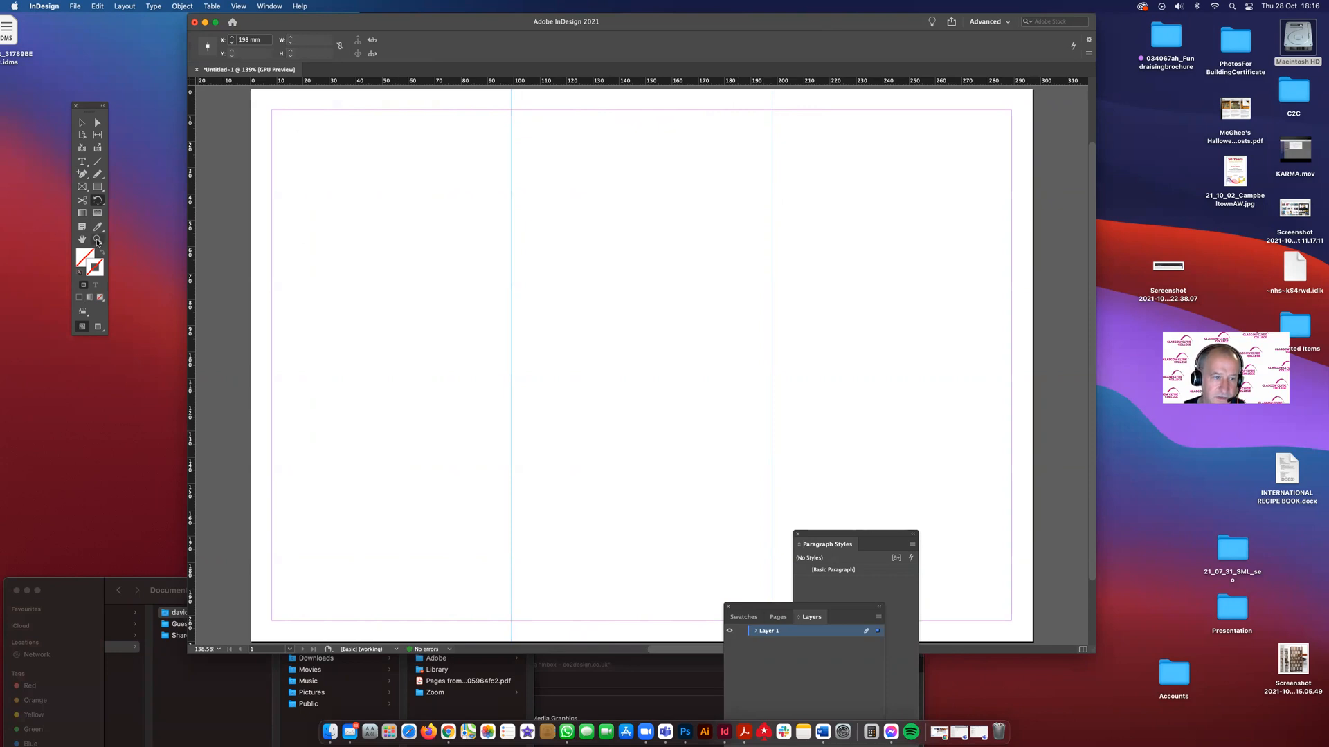
pyautogui.click(519, 121)
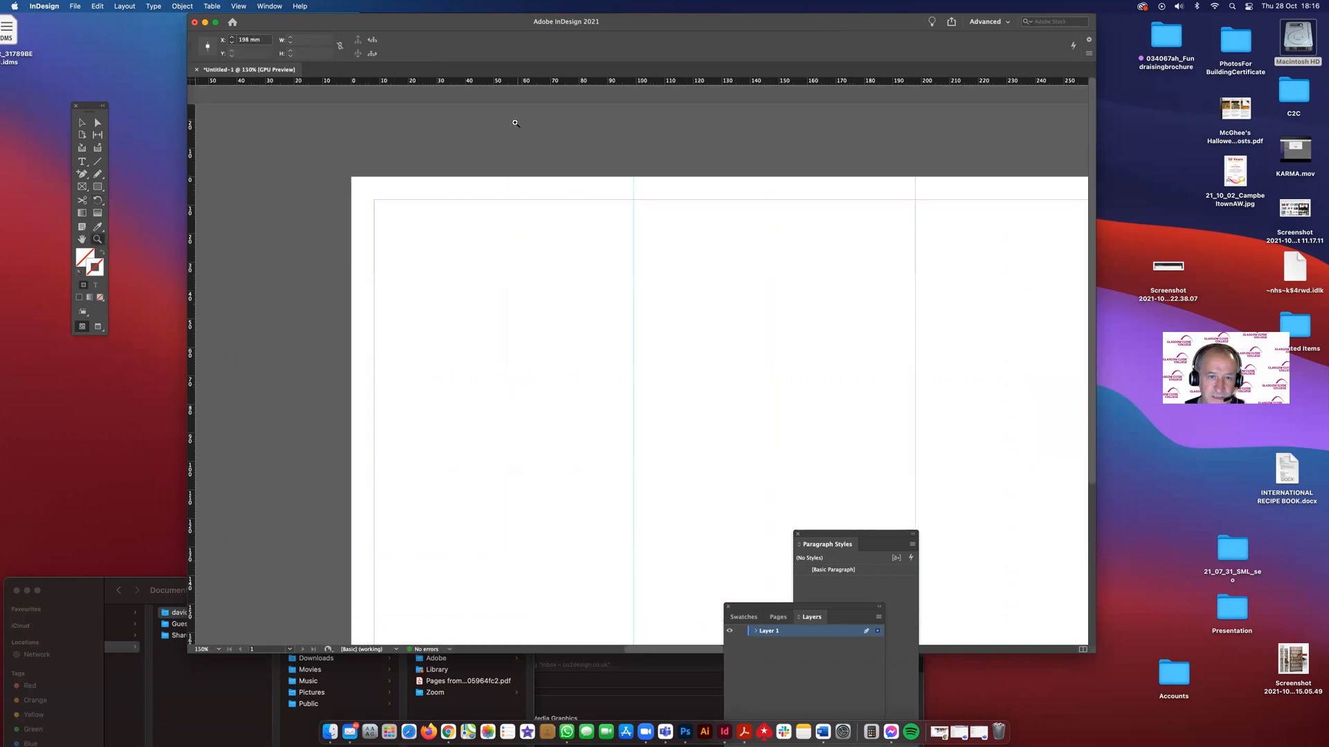
pyautogui.click(628, 215)
pyautogui.click(623, 239)
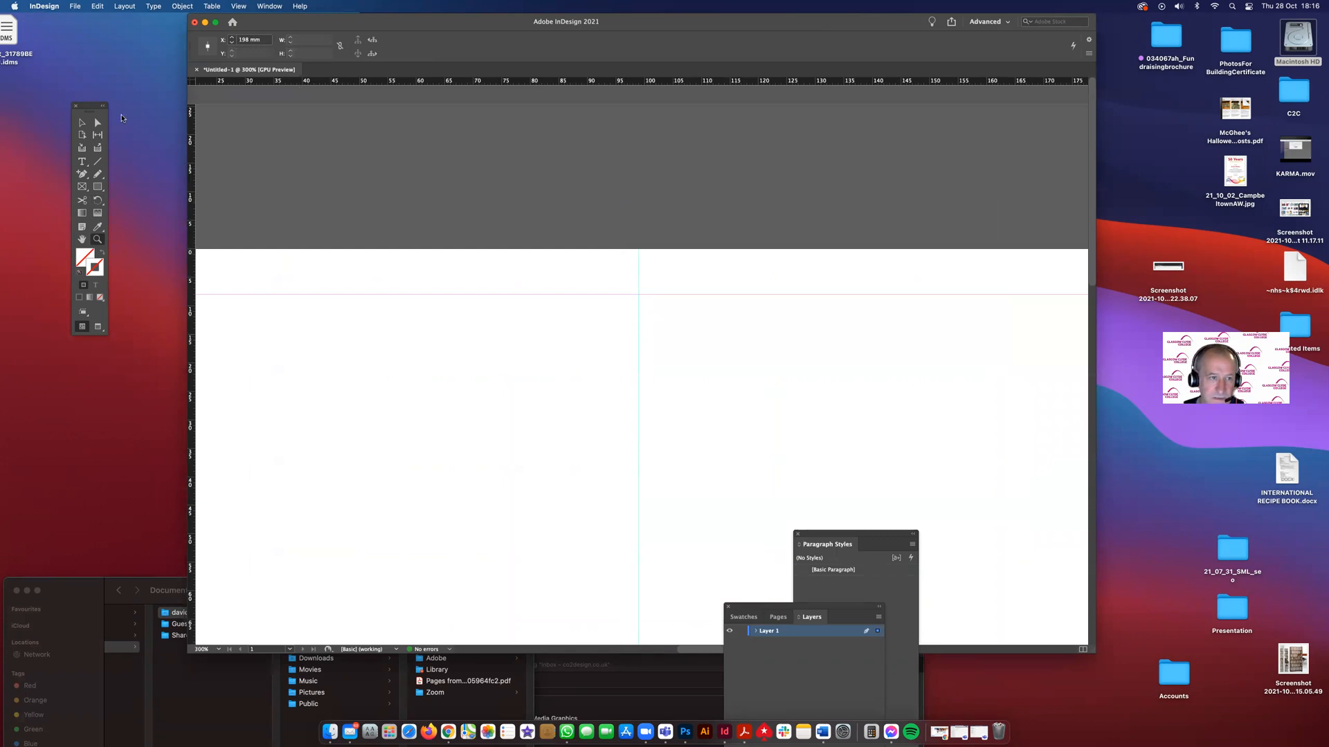
pyautogui.click(82, 123)
pyautogui.moveTo(637, 264); pyautogui.dragTo(637, 265)
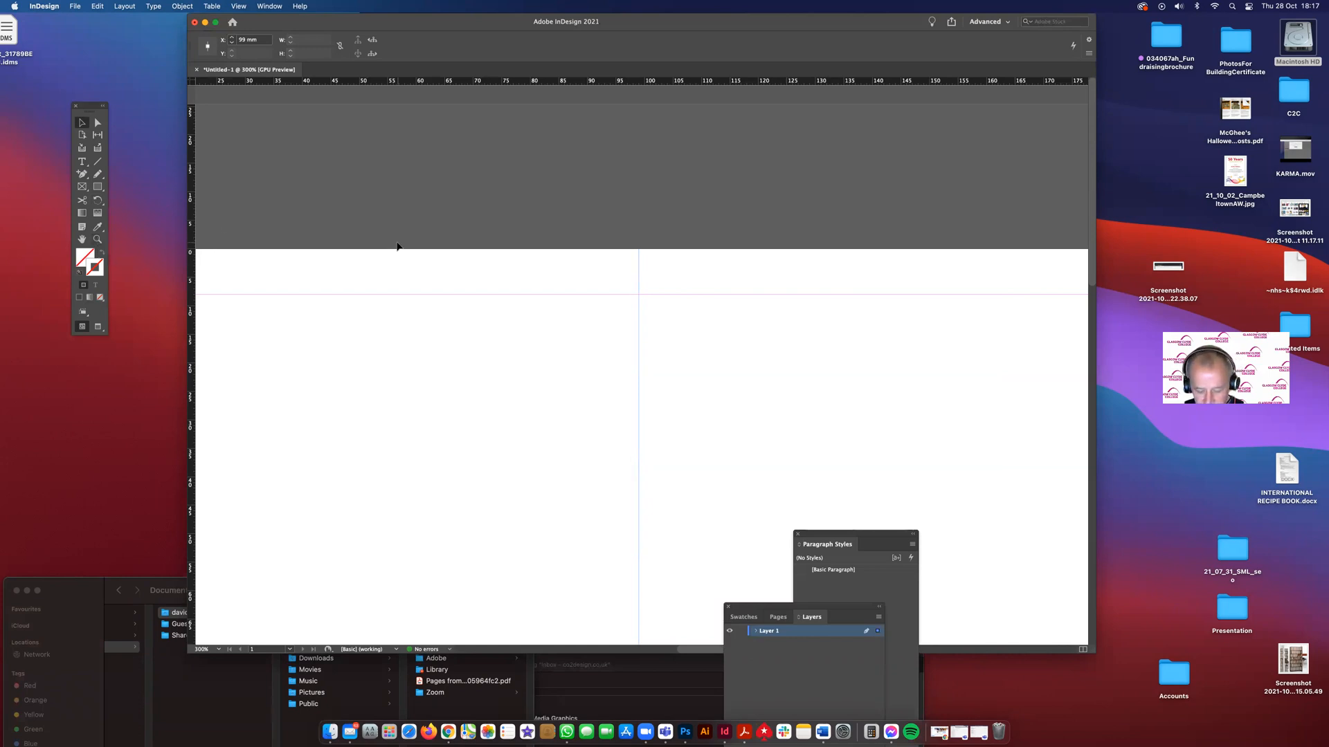
# - Return to the 100% view and move the document window and the floating Paragraph Styles panel so the page is unobstructed
pyautogui.press('super+1')
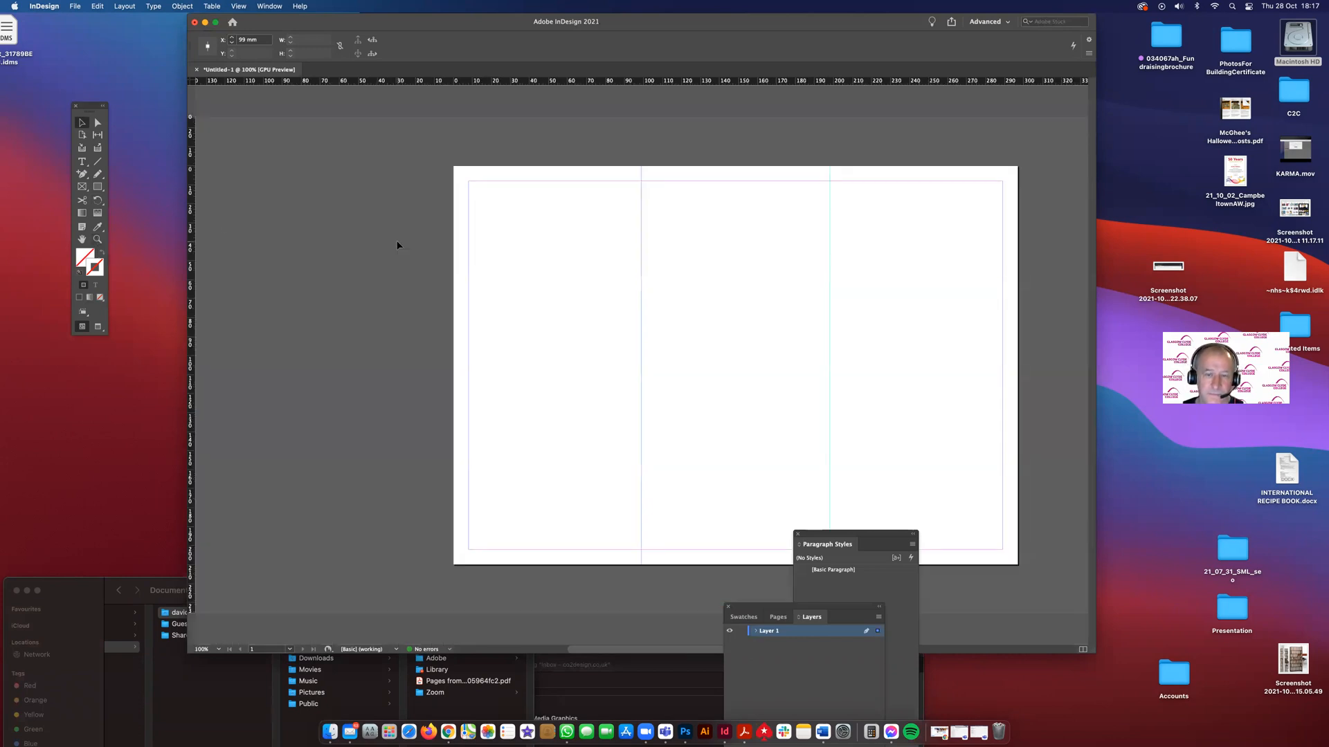
pyautogui.moveTo(741, 17); pyautogui.dragTo(647, 18)
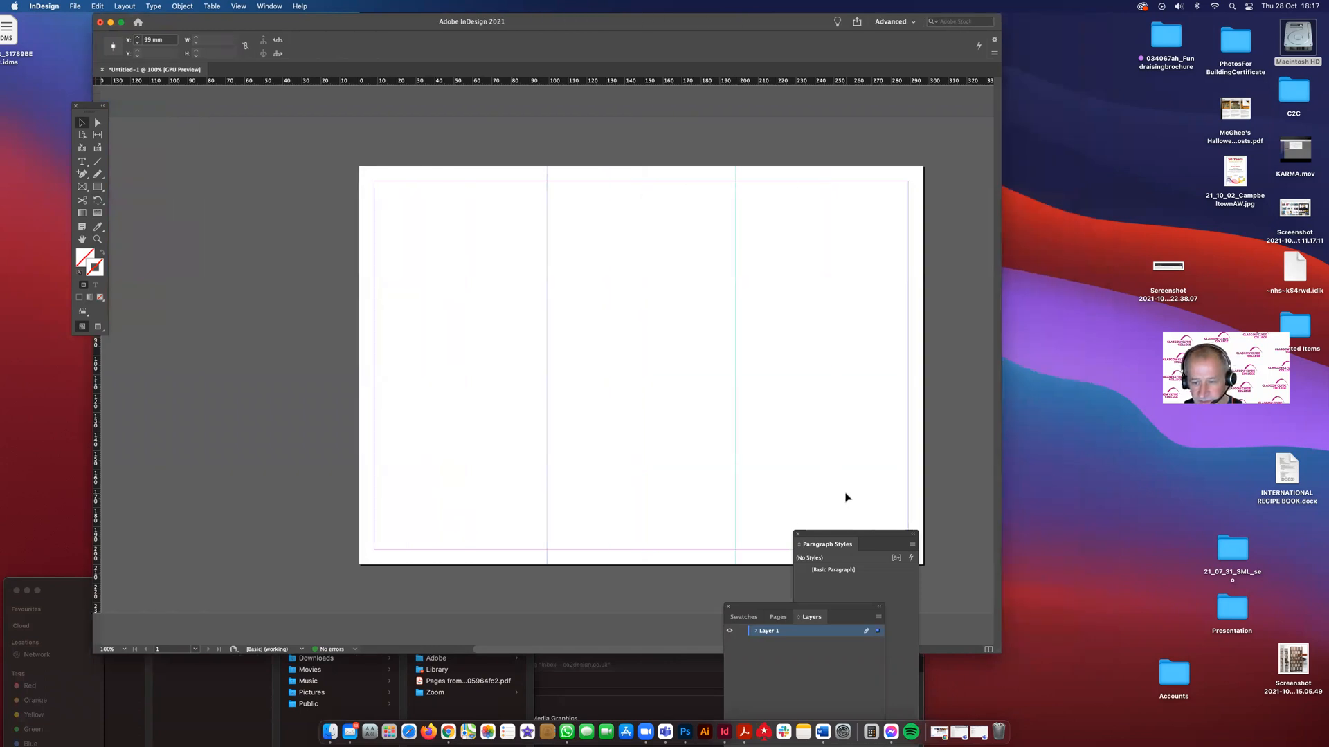
pyautogui.moveTo(850, 535); pyautogui.dragTo(968, 636)
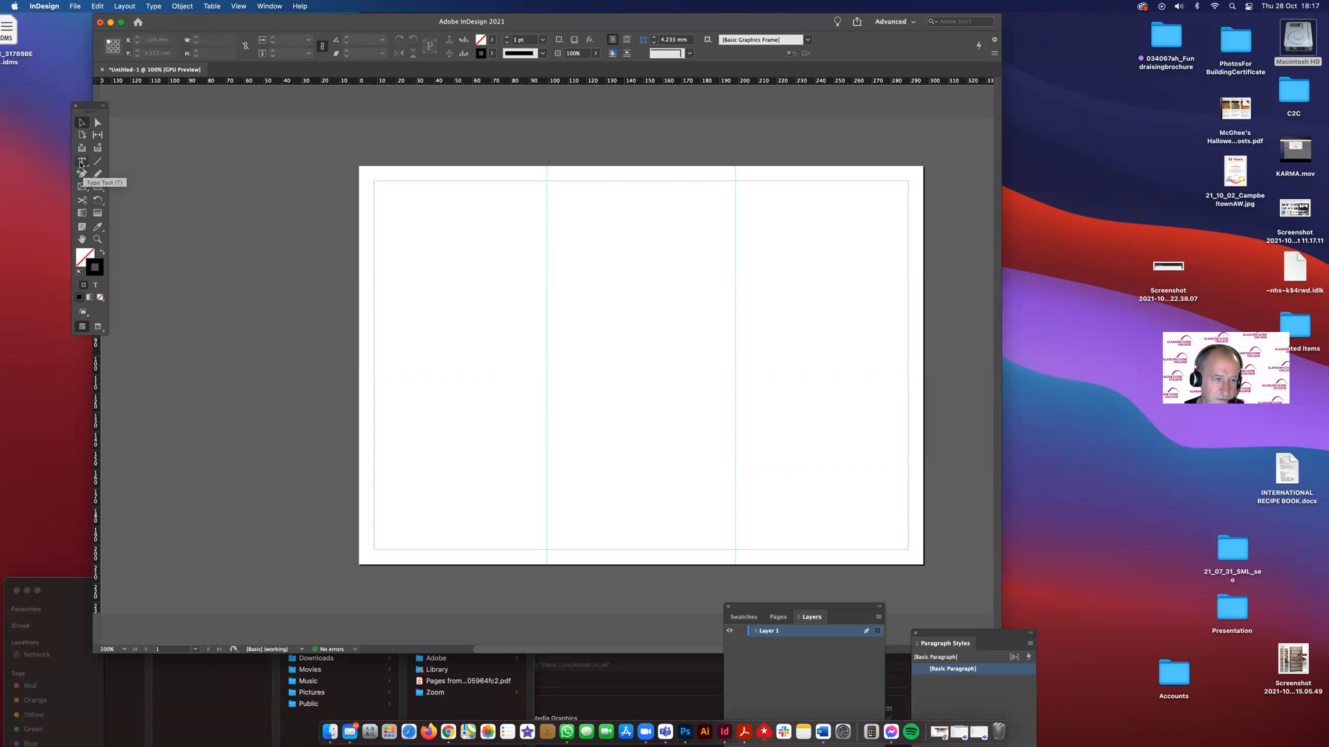
# - Add a text frame of about 72.5 x 15.3 mm near the top of the page's right third with the centred text COVER
pyautogui.click(81, 164)
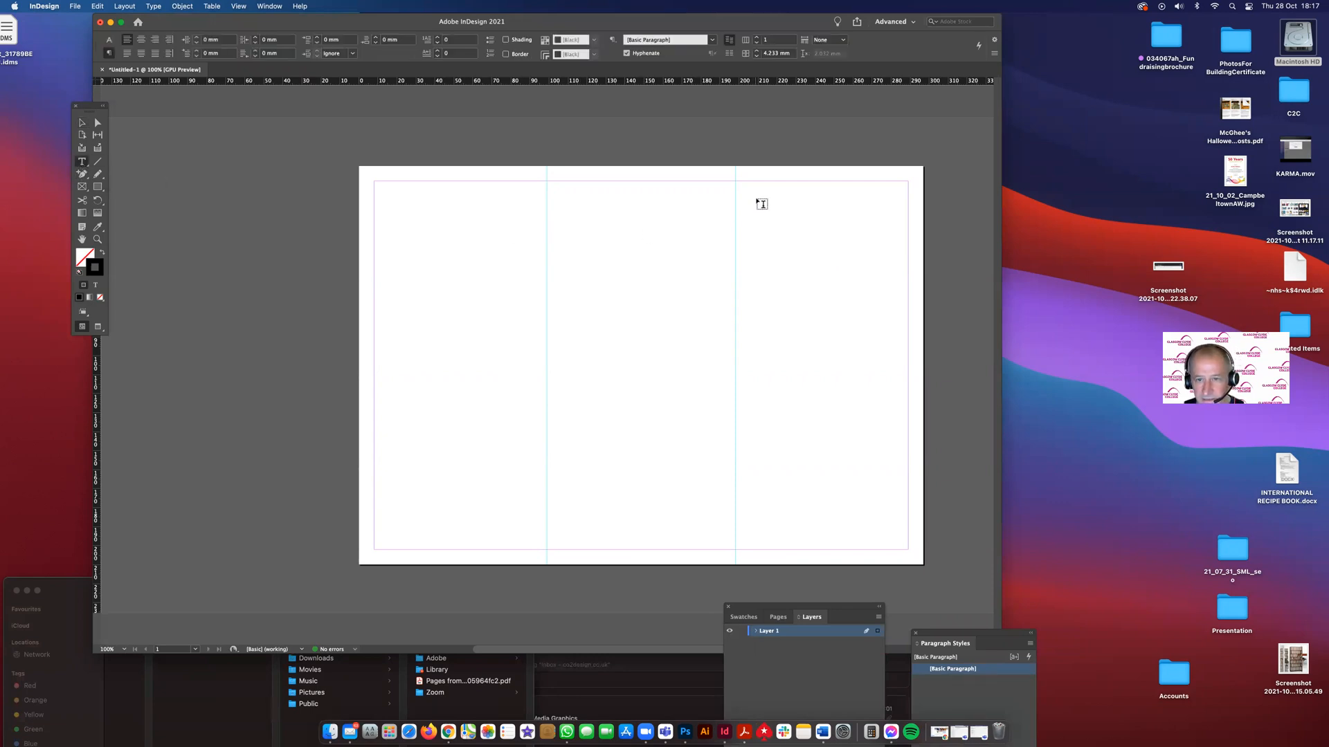
pyautogui.moveTo(759, 200); pyautogui.dragTo(896, 229)
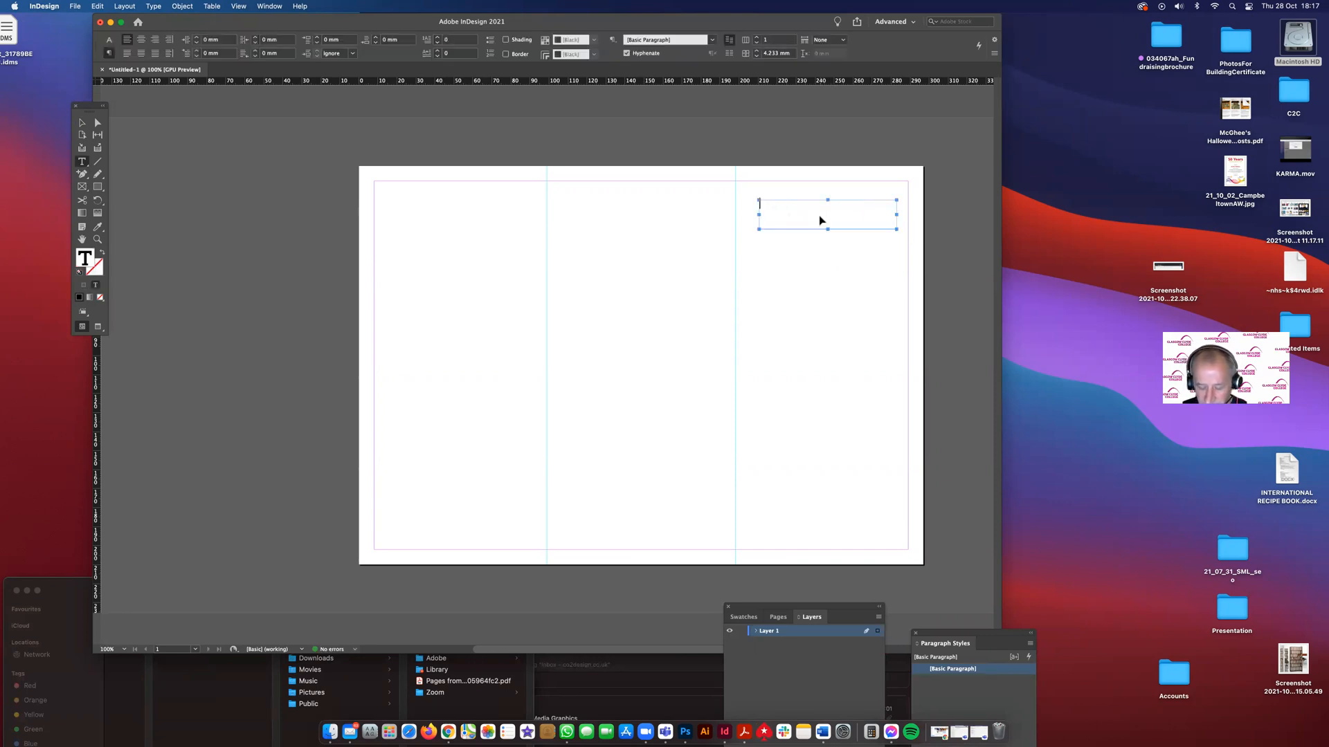
pyautogui.press('super+shift+c')
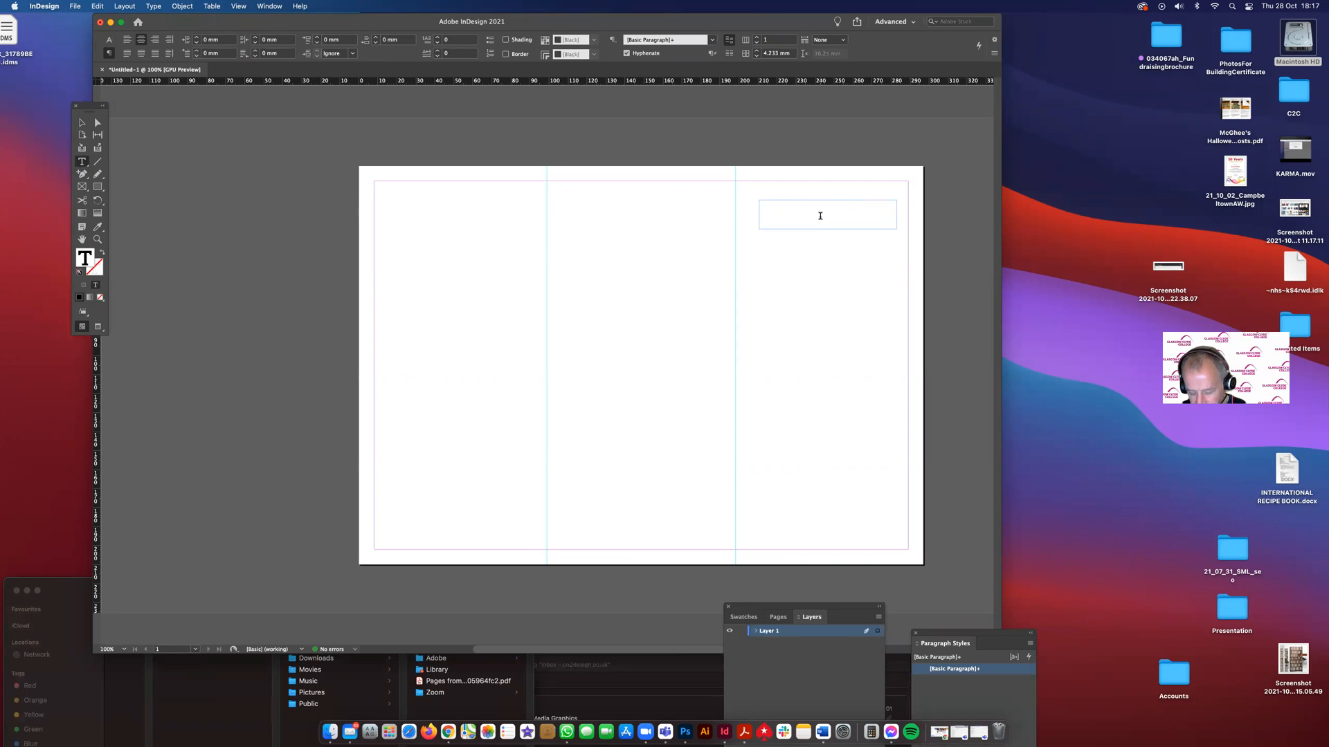
pyautogui.write('COVER')
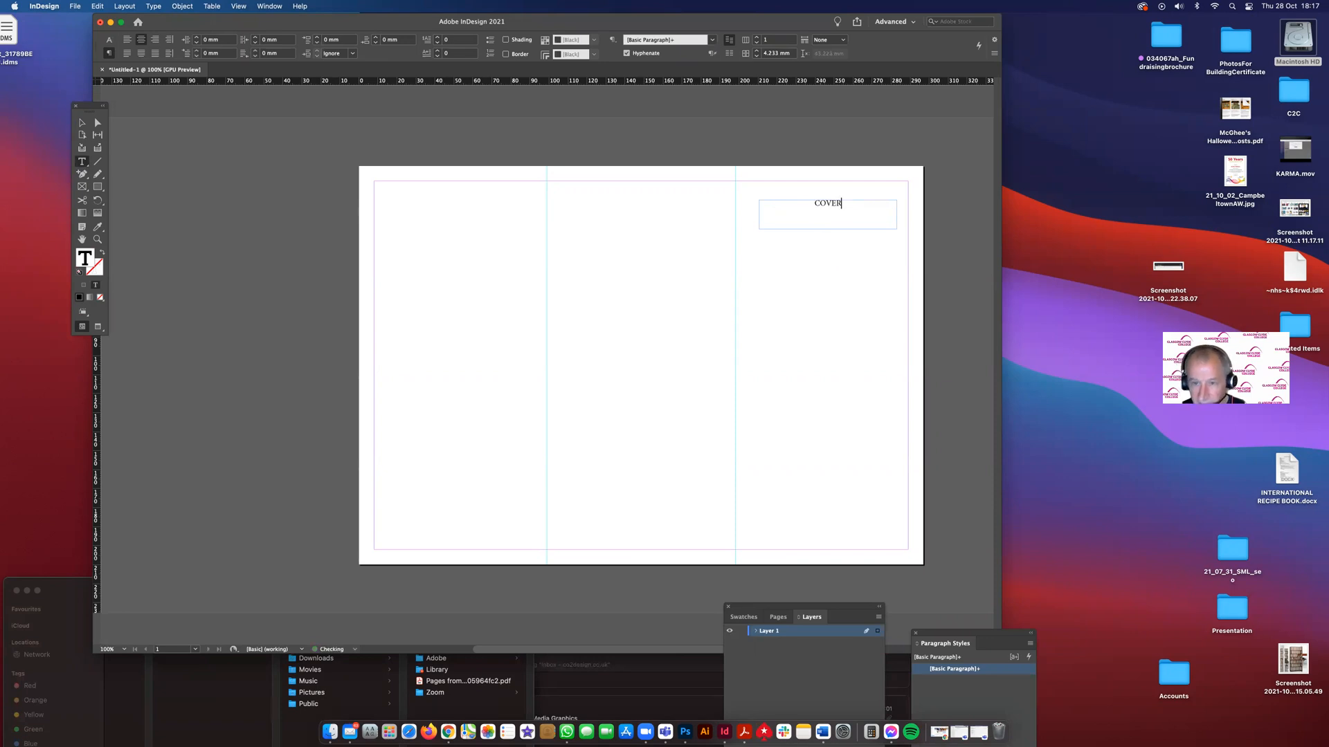
pyautogui.press('Escape')
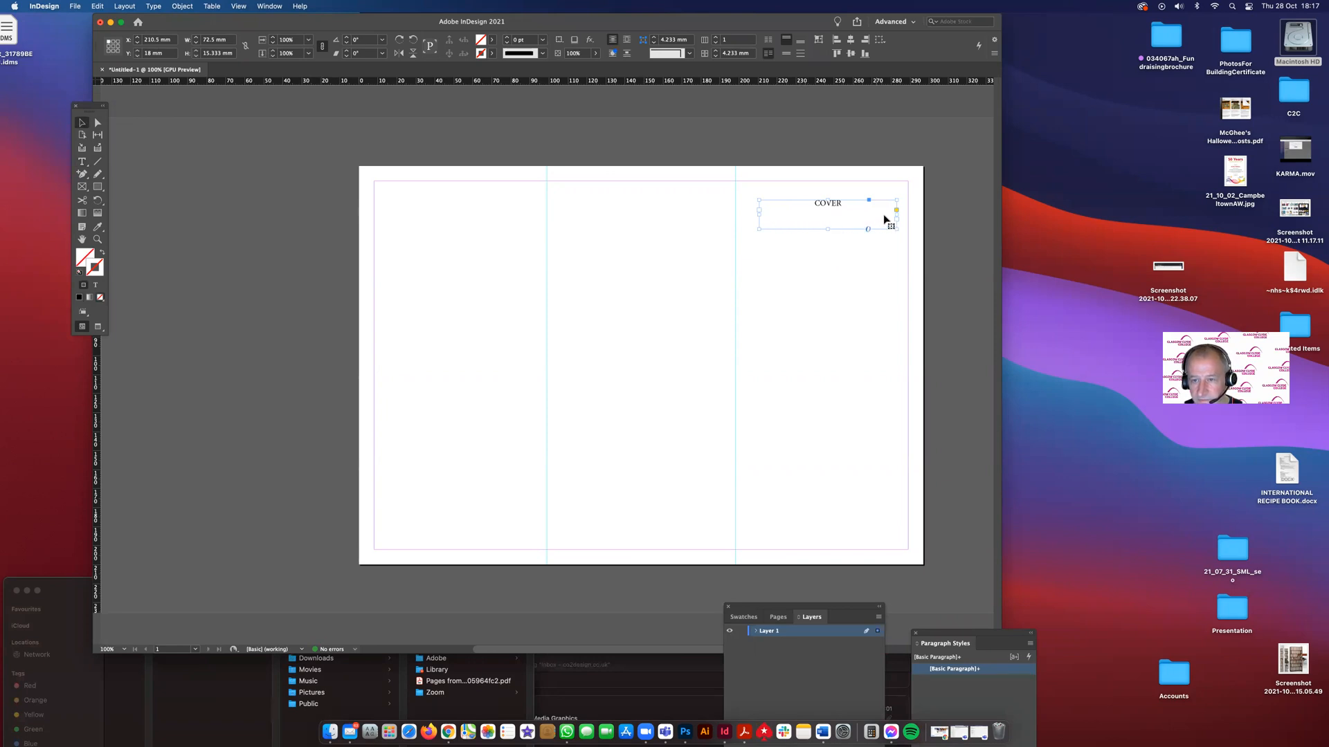
pyautogui.click(828, 282)
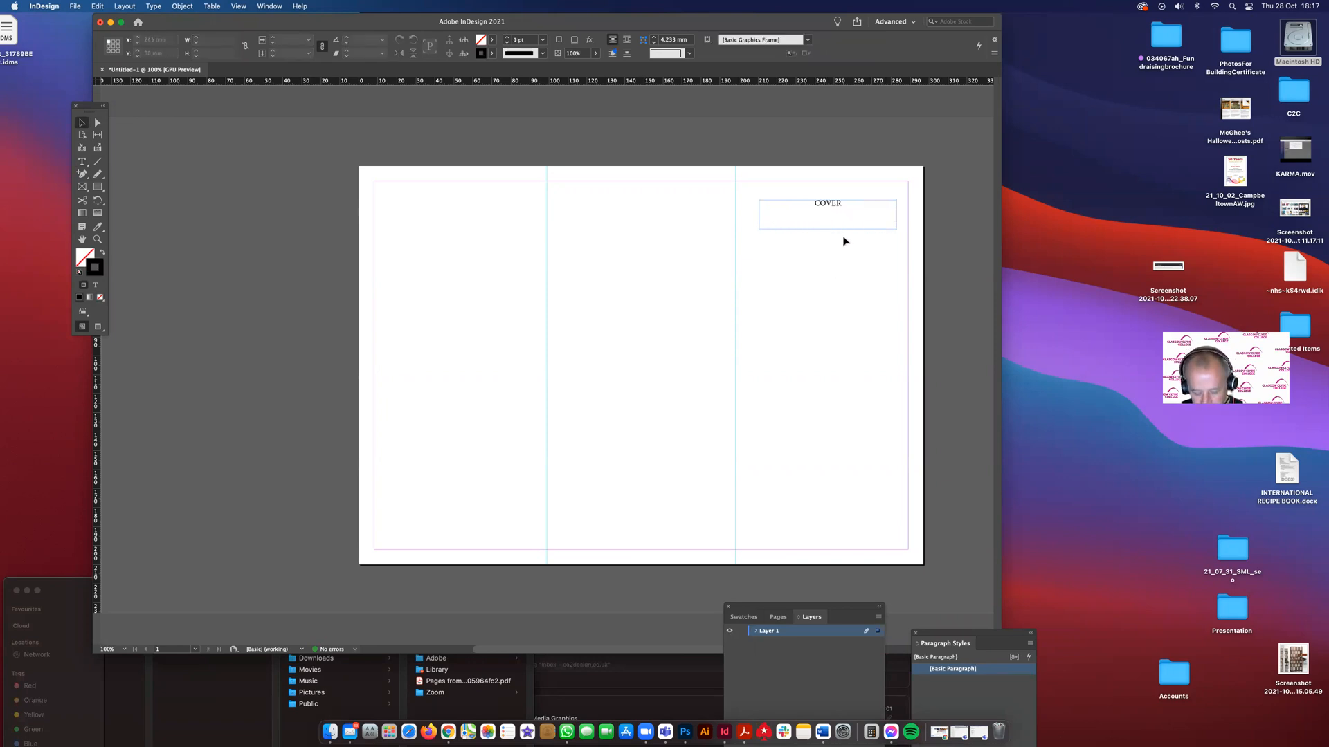
# - Duplicate the COVER text frame straight across into the middle panel and change the copy's text to BACK COVER
pyautogui.moveTo(833, 204); pyautogui.dragTo(652, 204)
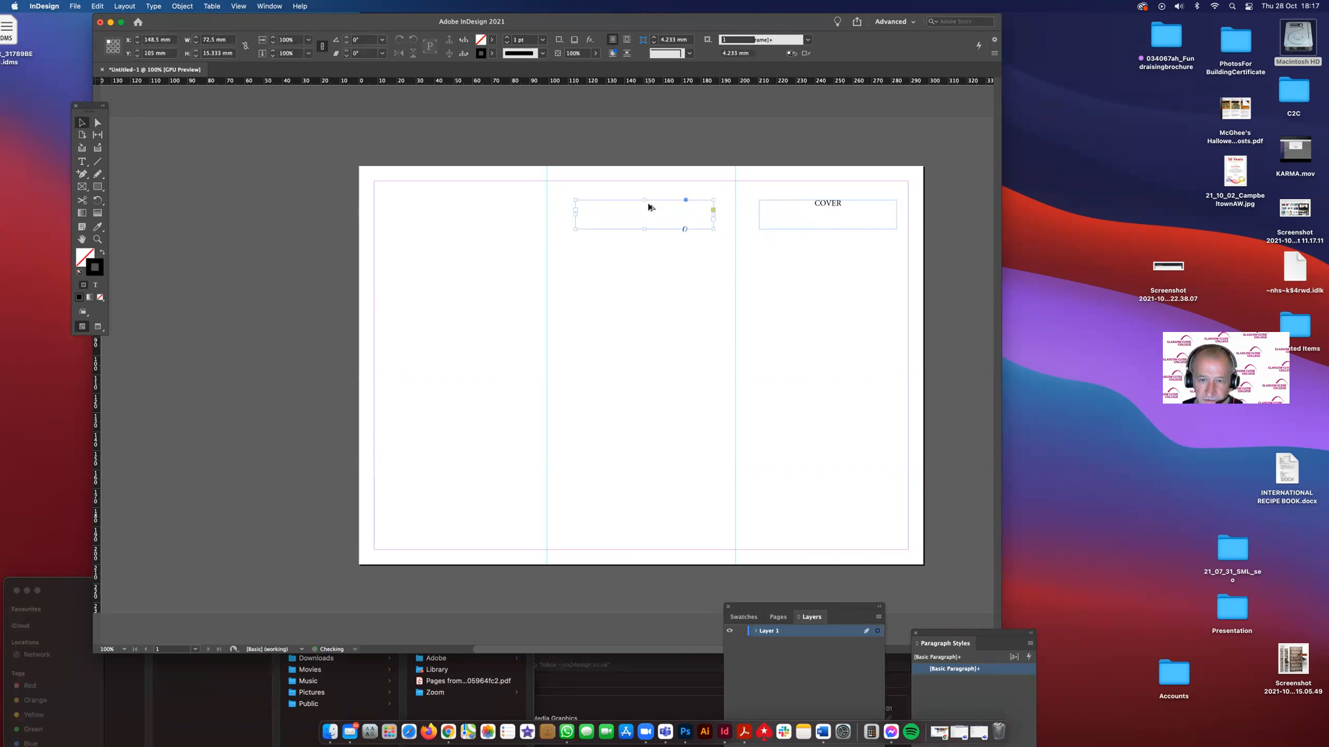
pyautogui.doubleClick(644, 205)
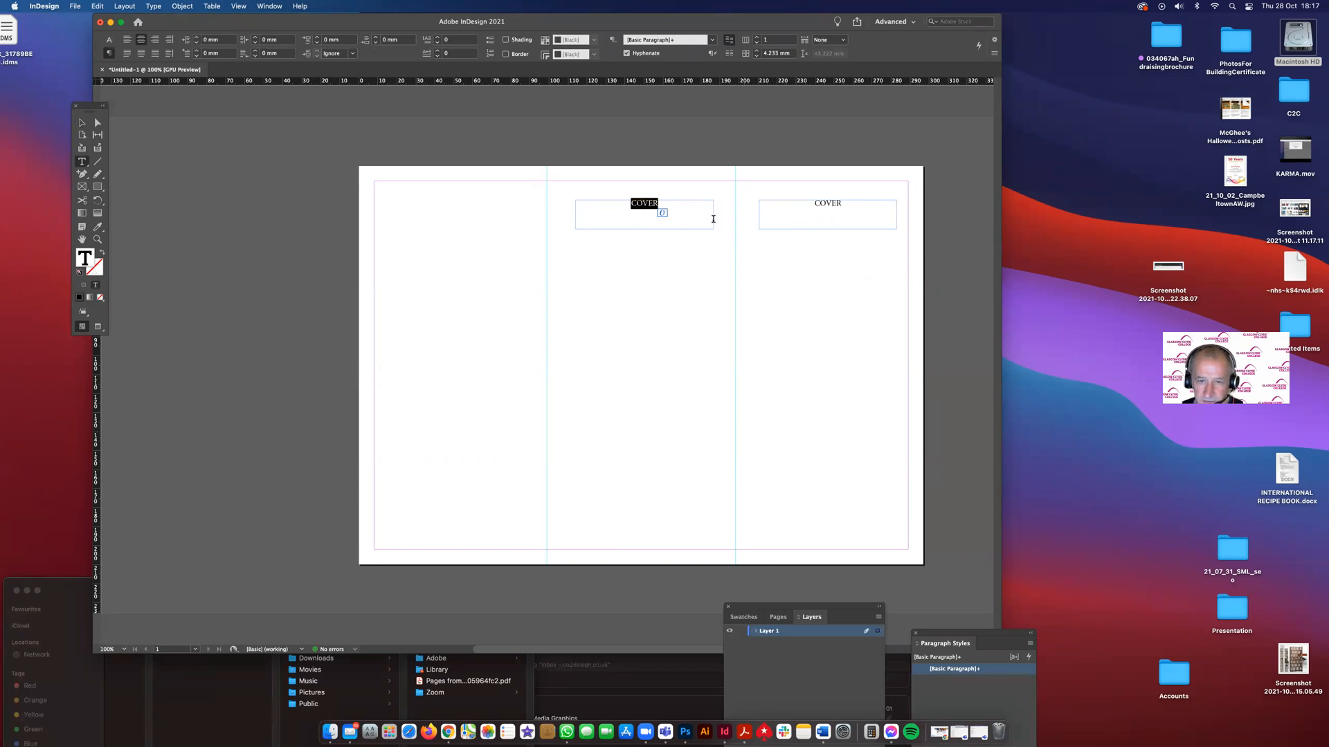
pyautogui.click(634, 221)
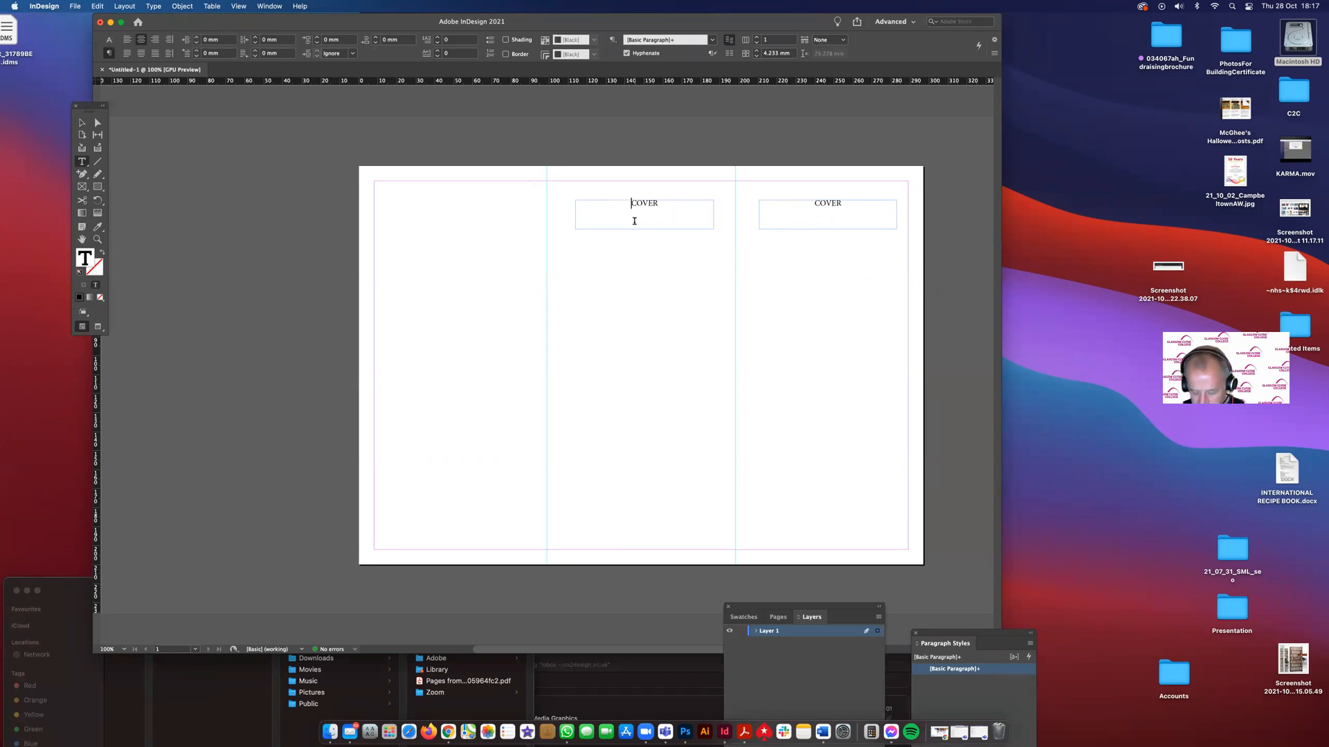
pyautogui.write('BACK')
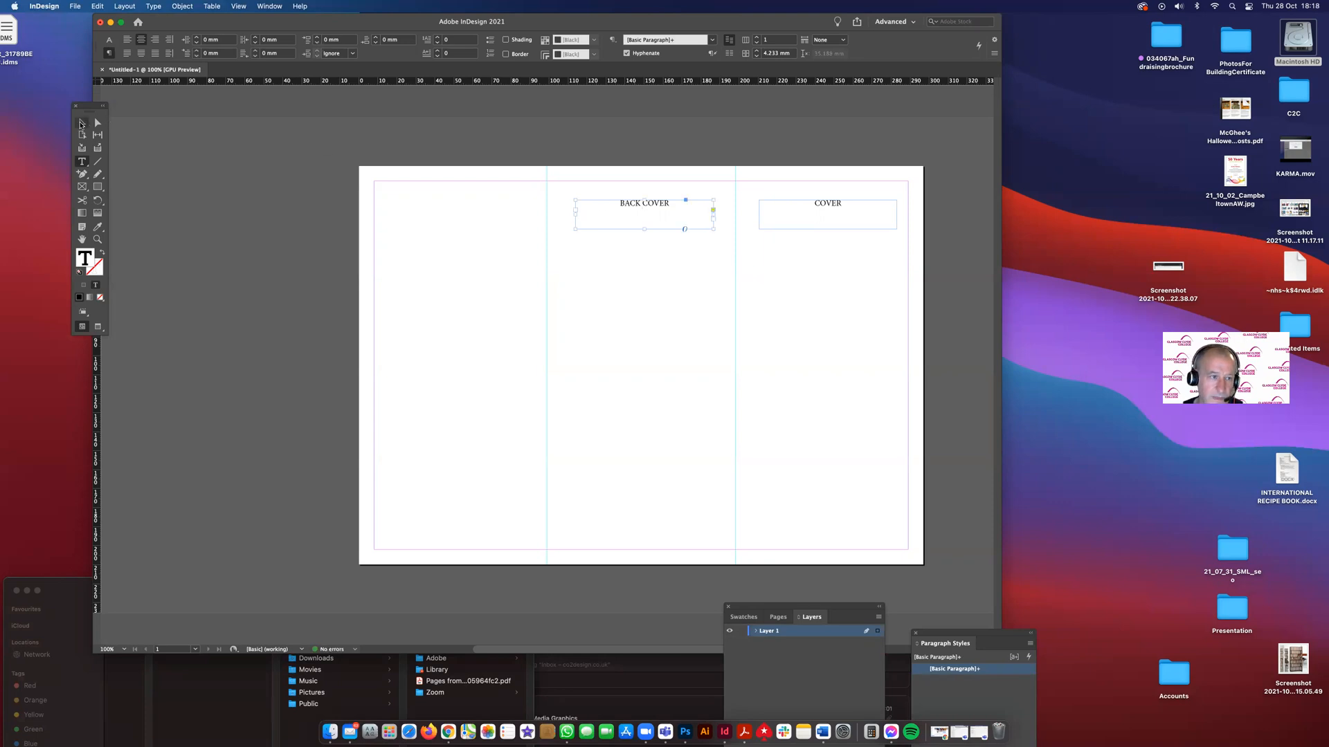
pyautogui.click(81, 123)
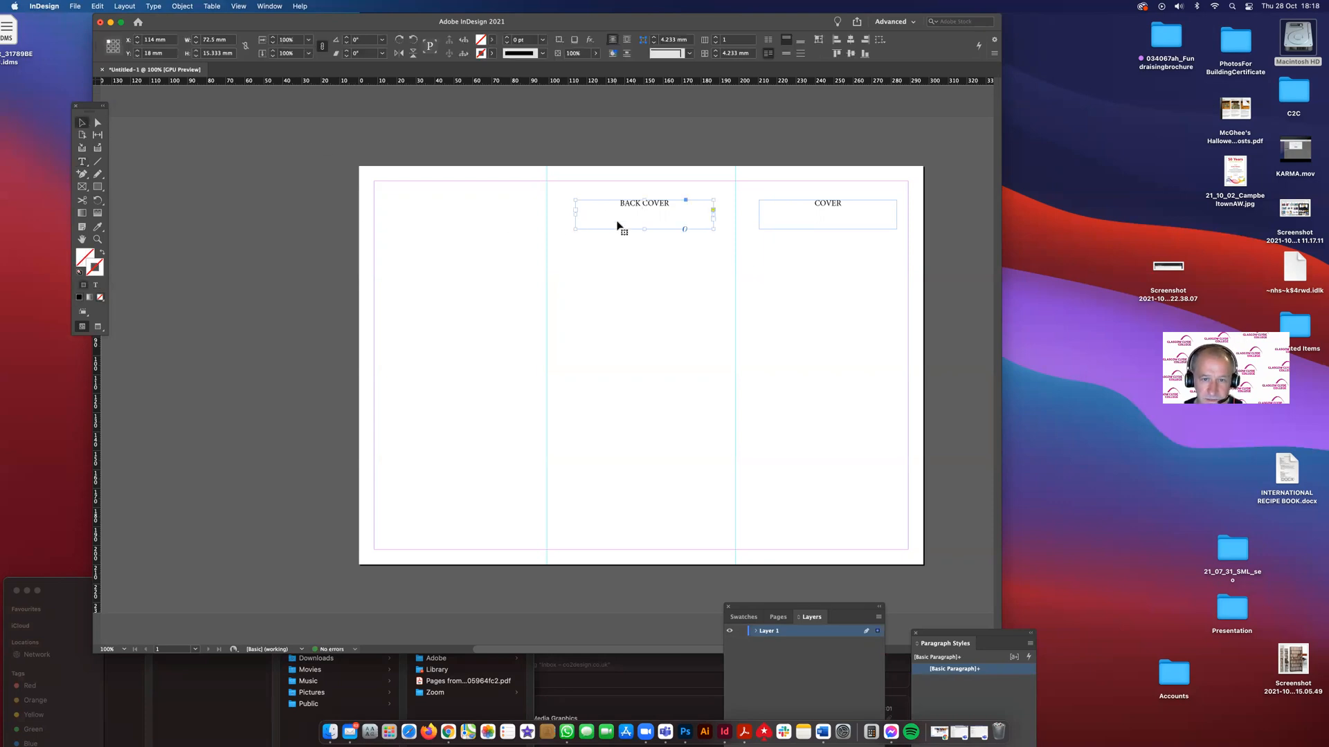
pyautogui.click(595, 275)
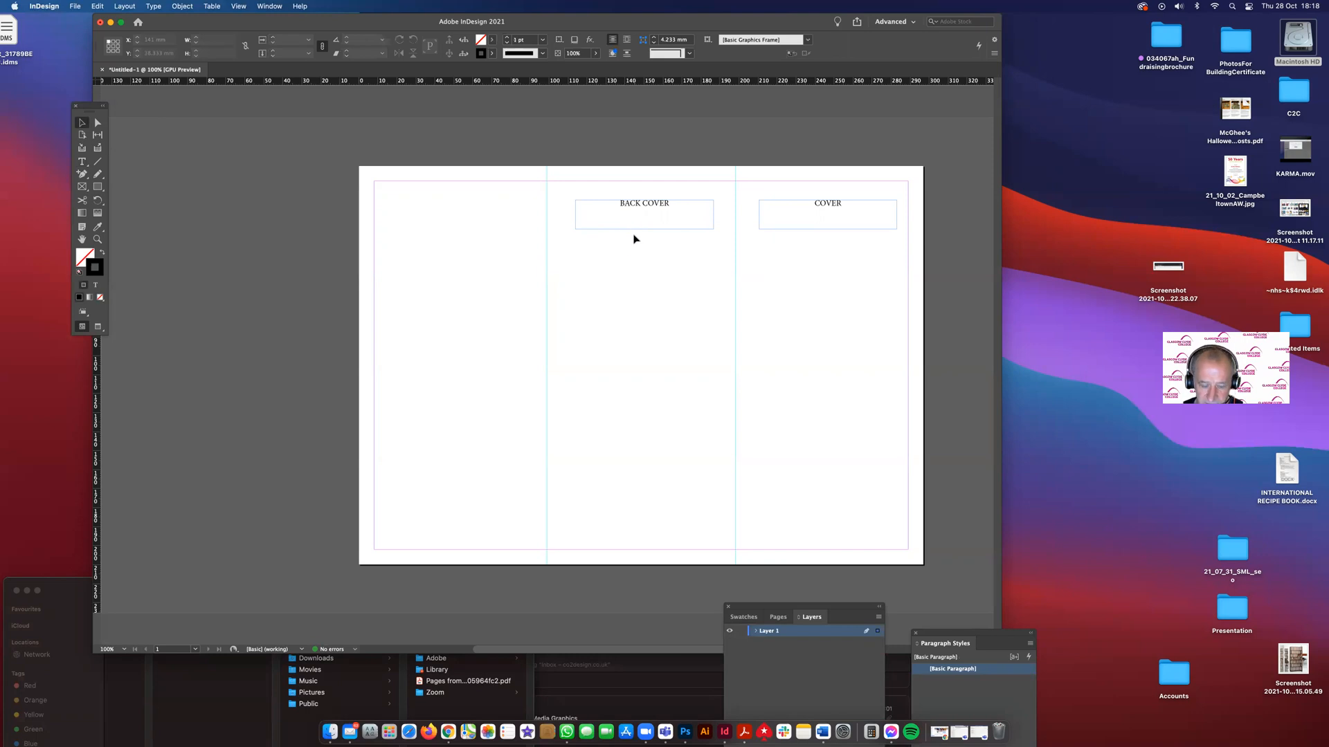
# - Duplicate the BACK COVER text frame straight across into the page's left panel and replace the copy's text with PAGE 4
pyautogui.moveTo(643, 206); pyautogui.dragTo(462, 205)
pyautogui.click(80, 164)
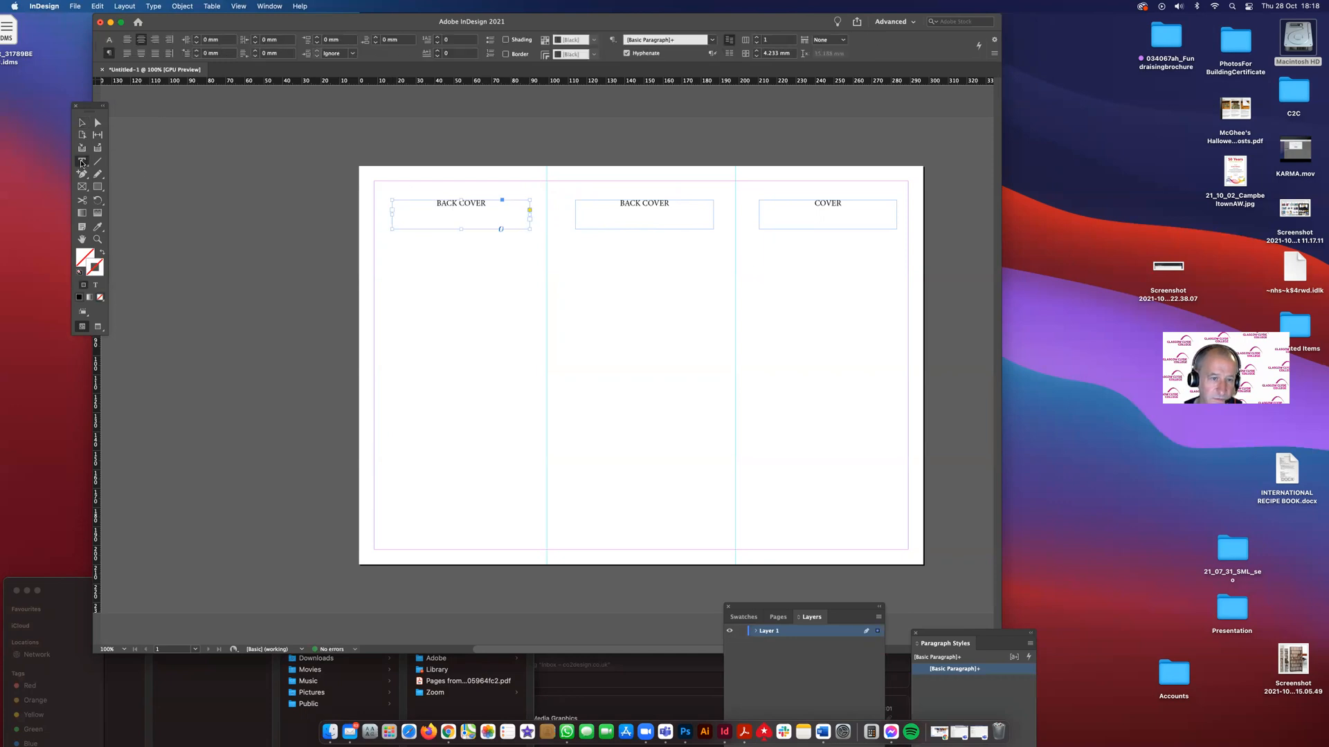
pyautogui.click(437, 203)
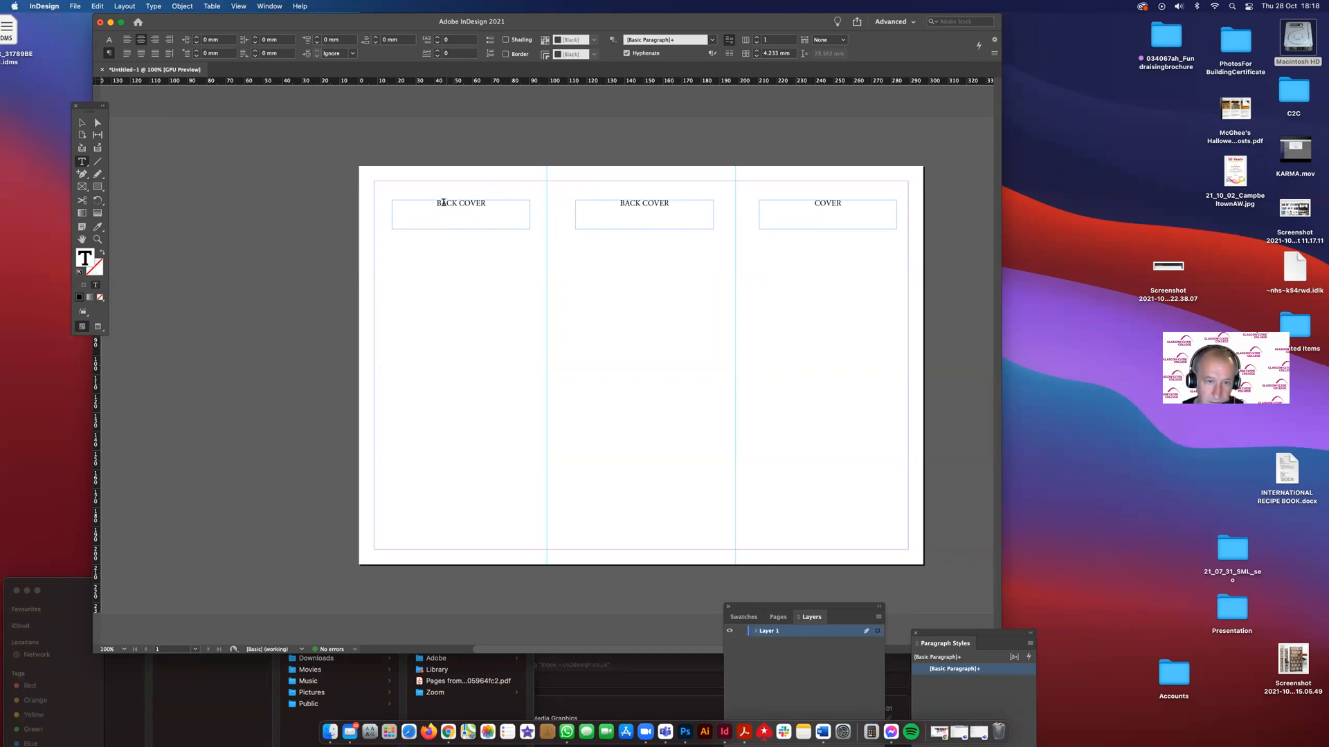
pyautogui.moveTo(437, 203); pyautogui.dragTo(488, 205)
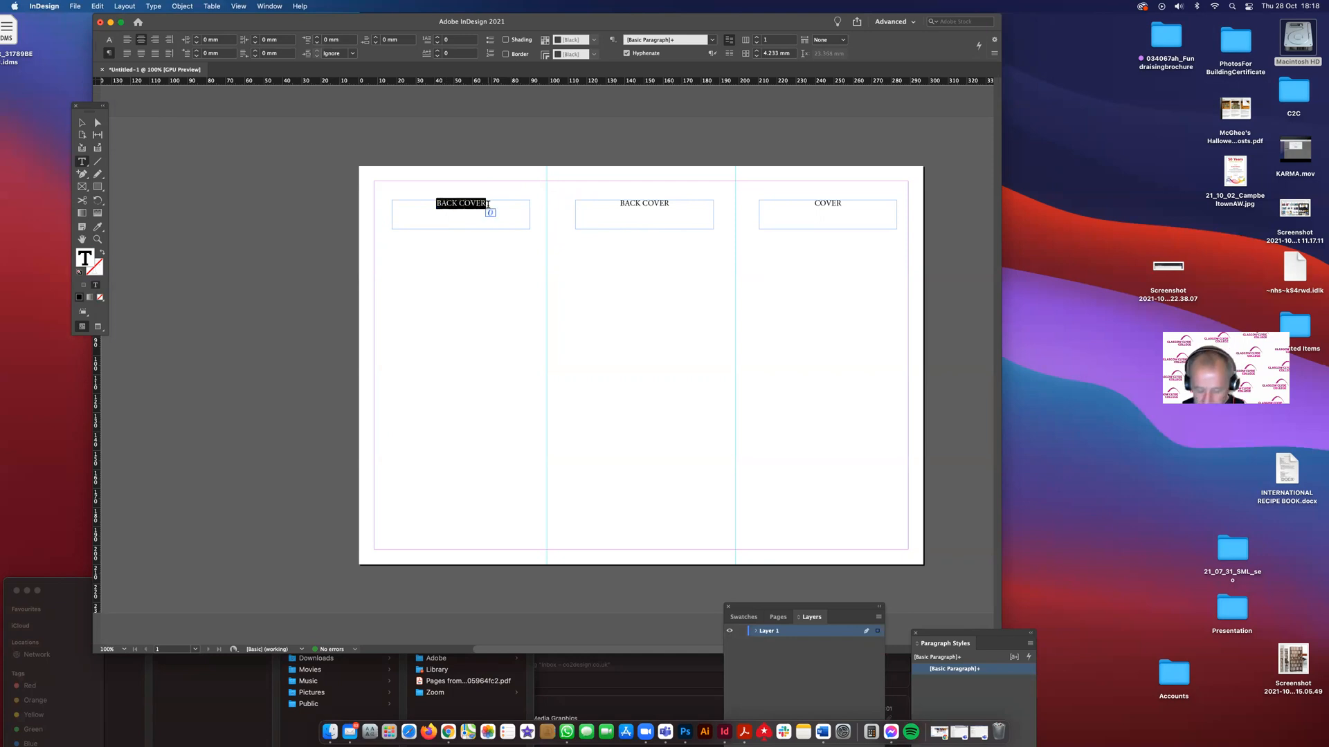
pyautogui.write('PAGE 4')
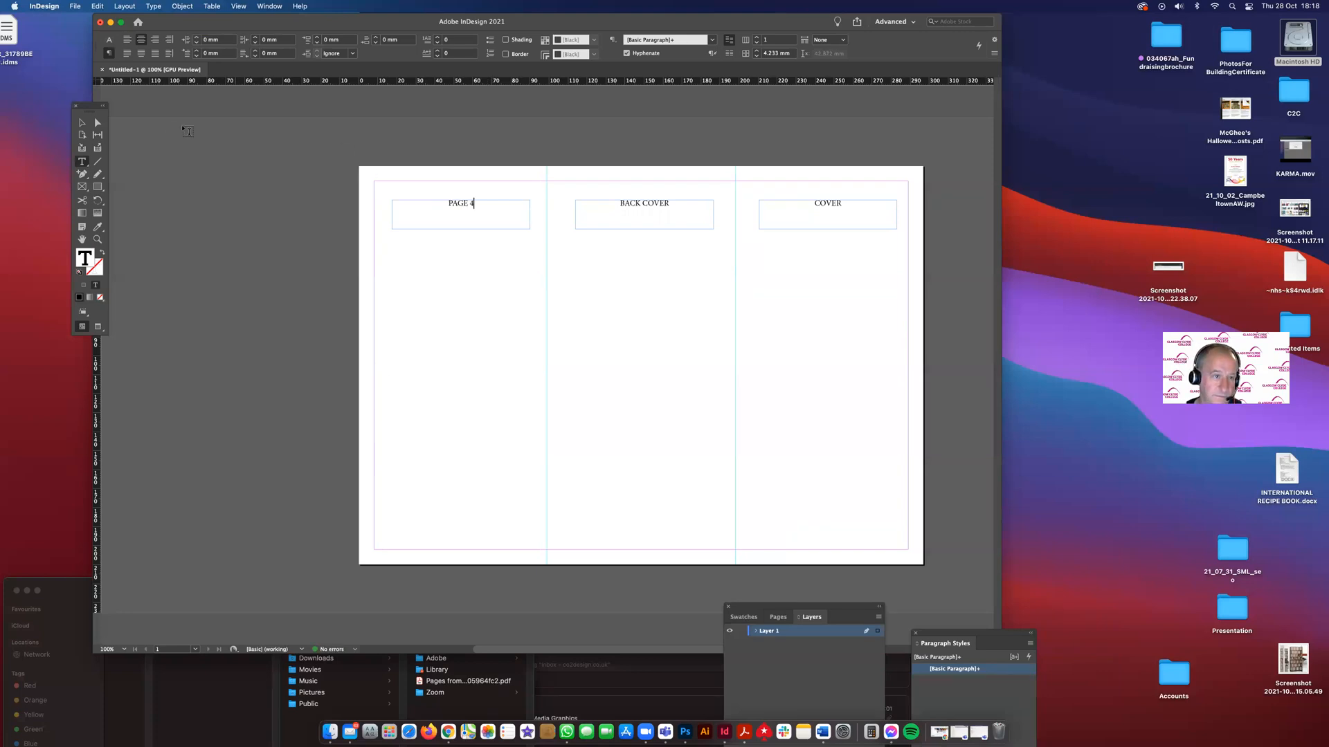
# - Add a second line reading PAGE 6 below BACK COVER and one reading PAGE 1 below COVER
pyautogui.click(686, 216)
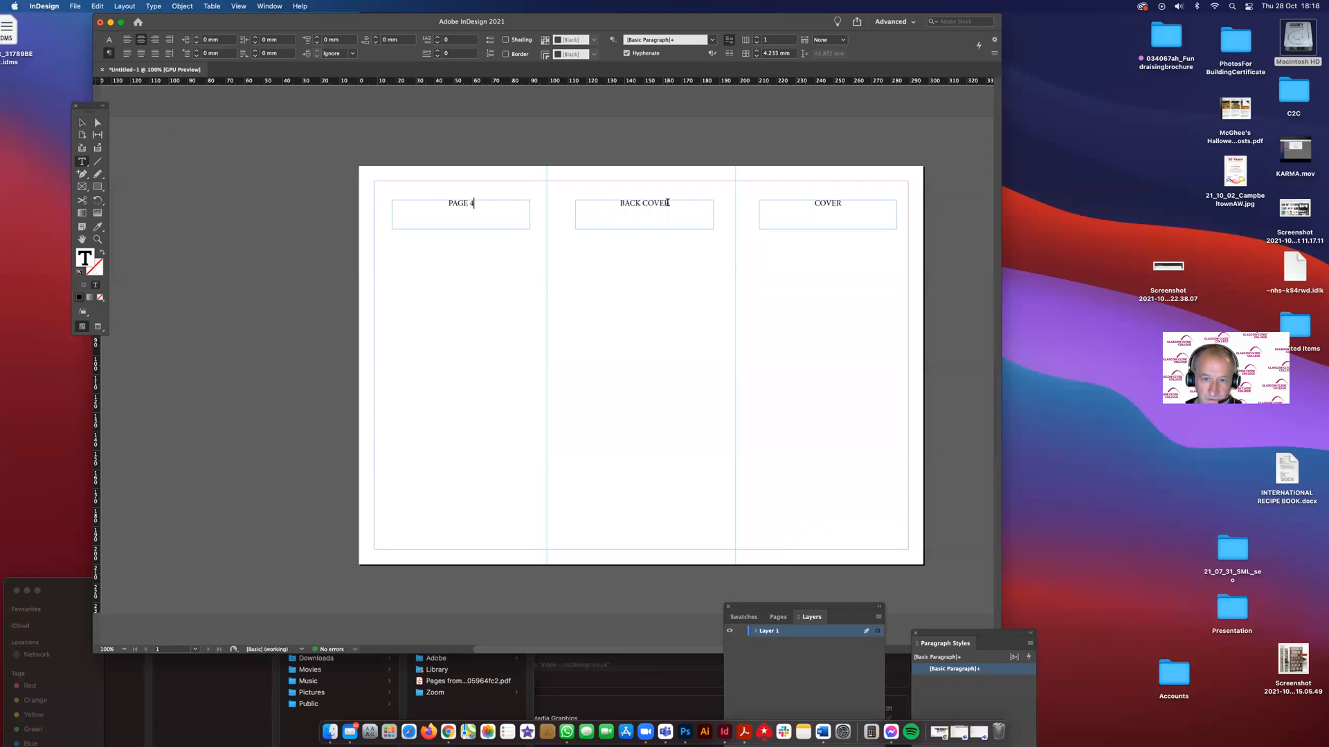
pyautogui.press('Return')
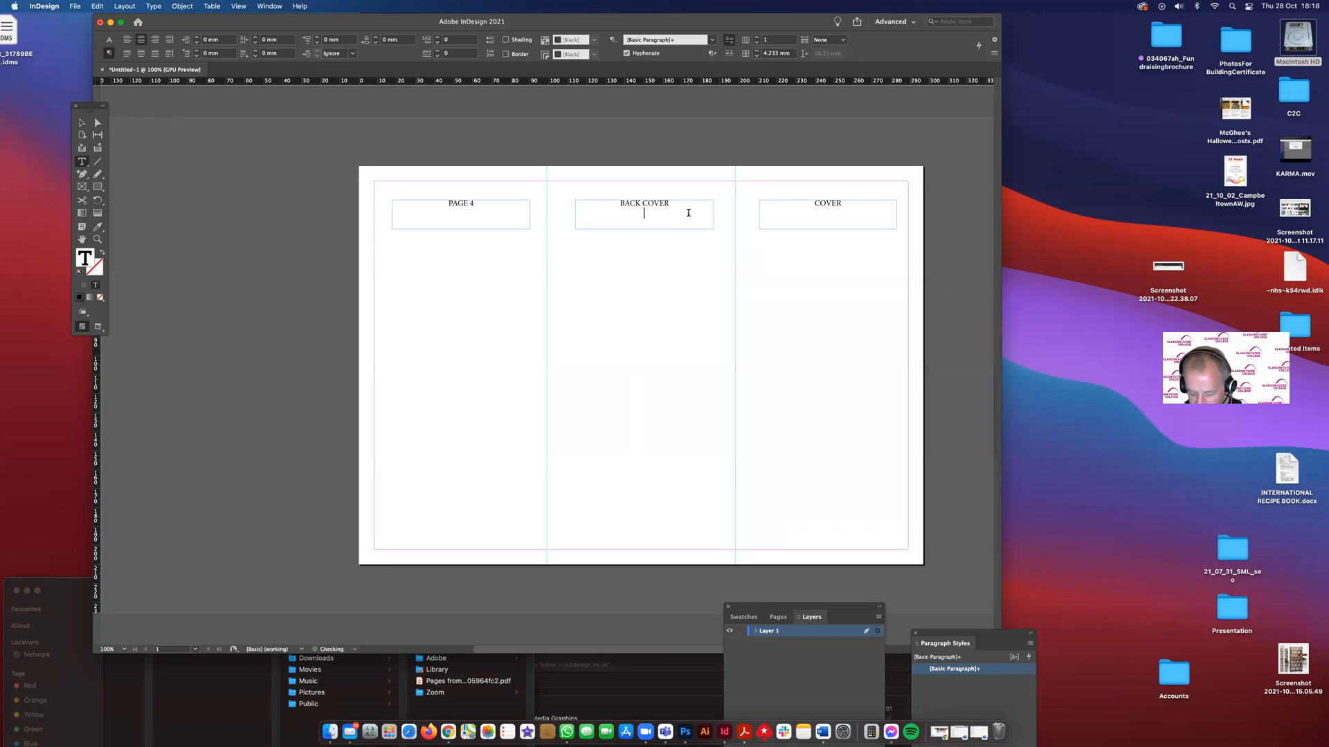
pyautogui.write('PAGE 6')
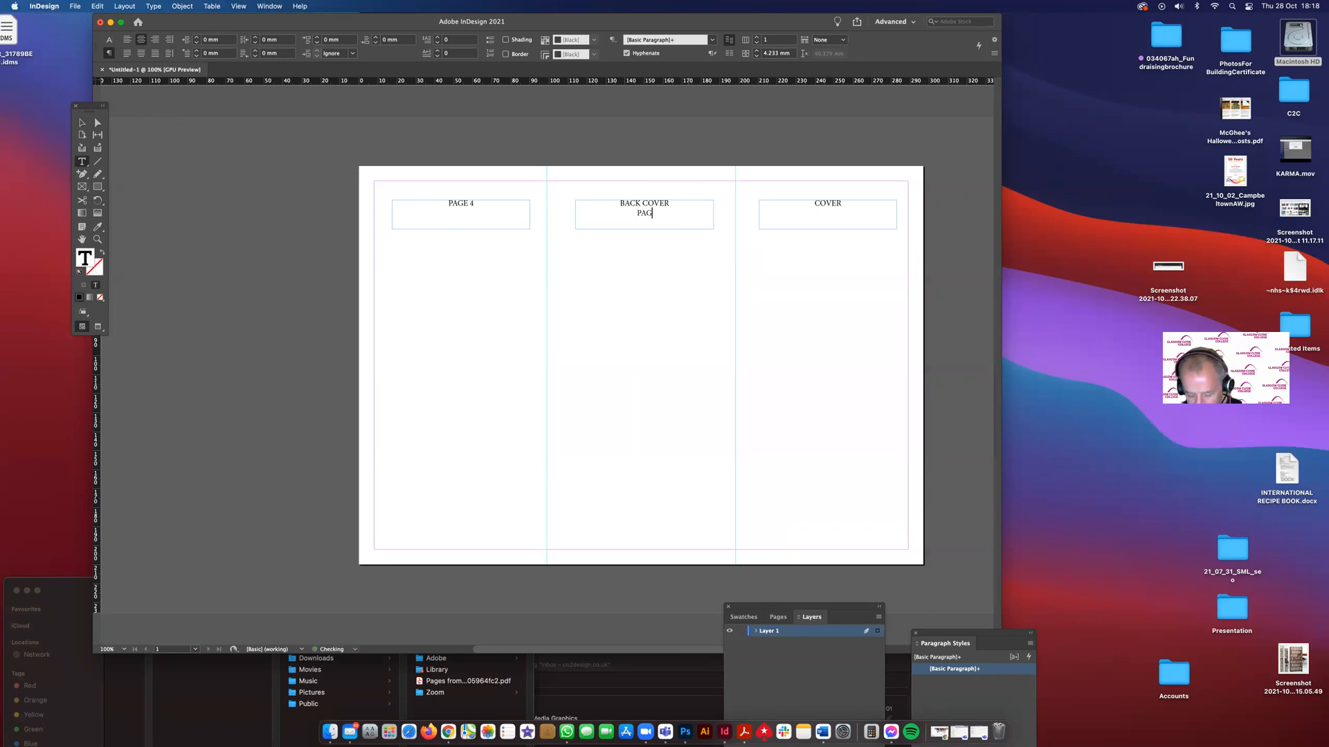
pyautogui.click(843, 202)
pyautogui.press('Return')
pyautogui.write('PAGE 1')
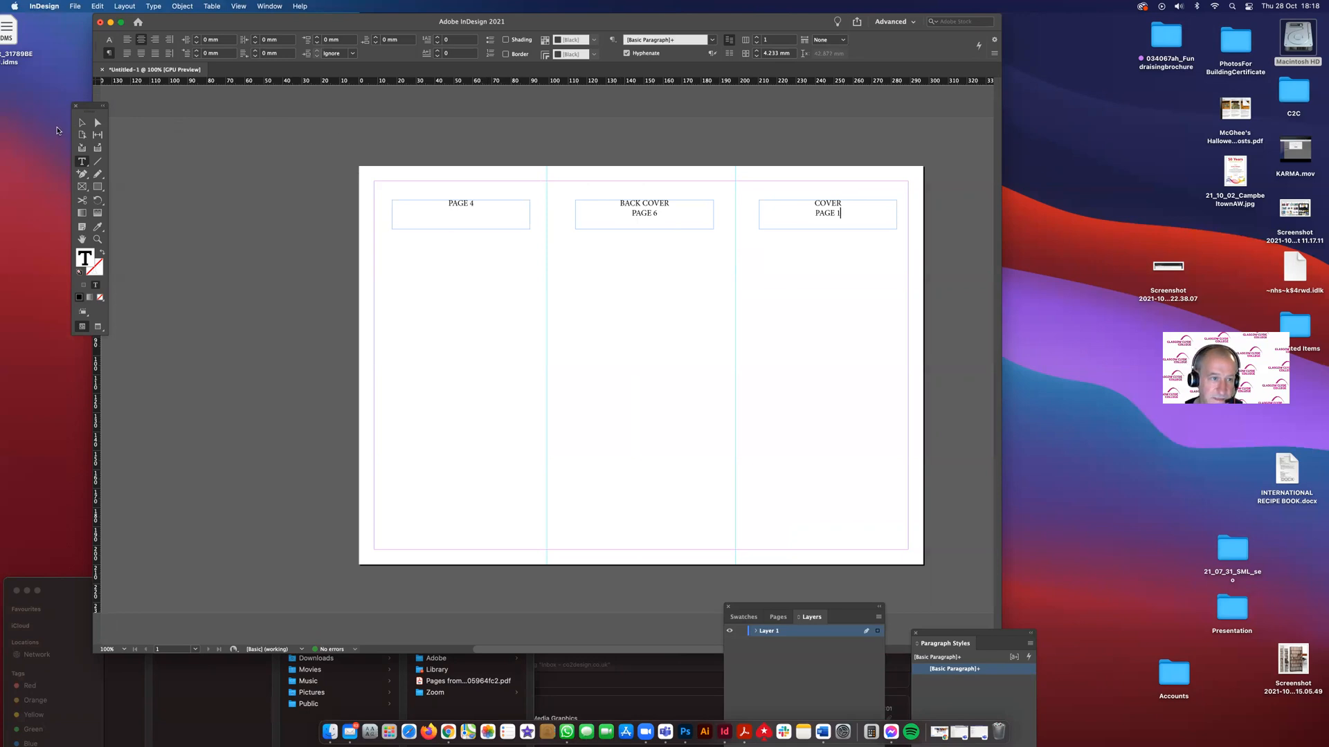
pyautogui.click(82, 122)
pyautogui.click(445, 327)
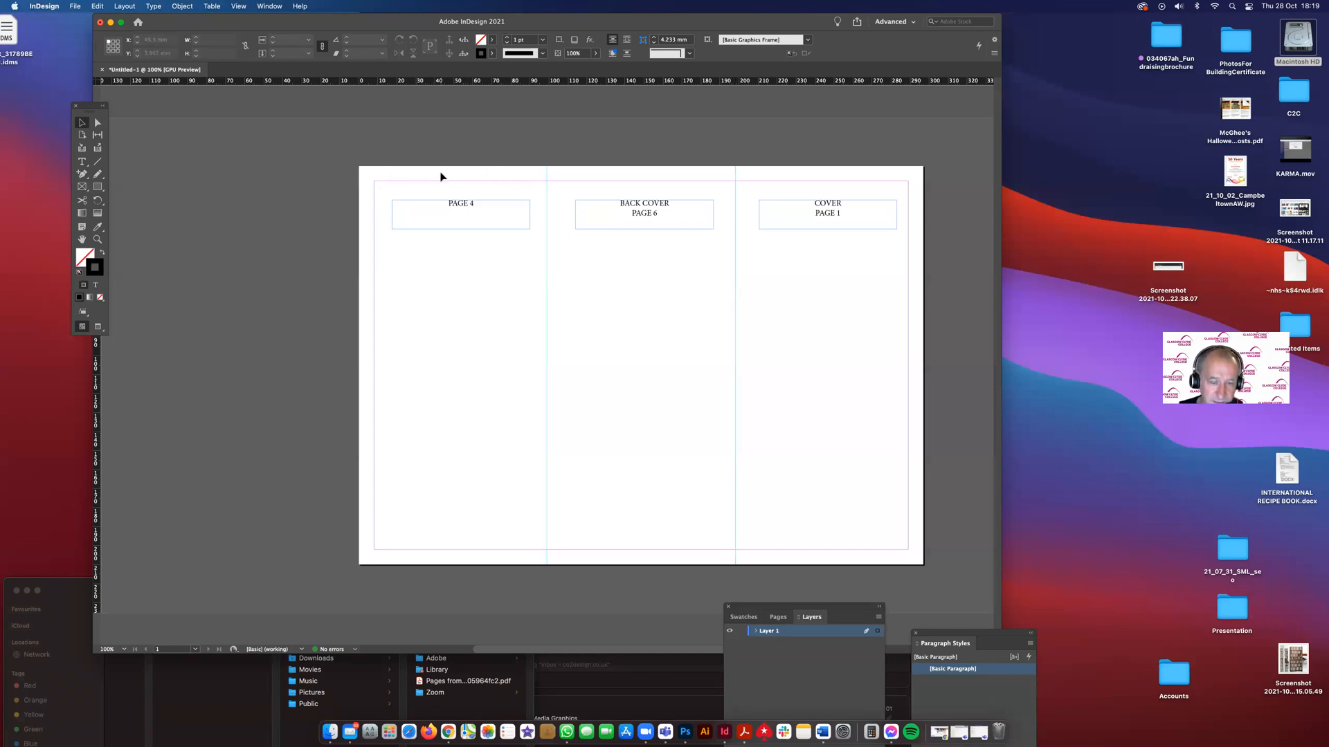
# - Add the panel width 97 MM to the PAGE 4 text frame, leaving one blank line below PAGE 4
pyautogui.click(461, 204)
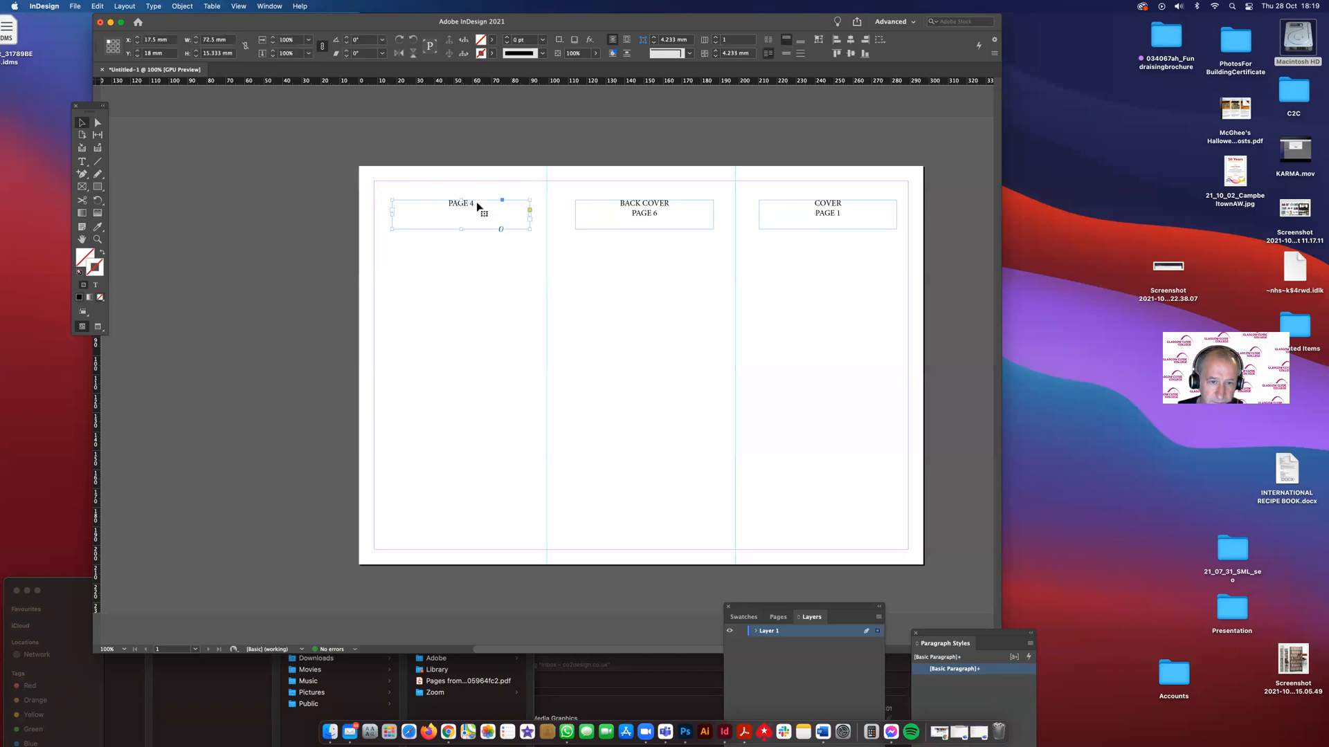
pyautogui.doubleClick(477, 205)
pyautogui.press('Return')
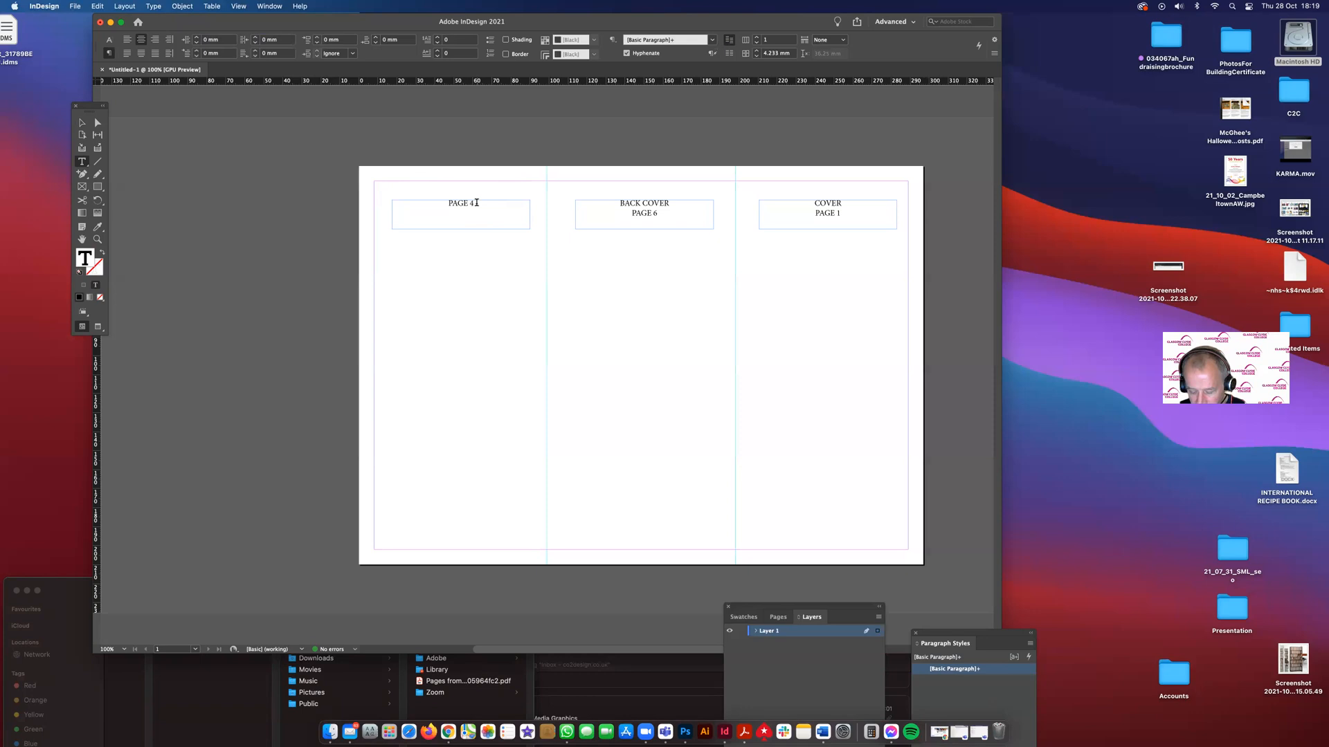
pyautogui.write('97')
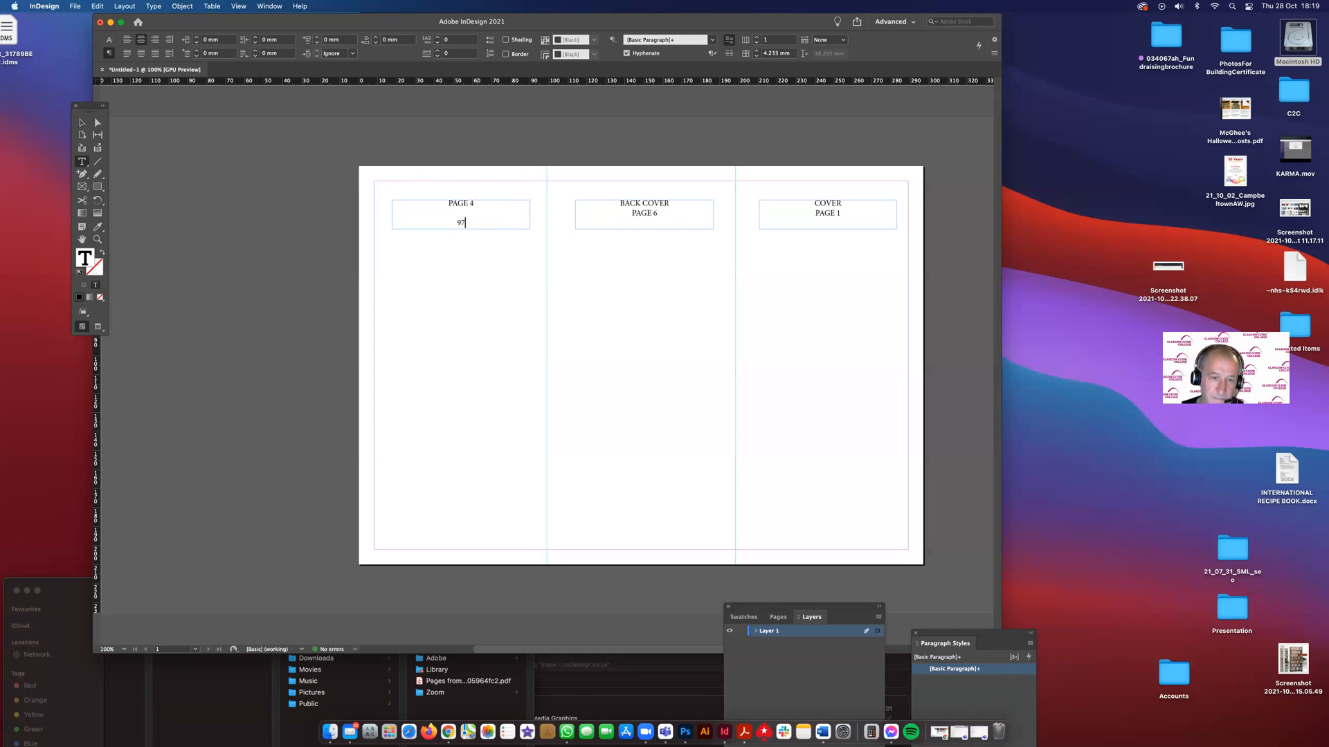
pyautogui.click(82, 122)
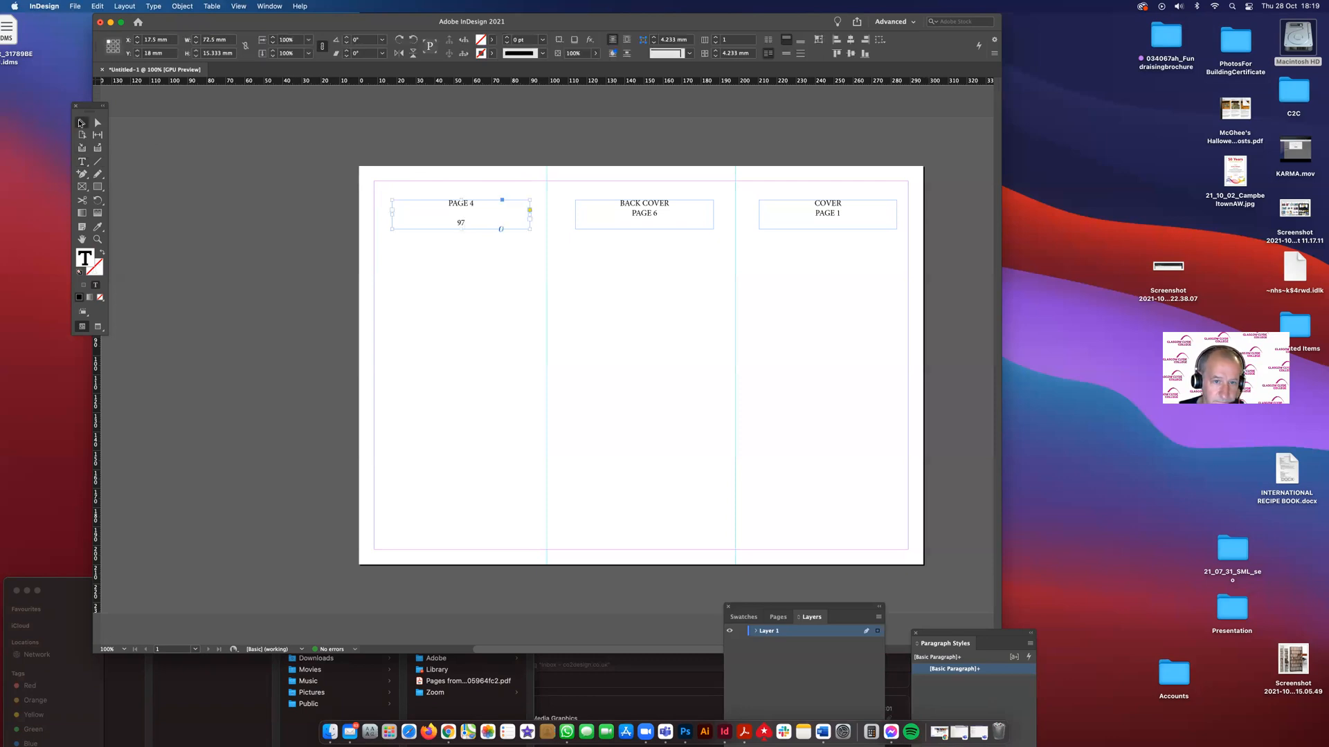
pyautogui.click(484, 178)
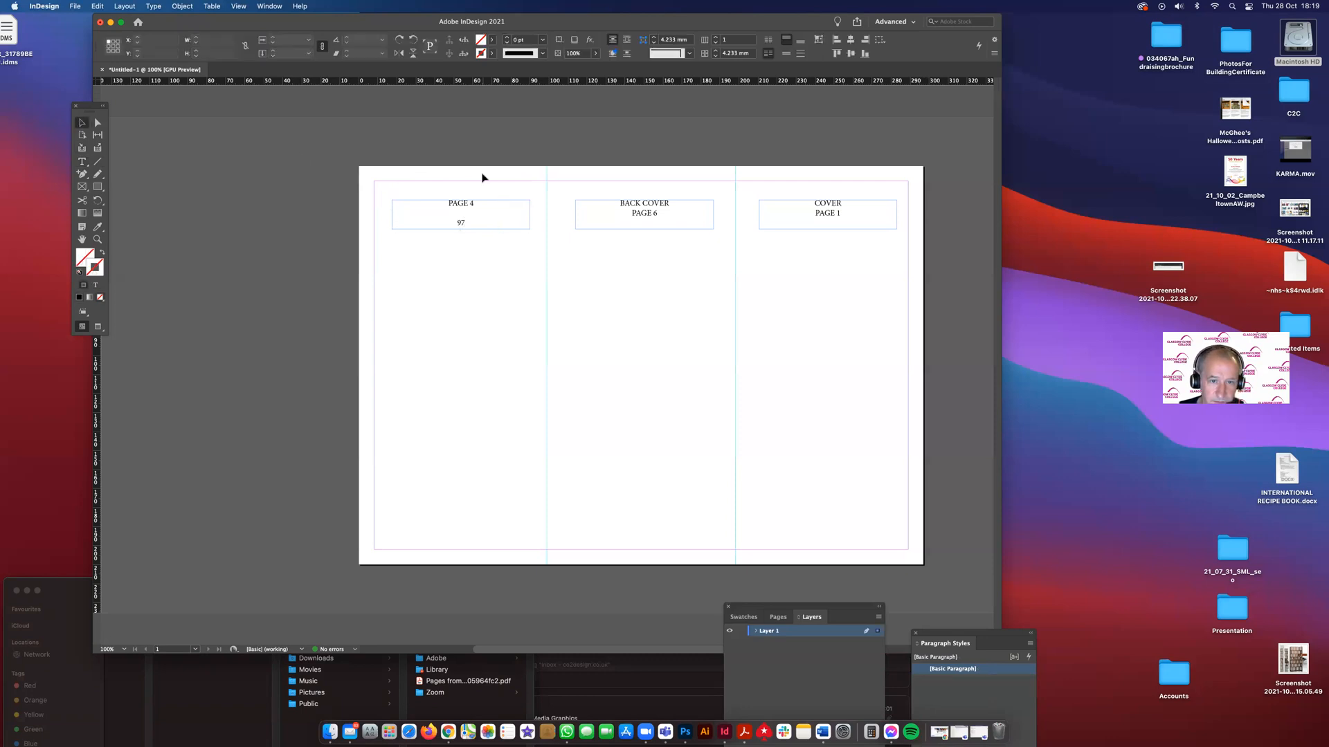
pyautogui.doubleClick(463, 224)
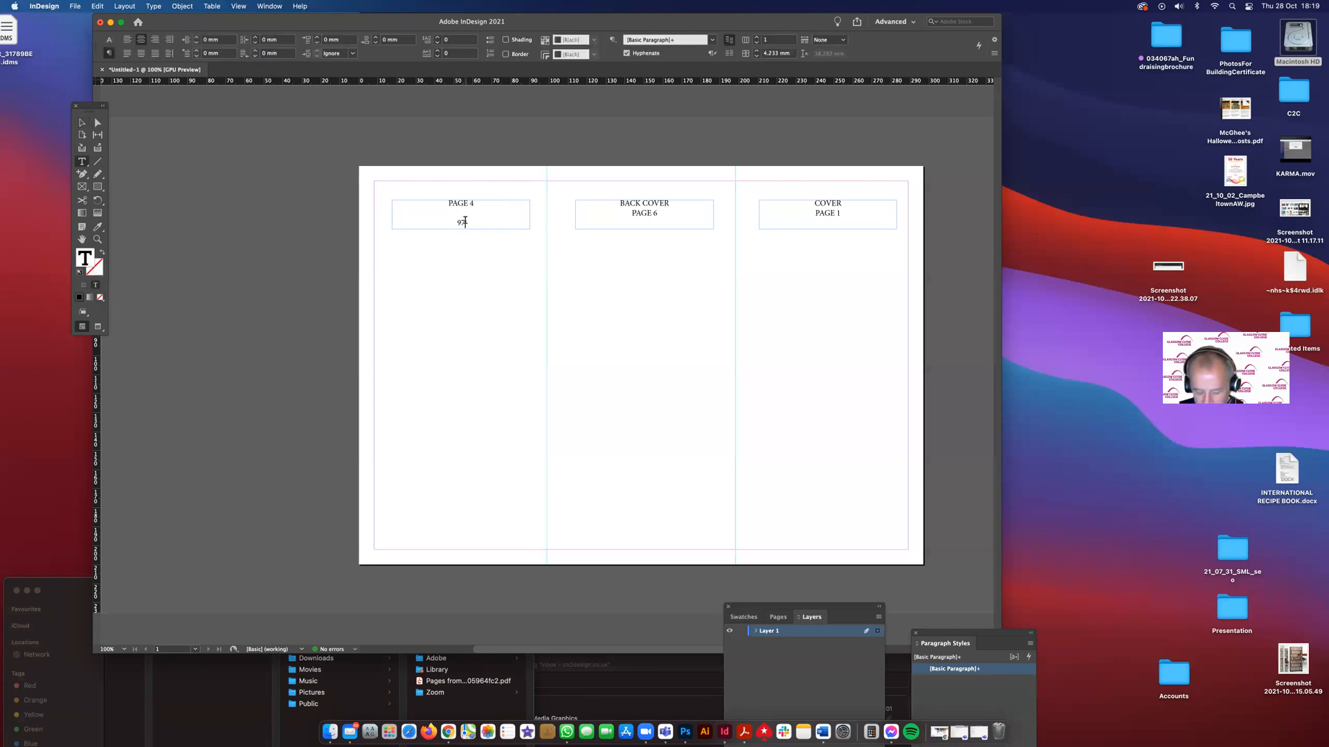
pyautogui.write('MM')
pyautogui.click(100, 122)
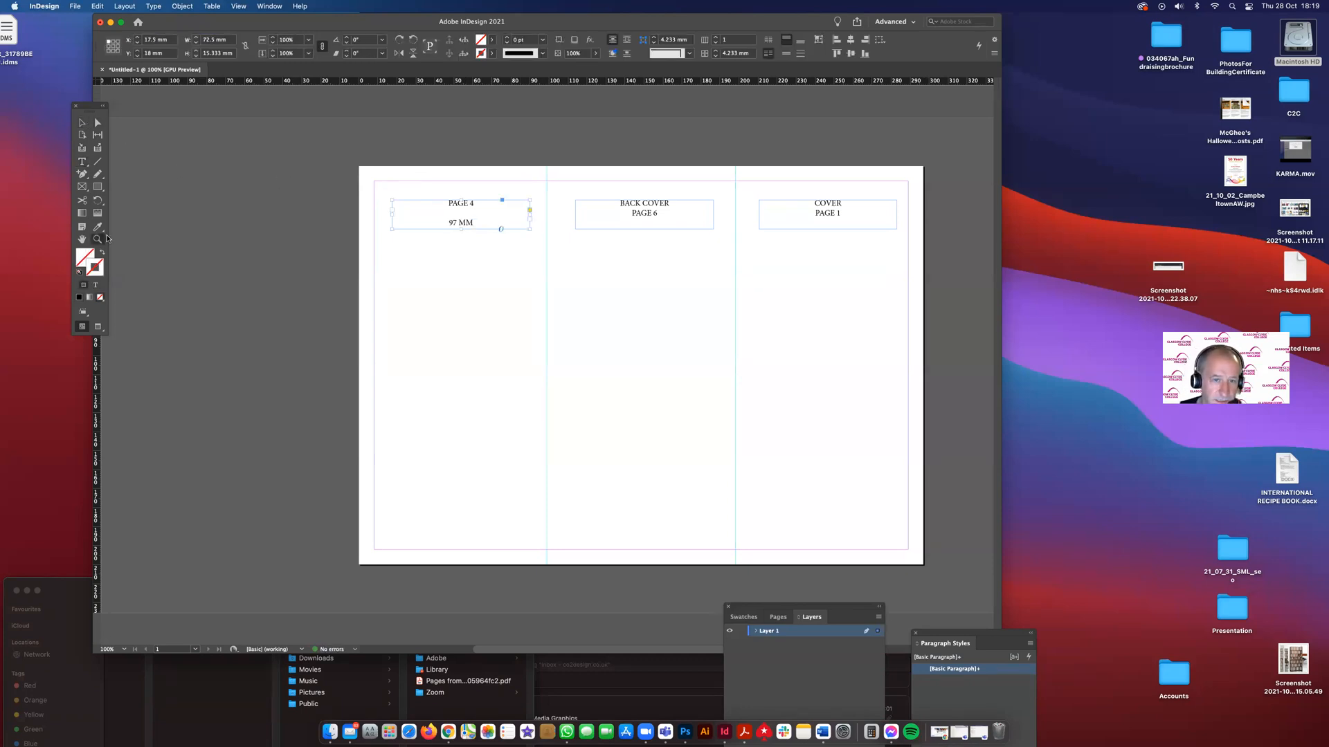
# - Move the first vertical guide, between the PAGE 4 and BACK COVER panels, to 97 mm
pyautogui.click(546, 204)
pyautogui.click(547, 204)
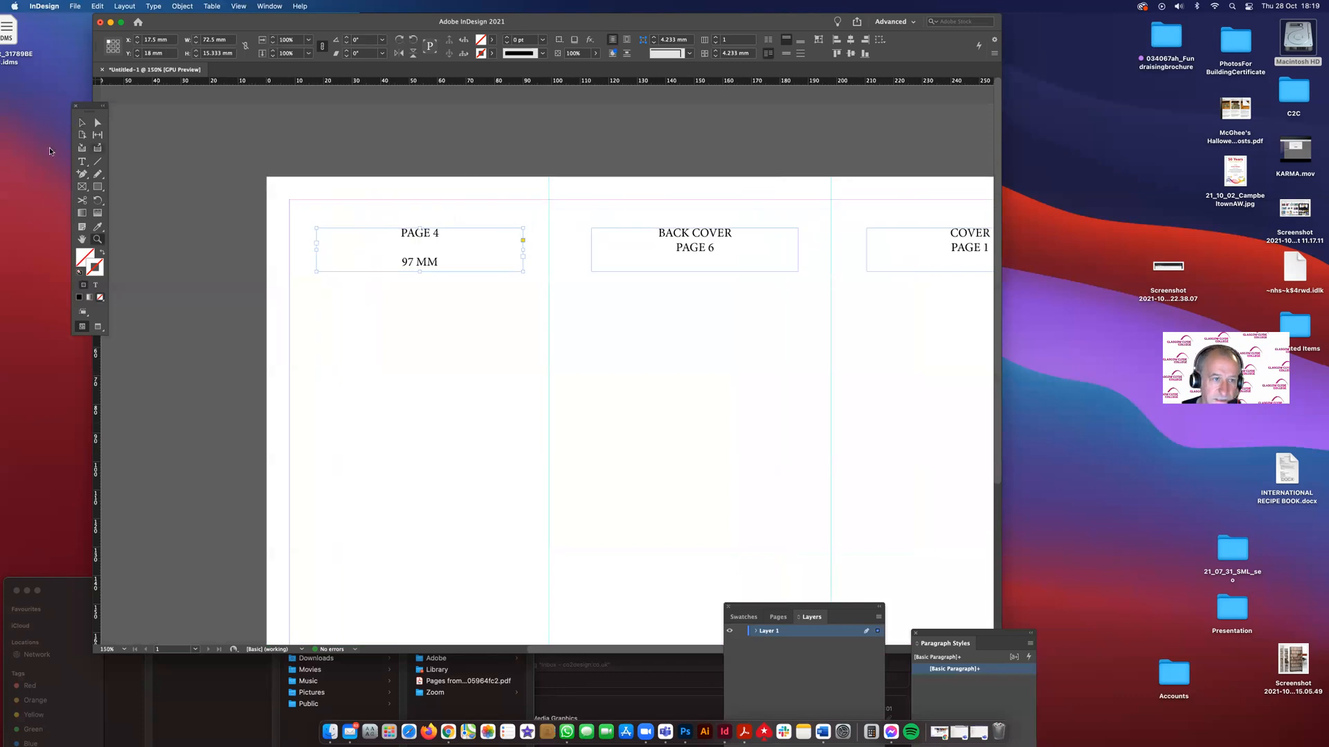
pyautogui.click(81, 123)
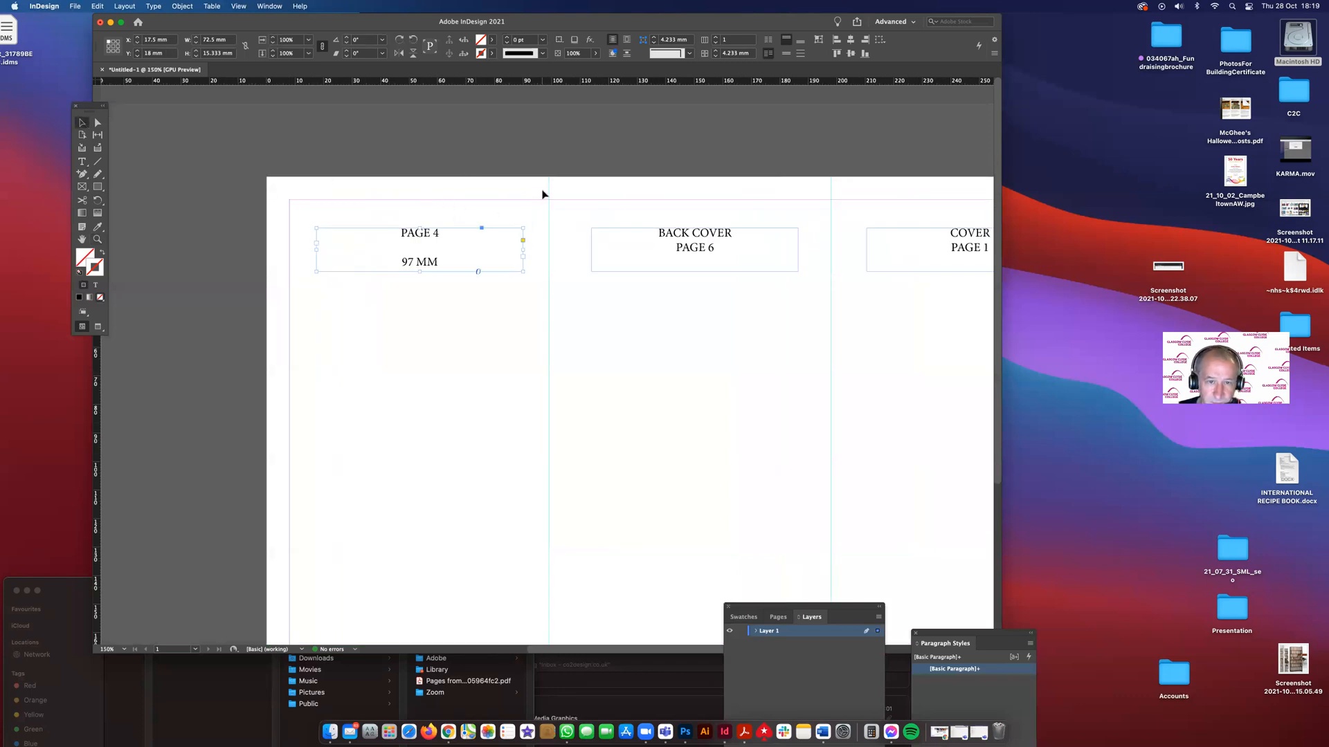
pyautogui.moveTo(547, 189); pyautogui.dragTo(543, 195)
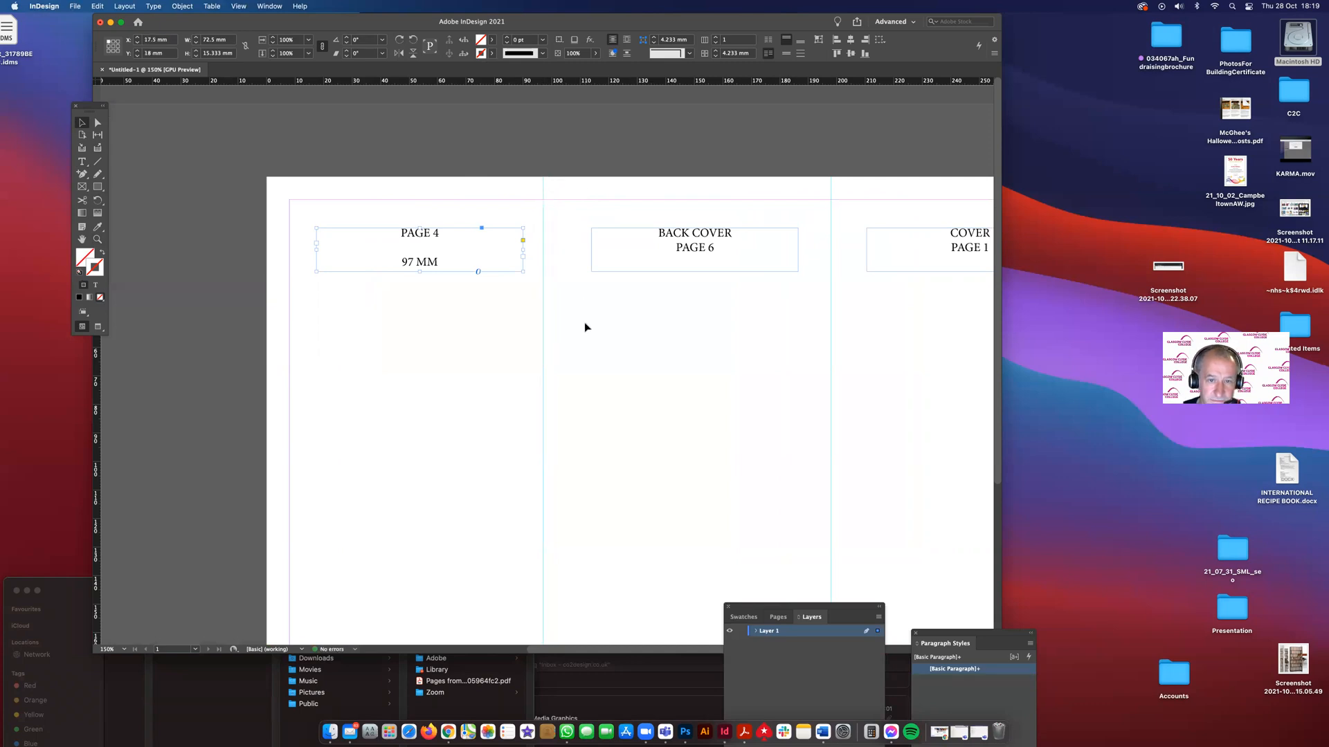
# - Move the second vertical guide, between the BACK COVER and COVER panels, to X 196 mm
pyautogui.scroll(-1, 585, 324)
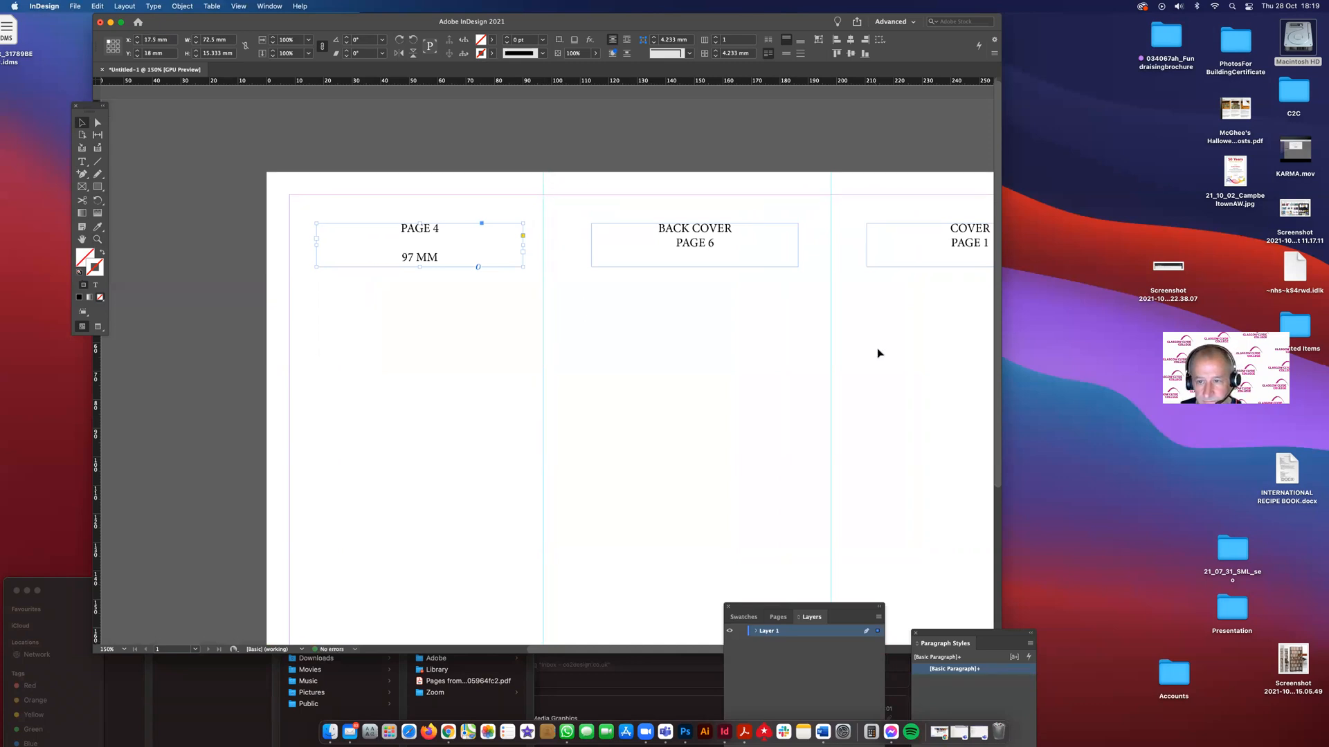
pyautogui.click(762, 183)
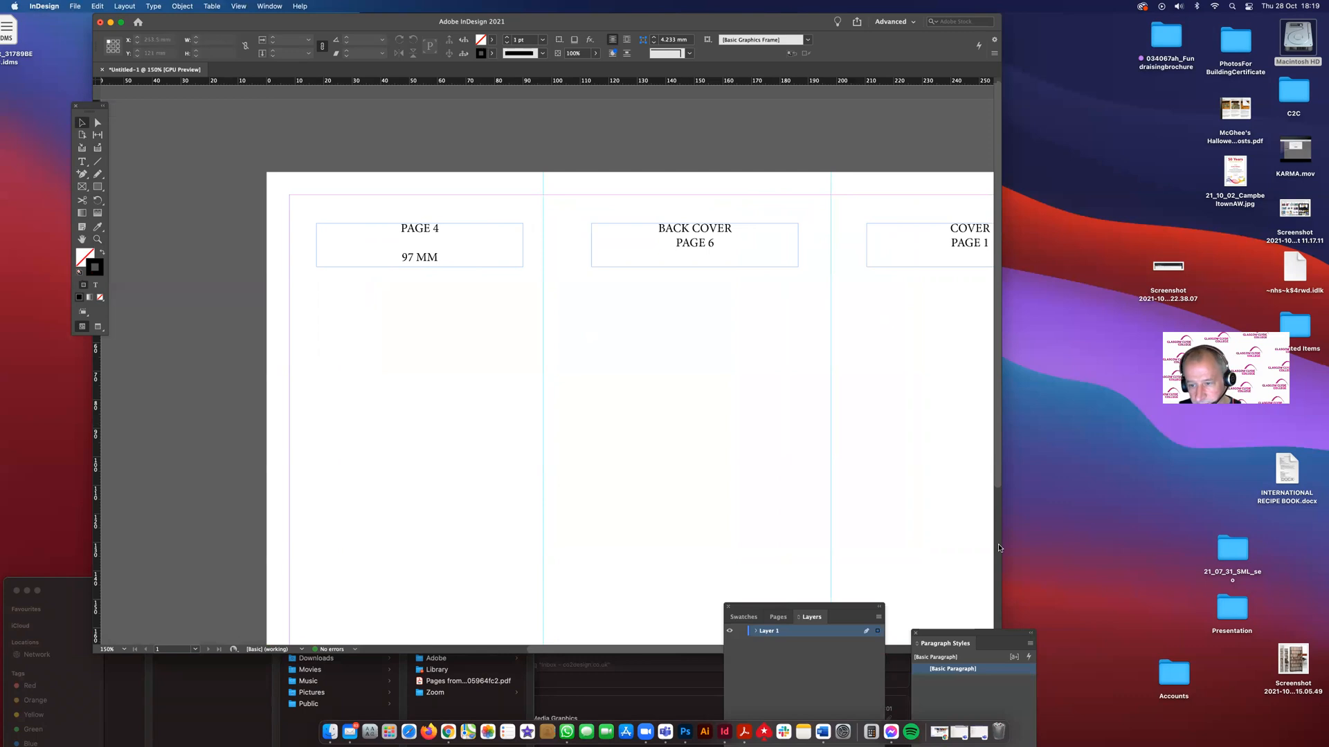
pyautogui.moveTo(1033, 555); pyautogui.dragTo(1070, 555)
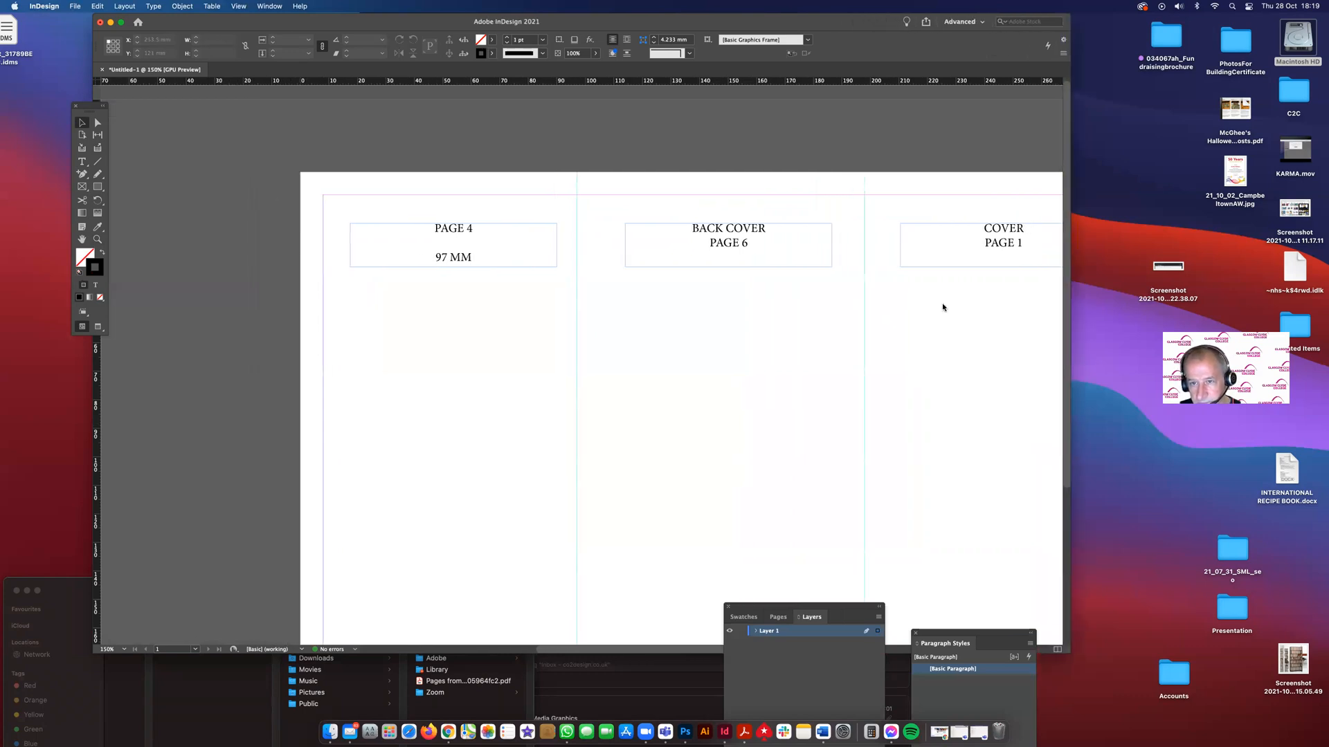
pyautogui.click(865, 187)
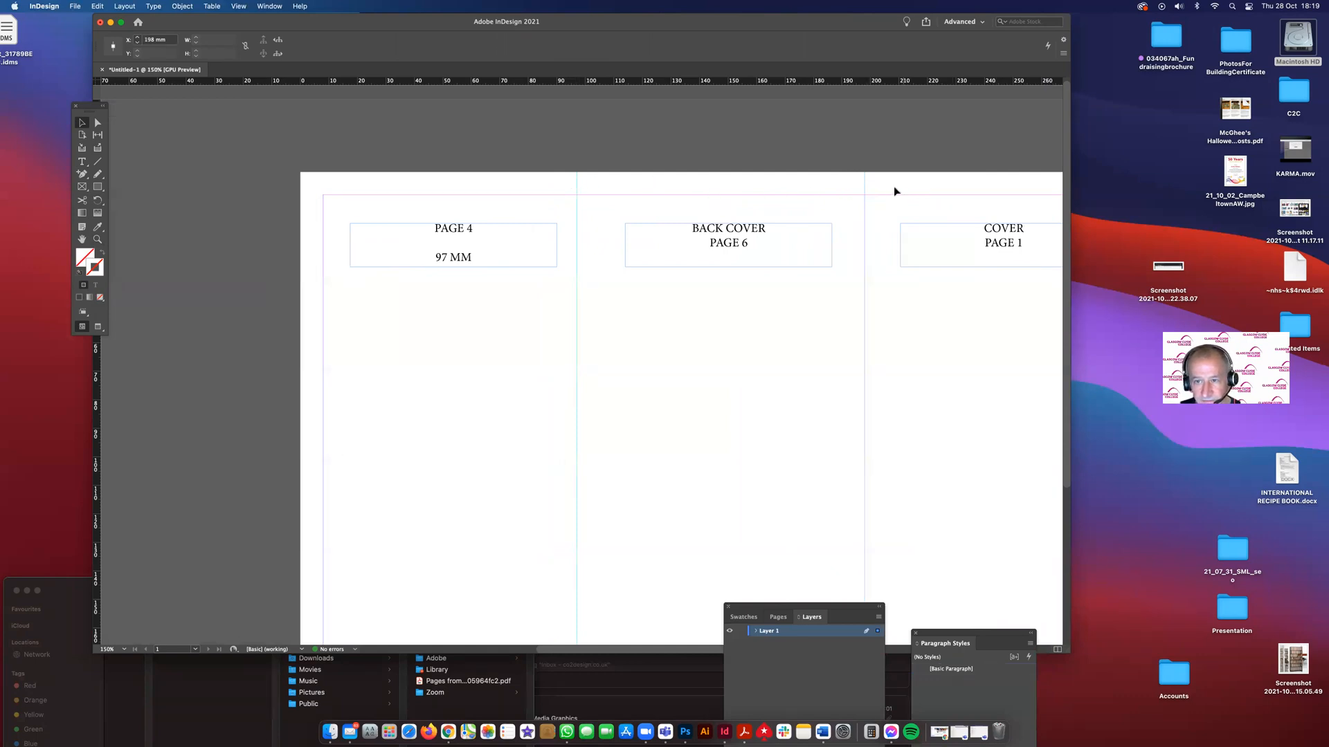
pyautogui.moveTo(864, 187)
pyautogui.mouseDown()
pyautogui.moveTo(843, 187)
pyautogui.moveTo(859, 188)
pyautogui.mouseUp()
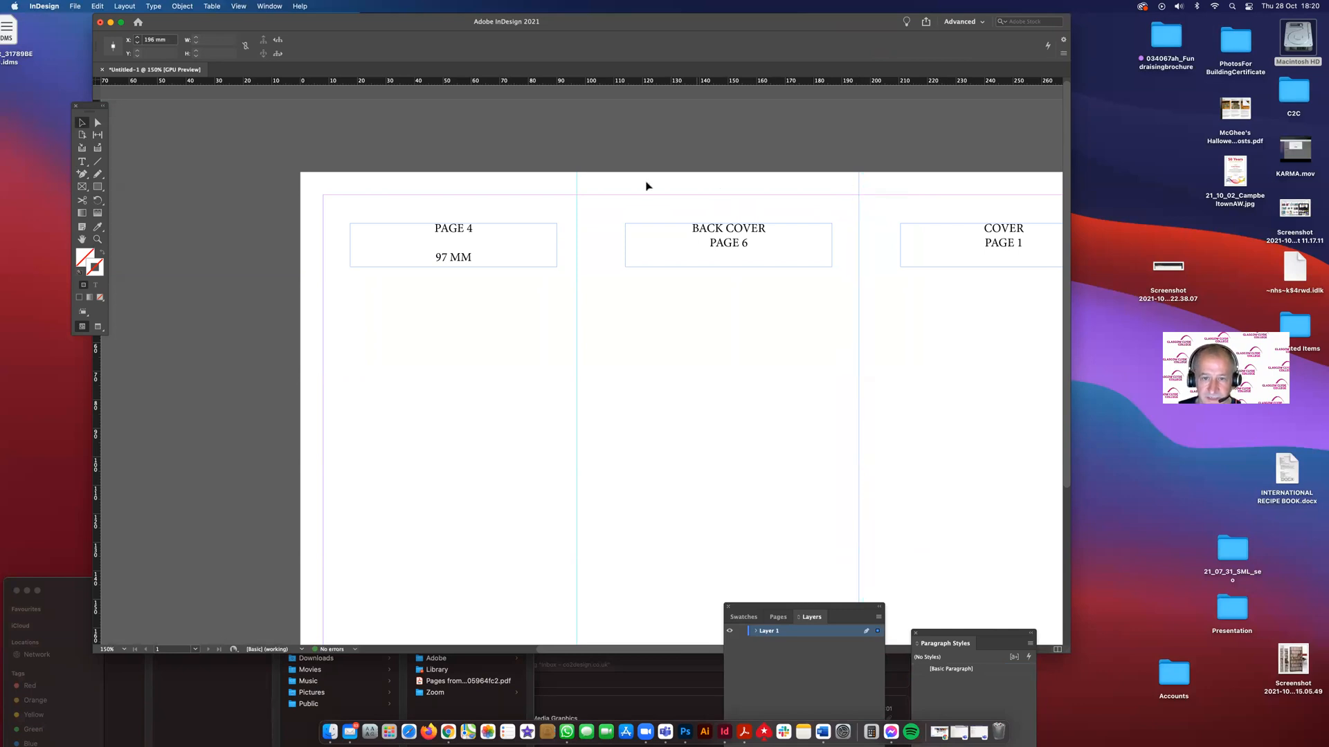
# - Add the line 99MM below PAGE 6 in the BACK COVER frame, and widen the document window to show the full page width
pyautogui.doubleClick(758, 247)
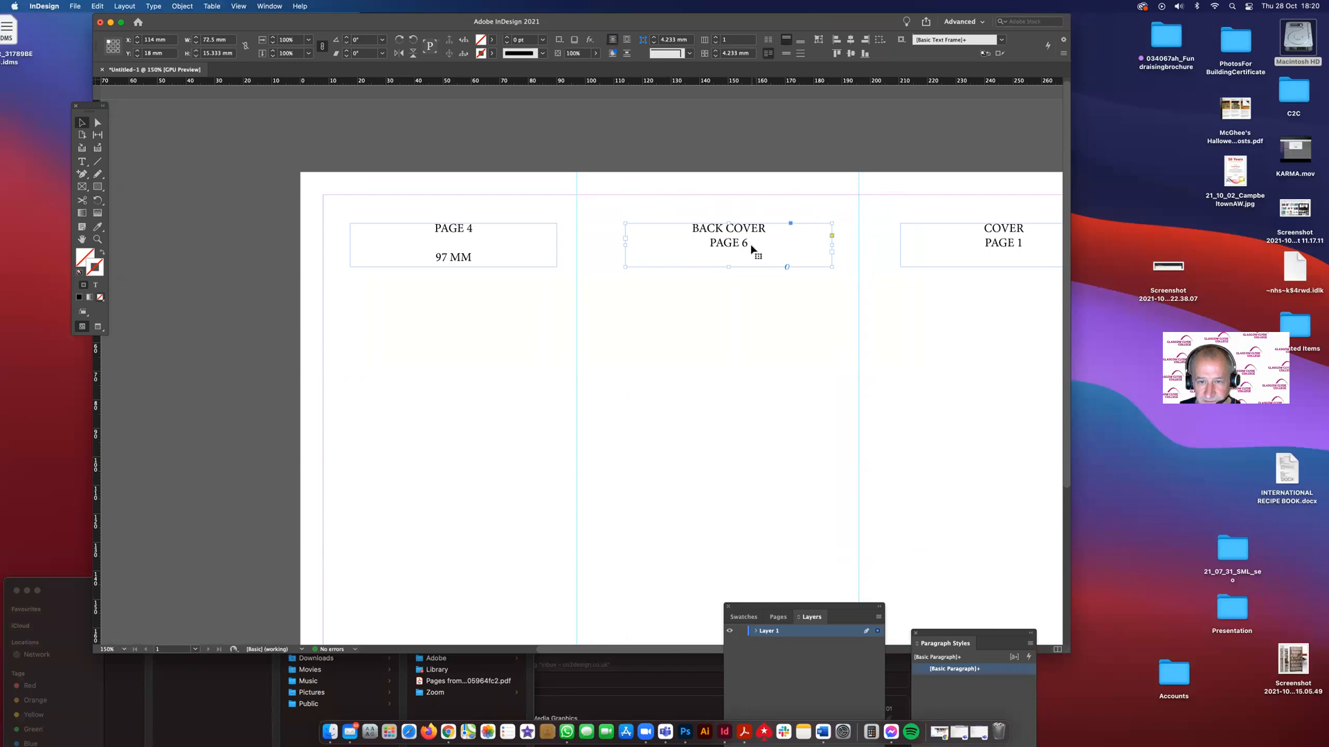
pyautogui.press('Return')
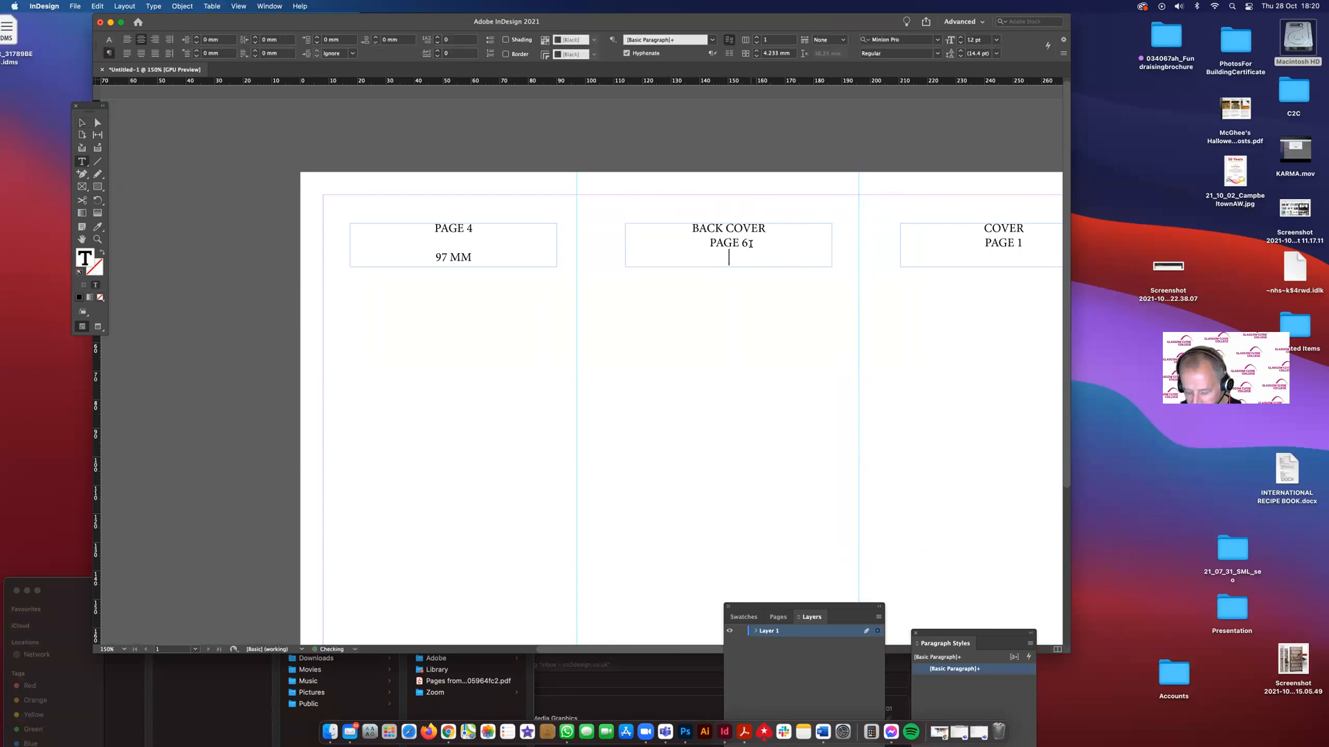
pyautogui.write('99')
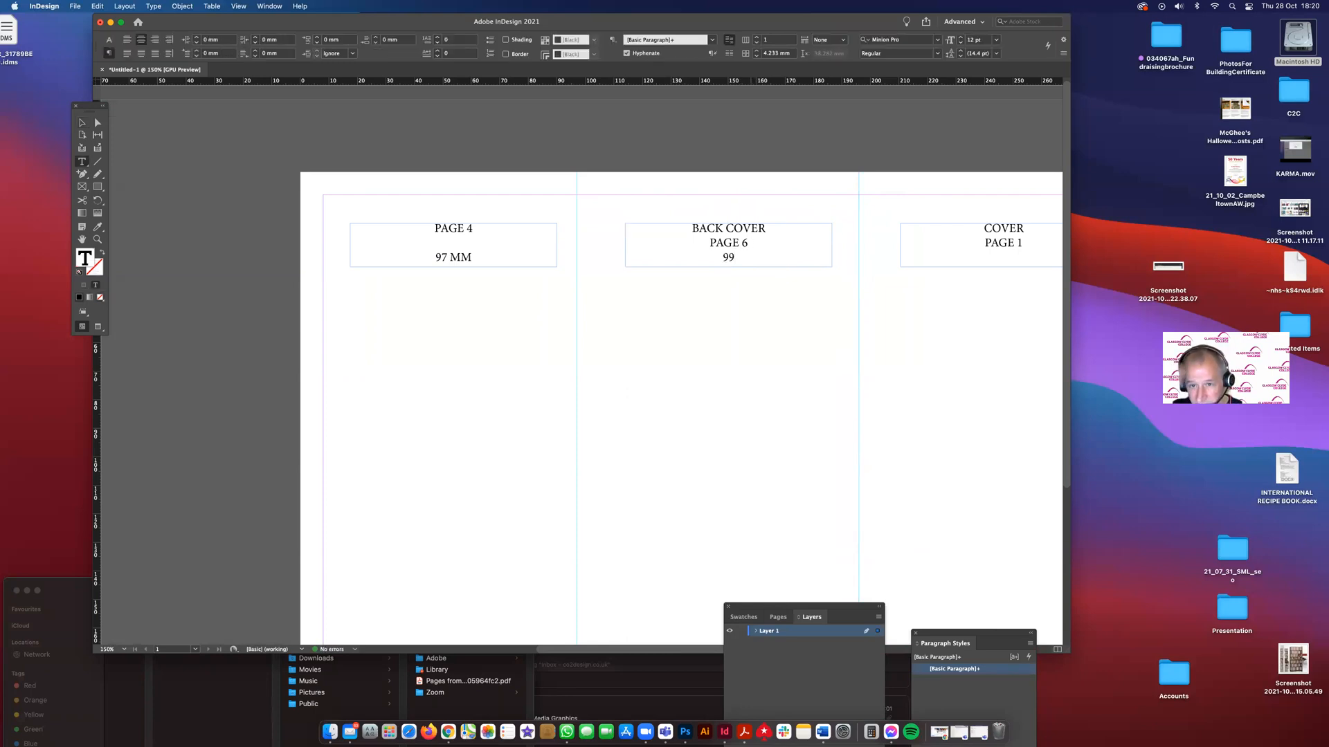
pyautogui.write('MM')
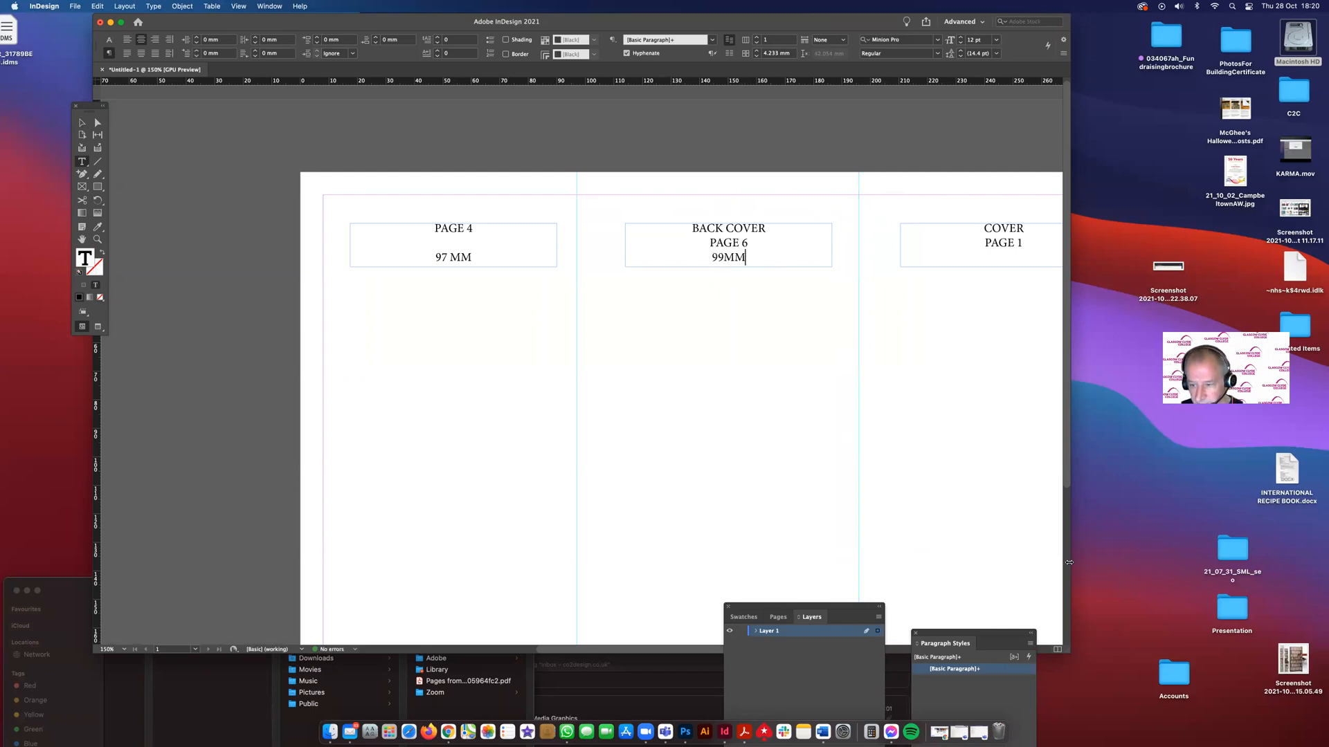
pyautogui.moveTo(1070, 564); pyautogui.dragTo(1216, 593)
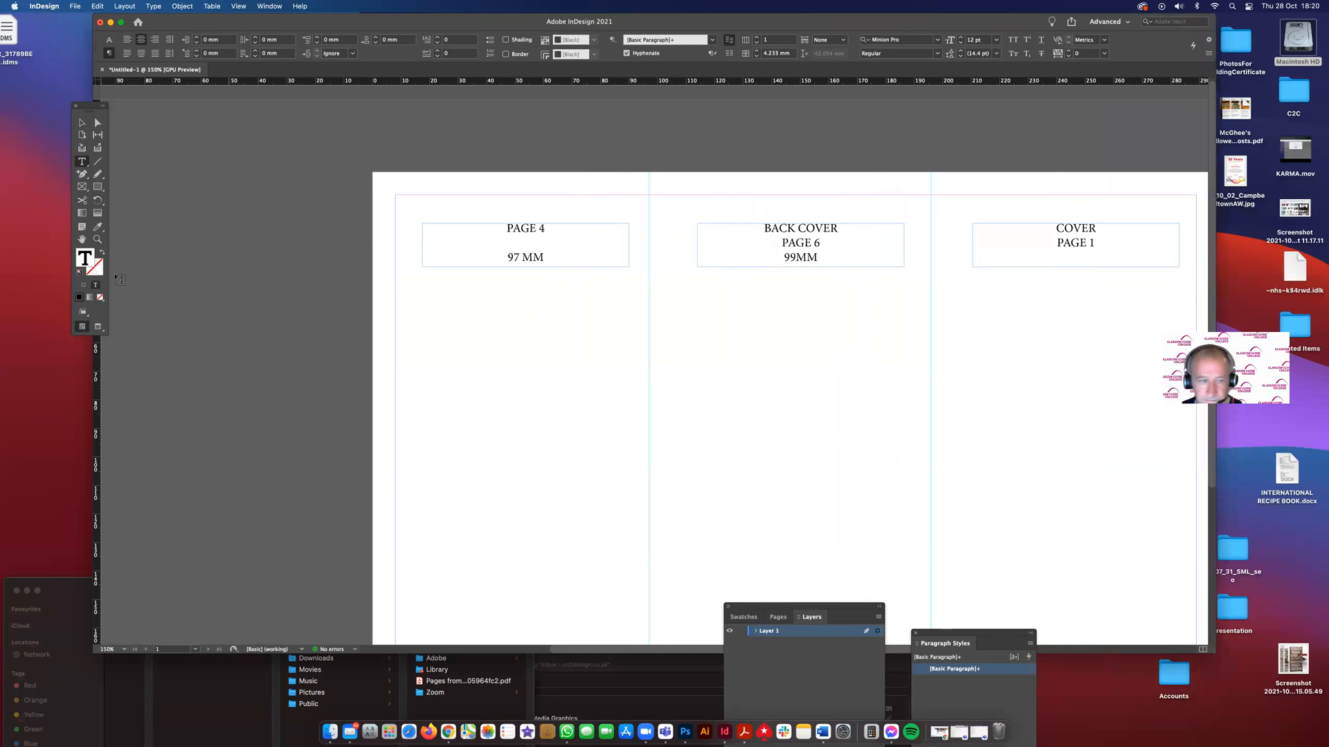
# - Draw a rectangle across the COVER panel from the second fold guide to the page edge, about 101 mm wide, and remove its stroke
pyautogui.click(82, 239)
pyautogui.hscroll(5, 471, 370)
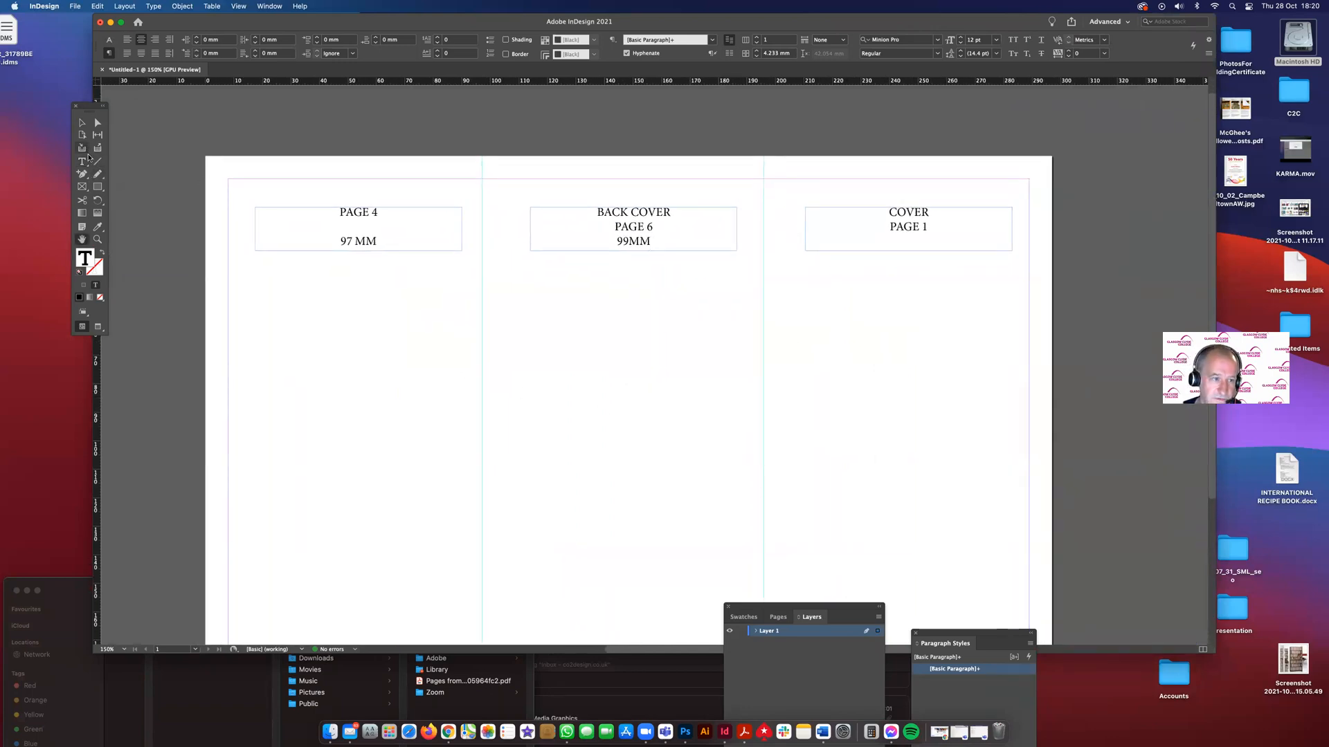
pyautogui.click(97, 187)
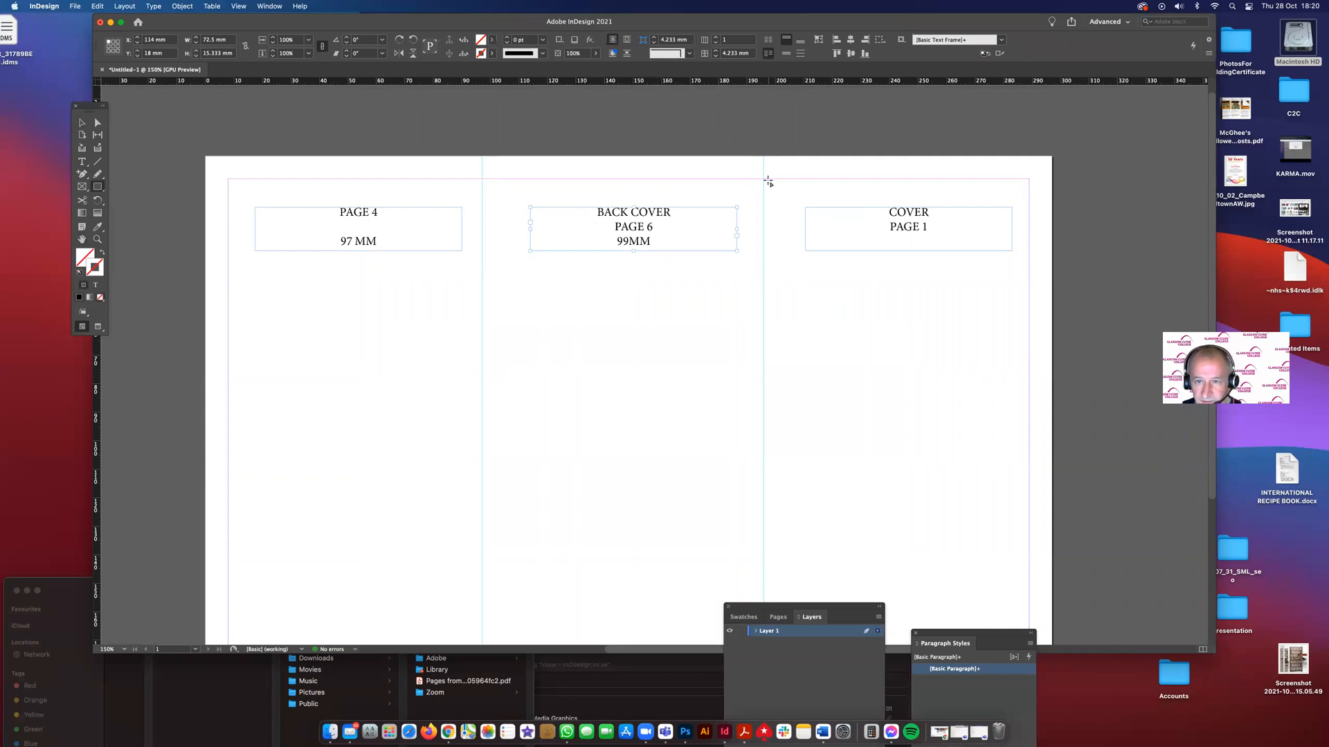
pyautogui.moveTo(765, 180); pyautogui.dragTo(1052, 200)
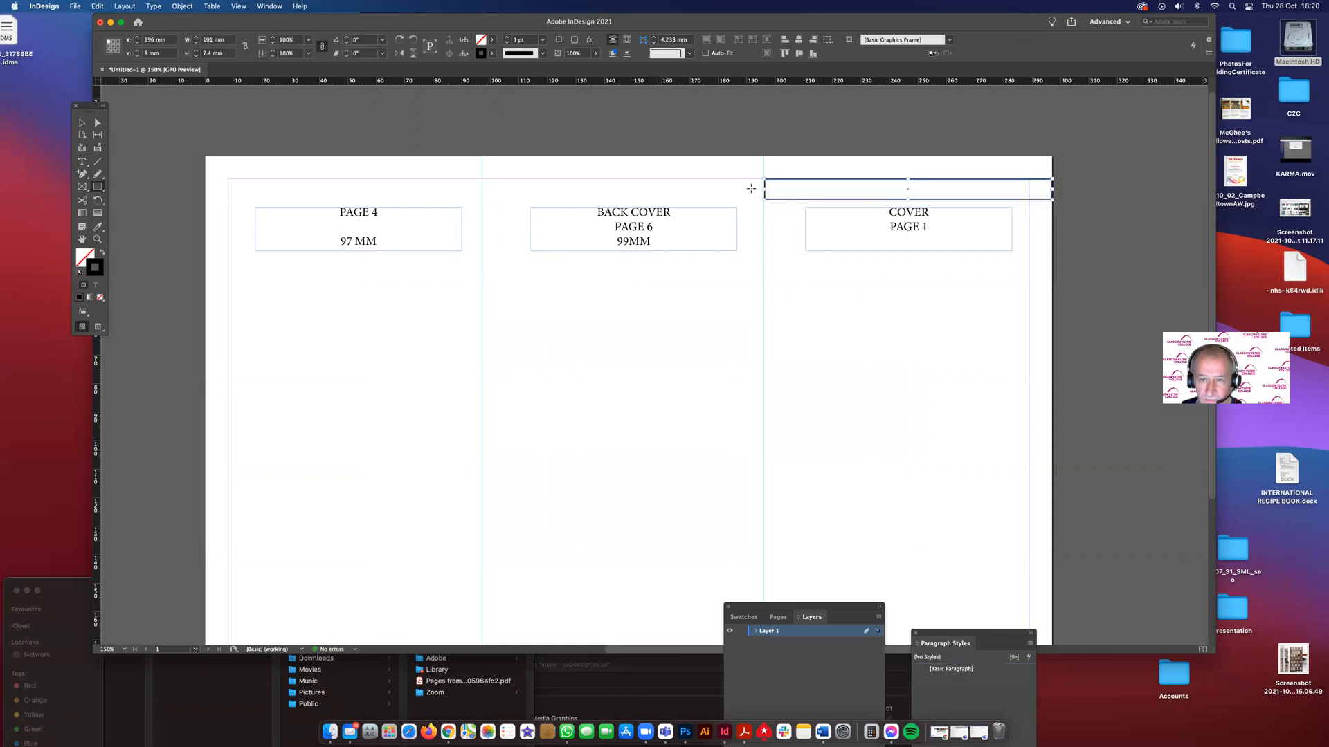
pyautogui.click(100, 297)
pyautogui.click(82, 122)
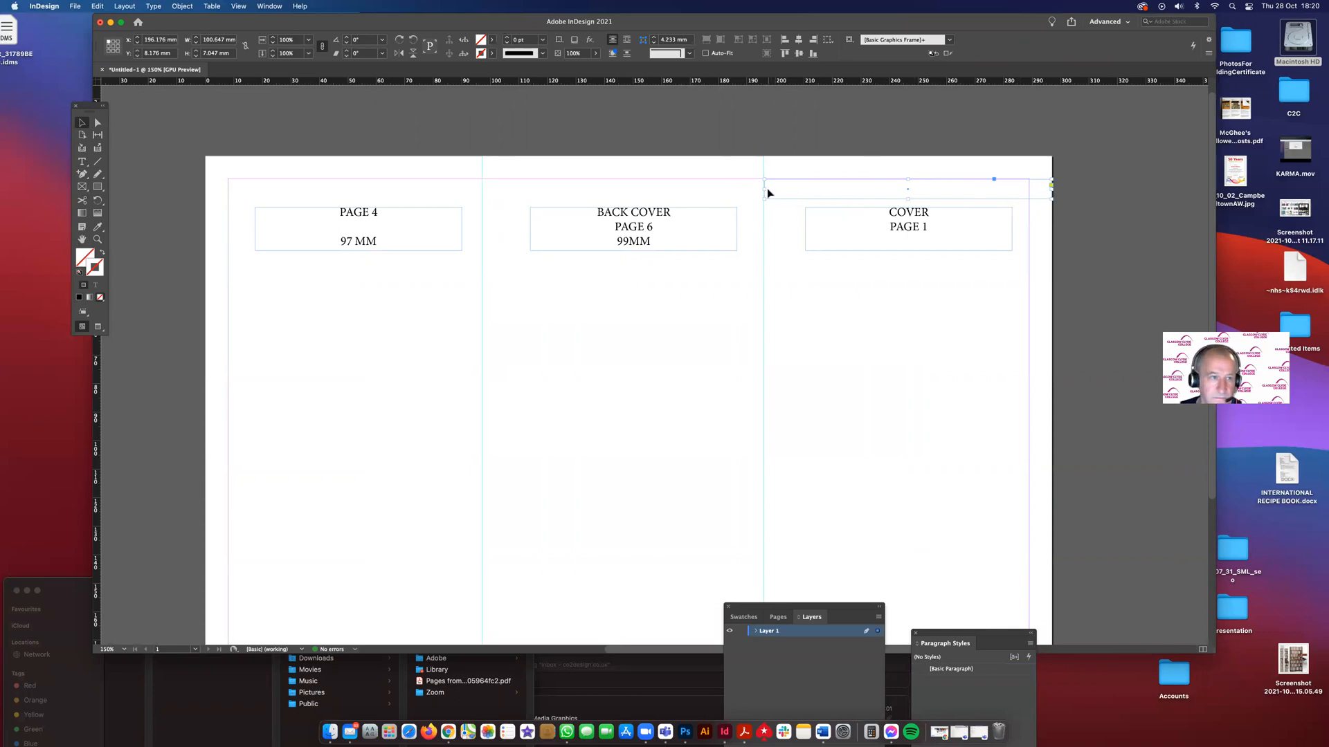
# - Set the width of the rectangle above the COVER text frame to 100 mm, and delete the rectangle
pyautogui.click(780, 222)
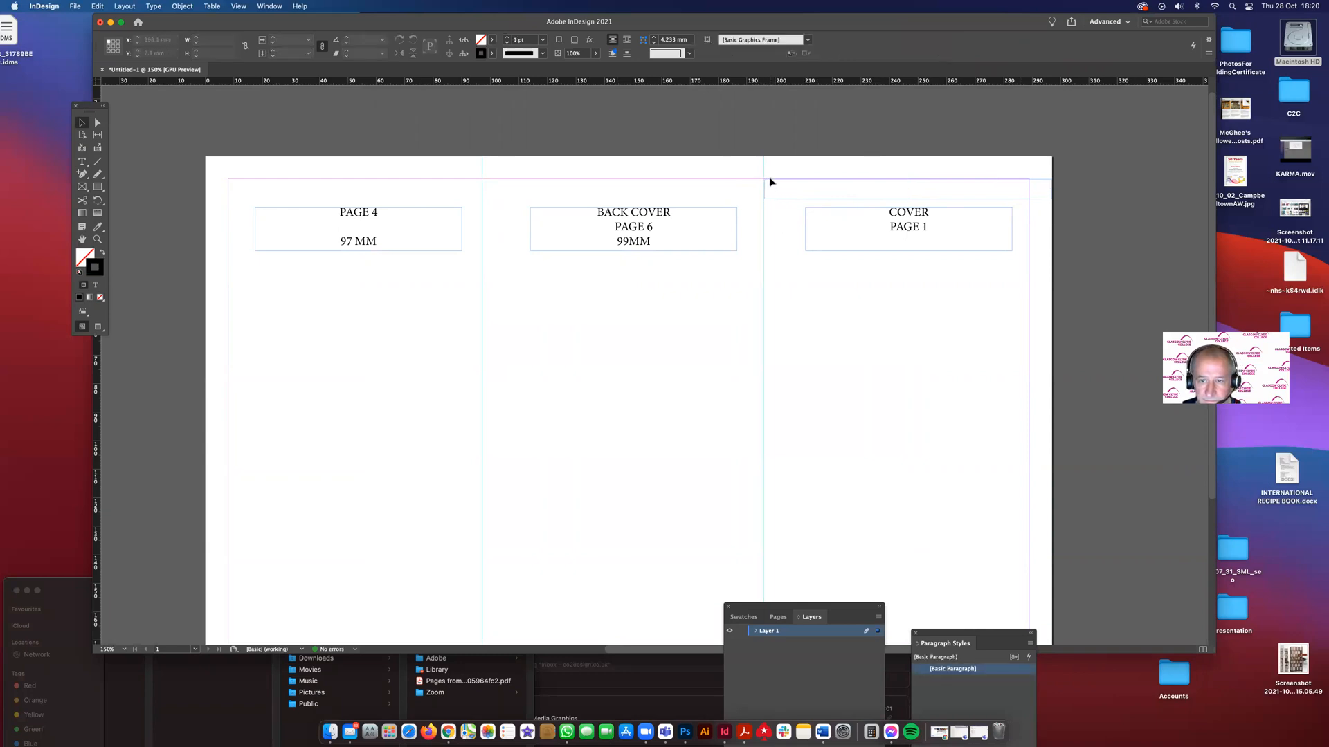
pyautogui.click(766, 185)
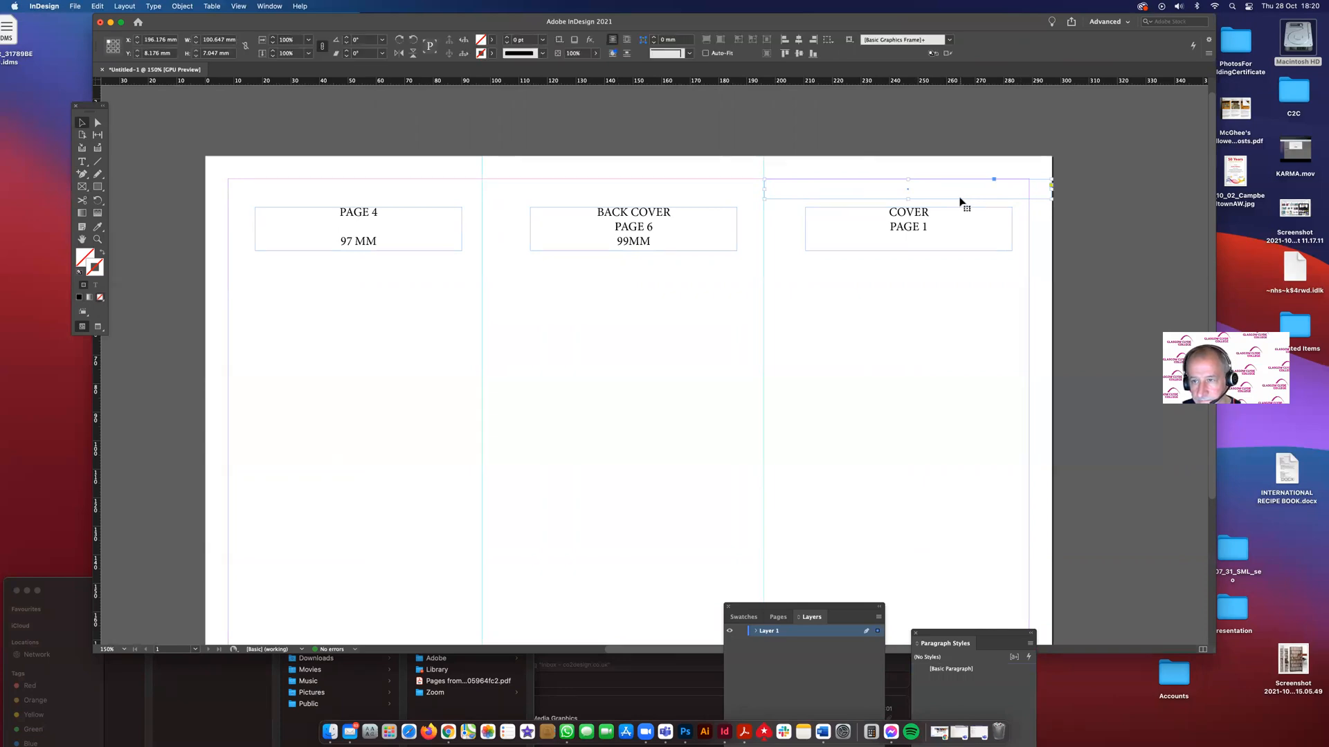
pyautogui.tripleClick(206, 39)
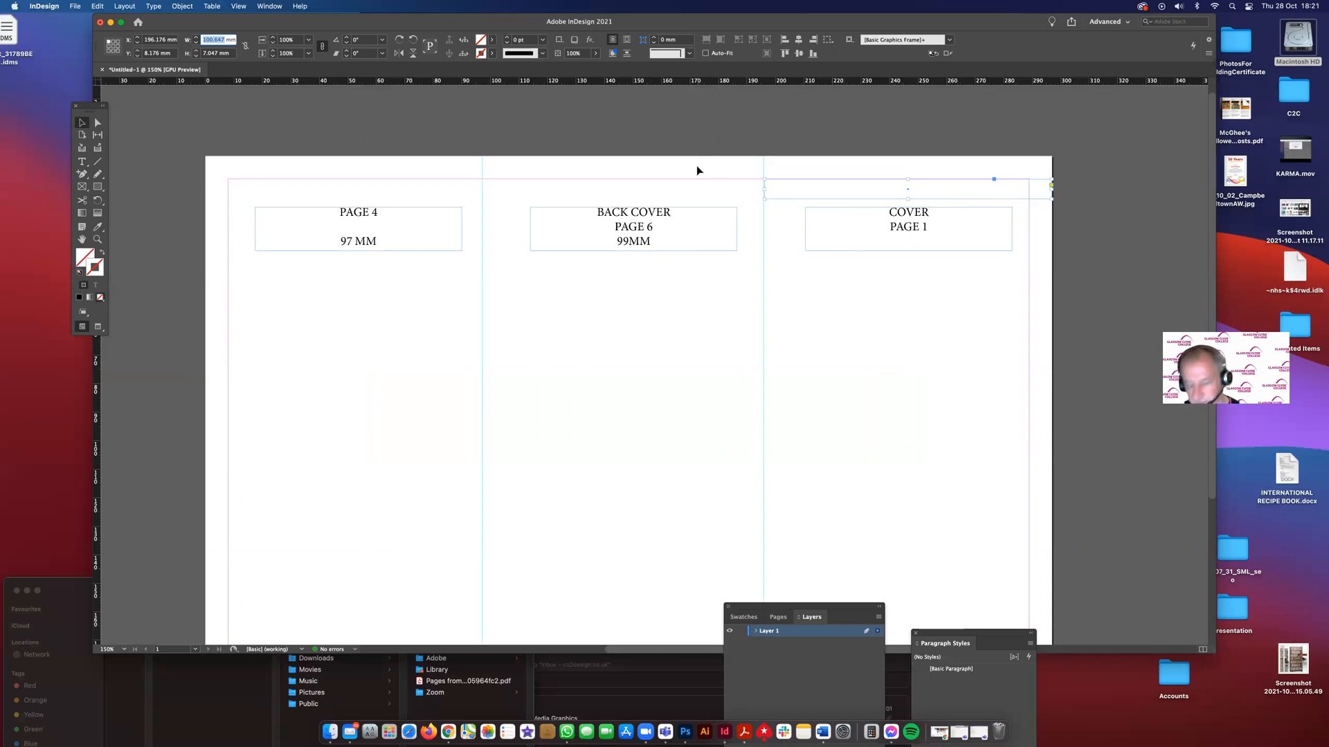
pyautogui.press('BackSpace')
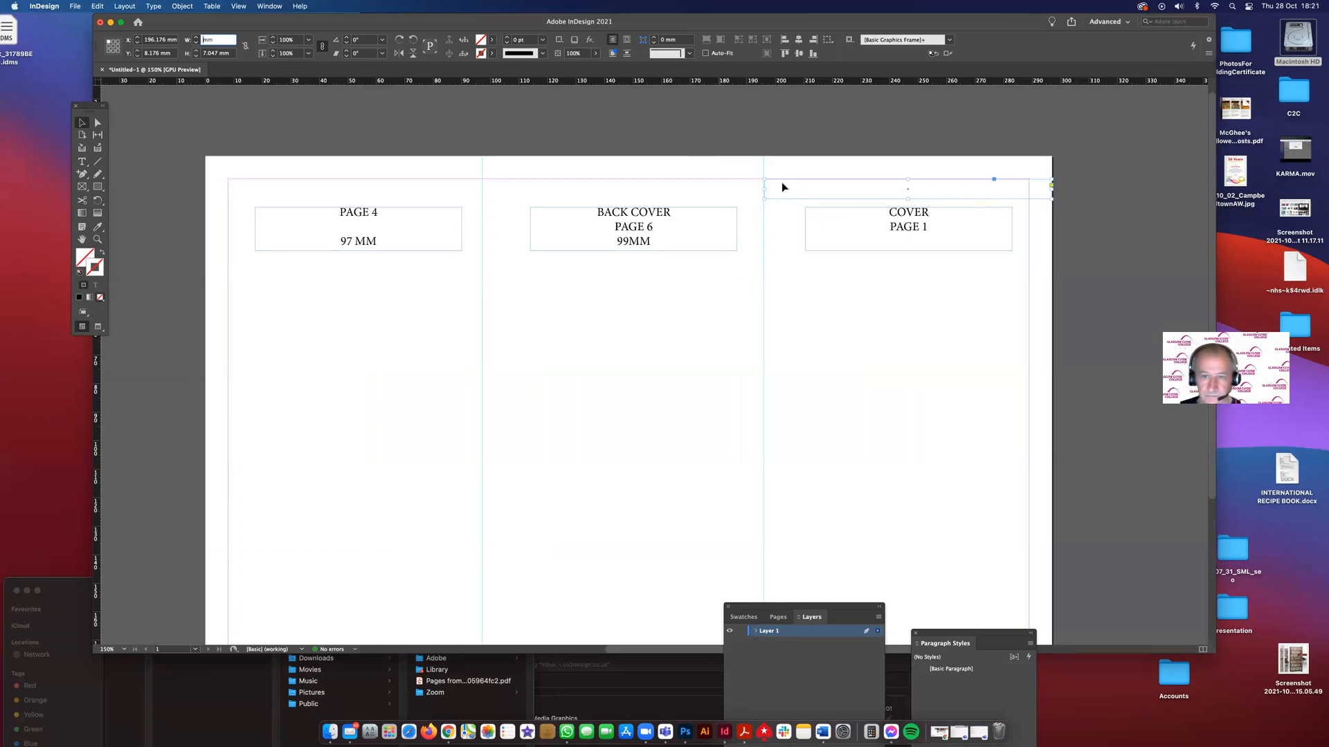
pyautogui.click(77, 124)
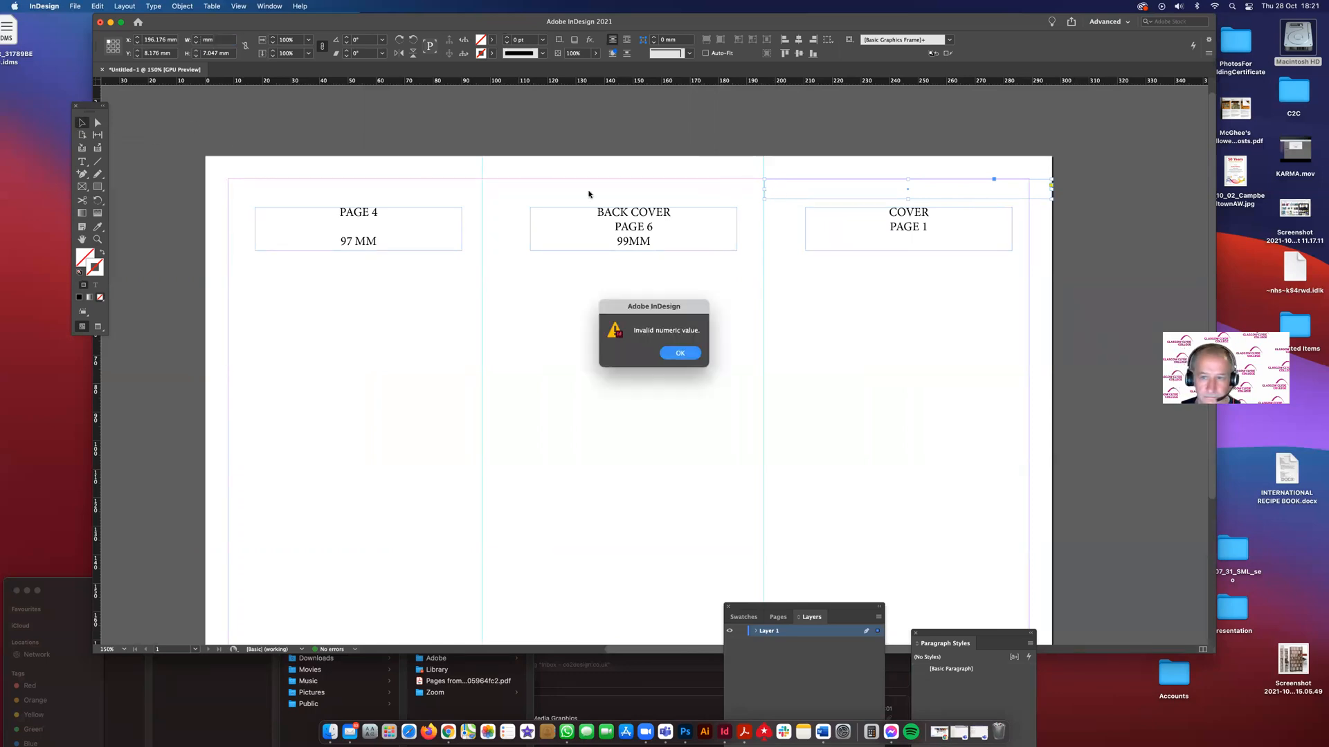
pyautogui.click(679, 354)
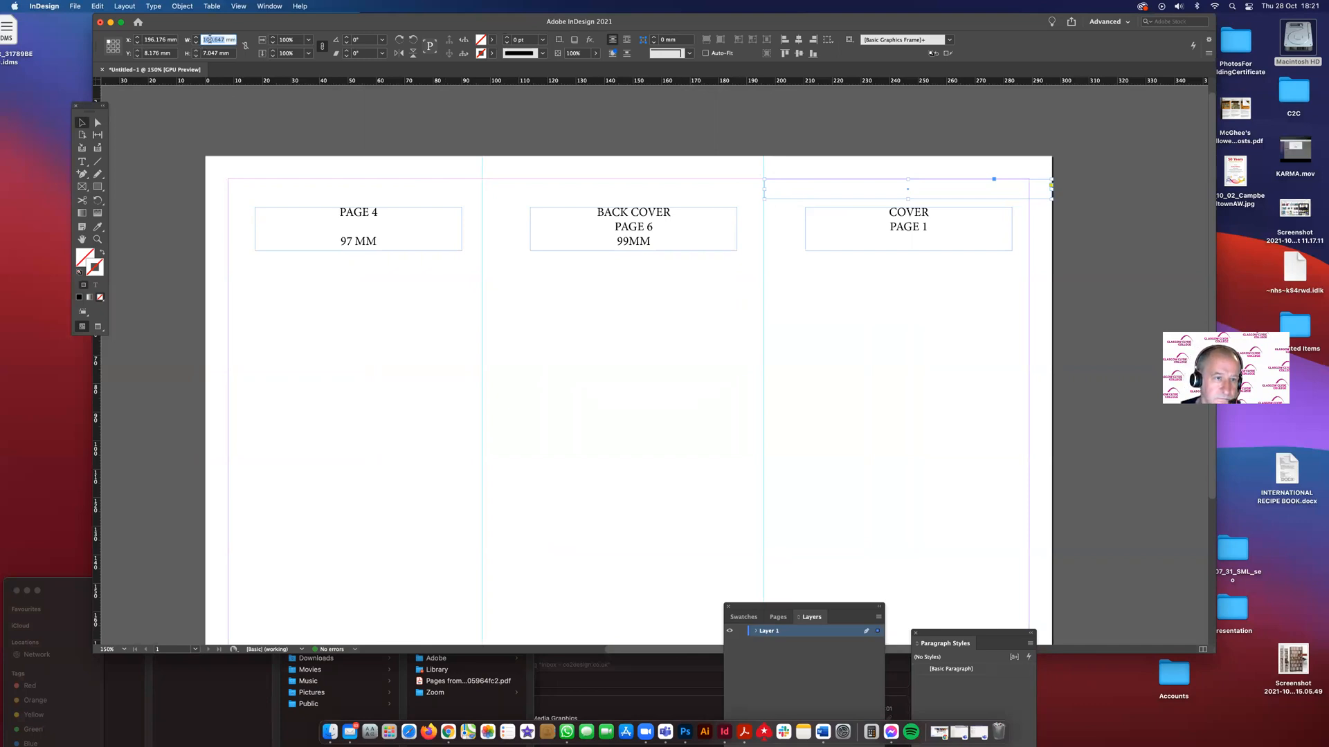
pyautogui.write('100')
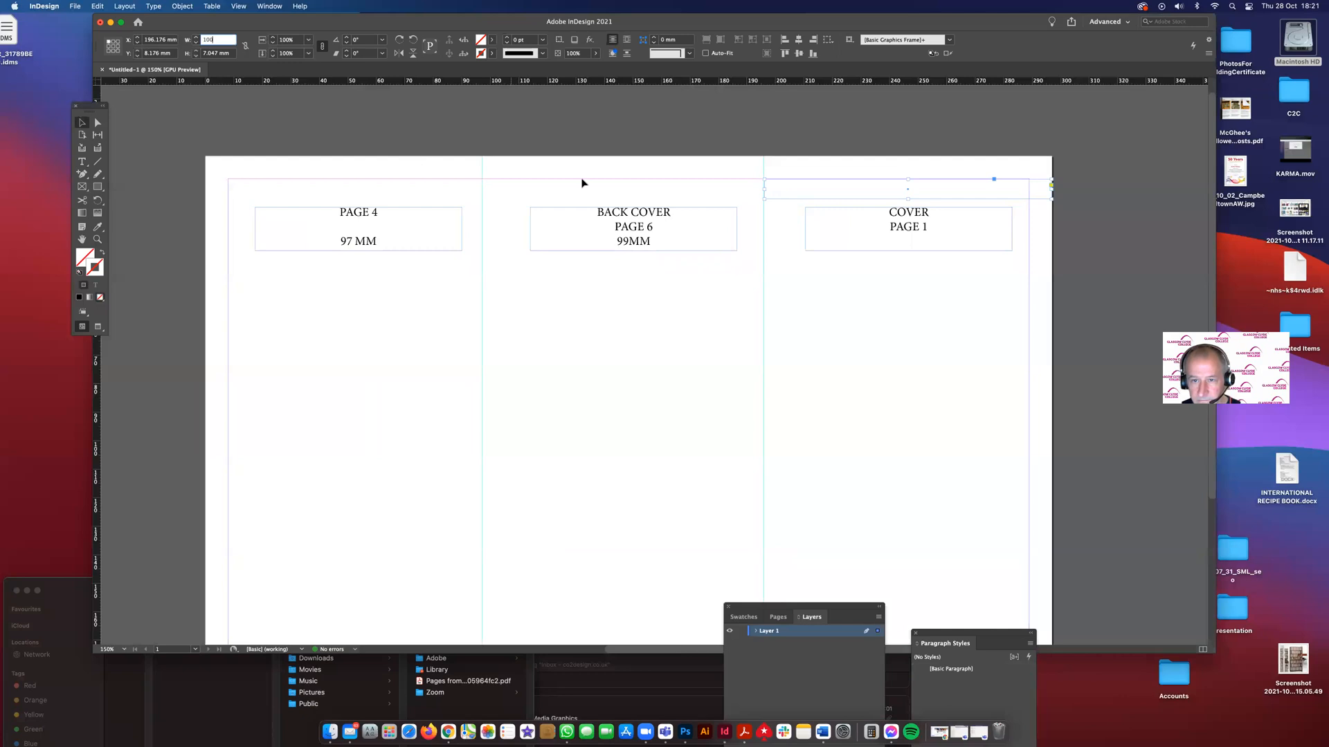
pyautogui.click(689, 168)
pyautogui.click(798, 198)
pyautogui.click(651, 184)
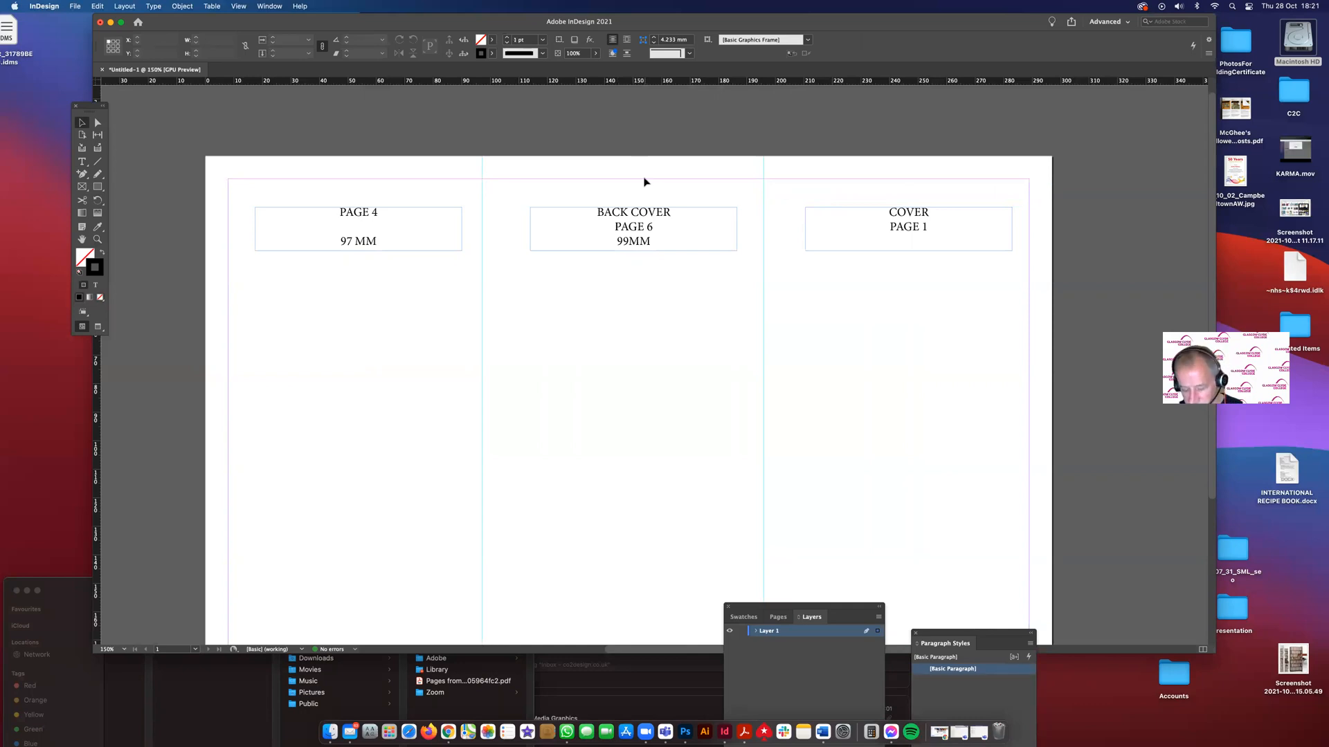
# - Add two vertical guides around the 97 mm fold guide, one at 89 mm and one about the same distance into the BACK COVER panel
pyautogui.press('super+1')
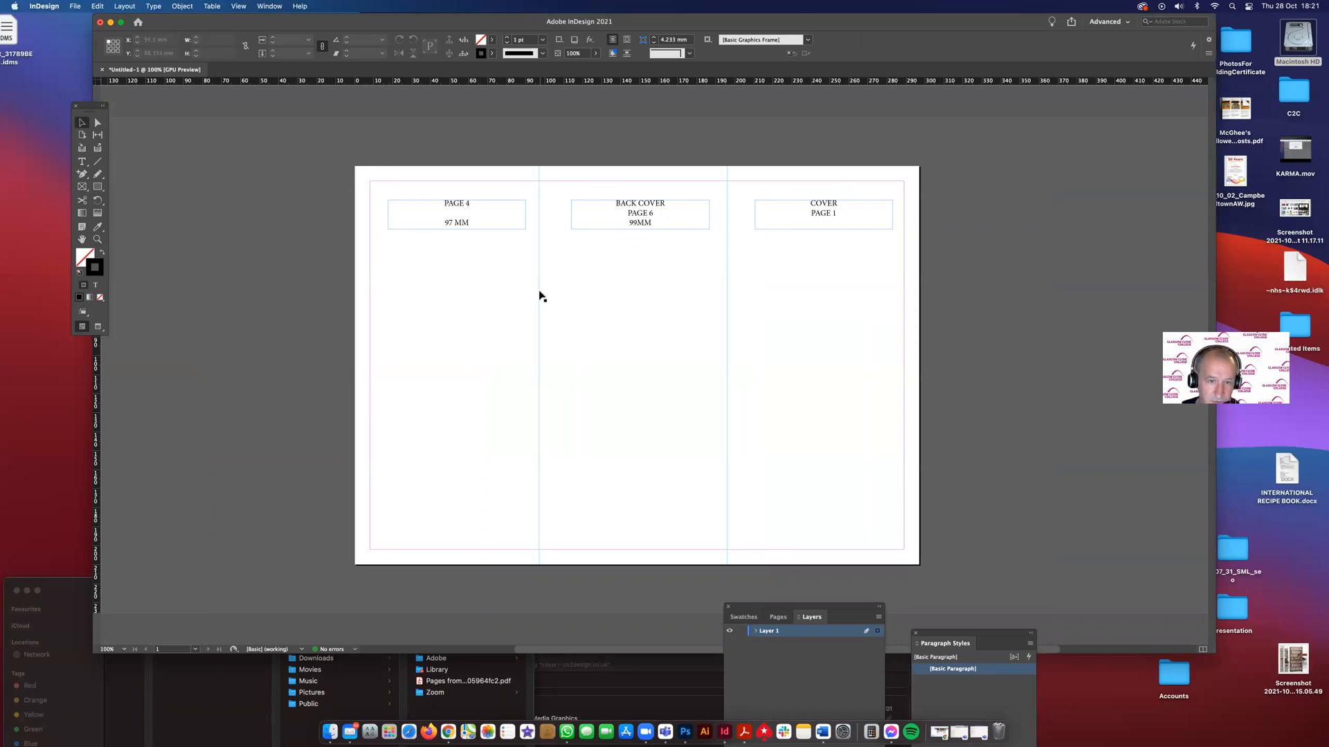
pyautogui.click(539, 182)
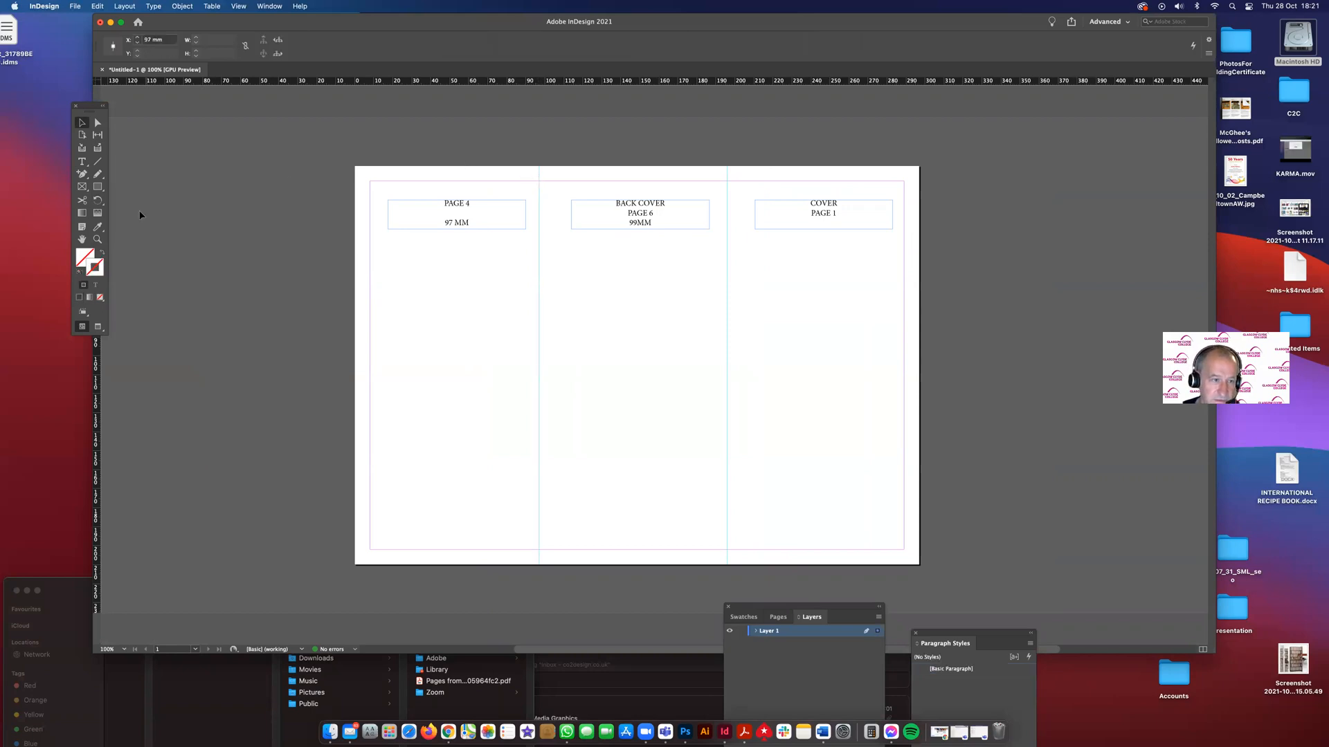
pyautogui.moveTo(97, 355); pyautogui.dragTo(524, 248)
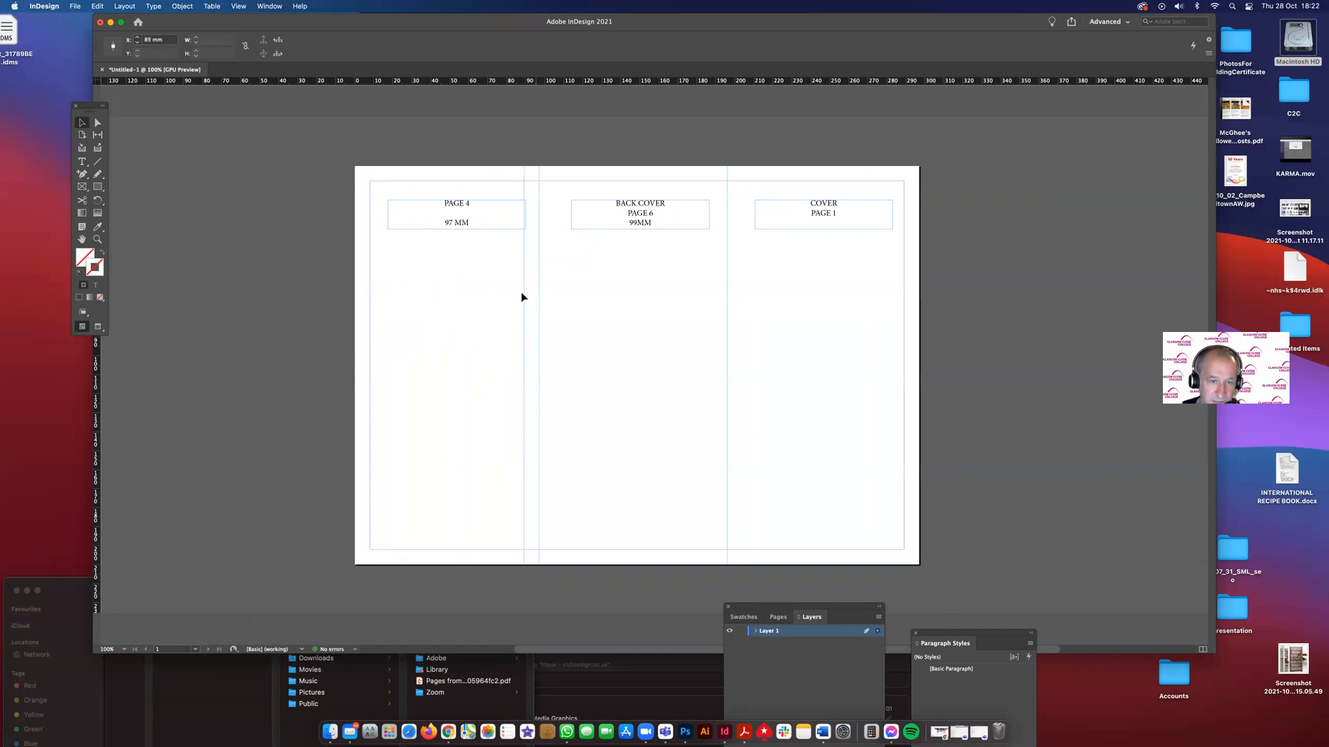
pyautogui.moveTo(96, 355); pyautogui.dragTo(556, 327)
pyautogui.click(617, 363)
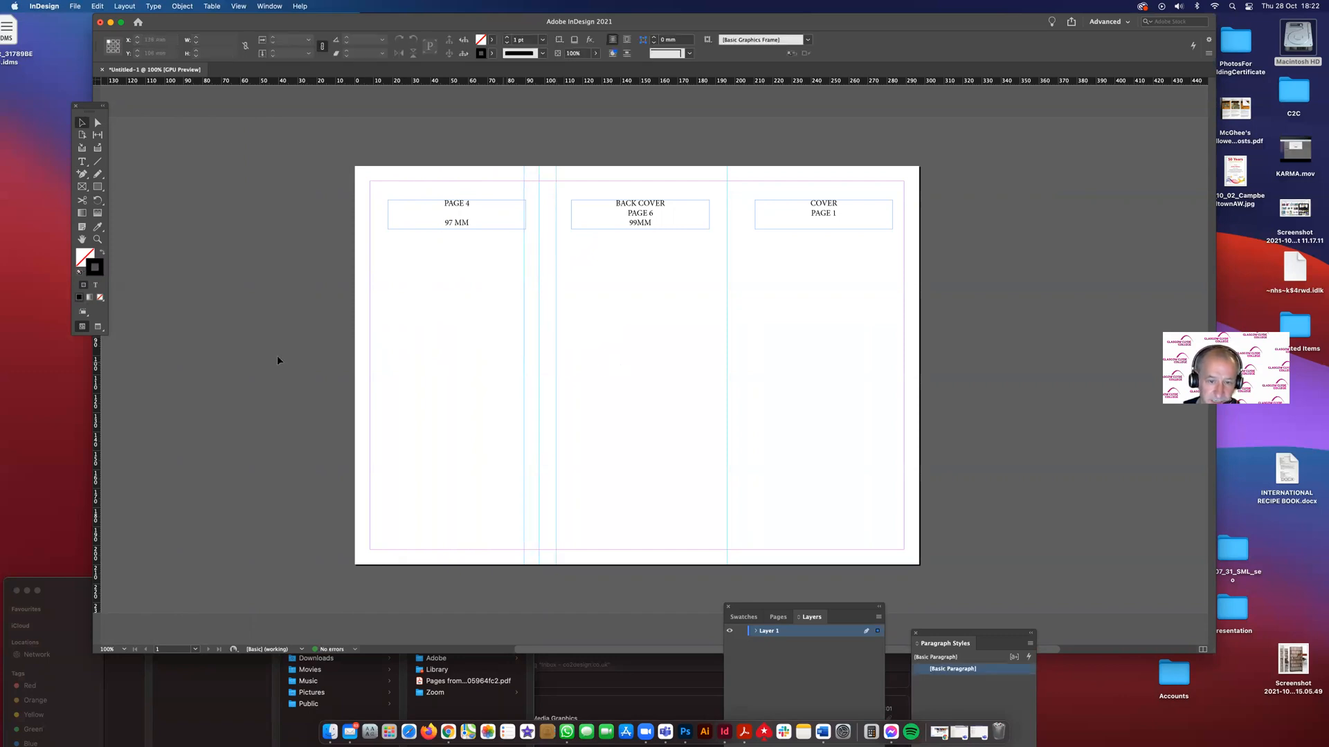
# - Add two vertical guides around the 196 mm fold guide, one at 204 mm and one equally far inside the BACK COVER panel
pyautogui.moveTo(97, 349); pyautogui.dragTo(726, 352)
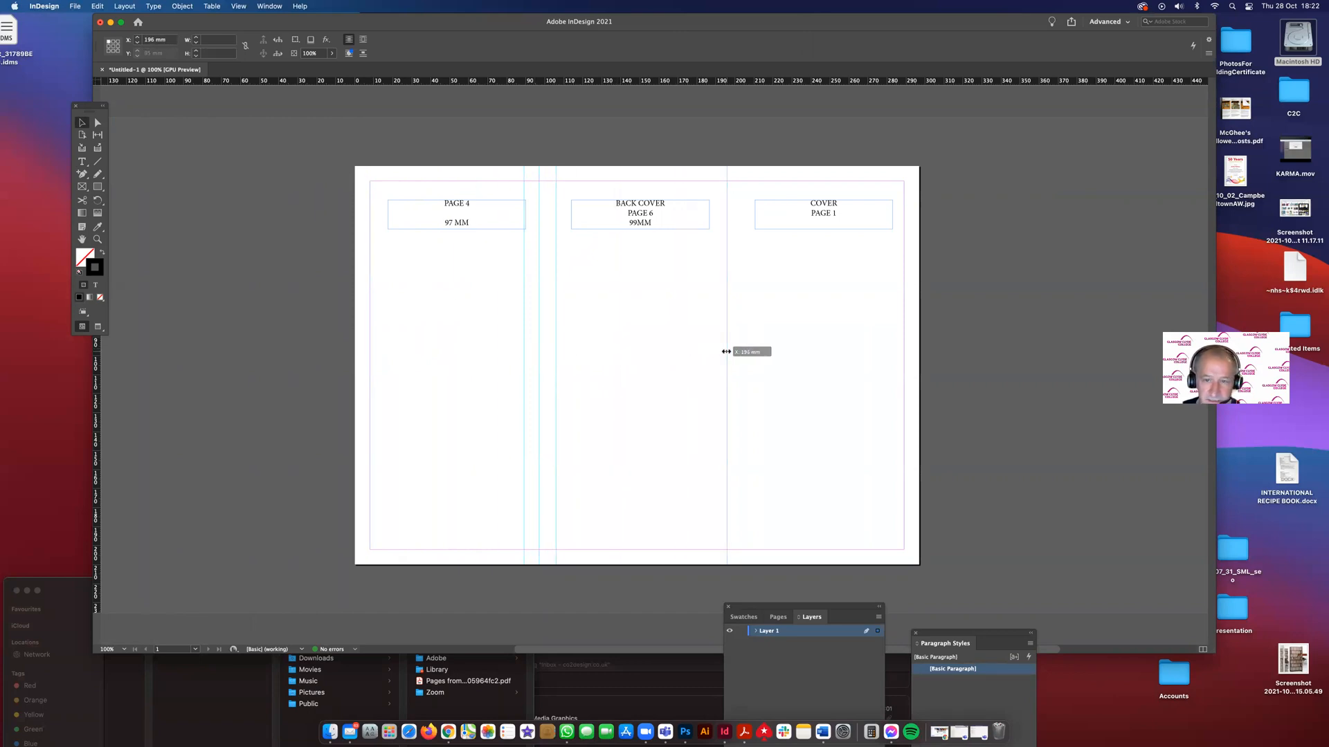
pyautogui.moveTo(726, 352); pyautogui.dragTo(742, 353)
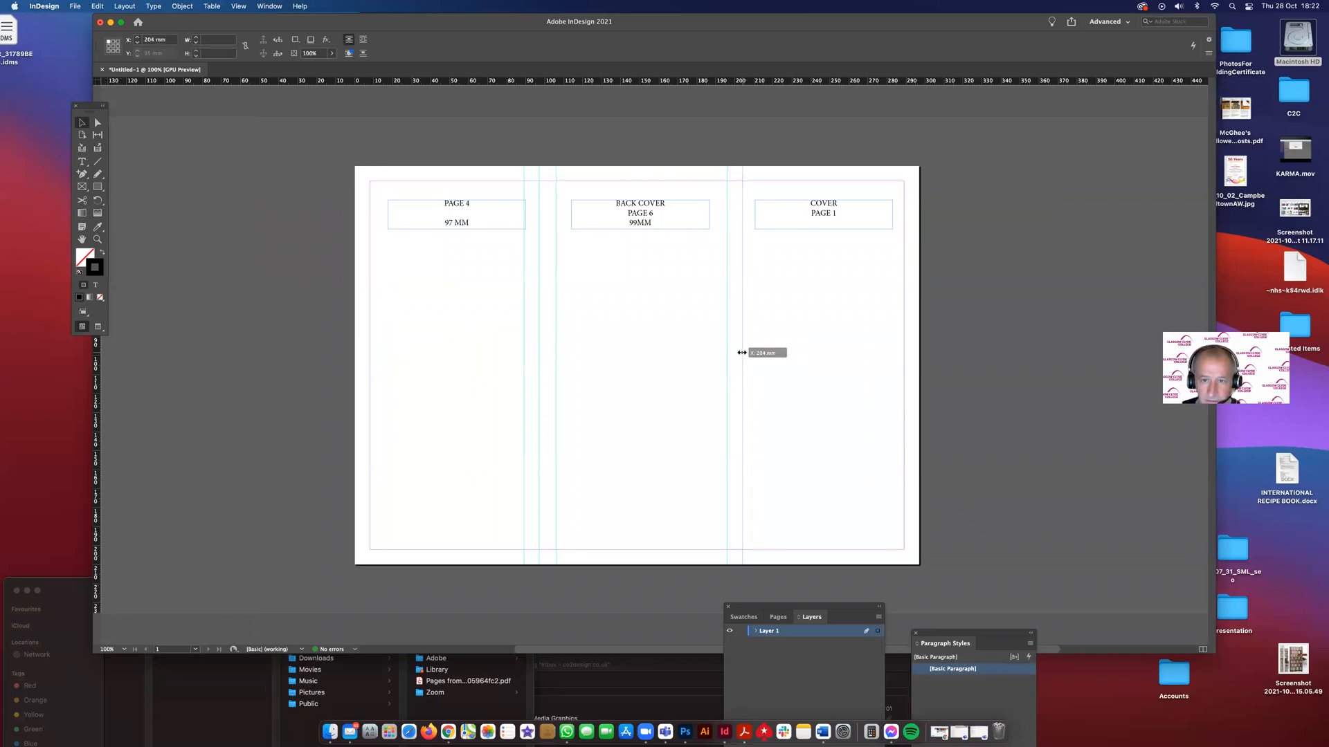
pyautogui.moveTo(742, 353); pyautogui.dragTo(741, 356)
pyautogui.click(709, 344)
pyautogui.moveTo(97, 349); pyautogui.dragTo(712, 330)
pyautogui.click(604, 331)
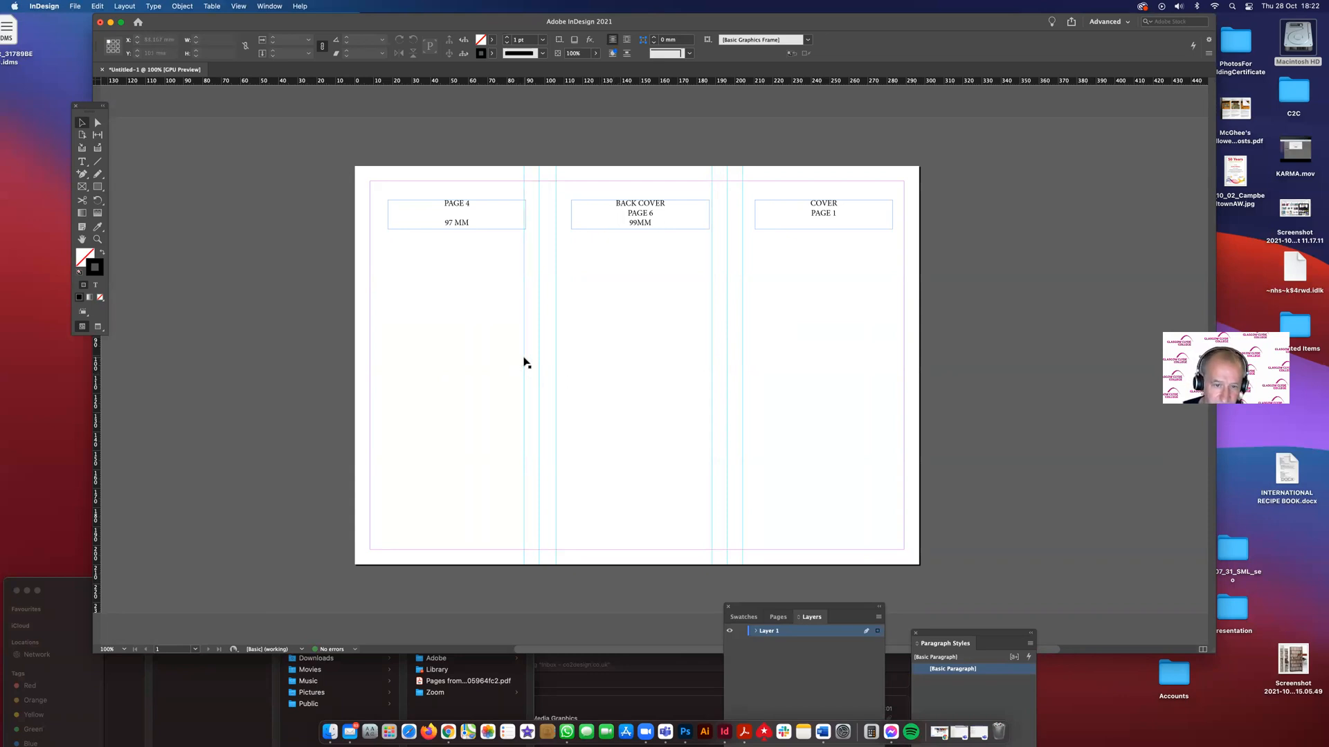
# - Check the 89 mm guide, and move the guide just inside the BACK COVER panel's PAGE 4 side to exactly 105 mm
pyautogui.click(98, 239)
pyautogui.click(530, 195)
pyautogui.click(689, 242)
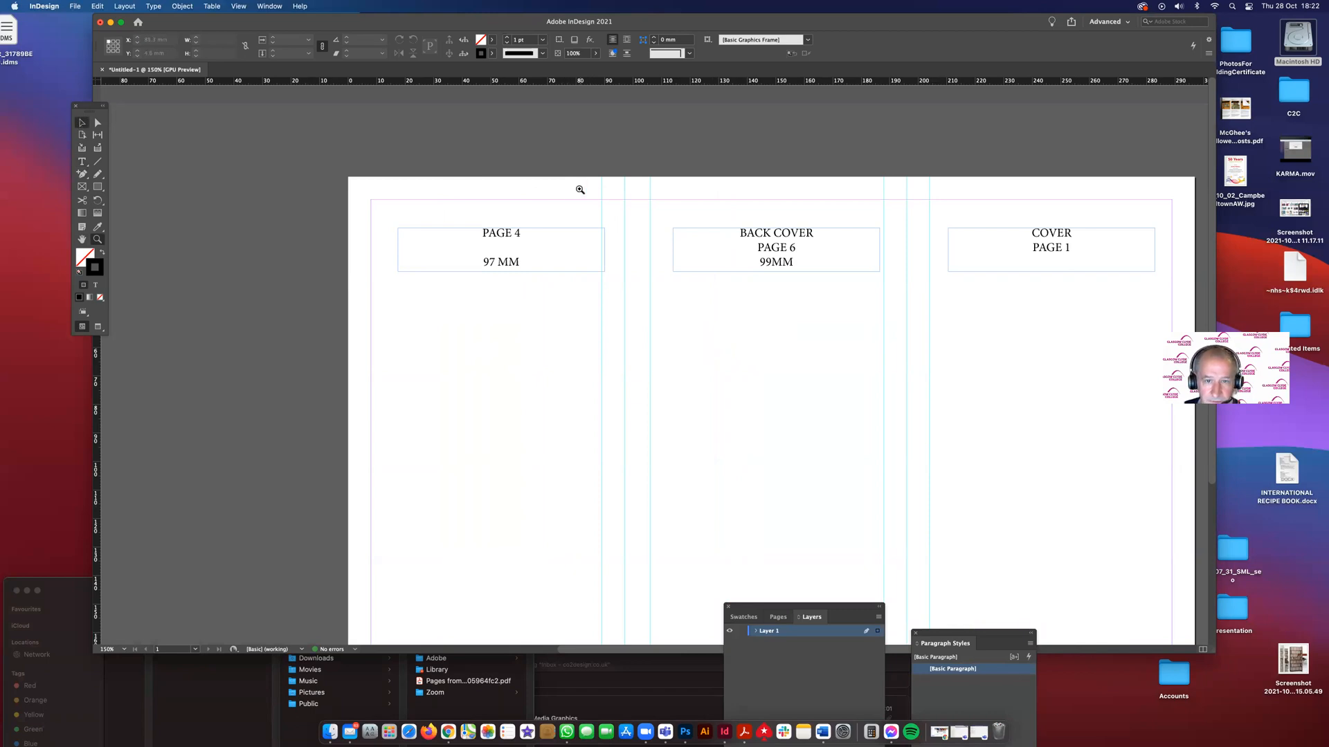
pyautogui.click(558, 357)
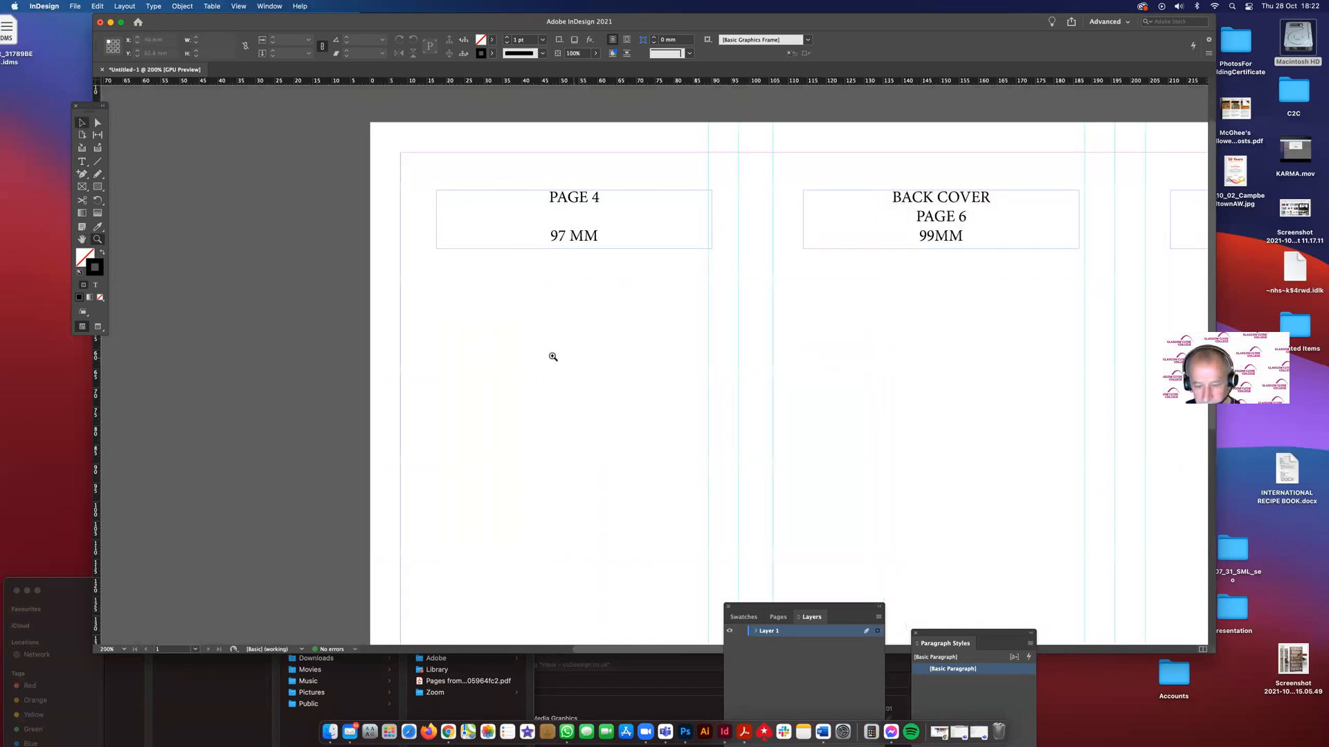
pyautogui.click(98, 123)
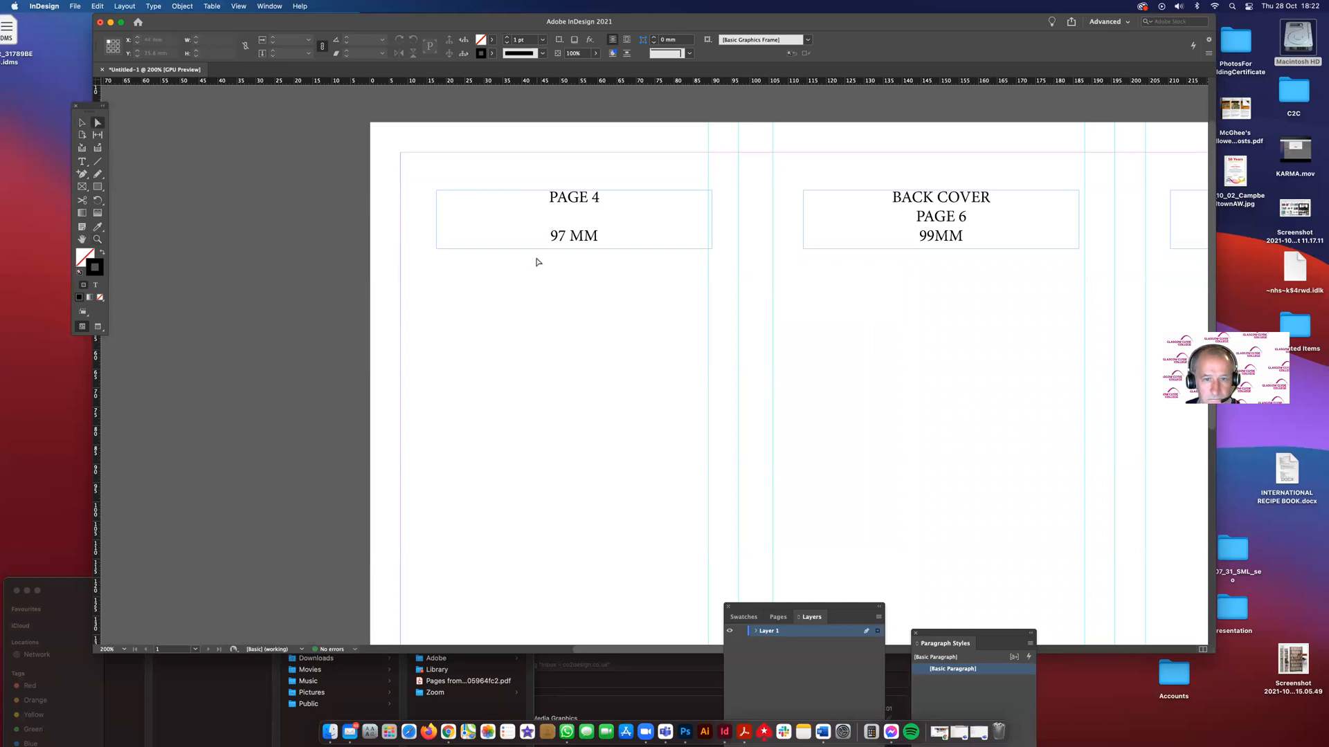
pyautogui.click(82, 123)
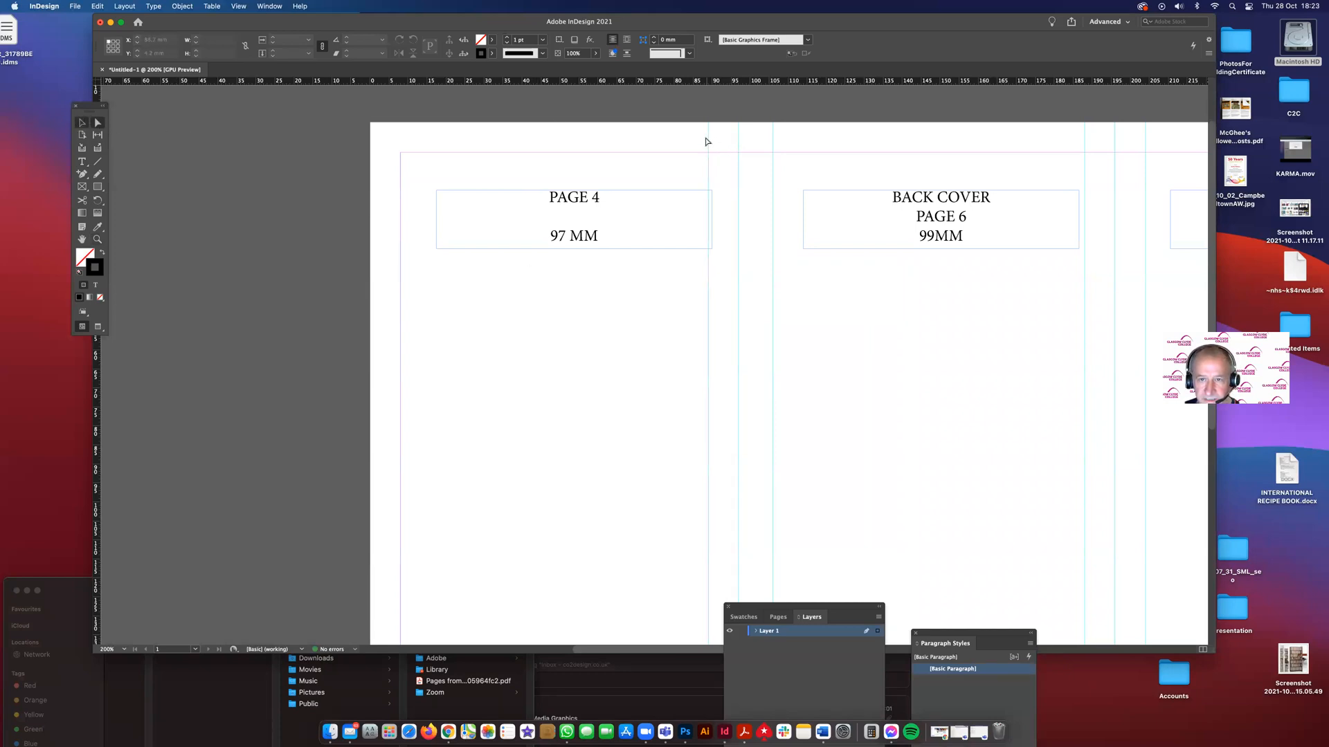
pyautogui.moveTo(708, 138); pyautogui.dragTo(707, 140)
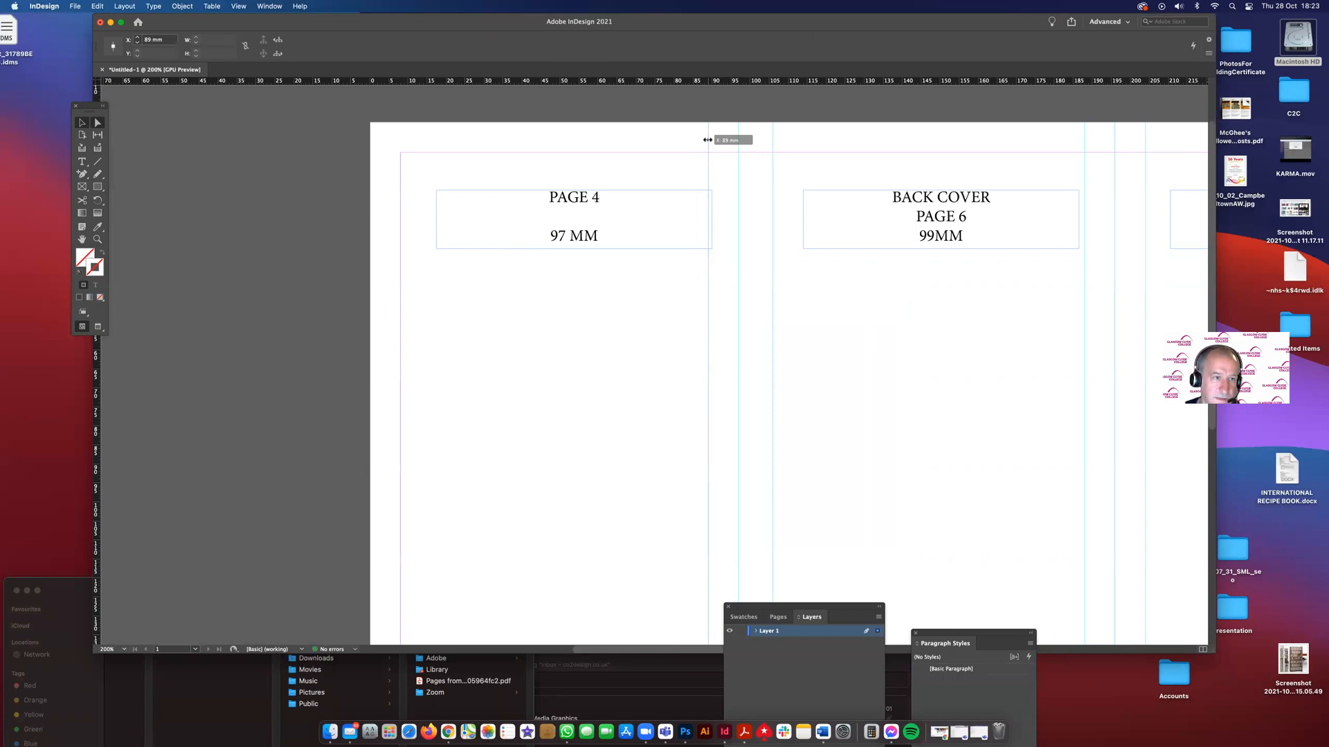
pyautogui.moveTo(708, 140); pyautogui.dragTo(768, 141)
pyautogui.click(771, 143)
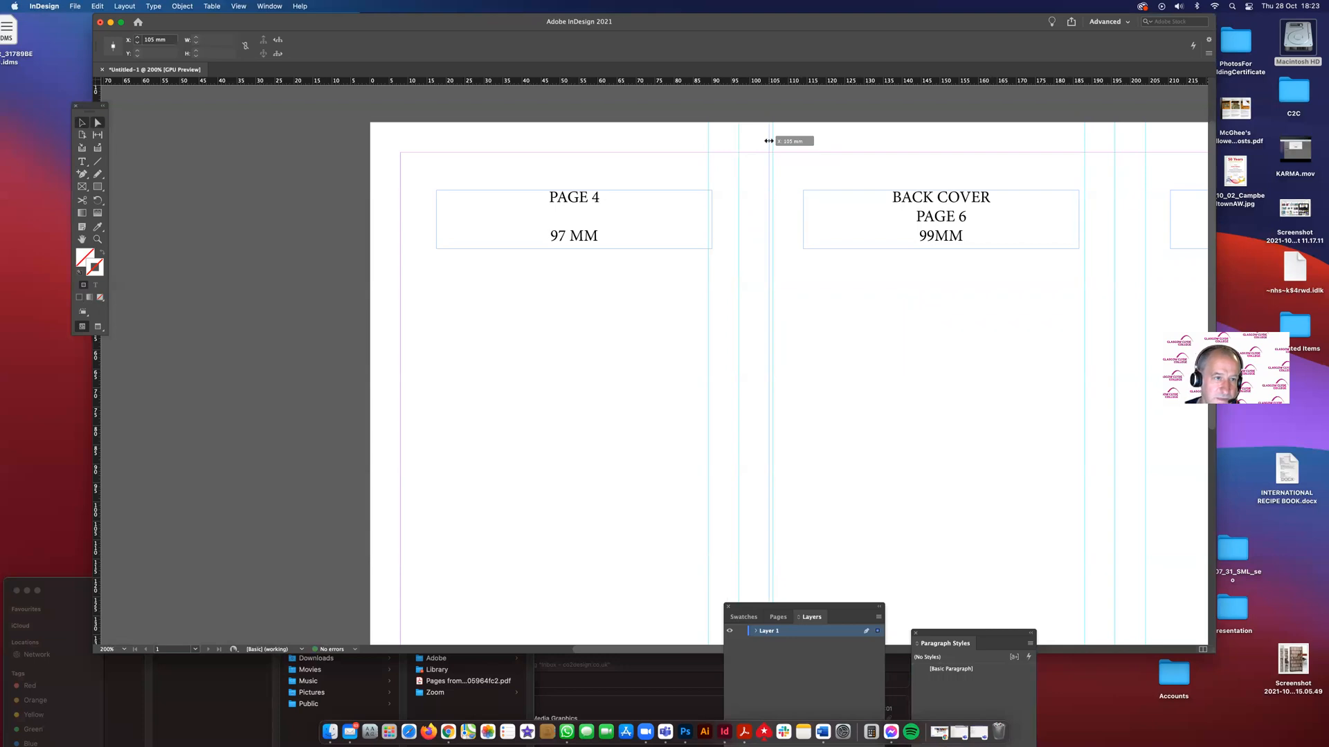
pyautogui.moveTo(768, 140); pyautogui.dragTo(768, 140)
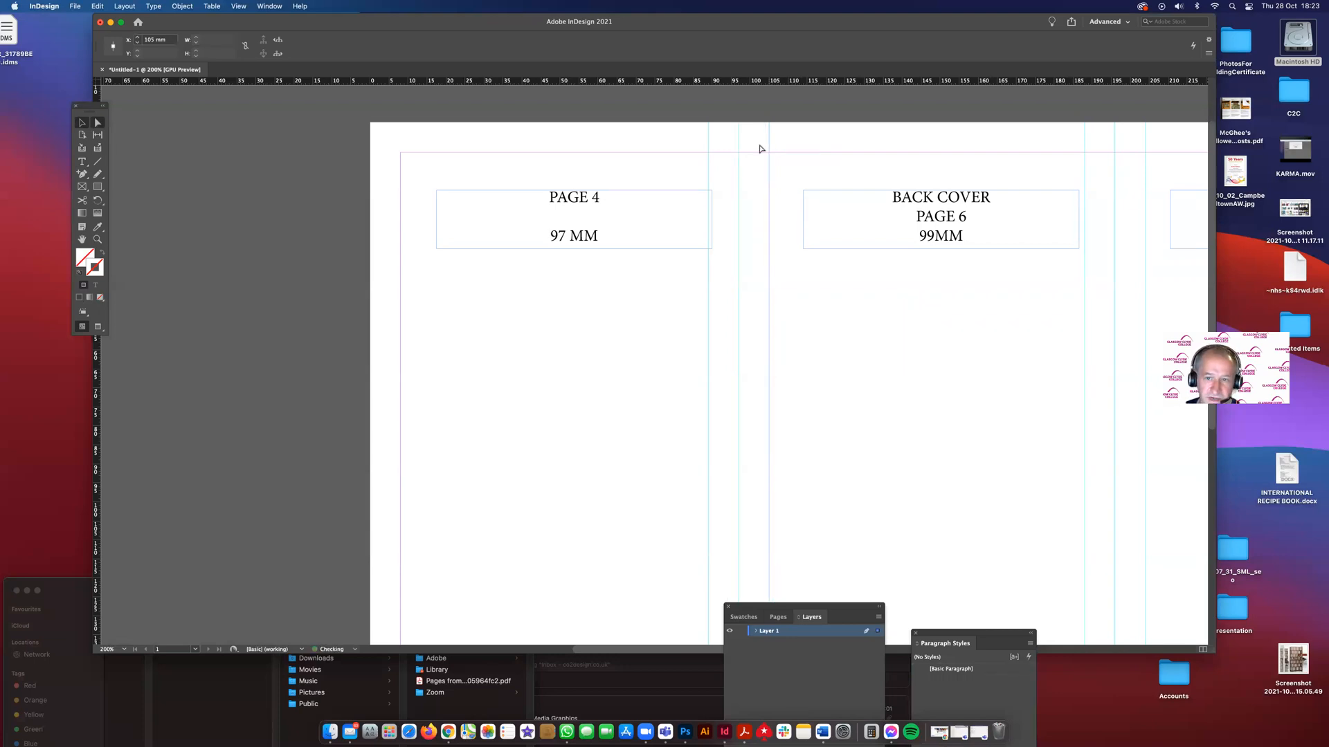
pyautogui.click(665, 147)
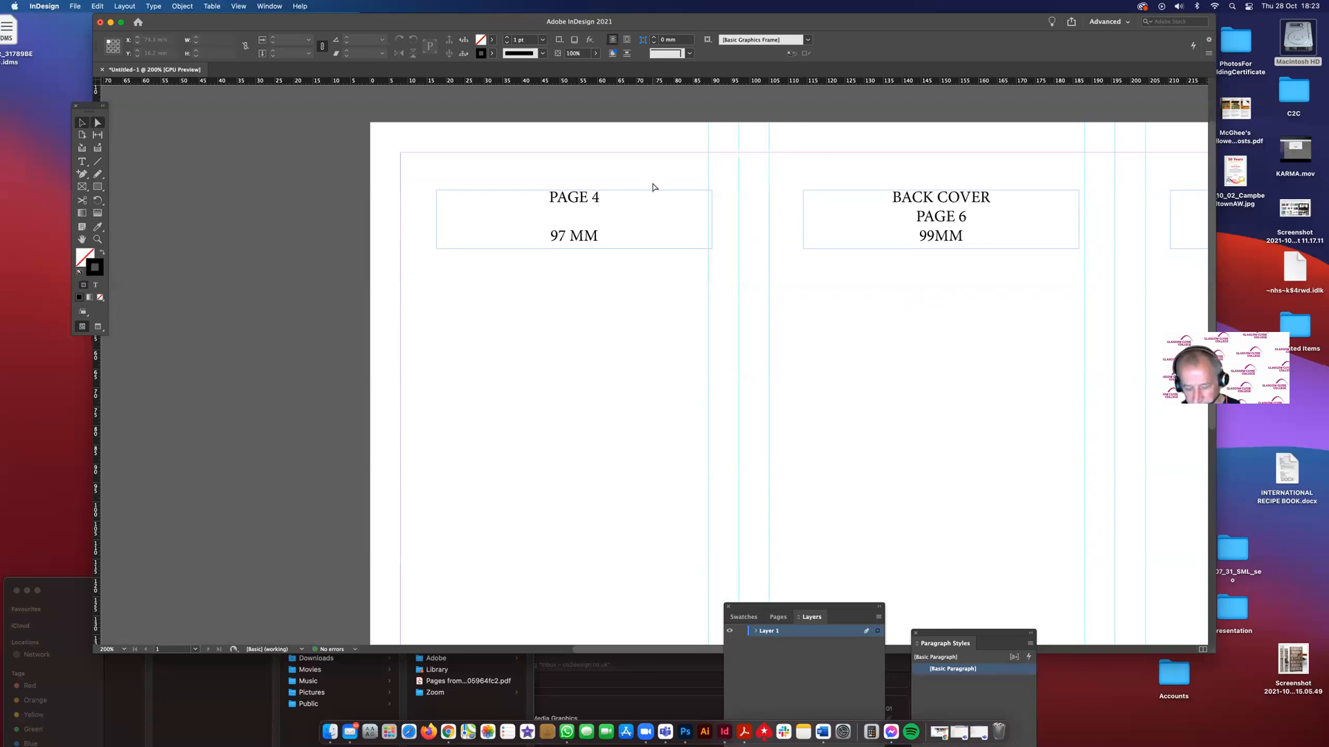
pyautogui.press('super+1')
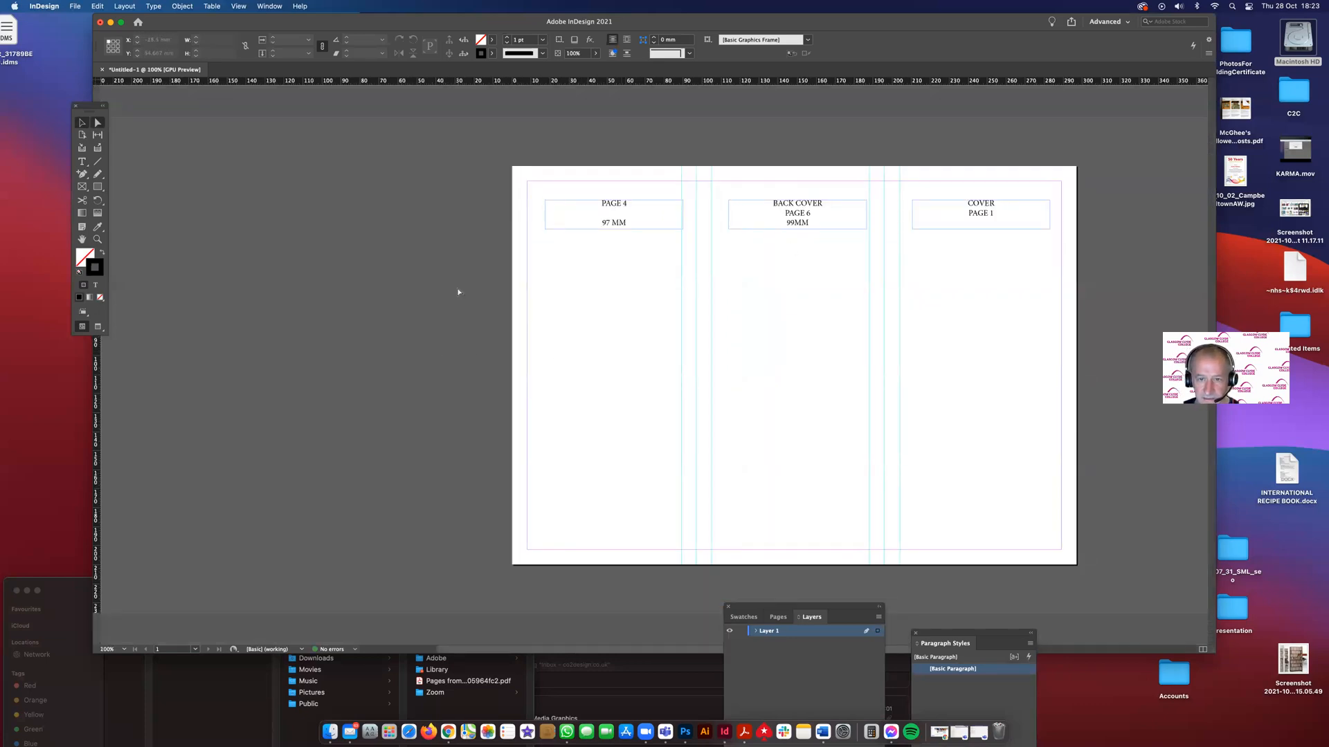
pyautogui.click(550, 217)
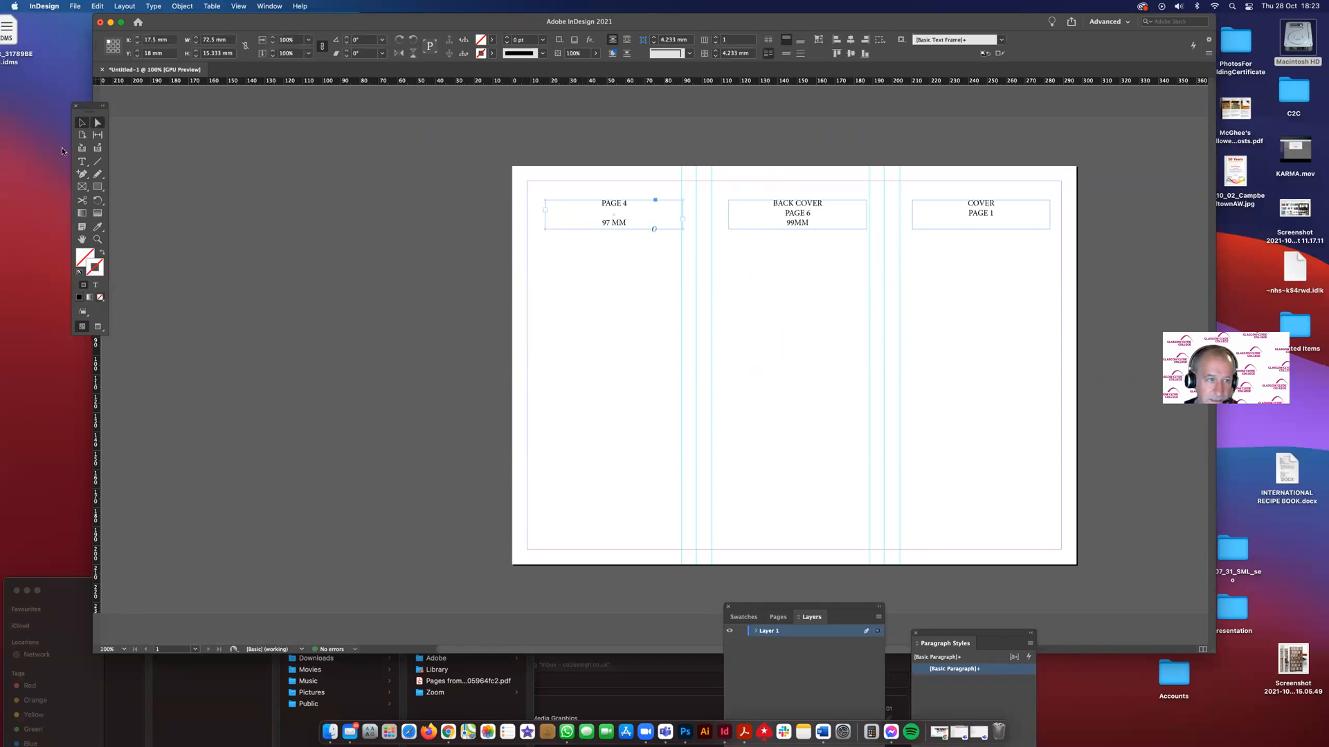
pyautogui.click(82, 123)
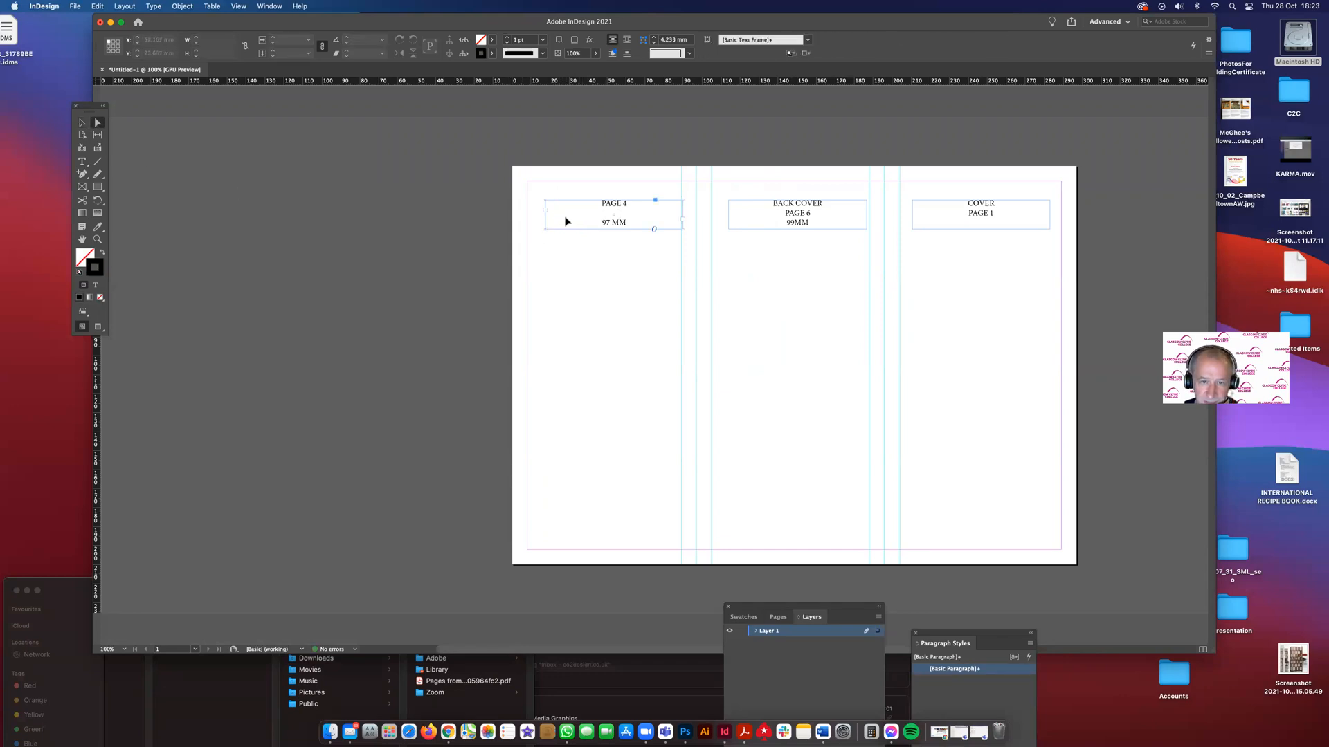
pyautogui.click(567, 221)
pyautogui.click(83, 125)
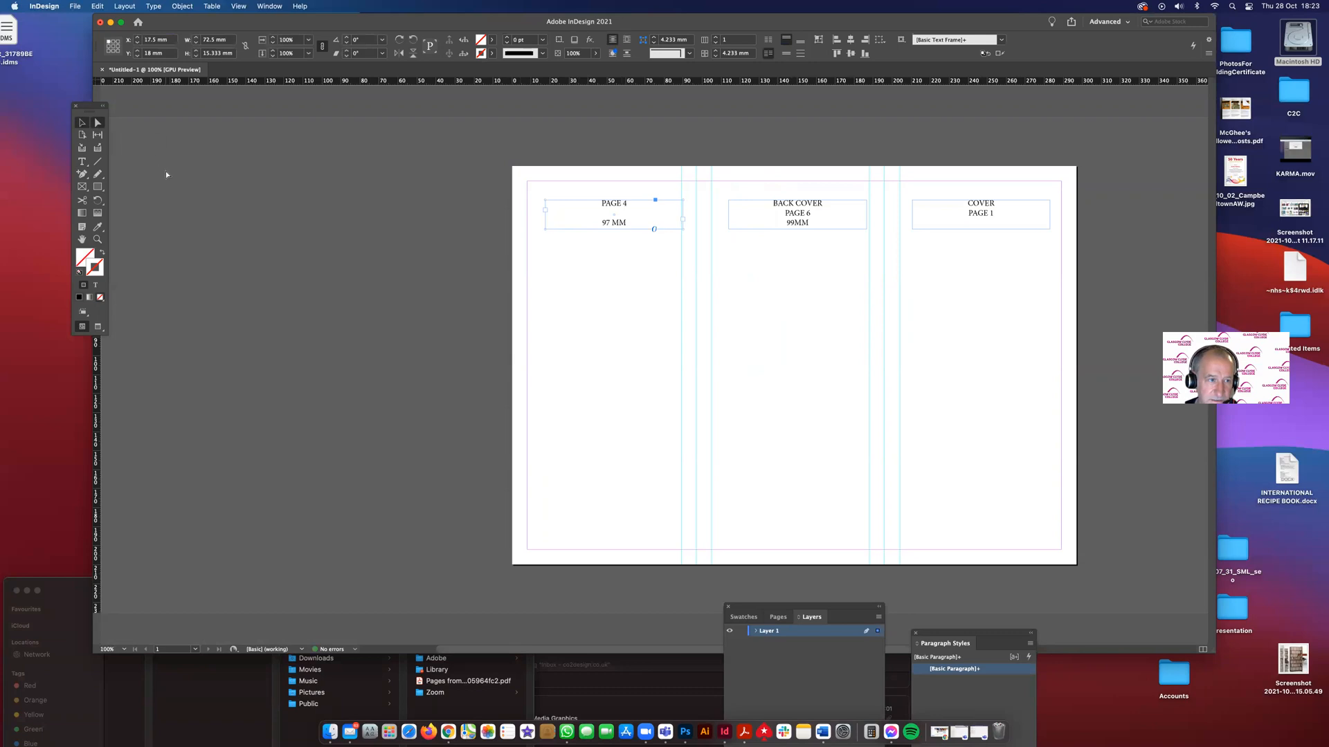
pyautogui.click(82, 161)
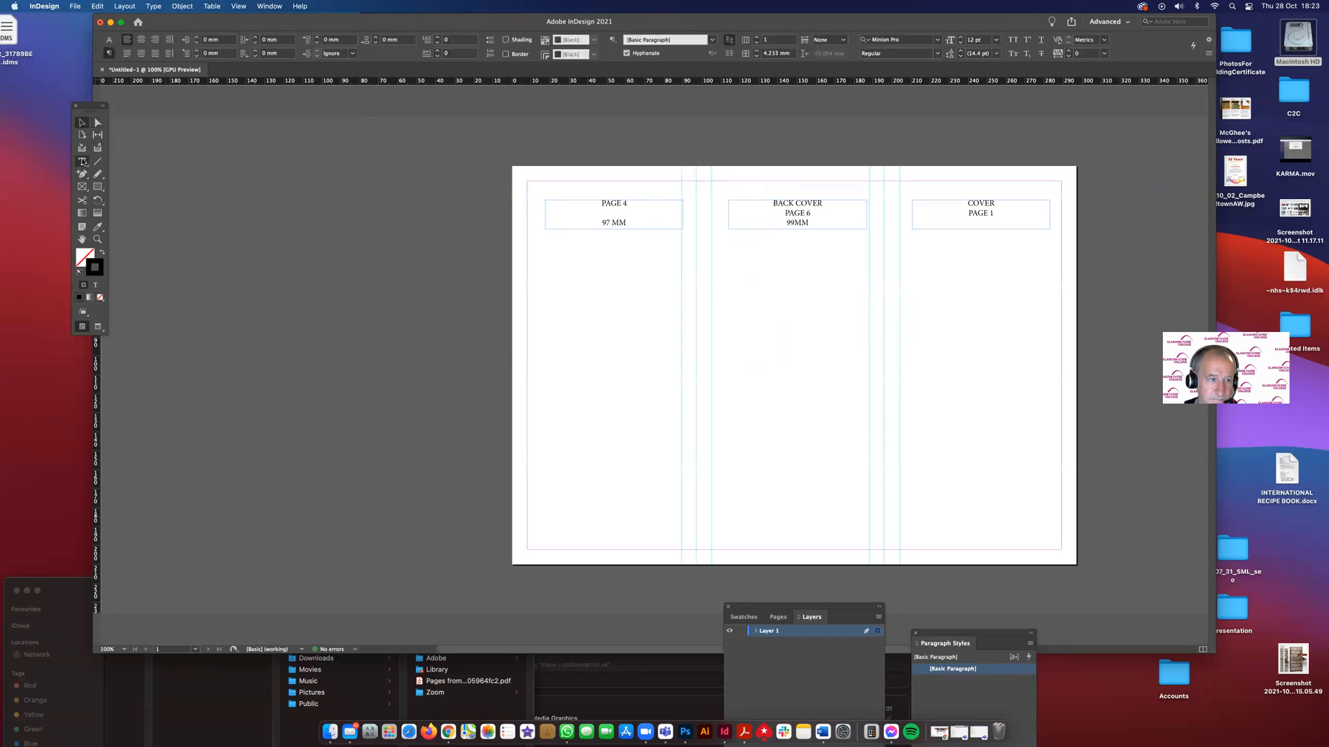
pyautogui.press('super+shift+c')
pyautogui.click(81, 123)
pyautogui.click(554, 323)
pyautogui.press('super+equal')
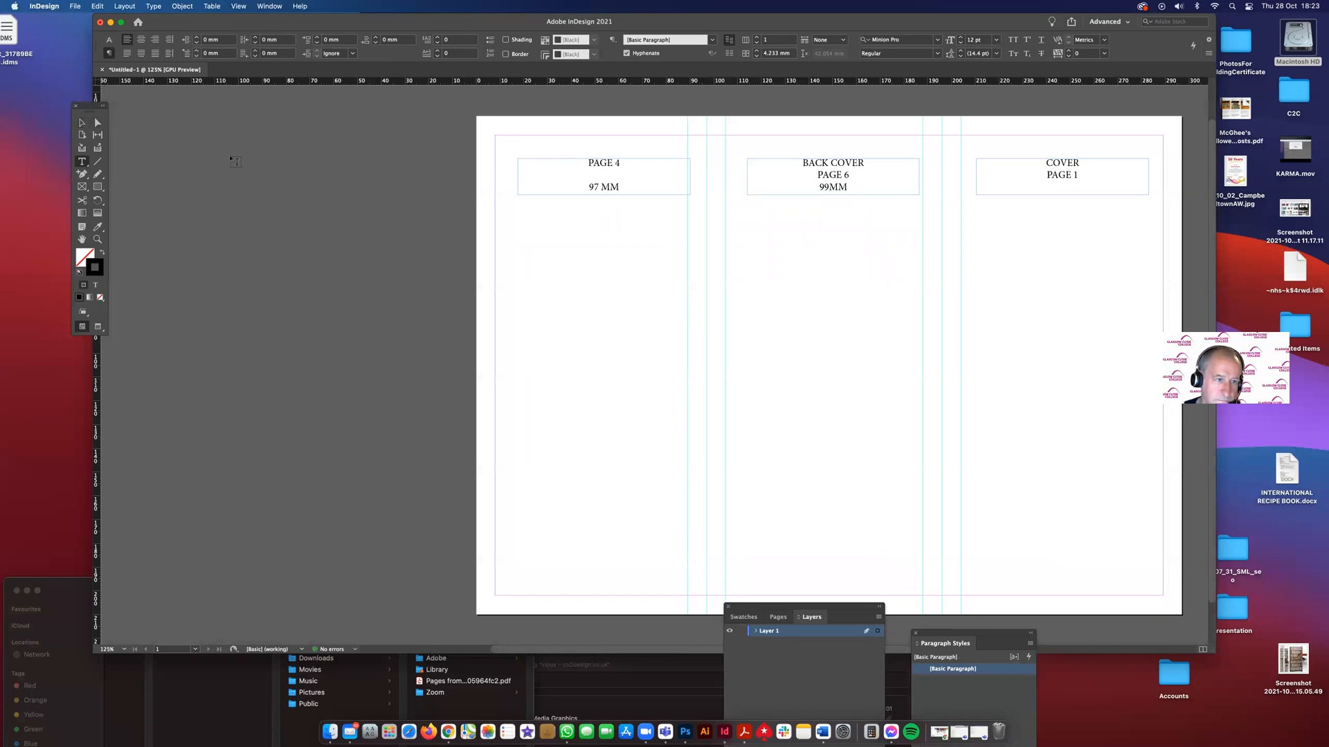
pyautogui.click(519, 157)
pyautogui.click(98, 122)
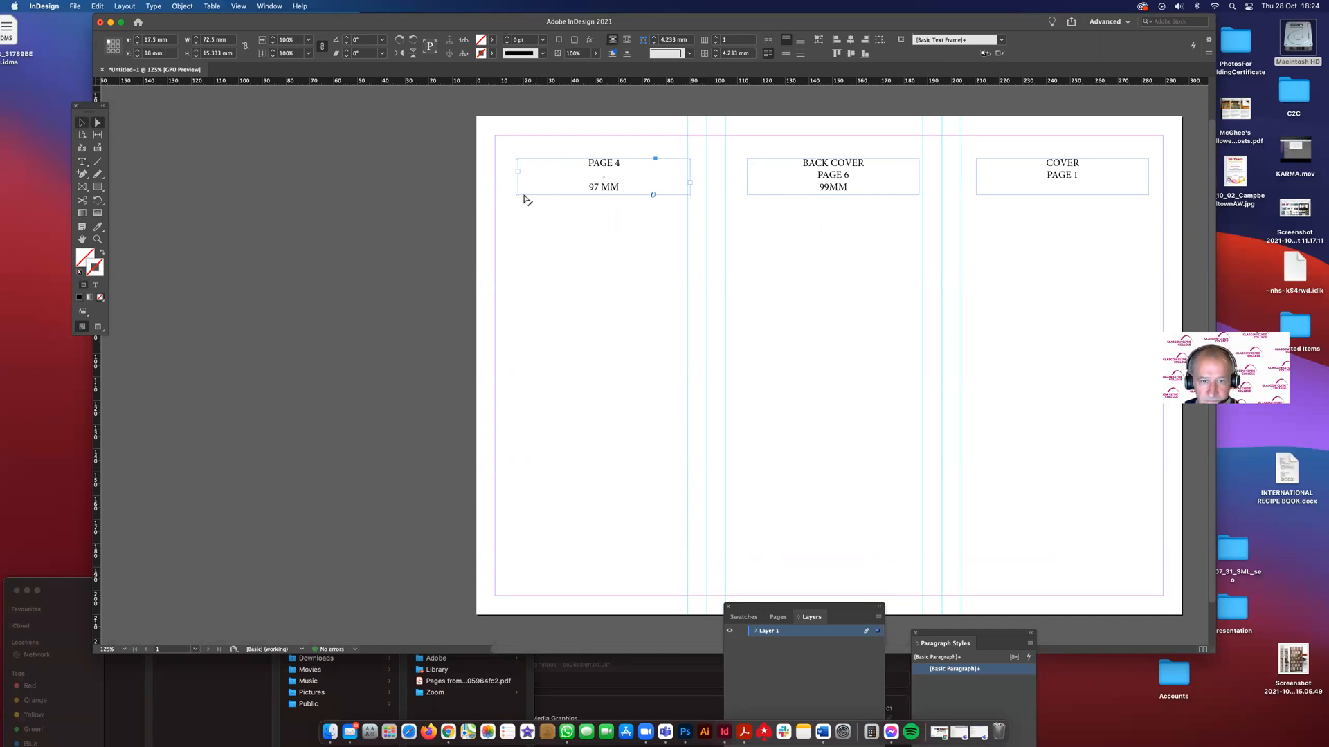
pyautogui.click(83, 123)
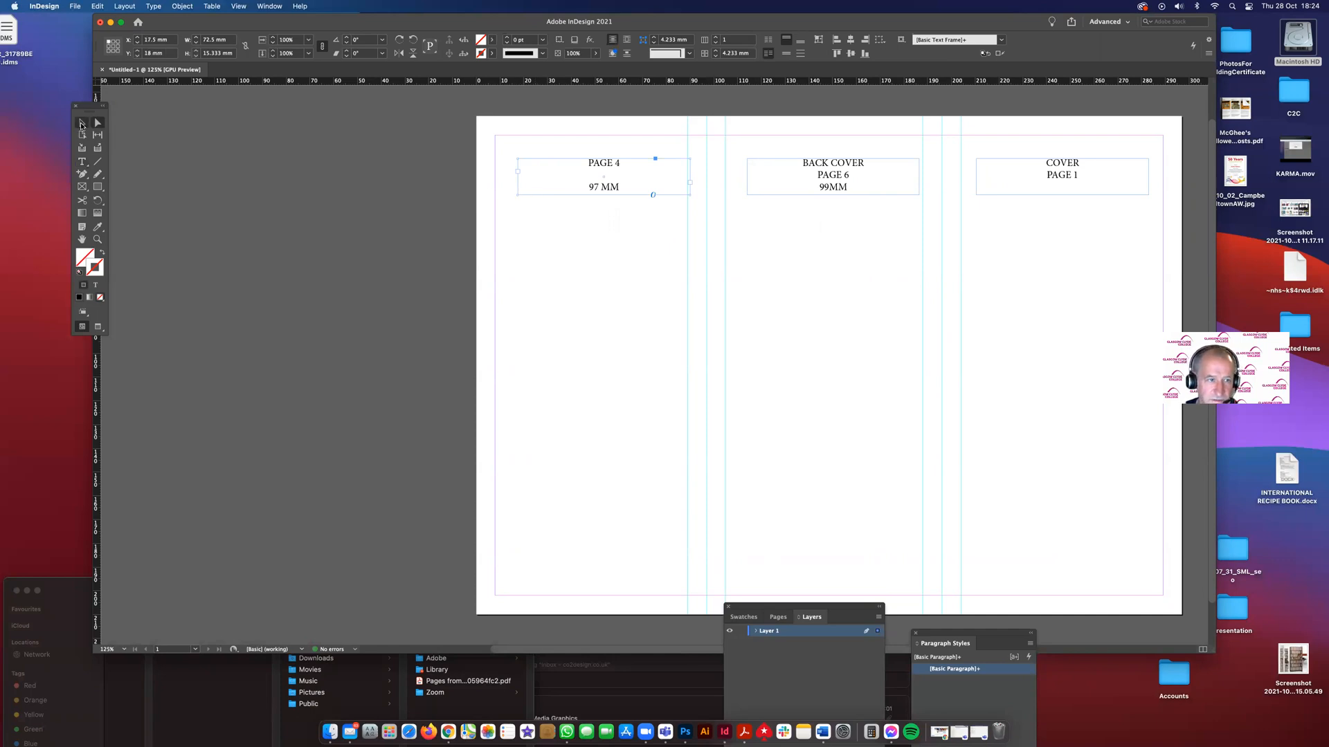
pyautogui.doubleClick(82, 124)
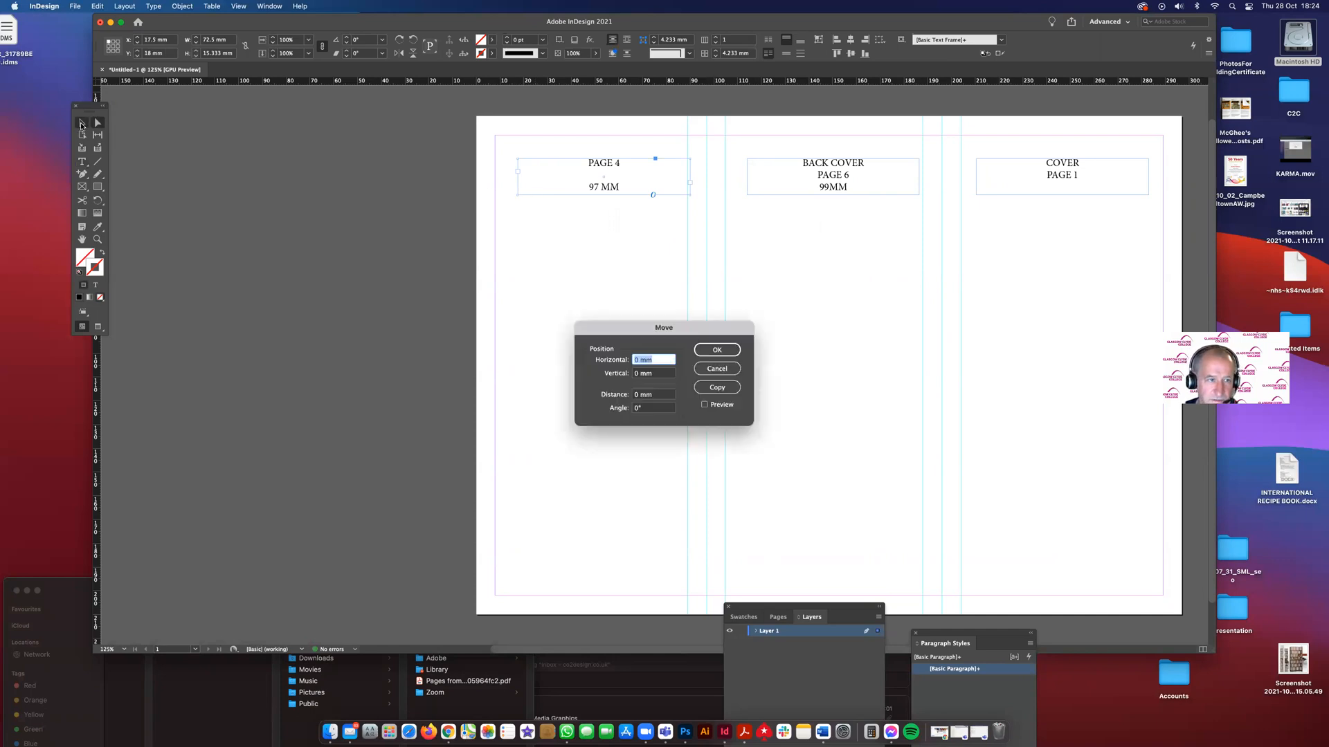
pyautogui.click(717, 369)
pyautogui.click(384, 295)
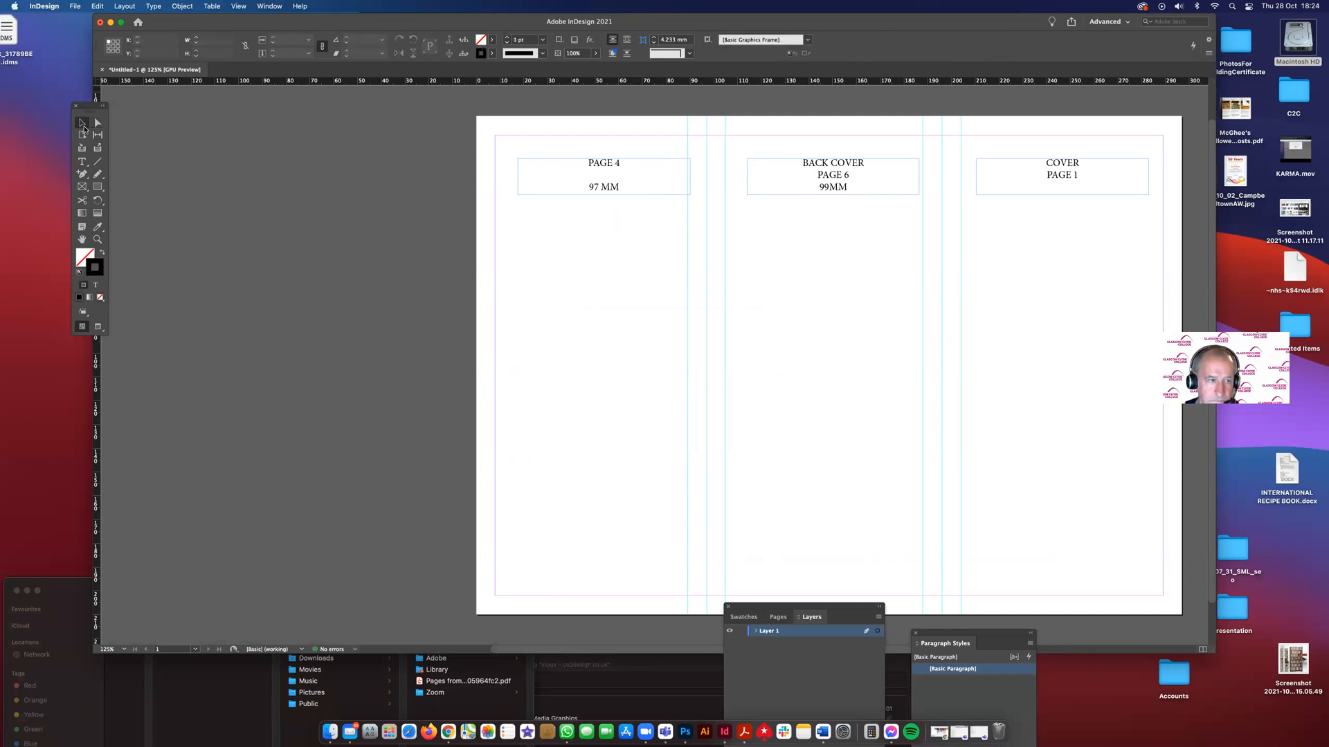
# - Resize the PAGE 4, BACK COVER and COVER label frames horizontally so each spans its panel between the page margins and inner margin guides
pyautogui.click(518, 181)
pyautogui.moveTo(518, 177); pyautogui.dragTo(494, 176)
pyautogui.moveTo(687, 177); pyautogui.dragTo(725, 177)
pyautogui.click(760, 186)
pyautogui.moveTo(919, 176); pyautogui.dragTo(960, 177)
pyautogui.click(996, 181)
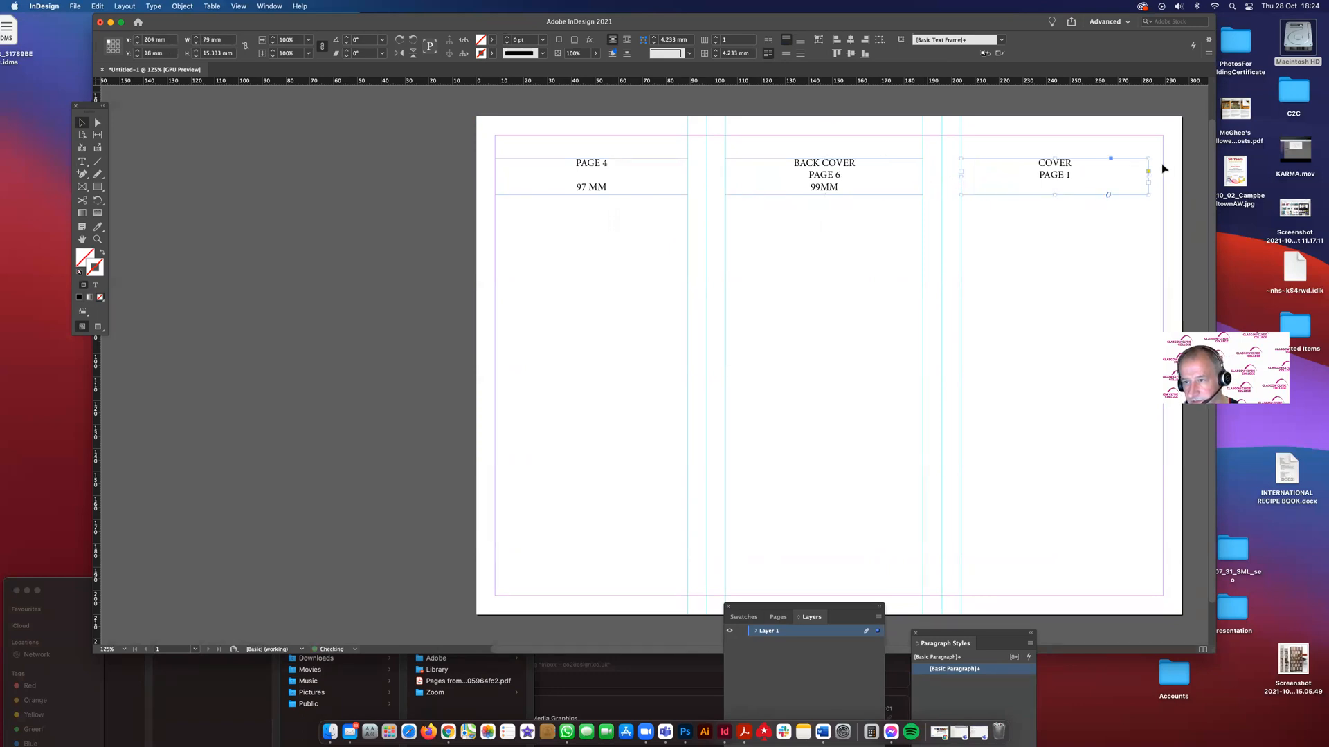
pyautogui.moveTo(1149, 177); pyautogui.dragTo(1163, 178)
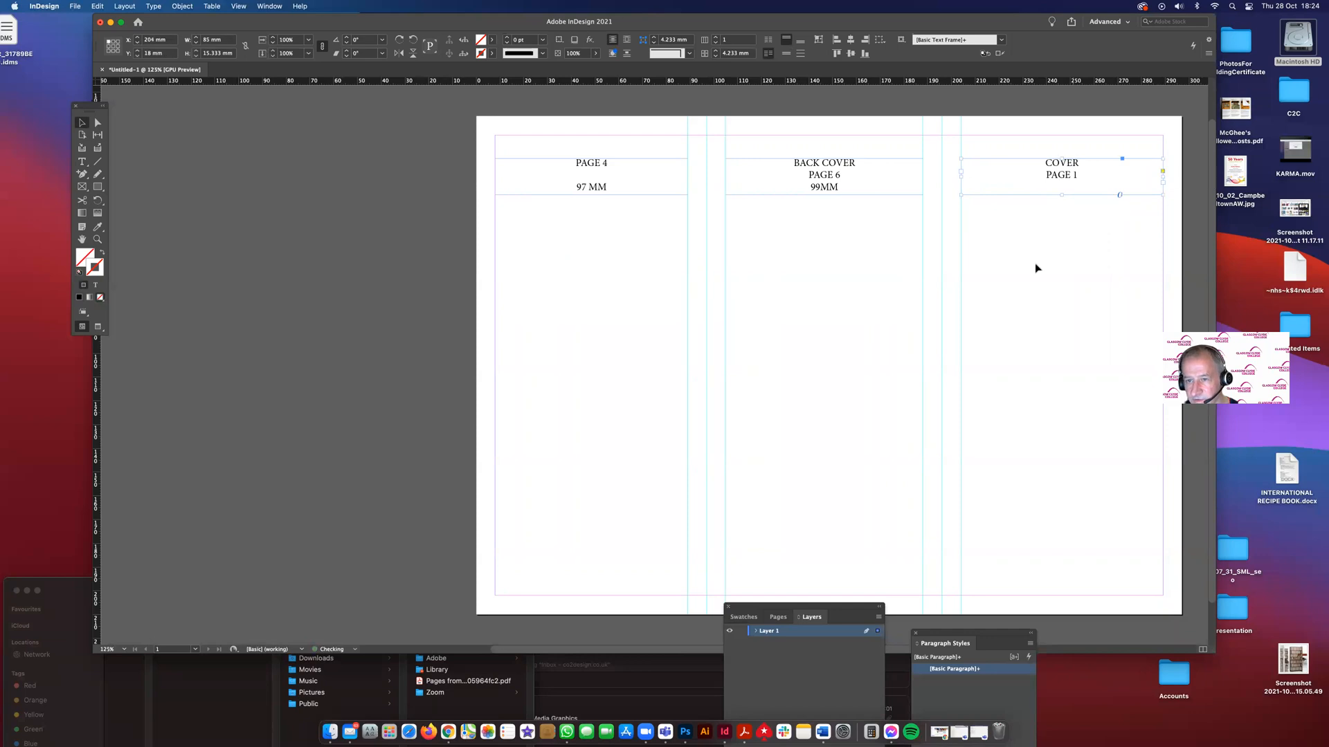
pyautogui.click(841, 309)
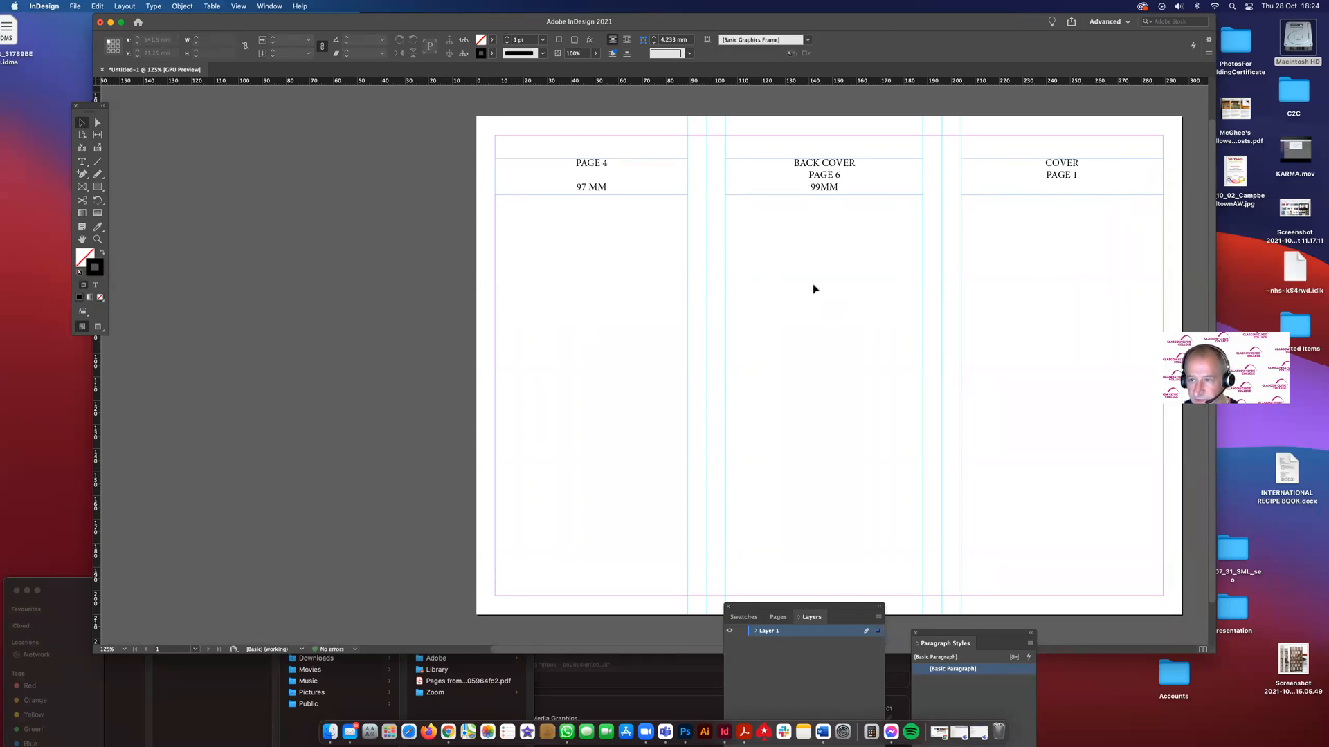
# - Add the line "101MM" below PAGE 1 in the COVER label
pyautogui.doubleClick(1071, 177)
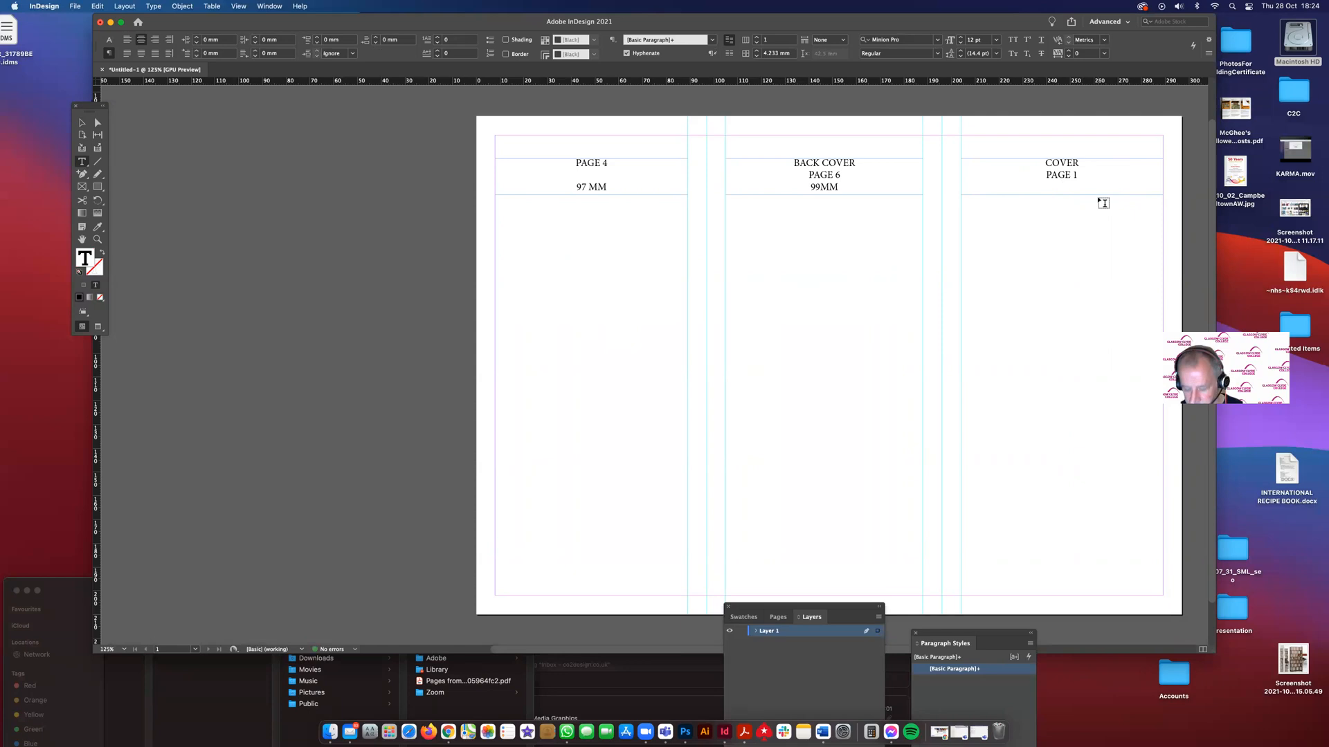
pyautogui.write('101MM')
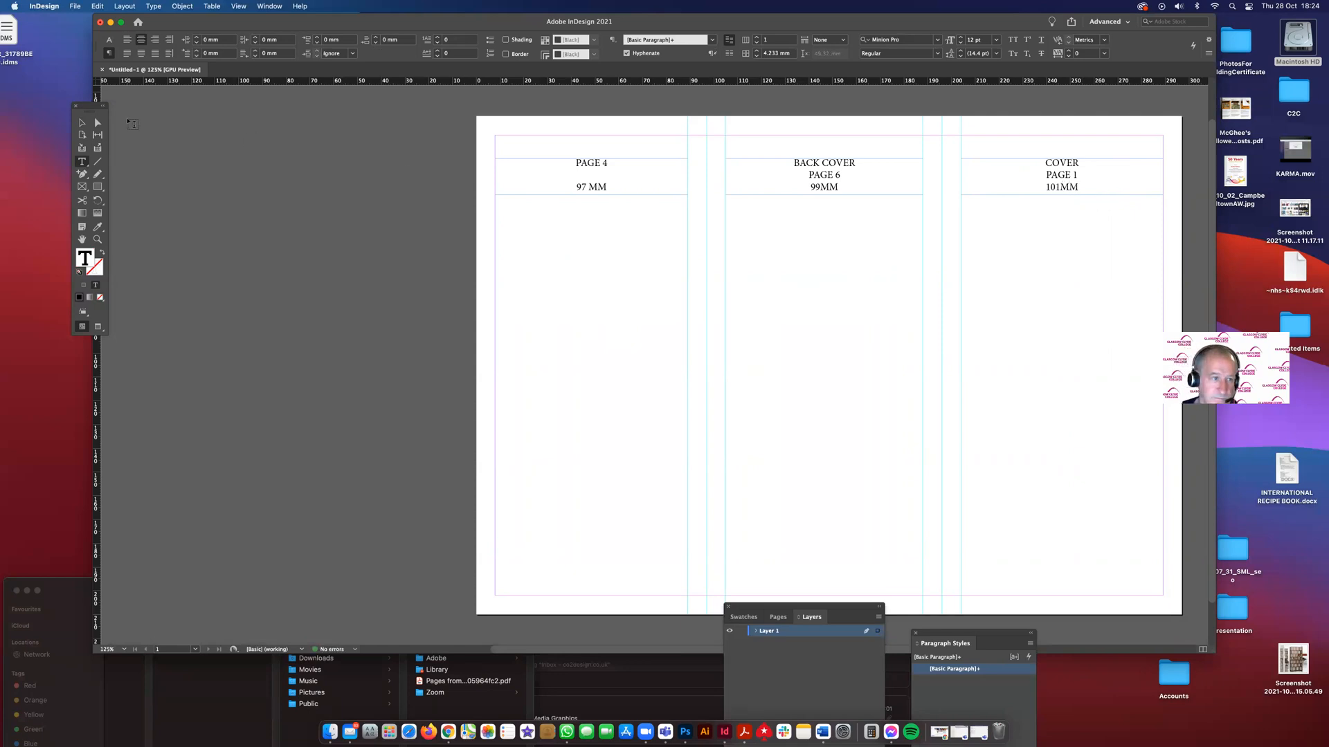
pyautogui.click(82, 123)
pyautogui.click(431, 258)
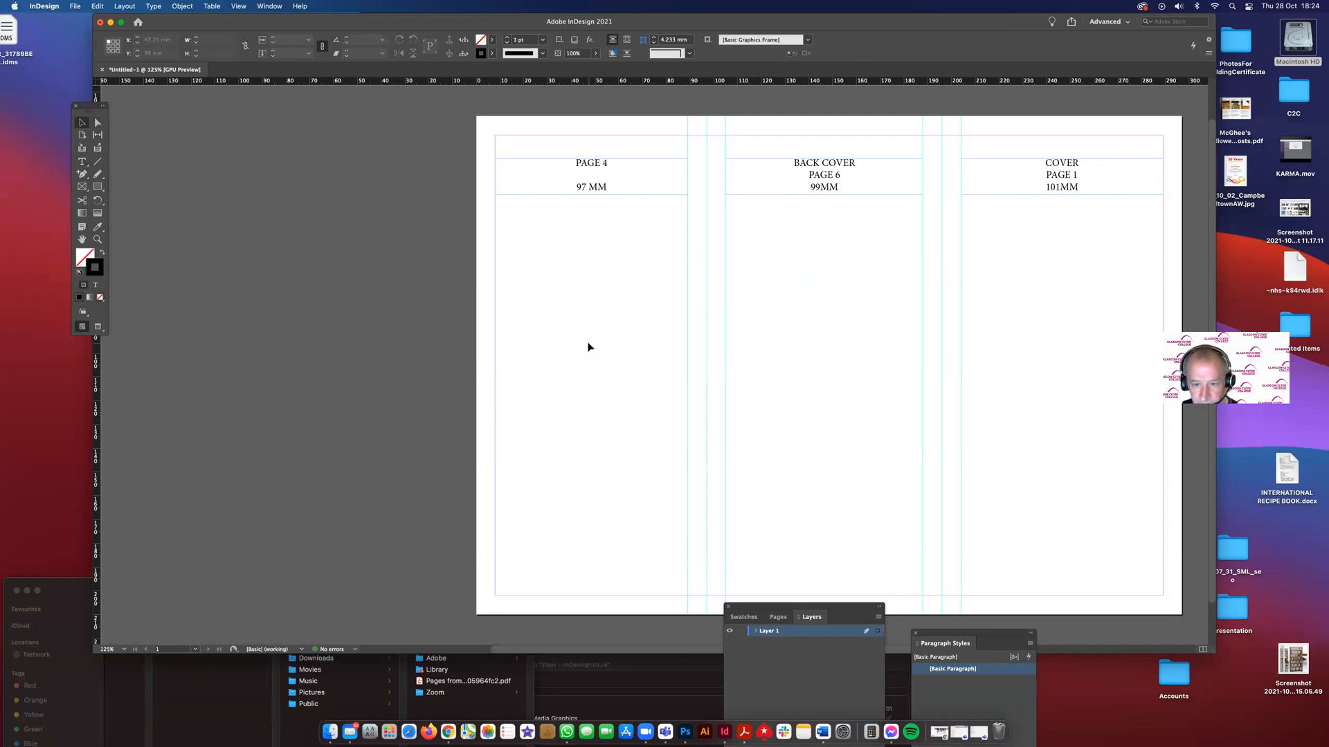
# - Create a text frame about 81 mm wide and 78 mm high below the PAGE 4 label, and fill it with placeholder text
pyautogui.scroll(-1, 587, 346)
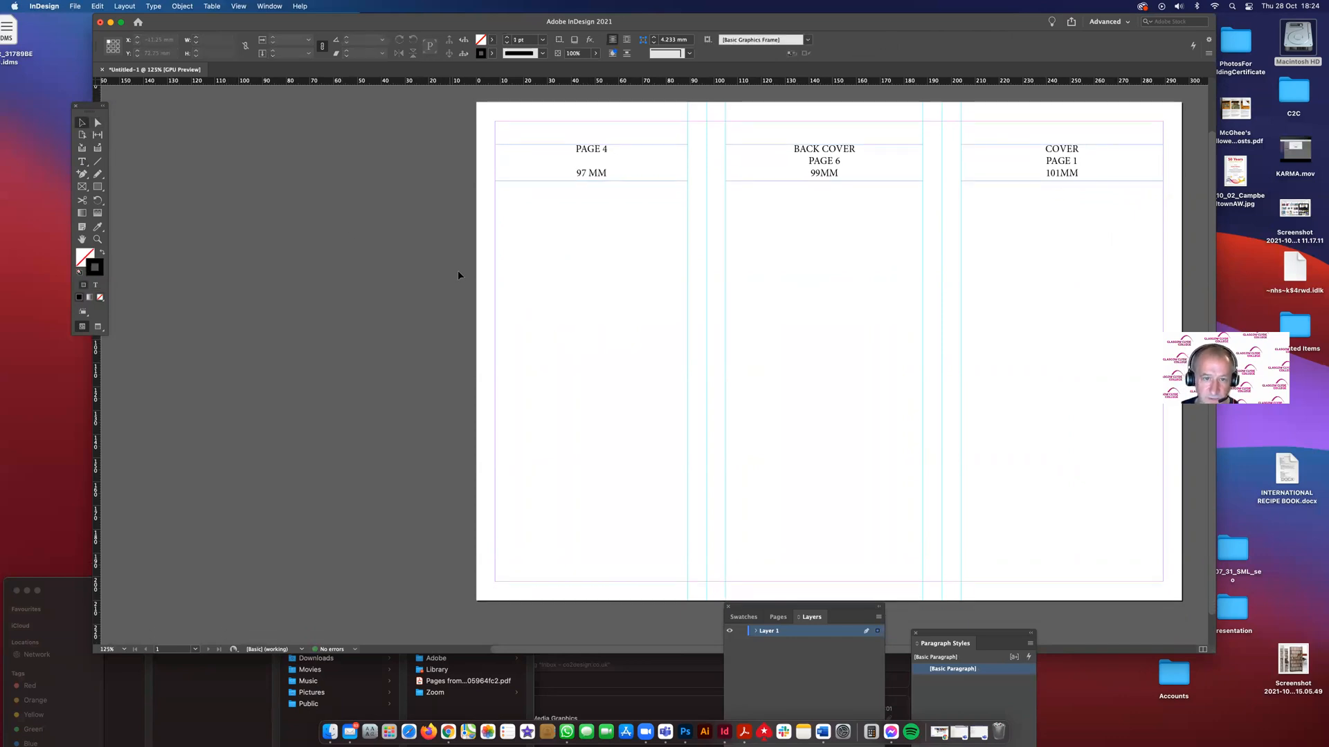
pyautogui.click(81, 161)
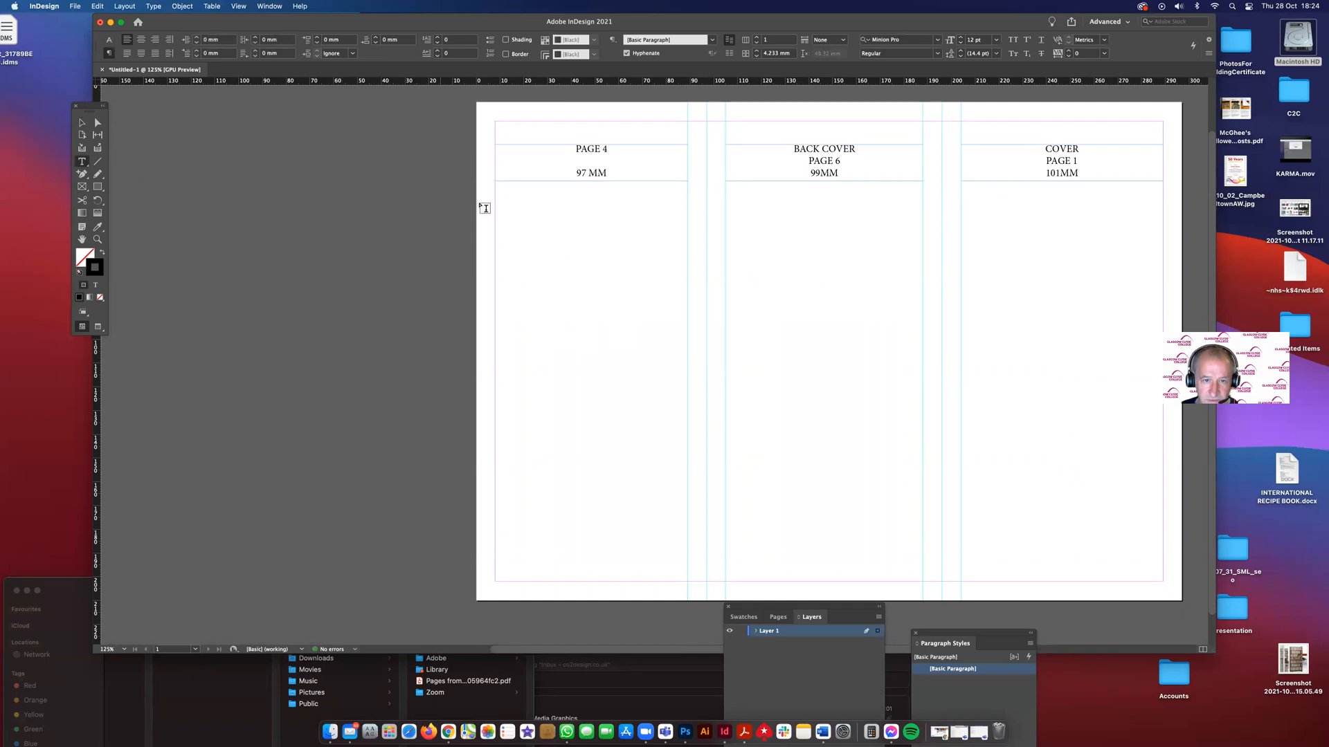
pyautogui.moveTo(497, 203); pyautogui.dragTo(690, 392)
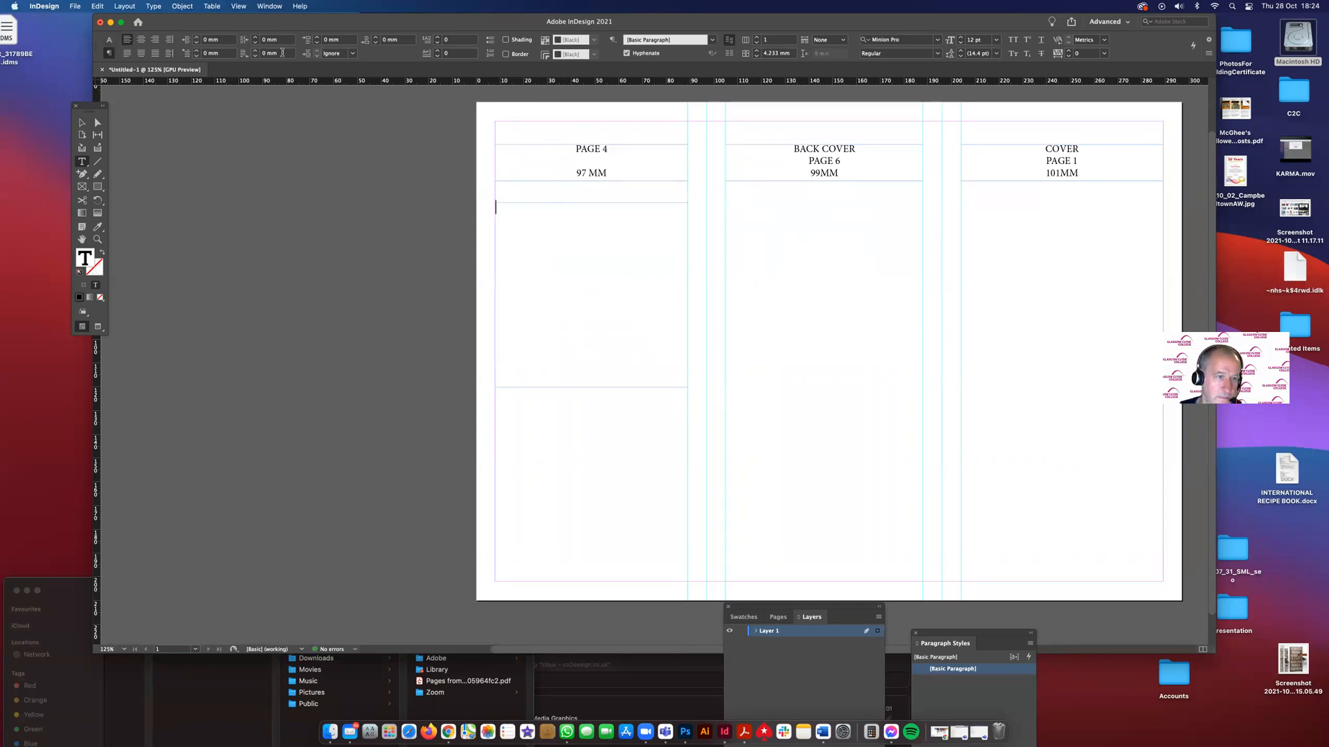
pyautogui.click(211, 7)
pyautogui.moveTo(155, 12)
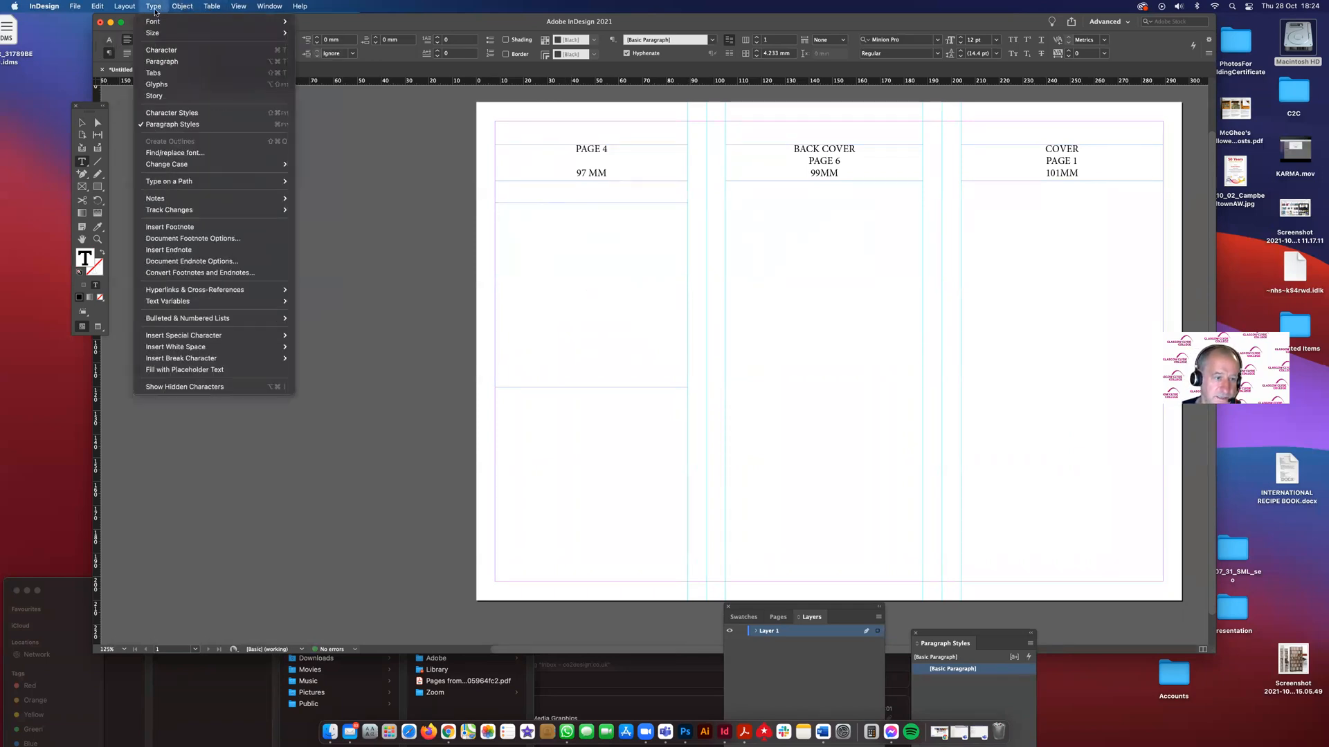
pyautogui.click(211, 370)
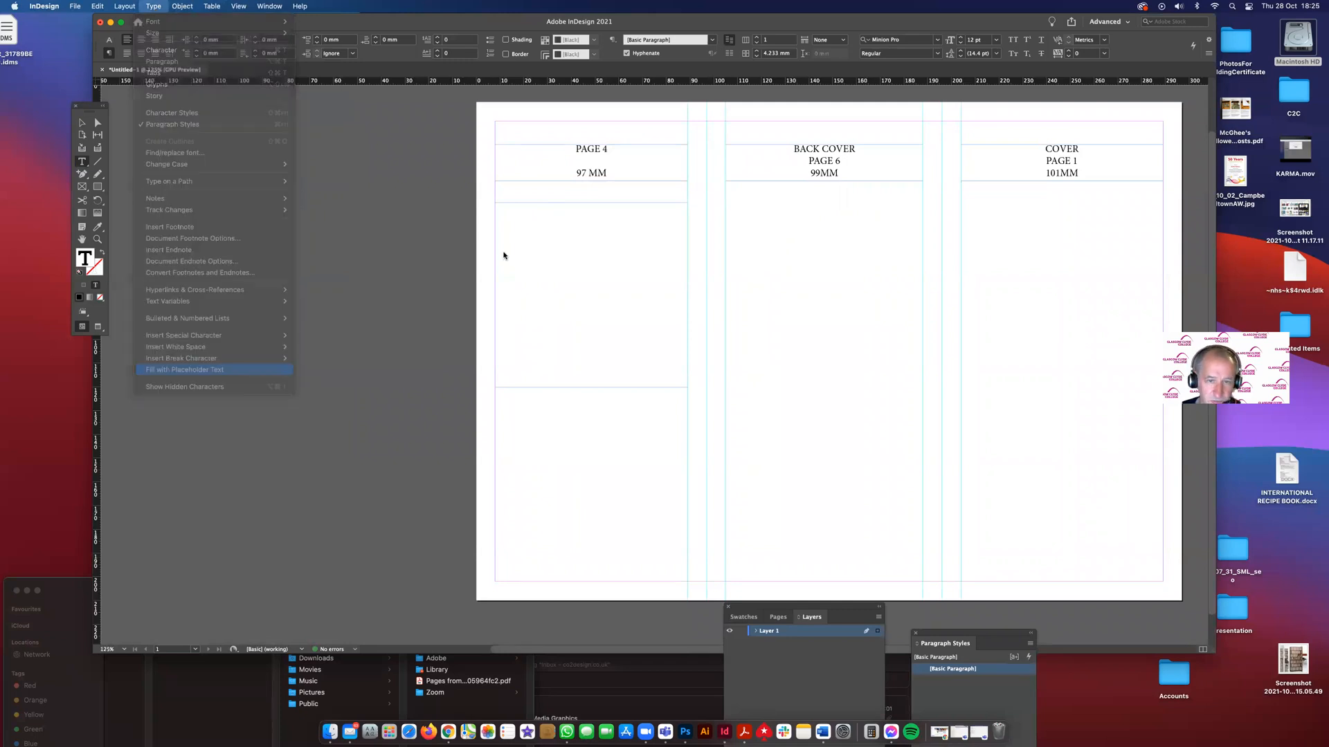
# - Set all the placeholder text in the PAGE 4 panel to 9 pt with 14 pt leading
pyautogui.press('super+a')
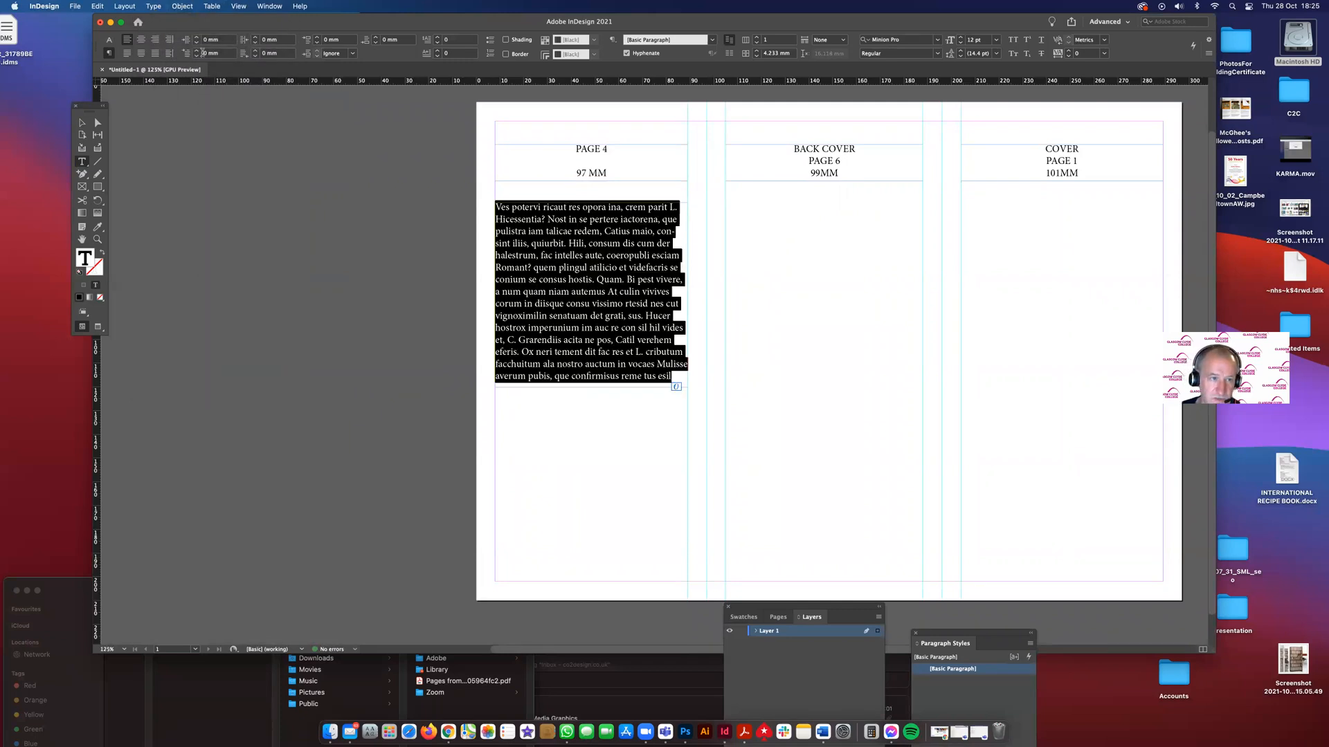
pyautogui.click(109, 40)
pyautogui.click(236, 40)
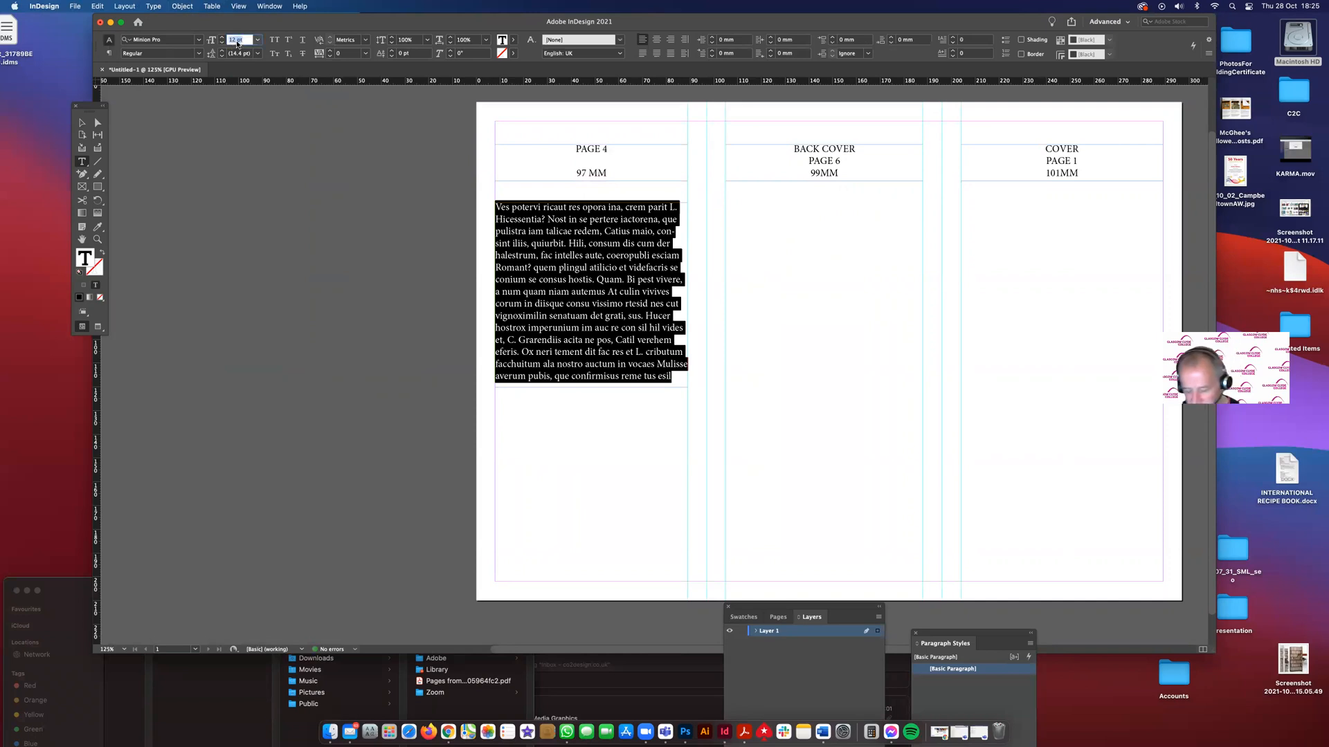
pyautogui.write('9')
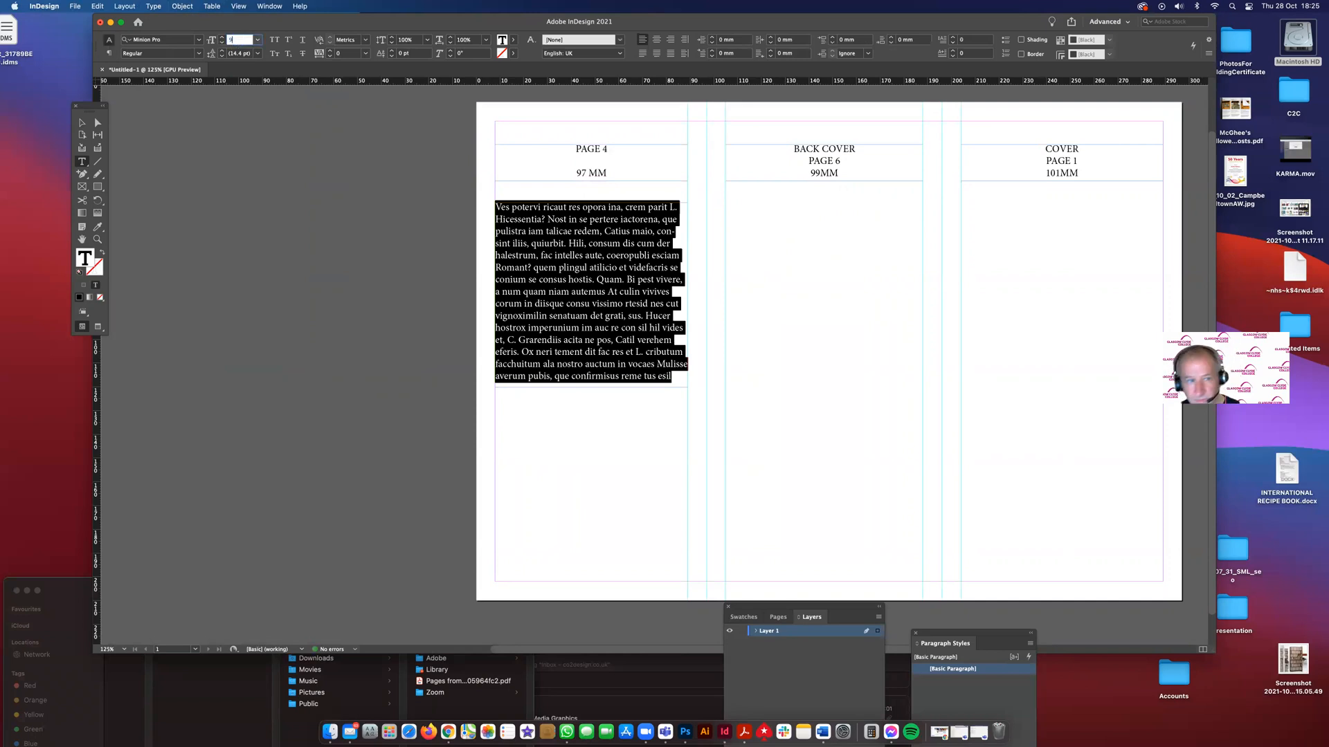
pyautogui.click(238, 54)
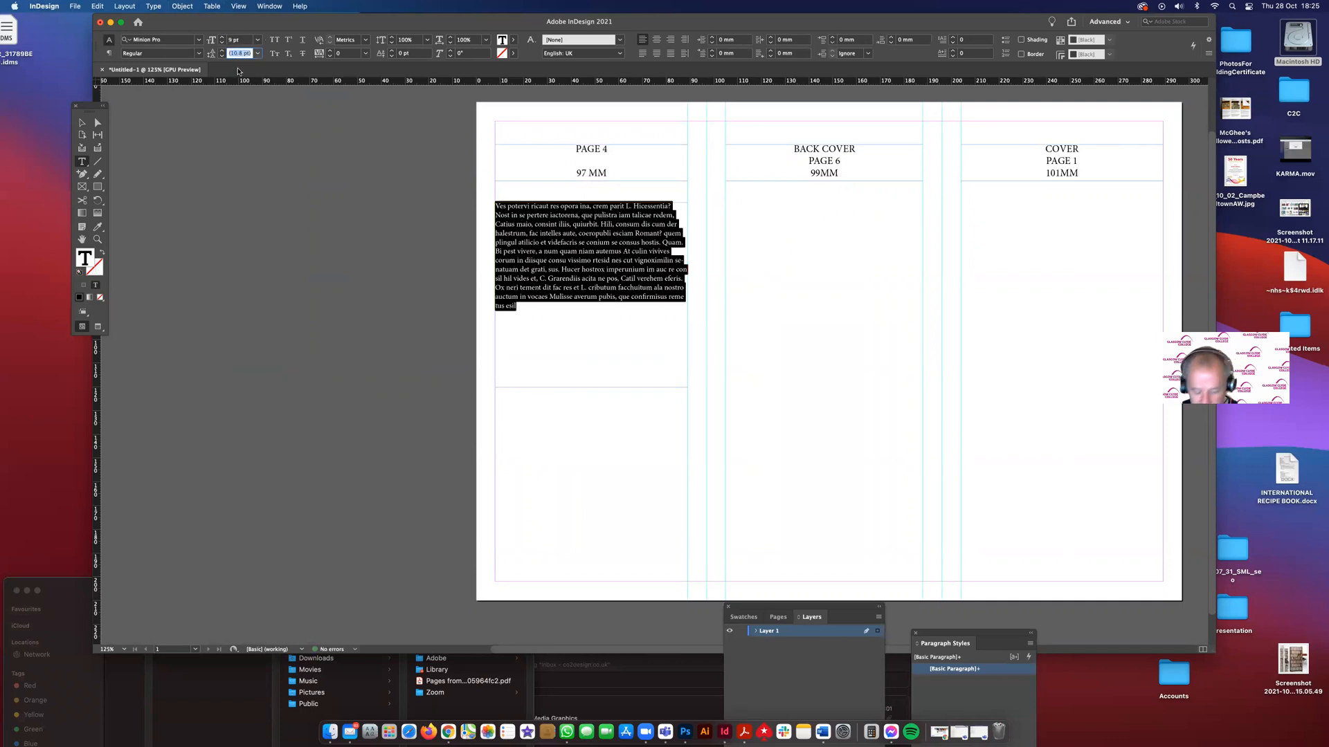
pyautogui.write('1')
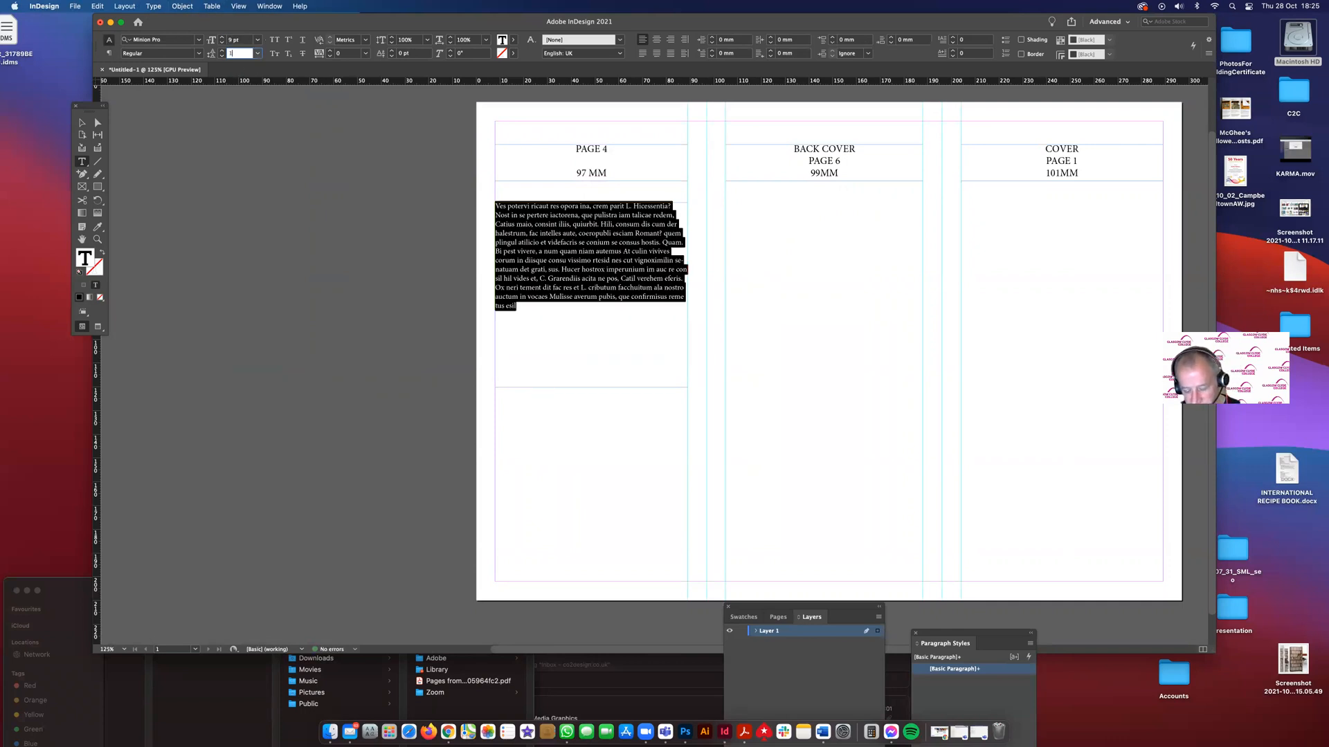
pyautogui.write('4')
pyautogui.press('Return')
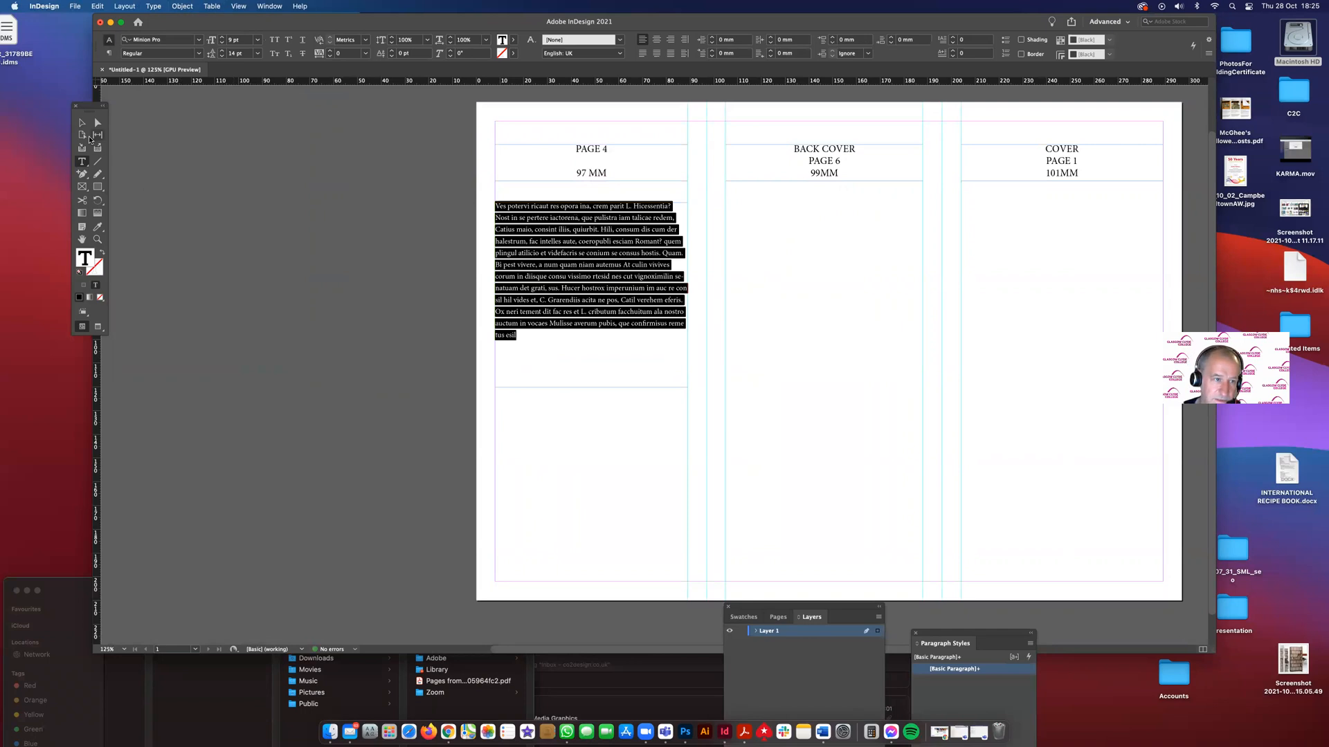
pyautogui.click(82, 123)
pyautogui.click(132, 160)
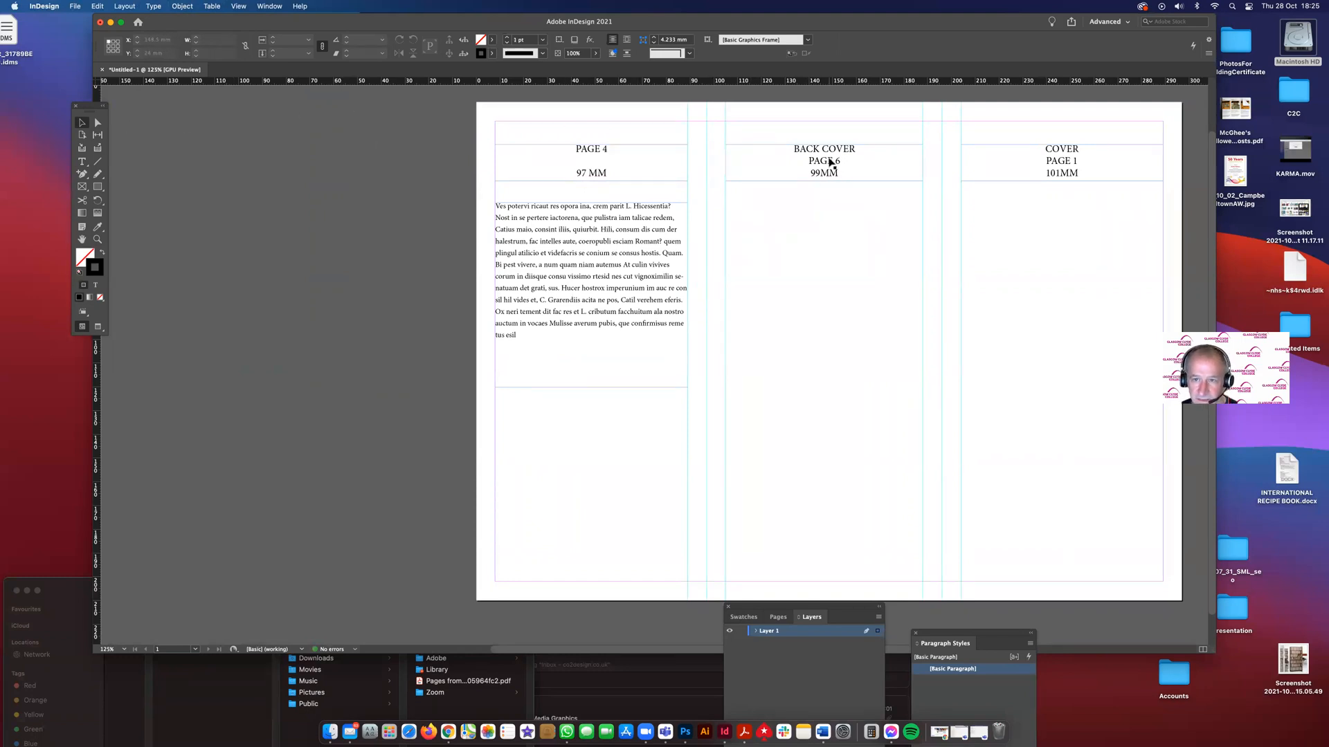
# - Duplicate the placeholder text frame into the BACK COVER panel at its 105 mm guide, and widen the copy to 83 mm
pyautogui.click(904, 151)
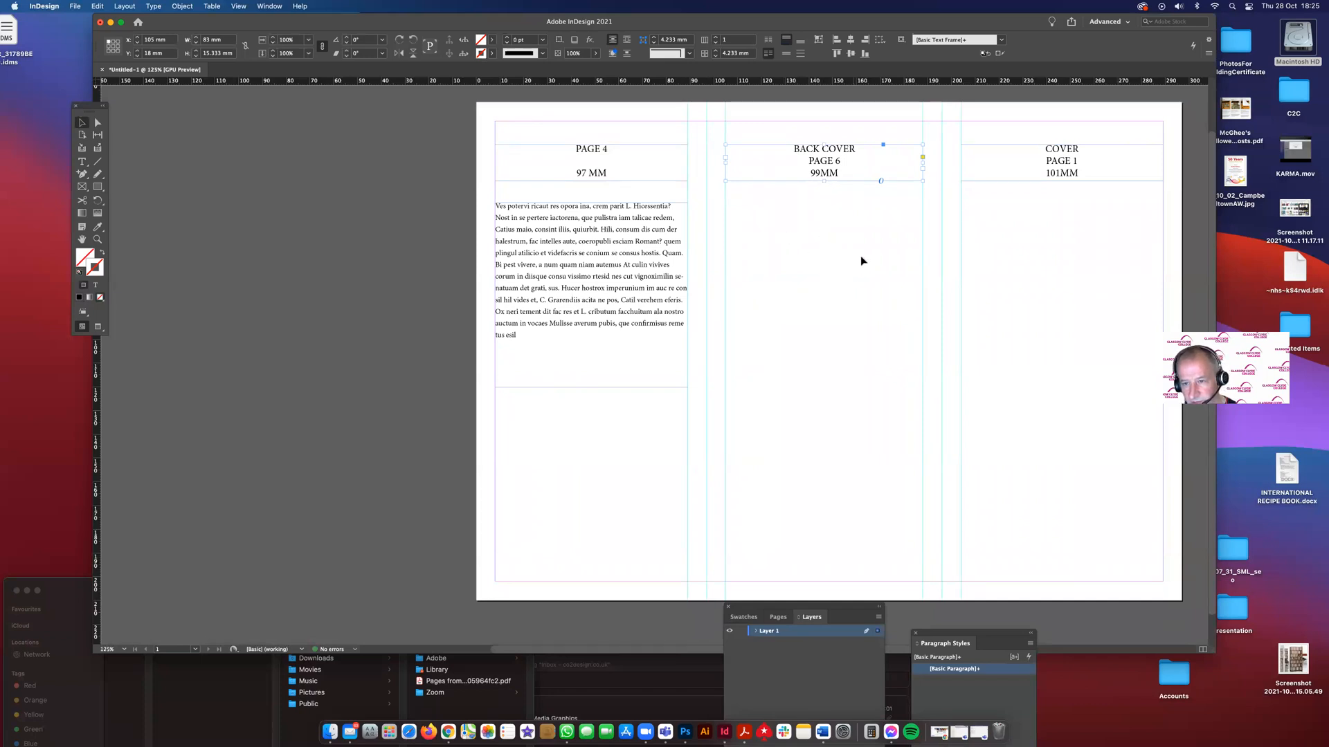
pyautogui.click(833, 252)
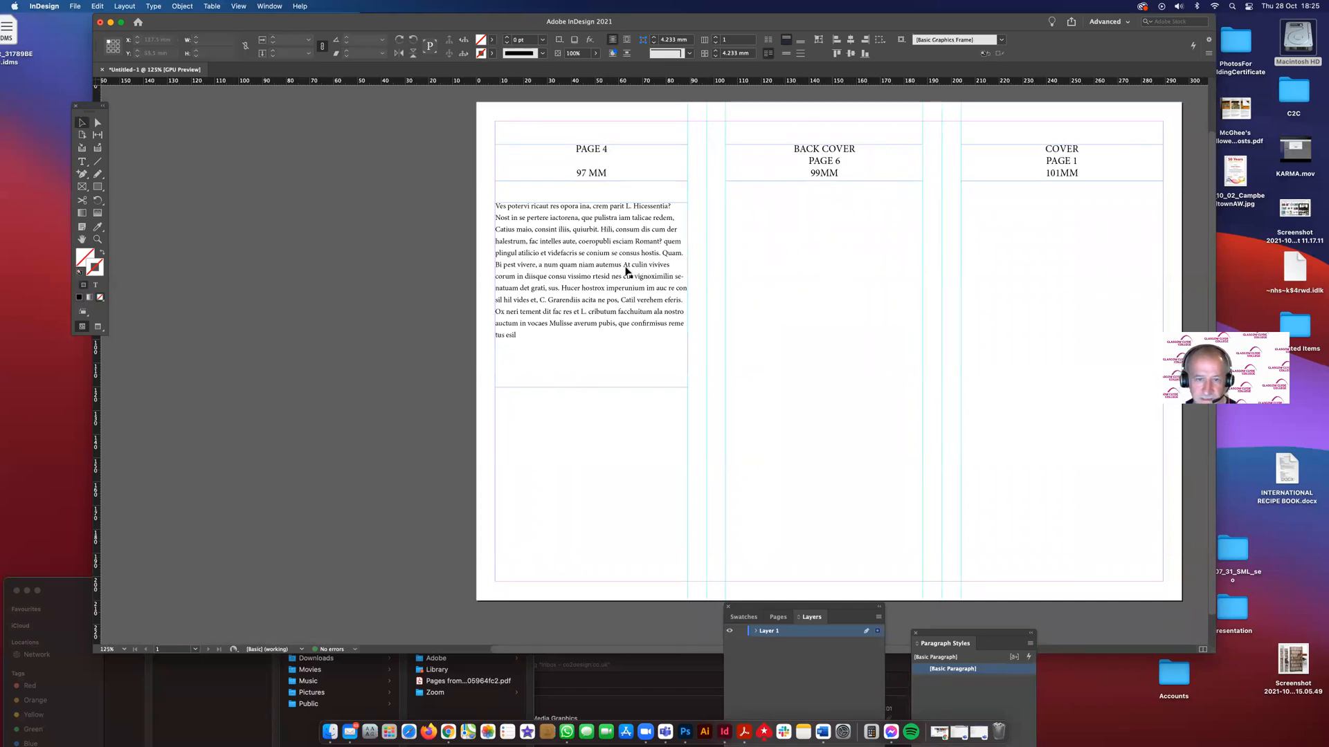
pyautogui.moveTo(553, 311); pyautogui.dragTo(794, 302)
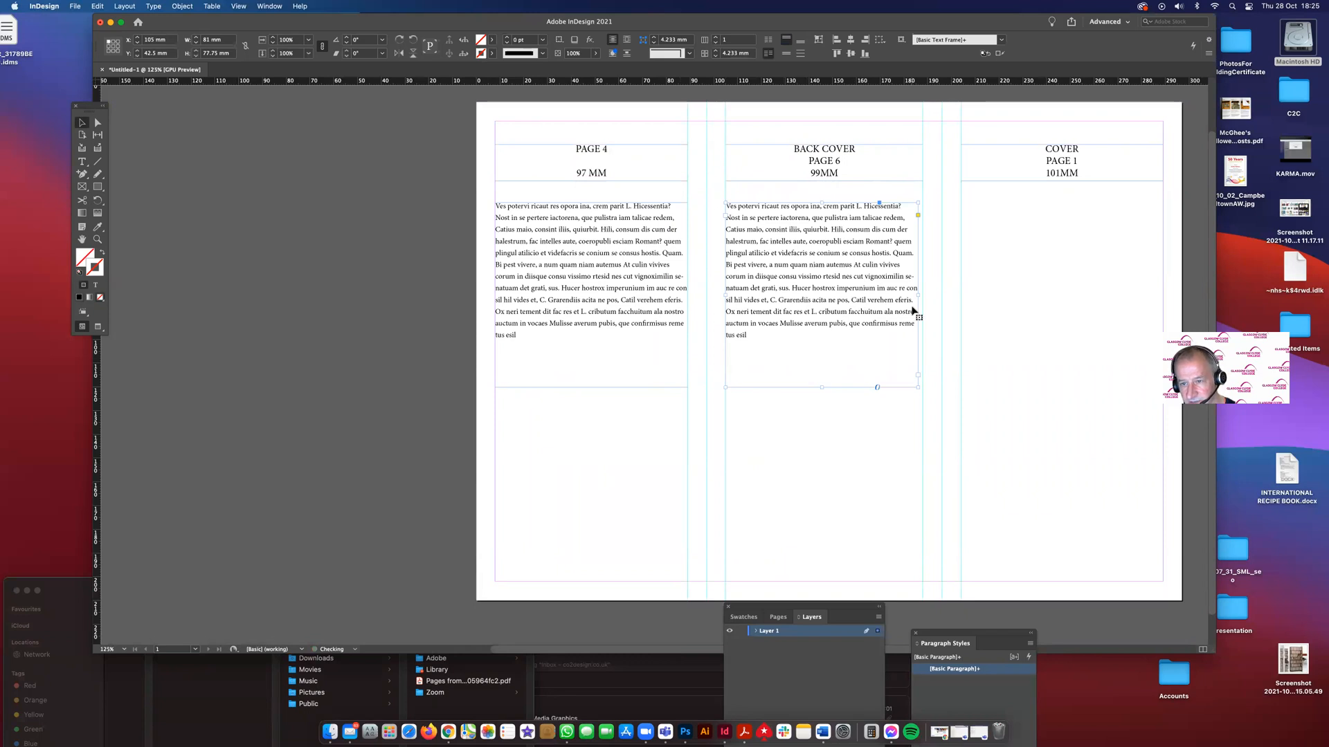
pyautogui.moveTo(917, 294); pyautogui.dragTo(923, 294)
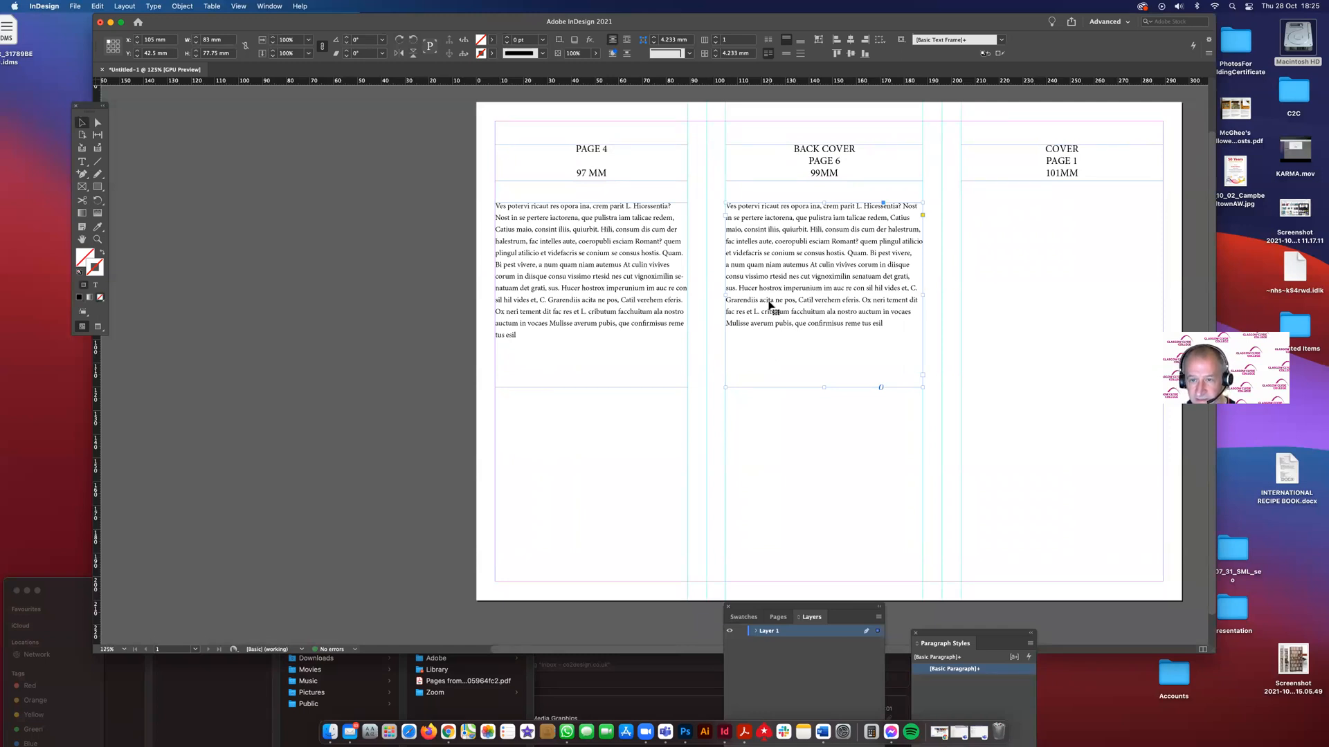
# - Split the BACK COVER placeholder text frame into two columns with a 5 mm gutter
pyautogui.click(716, 38)
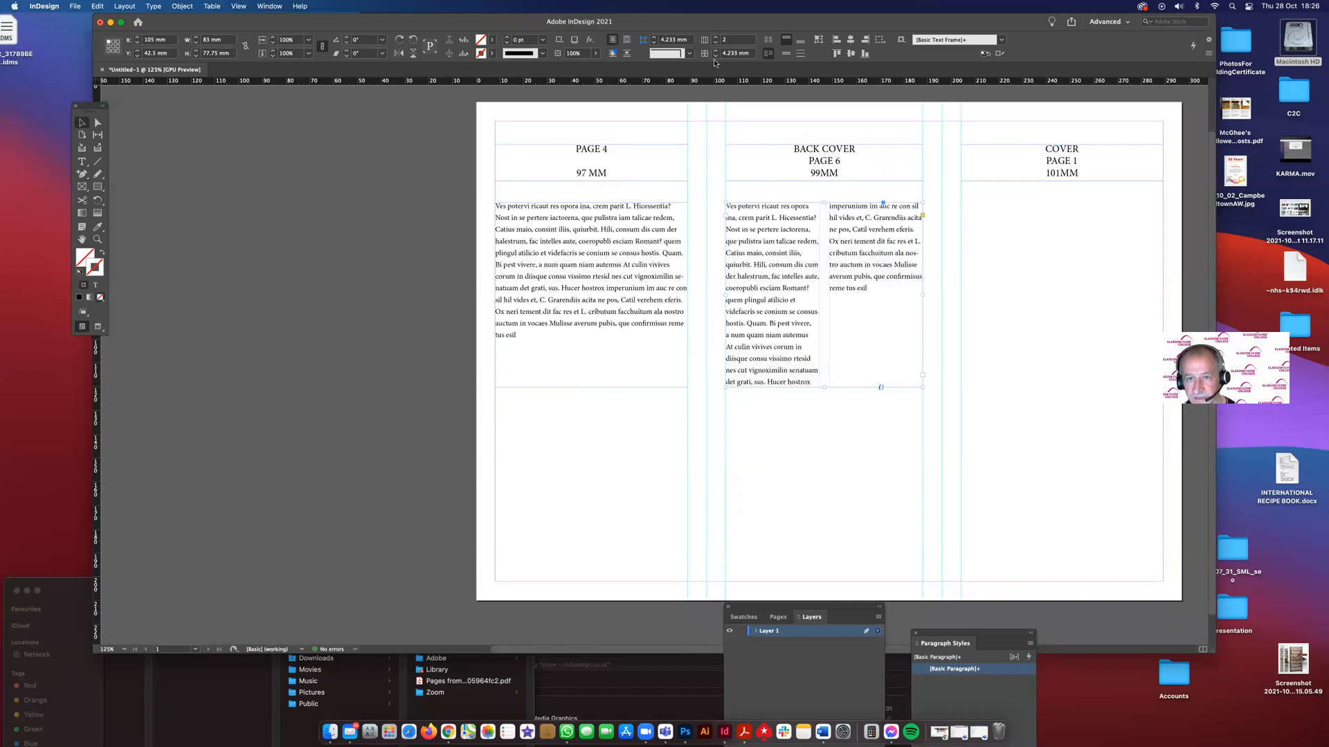
pyautogui.click(717, 52)
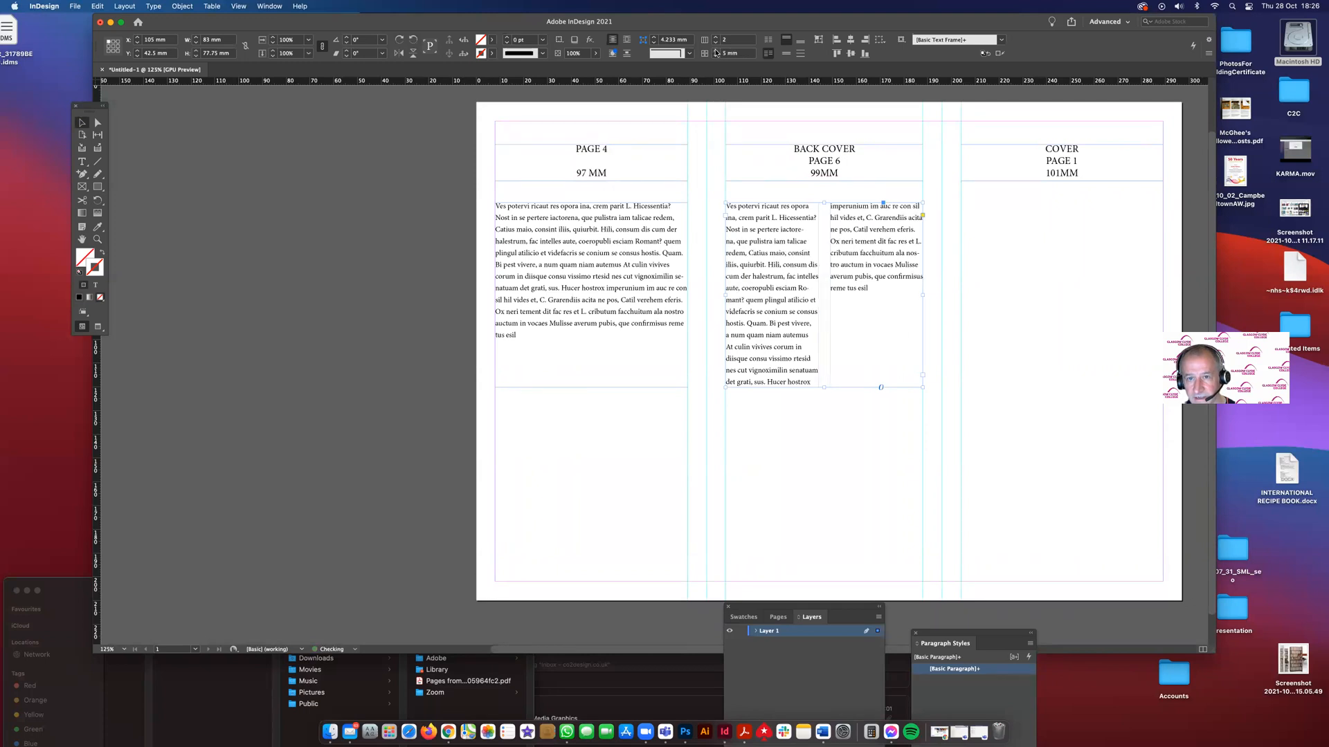
pyautogui.click(347, 282)
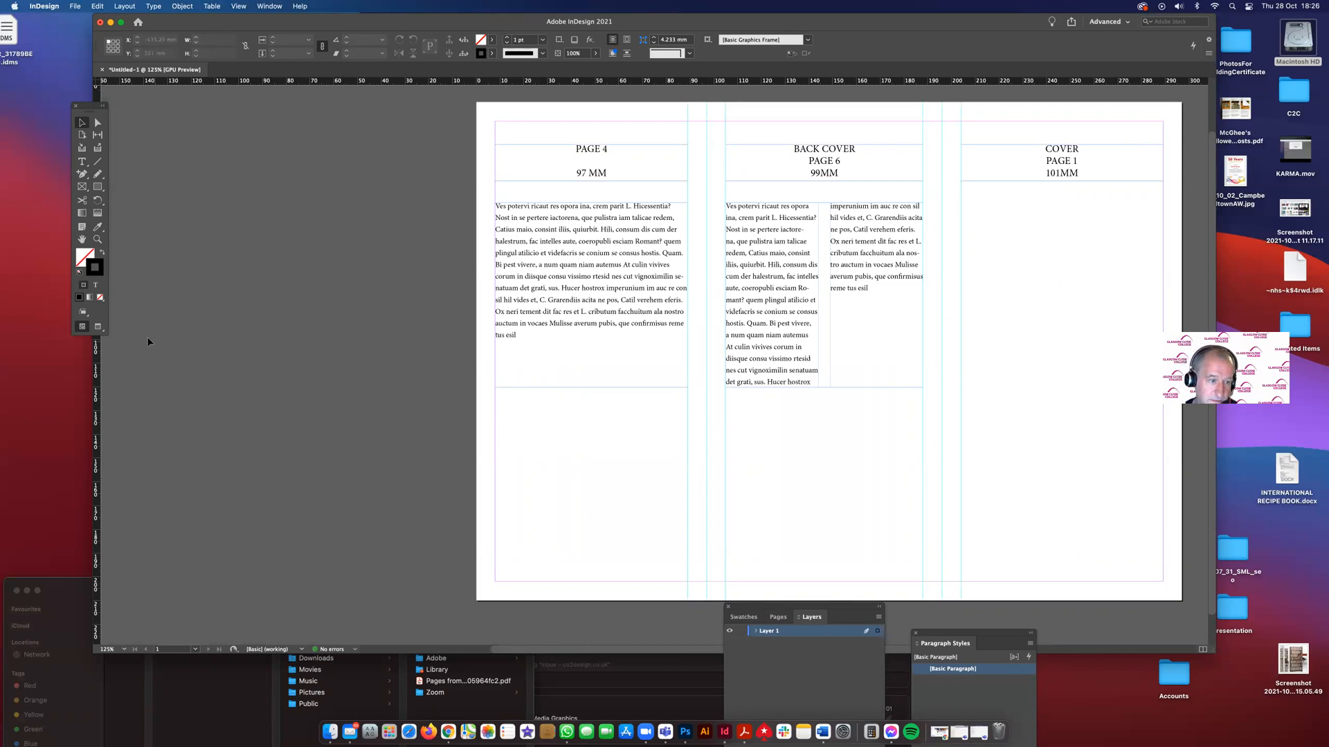
# - Add two vertical guides along the edges of the column gutter in the BACK COVER text frame
pyautogui.moveTo(97, 352); pyautogui.dragTo(818, 401)
pyautogui.moveTo(98, 379); pyautogui.dragTo(829, 464)
pyautogui.click(562, 488)
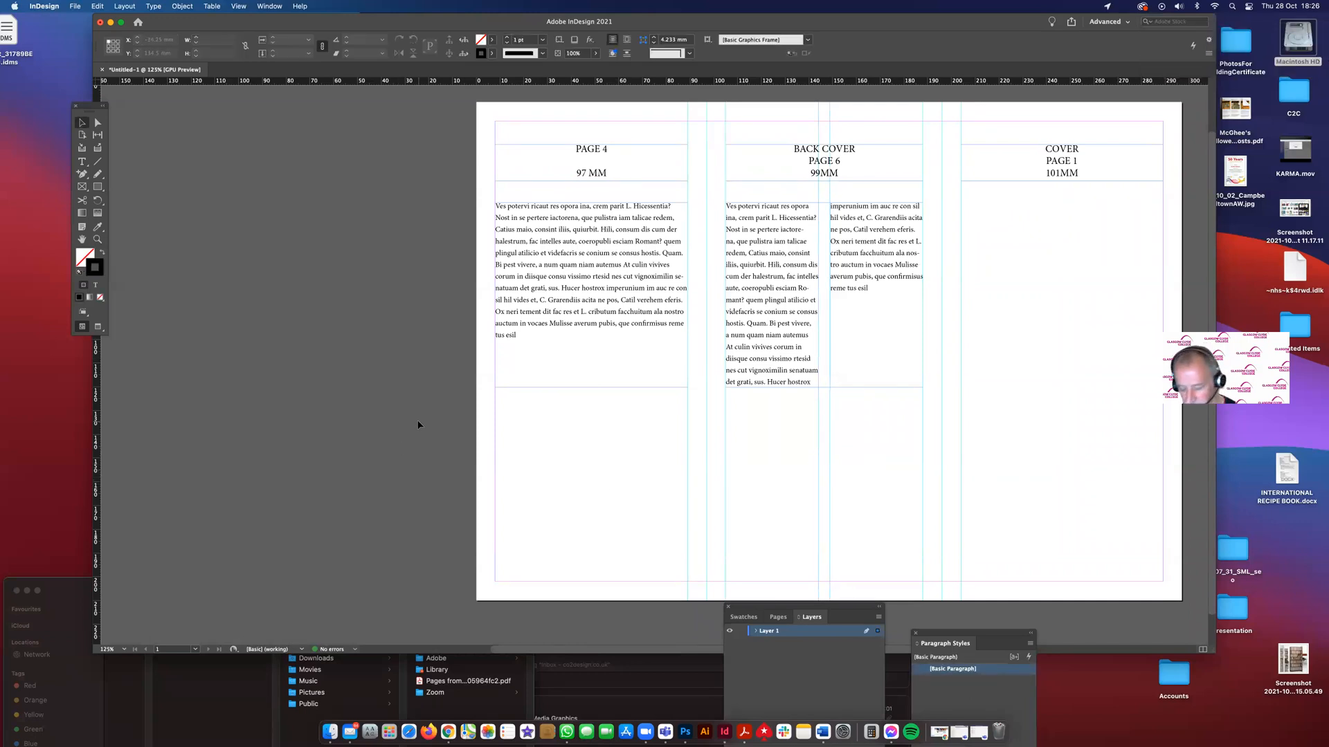
# - Save the document to the Desktop as 1/3 A4 LEAFLET in InDesign 2021 format
pyautogui.press('super+minus')
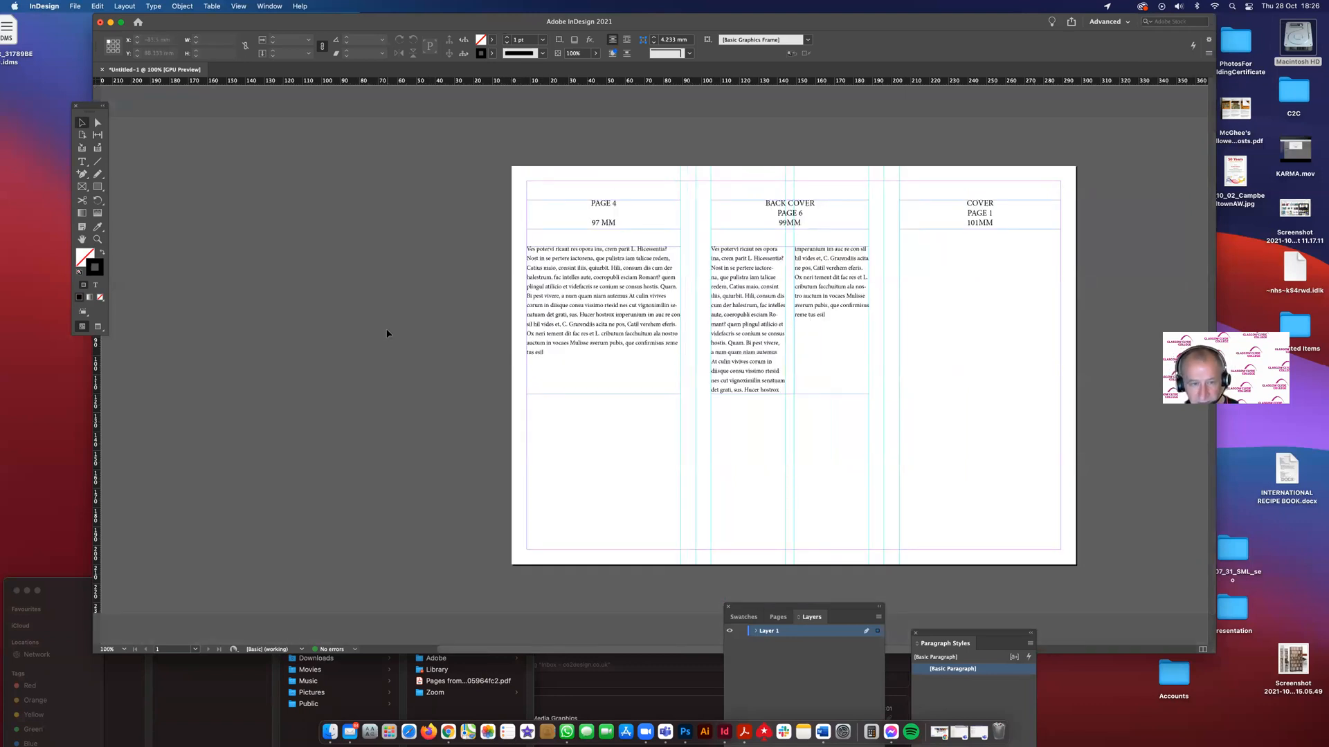
pyautogui.press('super+s')
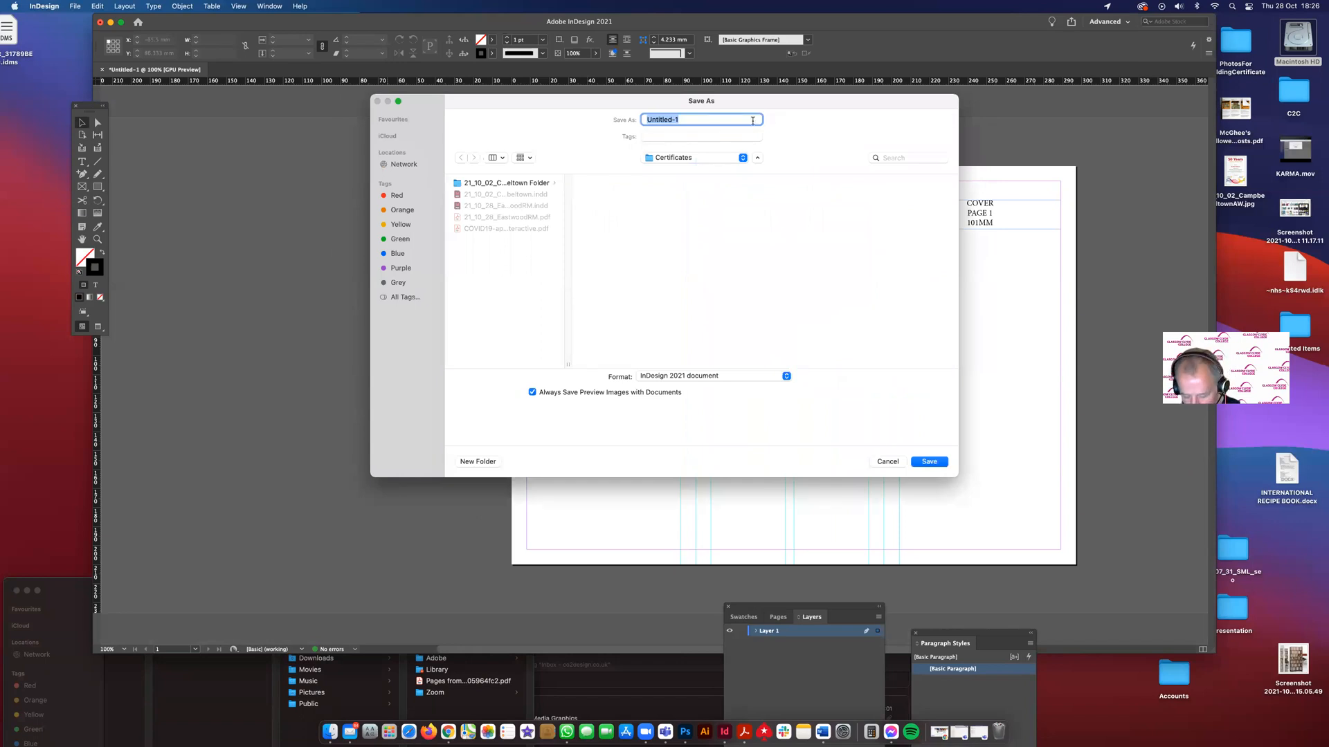
pyautogui.write('1/3')
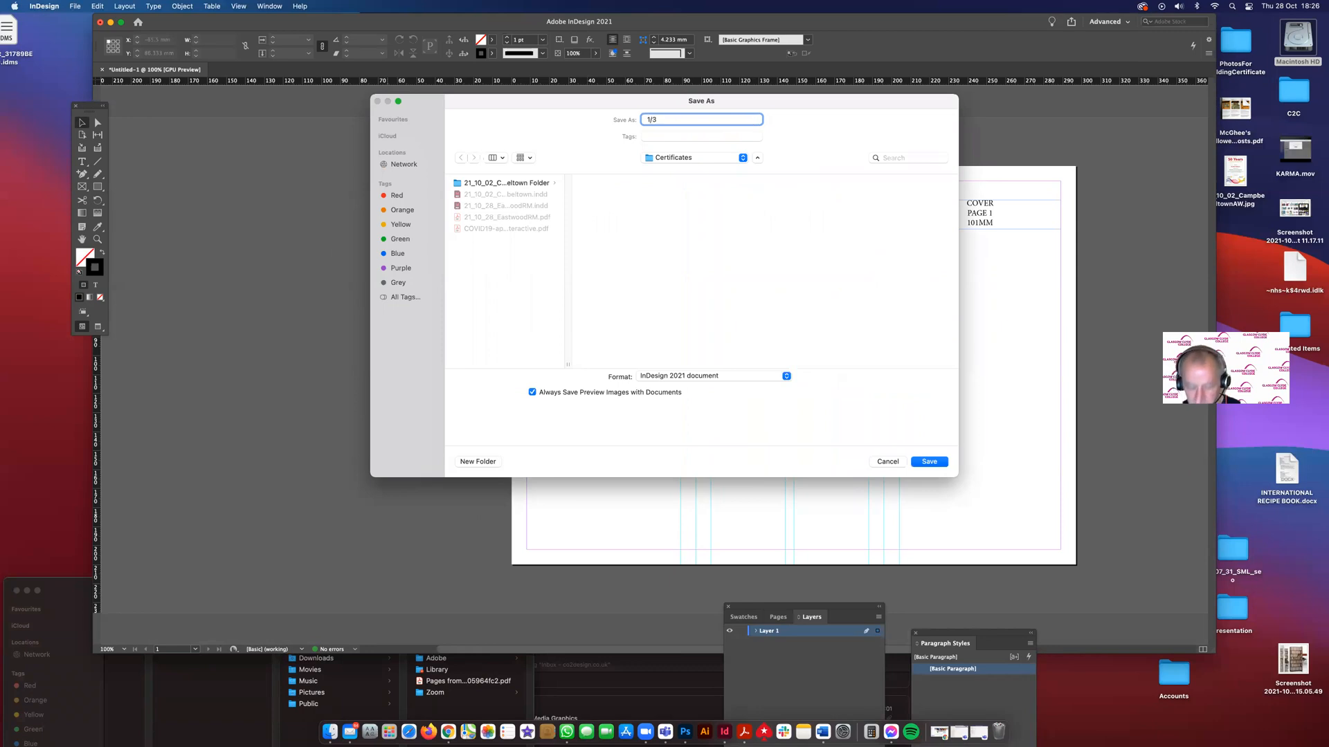
pyautogui.write(' A')
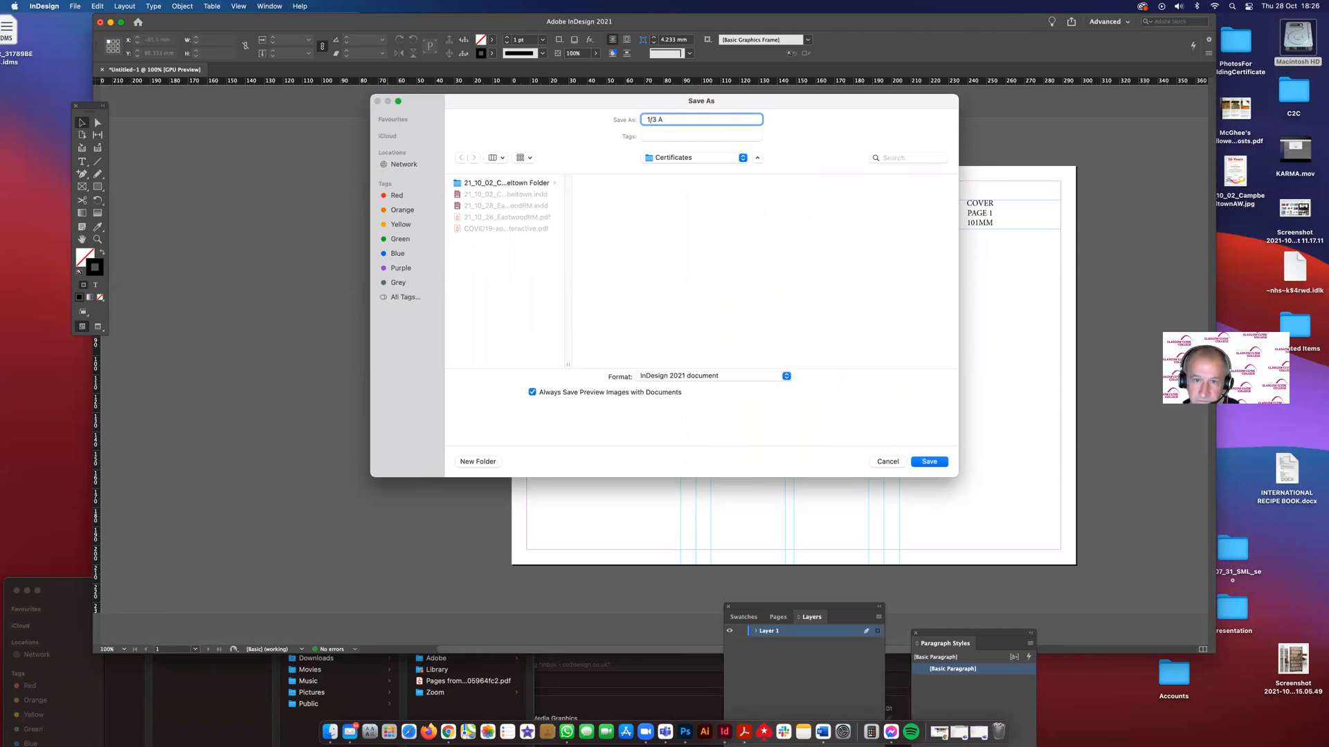
pyautogui.write('4 LEAFLET')
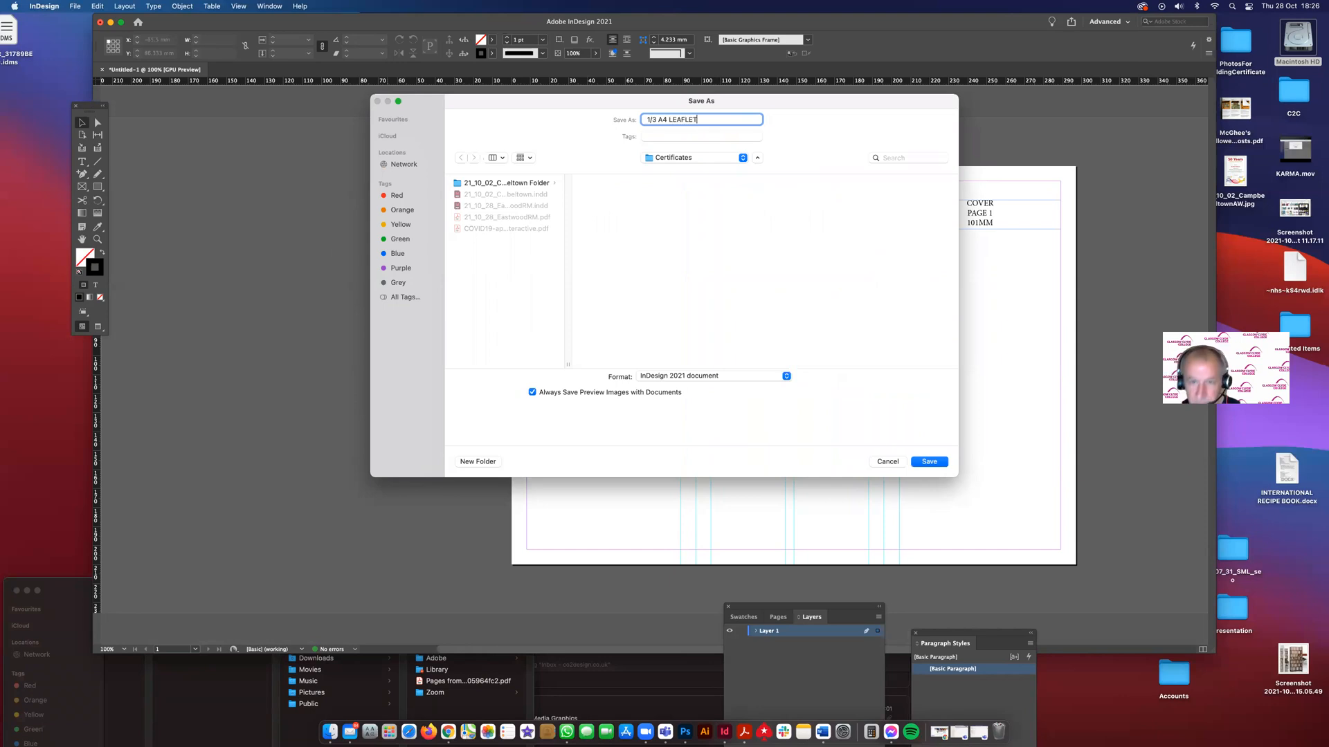
pyautogui.click(666, 158)
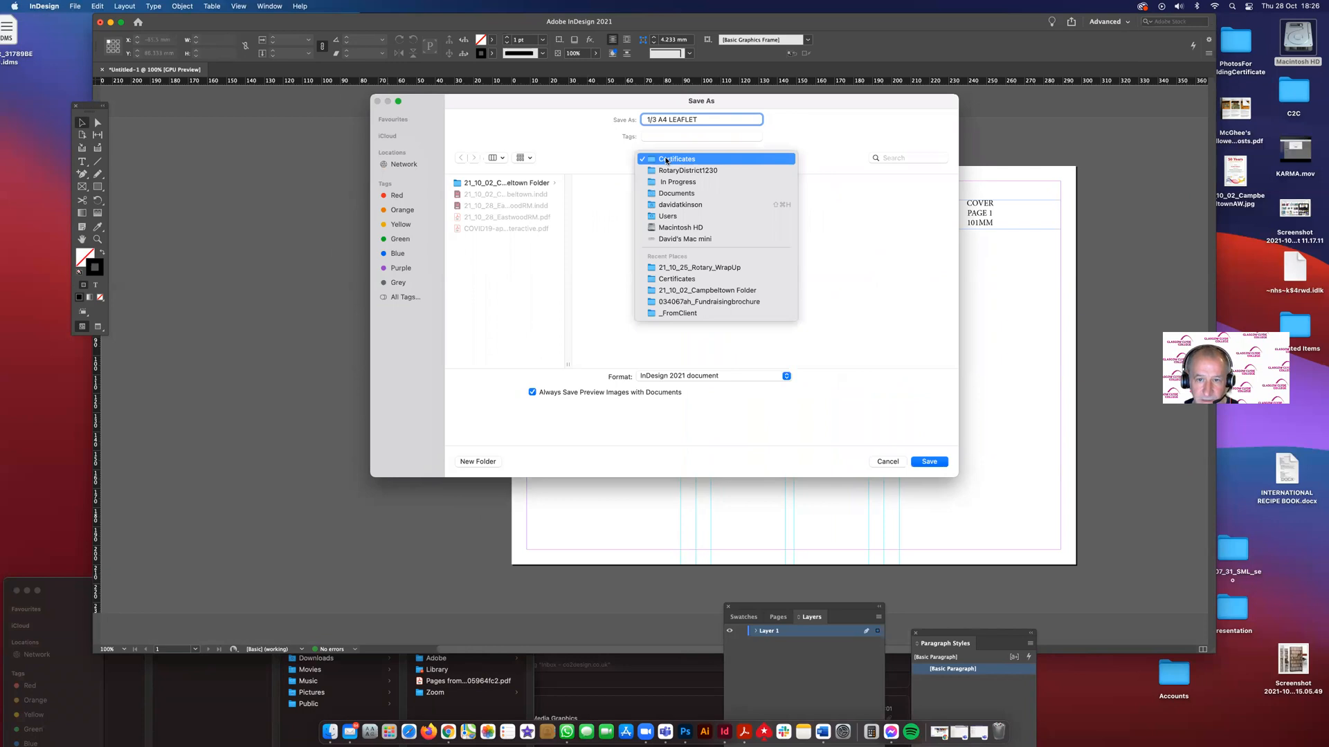
pyautogui.click(661, 159)
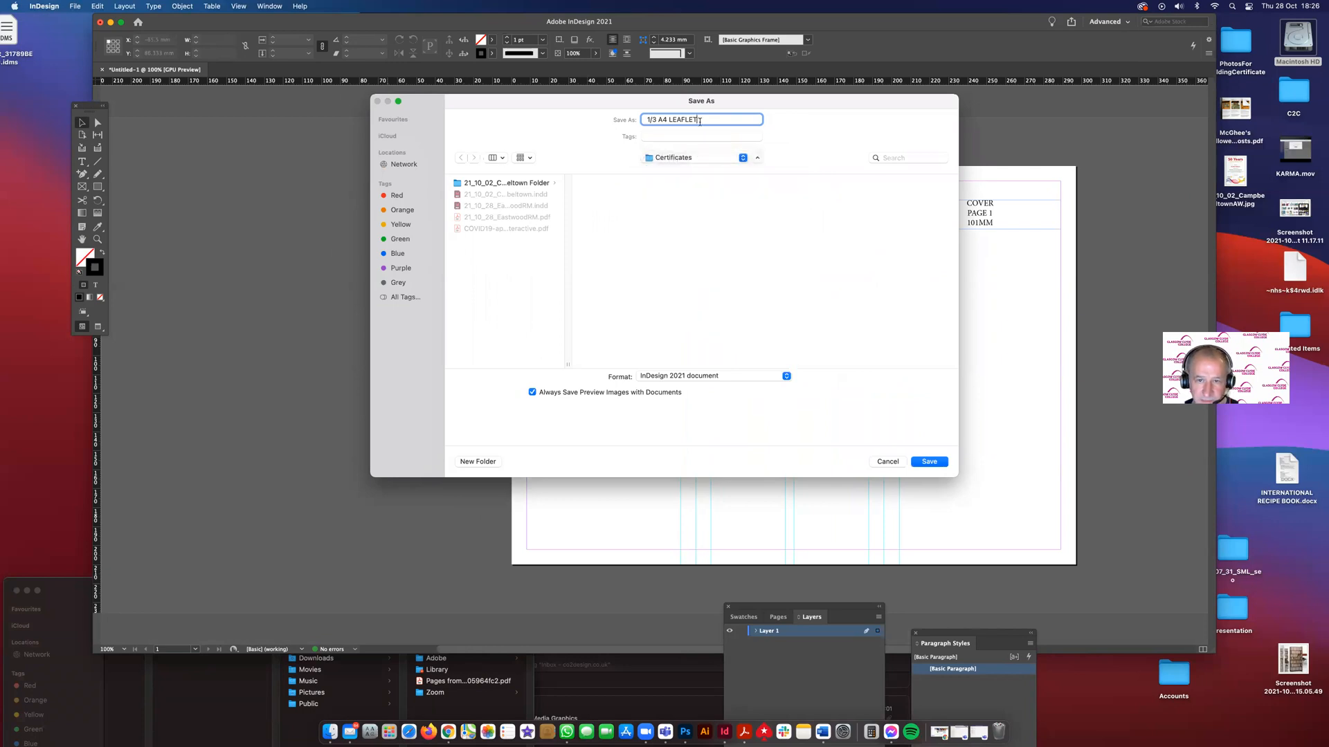
pyautogui.click(692, 158)
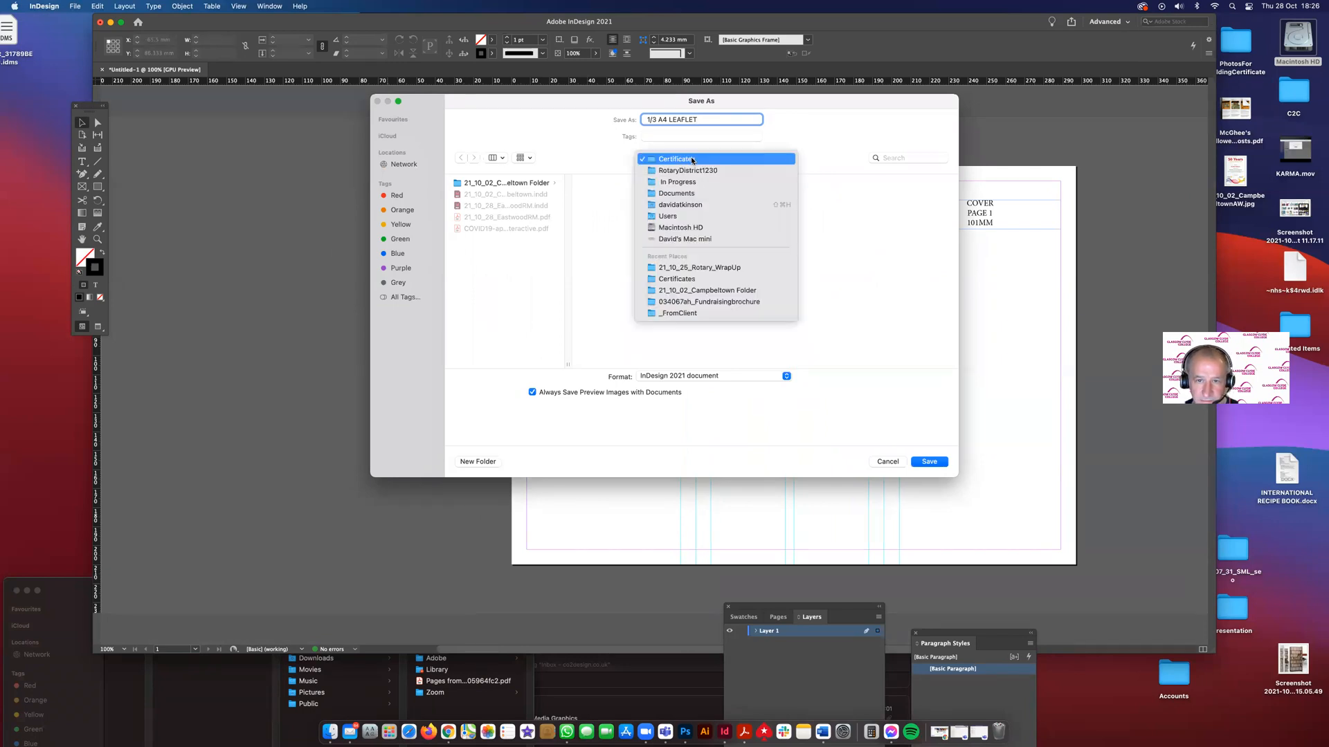
pyautogui.click(690, 205)
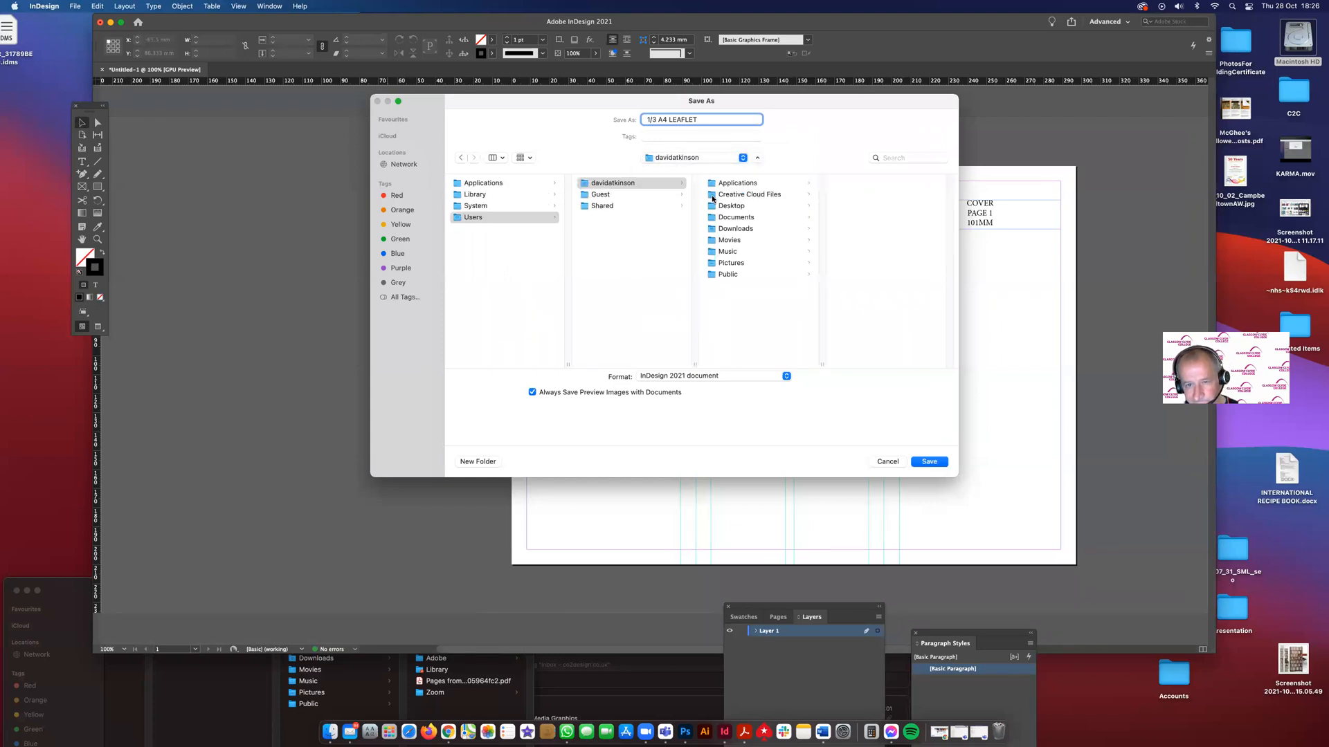
pyautogui.click(744, 220)
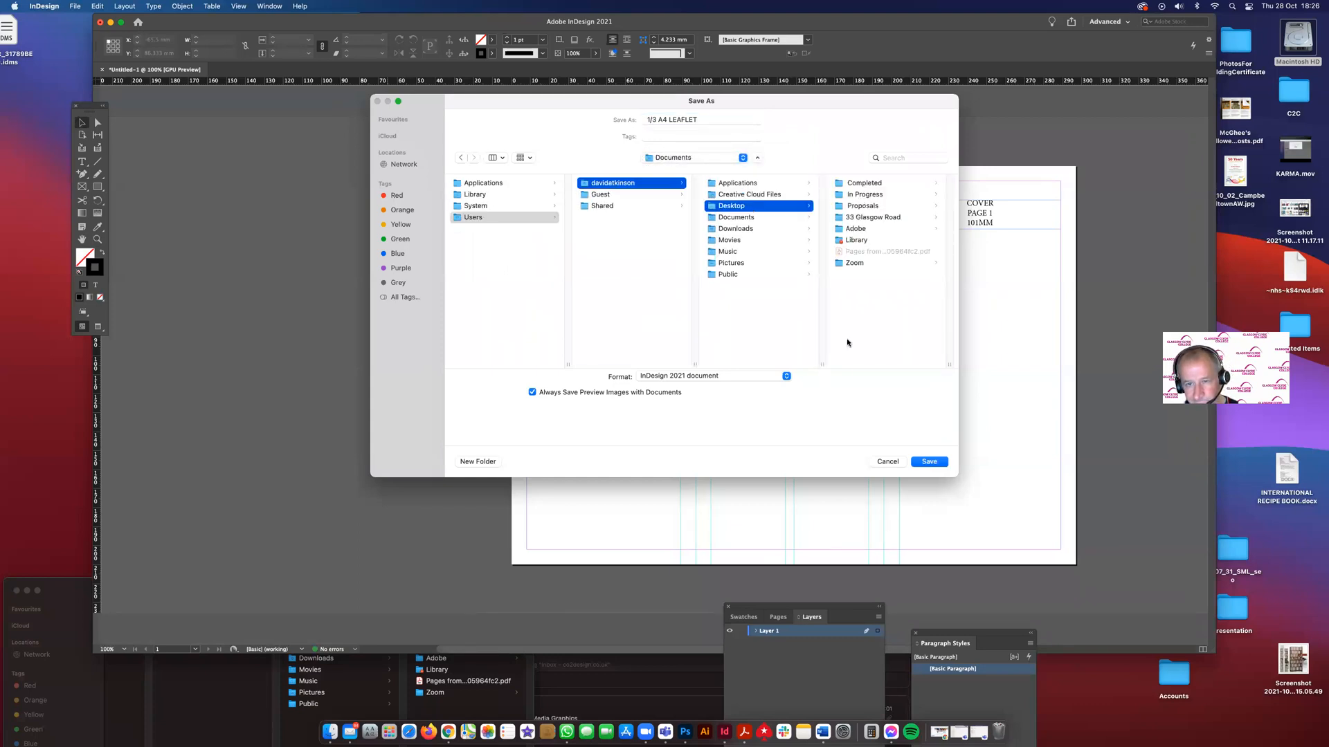
pyautogui.click(931, 463)
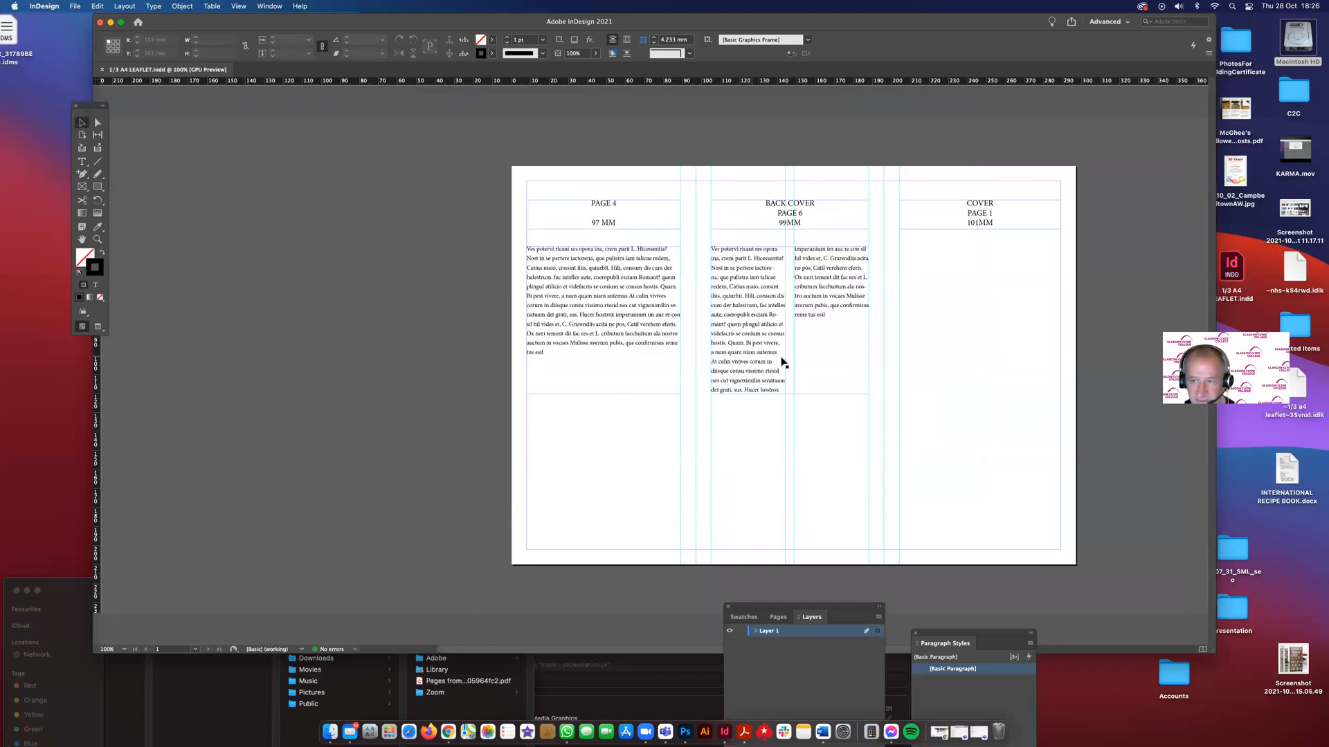
# - Separate the Pages panel from its group, place it beside the document, and group the Layers panel with it
pyautogui.moveTo(973, 29); pyautogui.dragTo(920, 35)
pyautogui.moveTo(779, 616); pyautogui.dragTo(1052, 173)
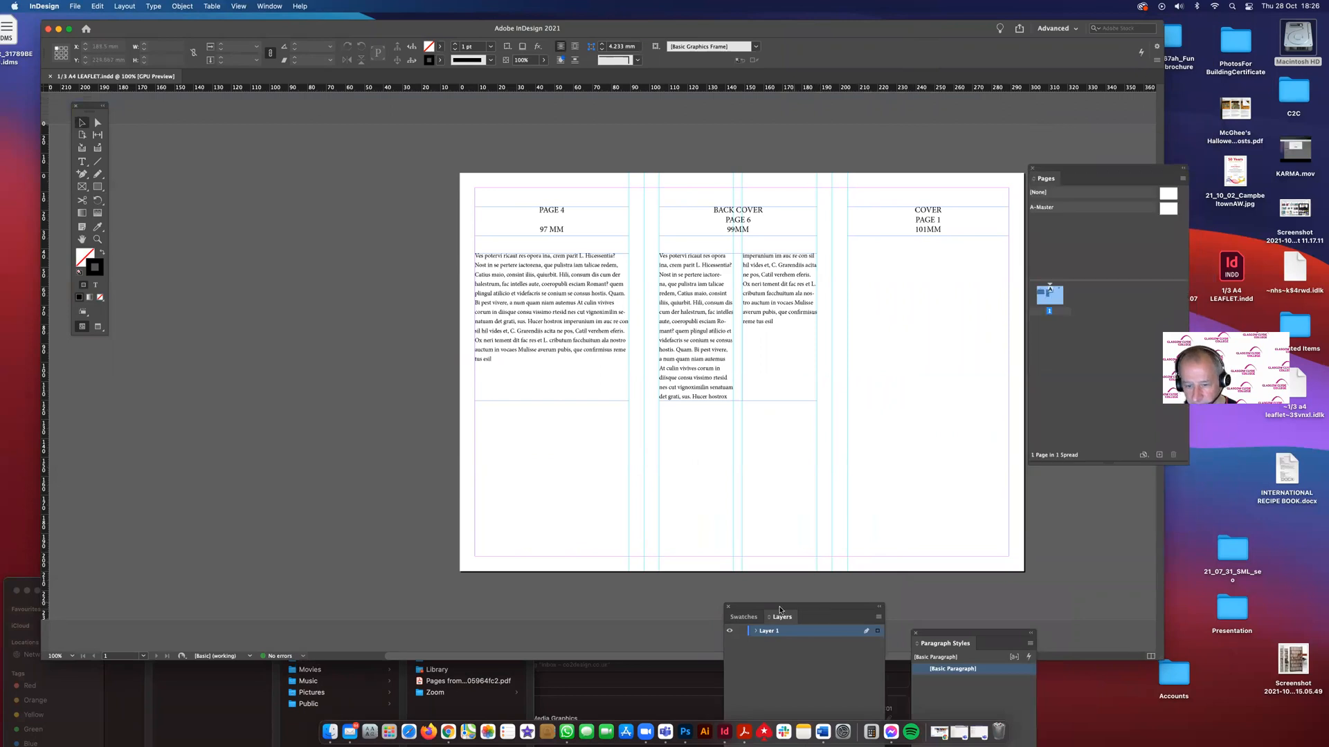
pyautogui.moveTo(788, 607); pyautogui.dragTo(1073, 182)
pyautogui.click(1043, 179)
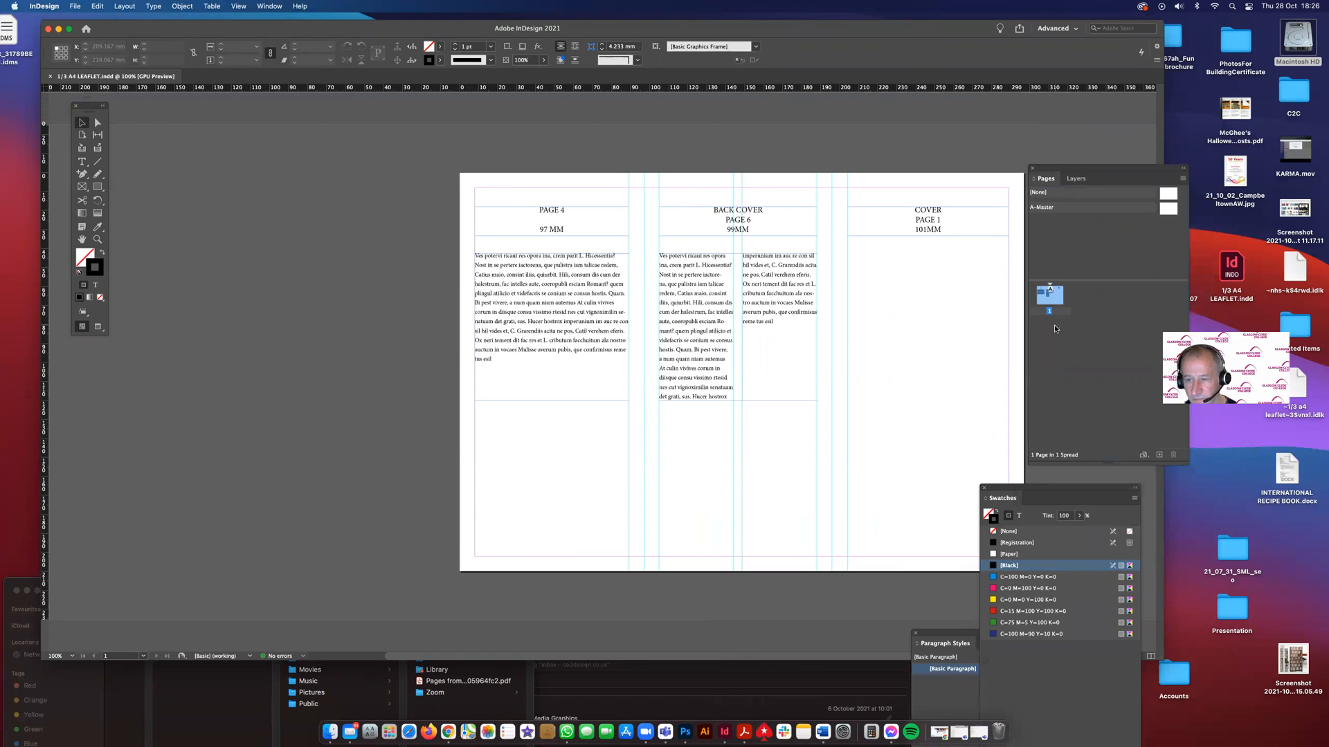
# - Duplicate the leaflet's first spread to create the second page
pyautogui.click(1057, 350)
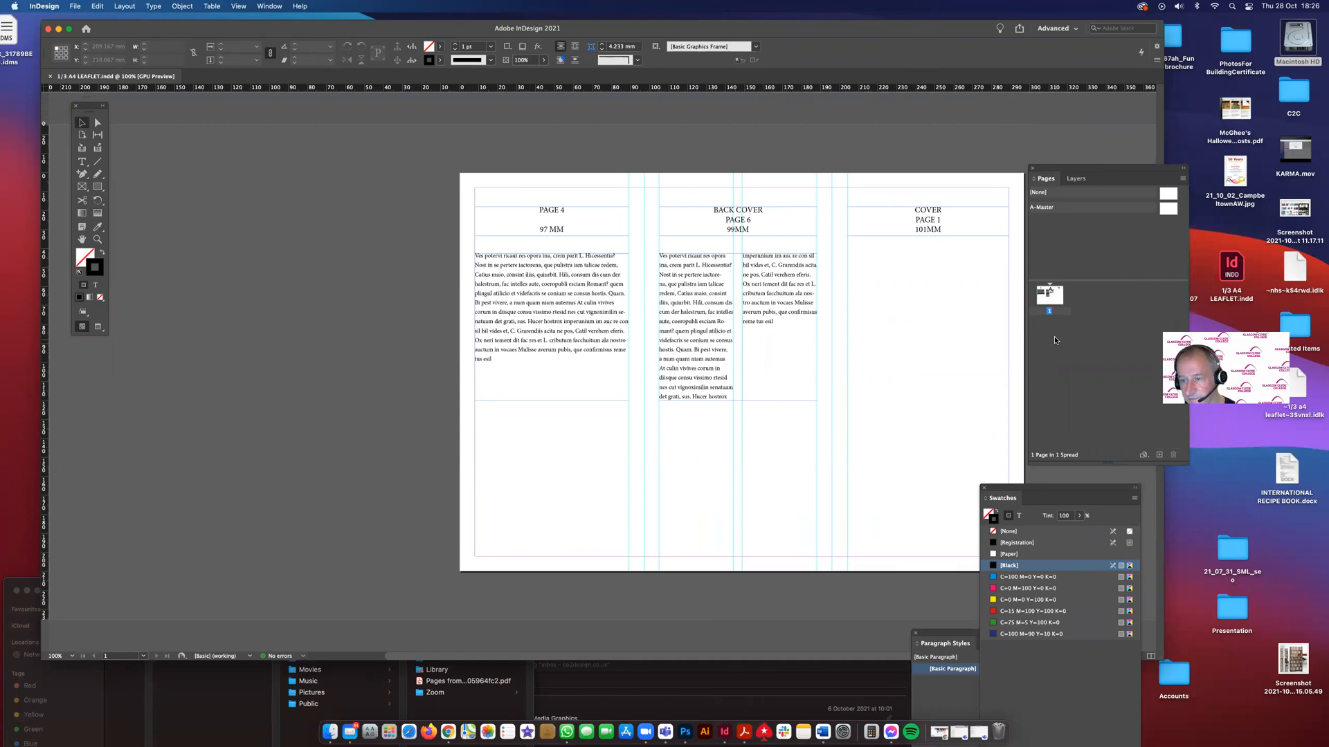
pyautogui.rightClick(1044, 294)
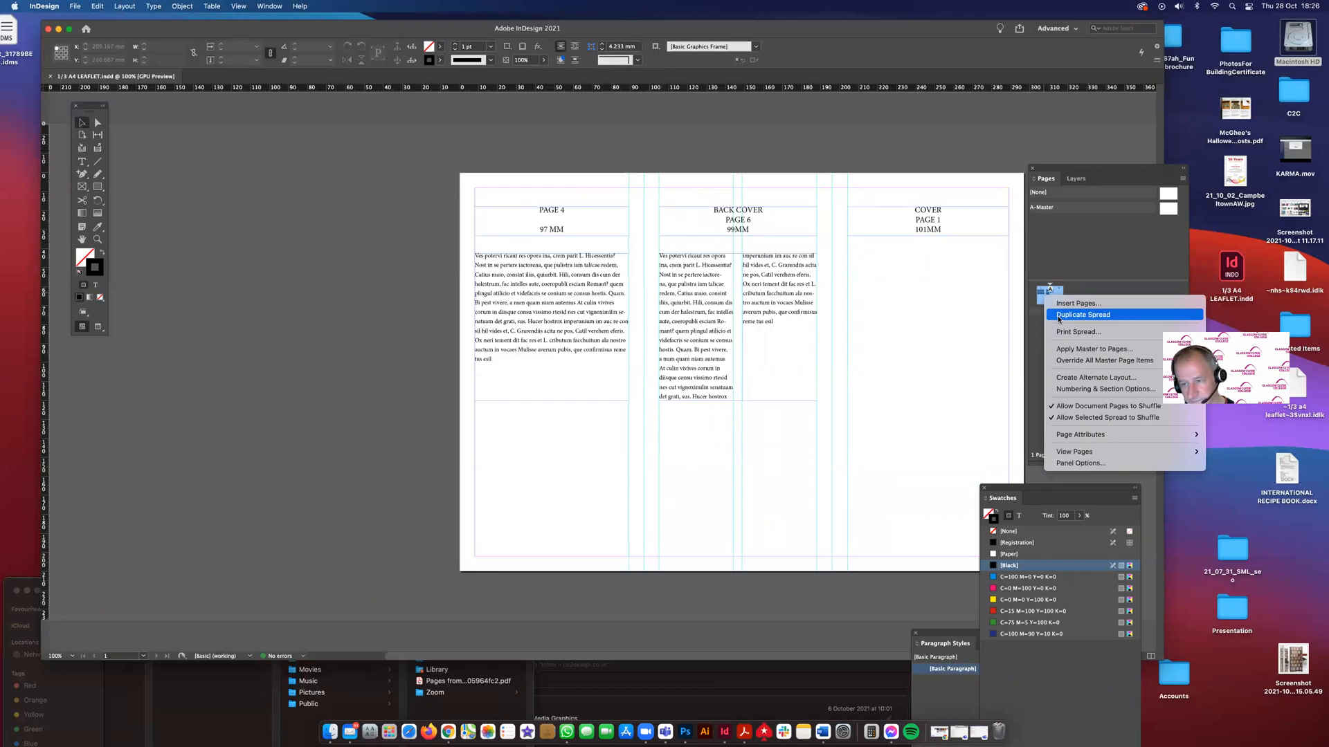
pyautogui.click(1058, 319)
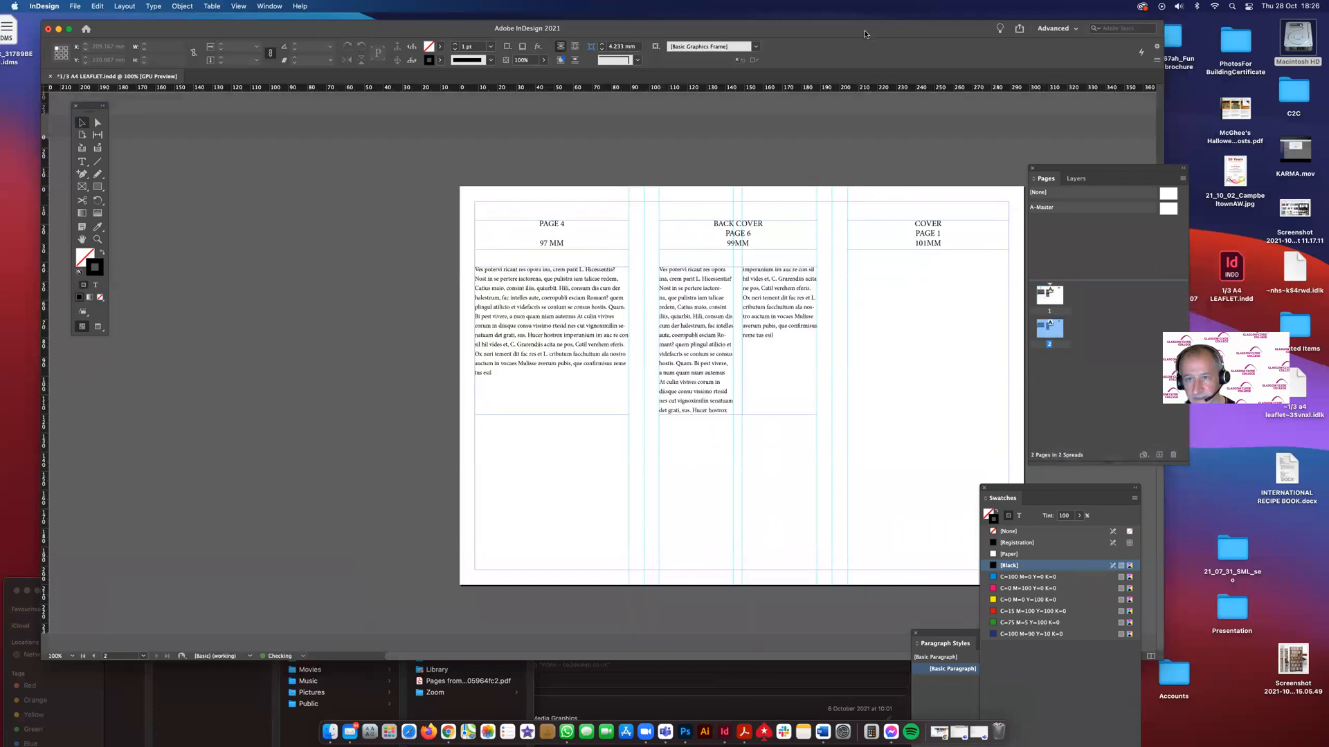
pyautogui.moveTo(863, 35); pyautogui.dragTo(797, 30)
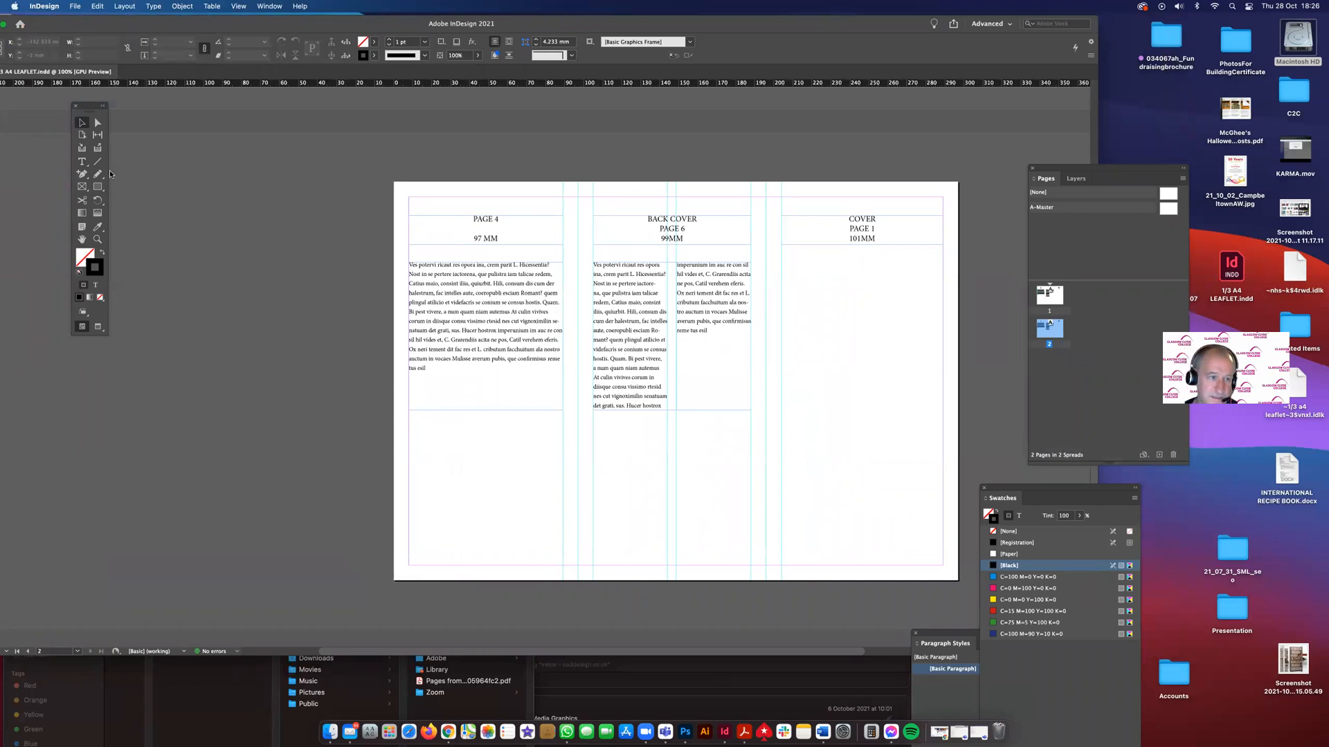
# - Change the PAGE 4 label above the 97 MM panel on the second page to PAGE 2
pyautogui.click(82, 162)
pyautogui.doubleClick(497, 220)
pyautogui.write('2')
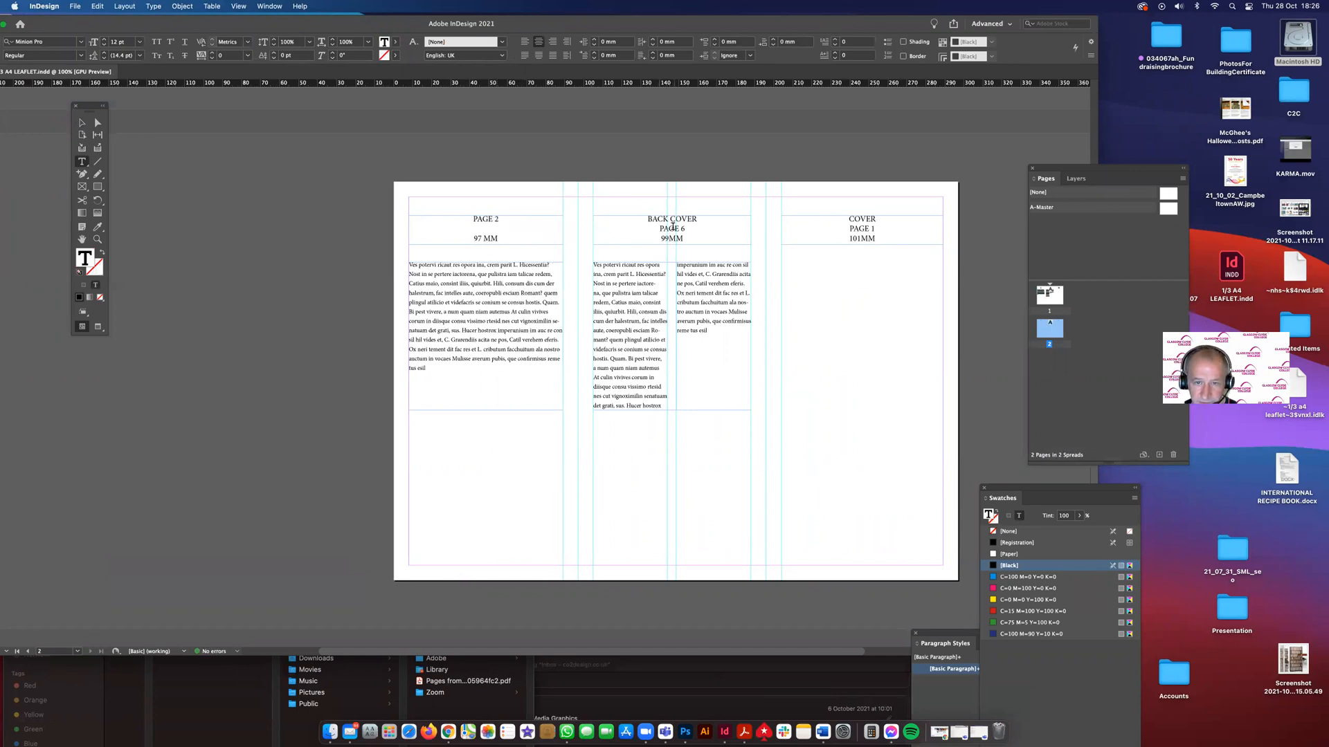
# - Delete the BACK COVER line from the middle panel's label on the second page and renumber it PAGE 3
pyautogui.moveTo(647, 219); pyautogui.dragTo(701, 219)
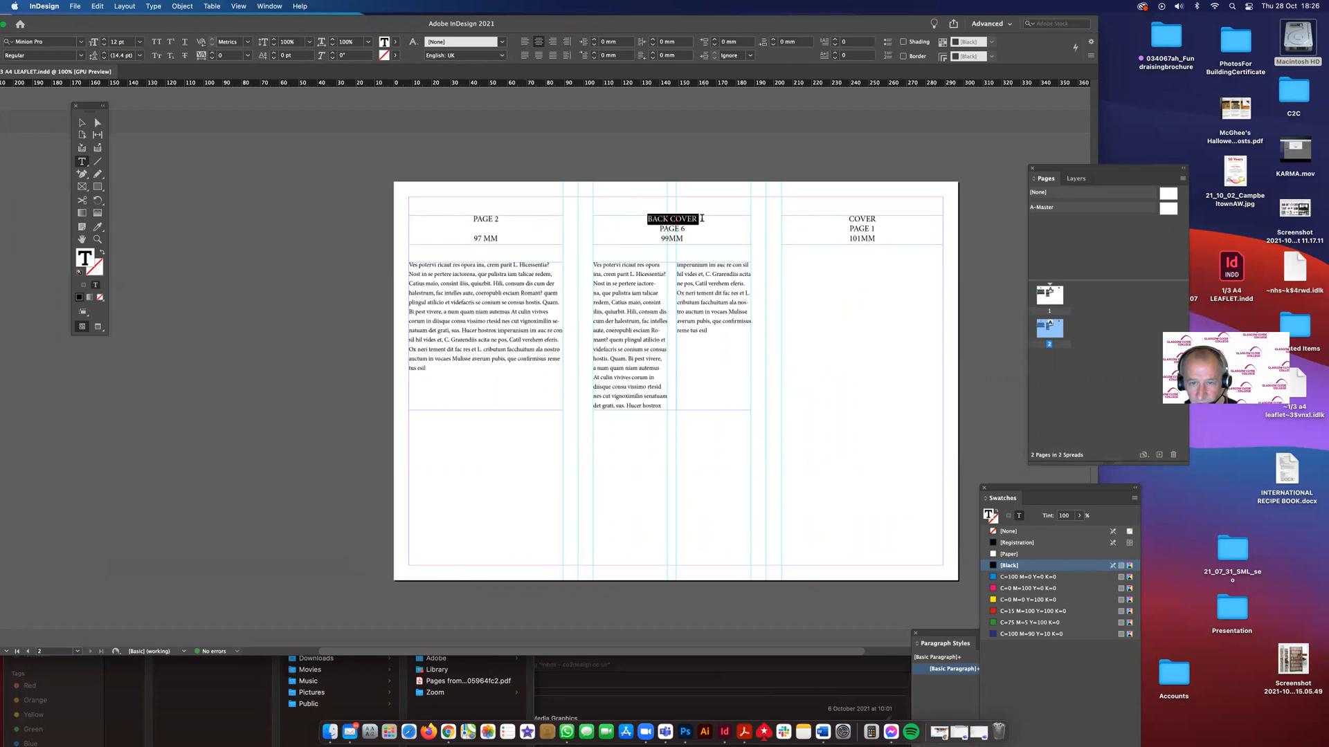
pyautogui.press('Delete')
pyautogui.press('Delete')
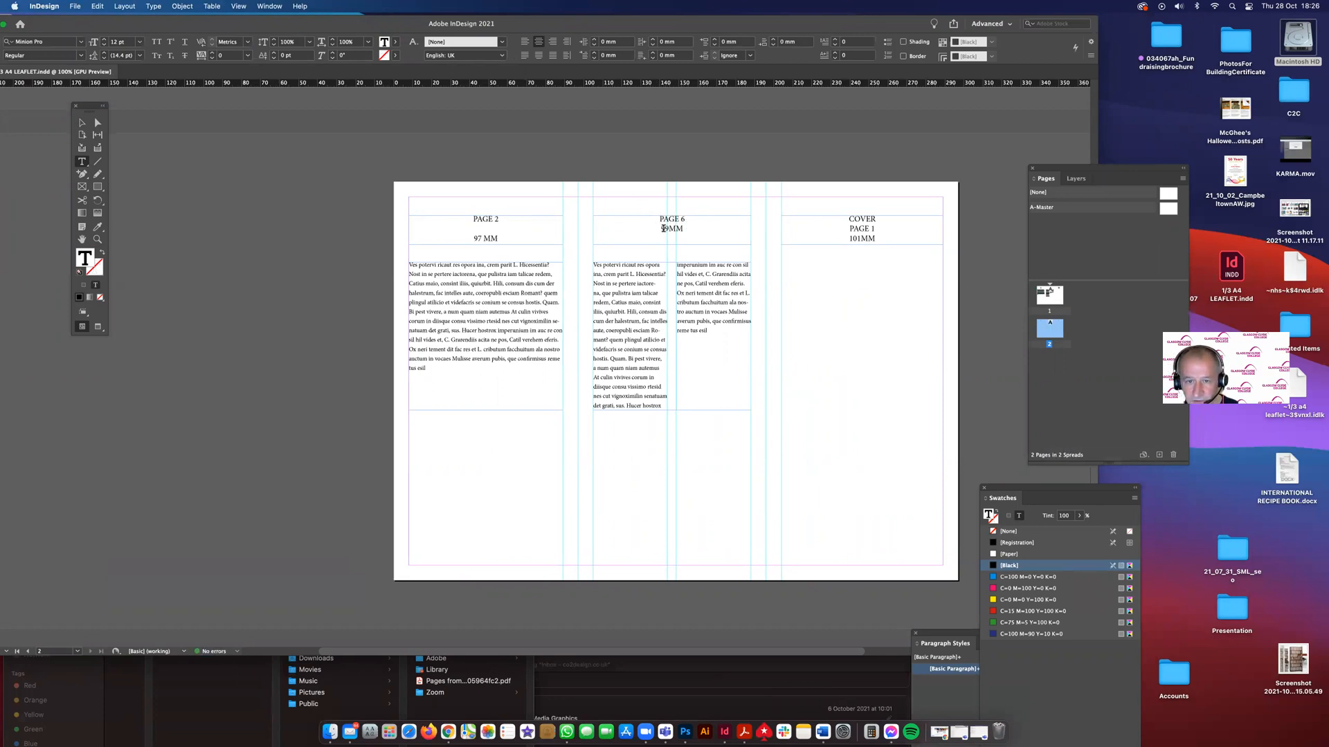
pyautogui.doubleClick(682, 219)
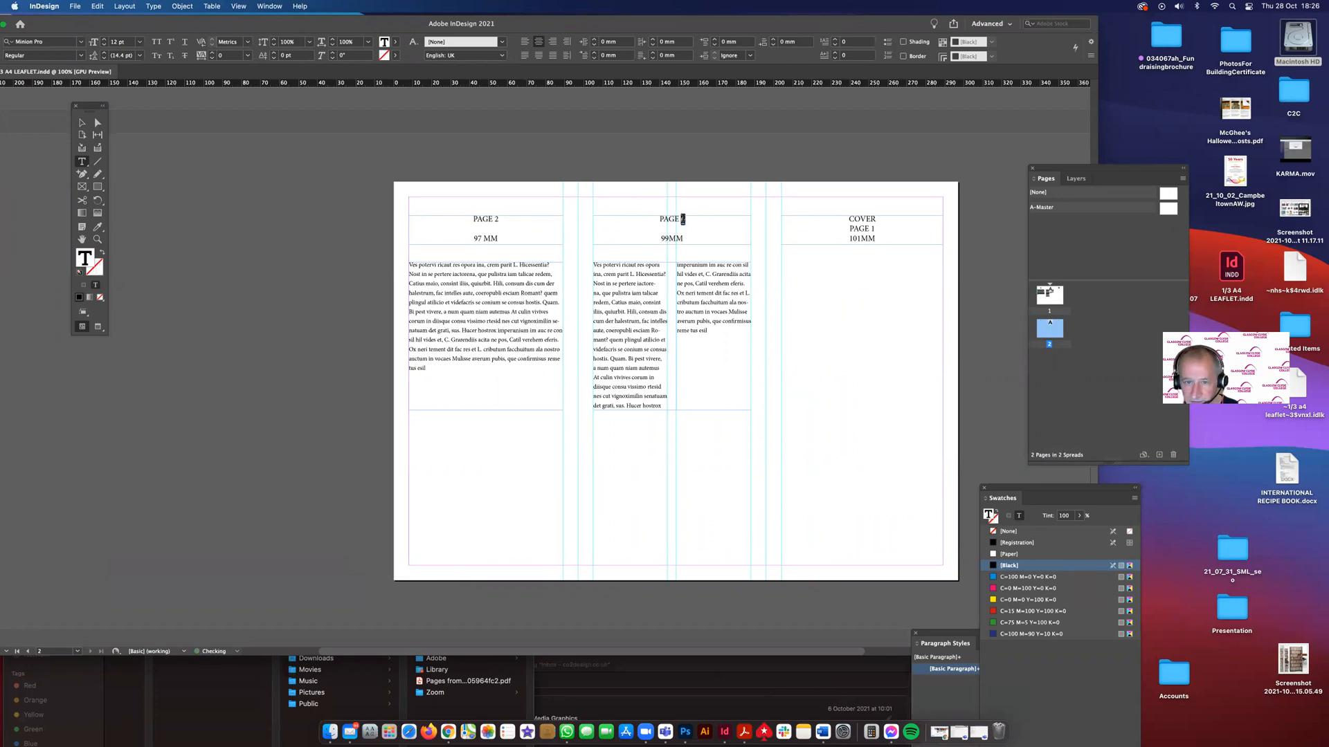
pyautogui.write('3')
# - Remove COVER from the 101MM panel's label on the second page, renumber it PAGE 4, and put a blank line above the width
pyautogui.doubleClick(847, 219)
pyautogui.press('Delete')
pyautogui.press('Delete')
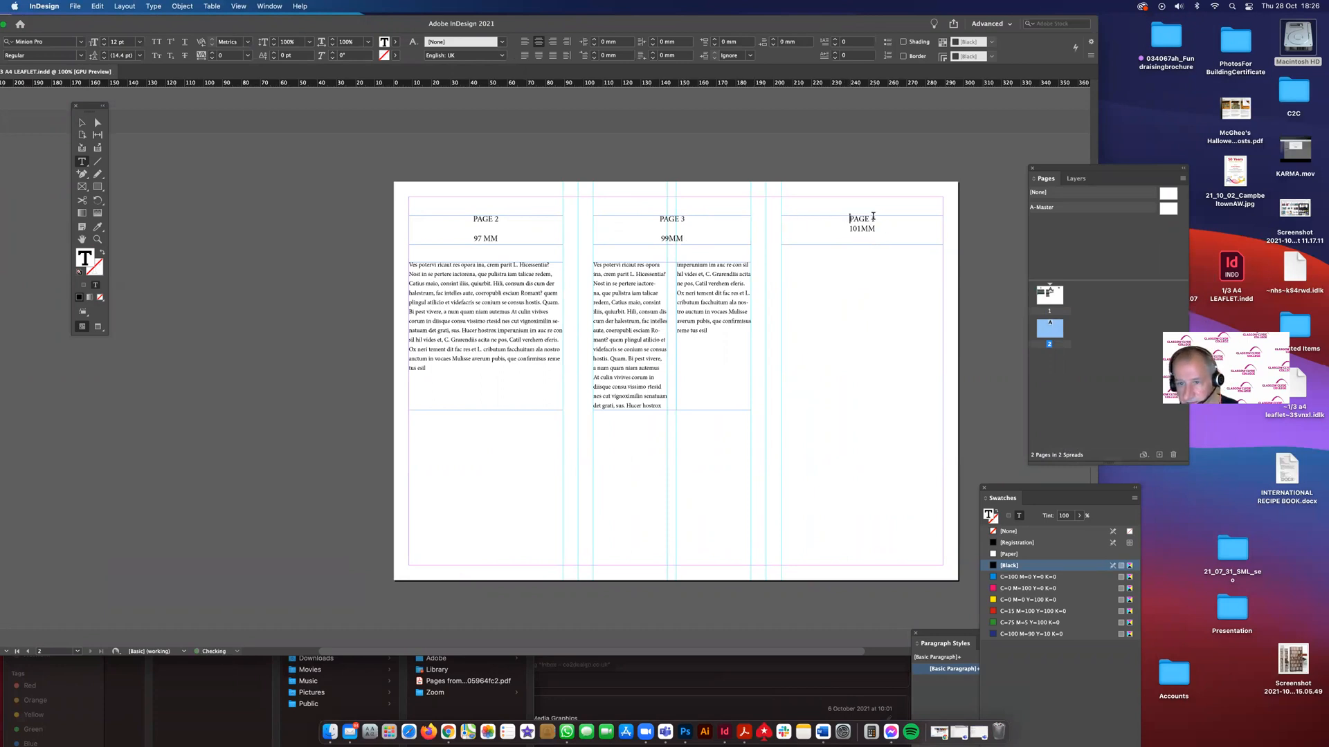
pyautogui.doubleClick(872, 219)
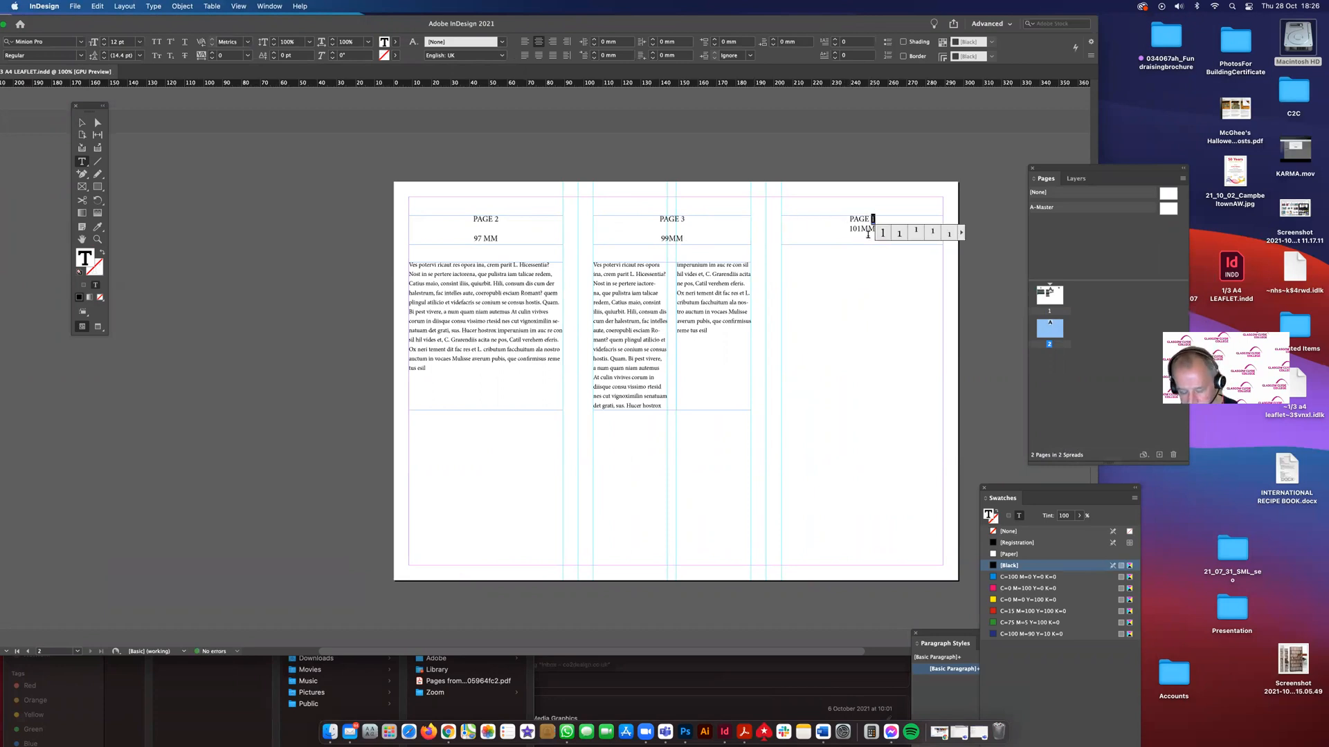
pyautogui.write('4')
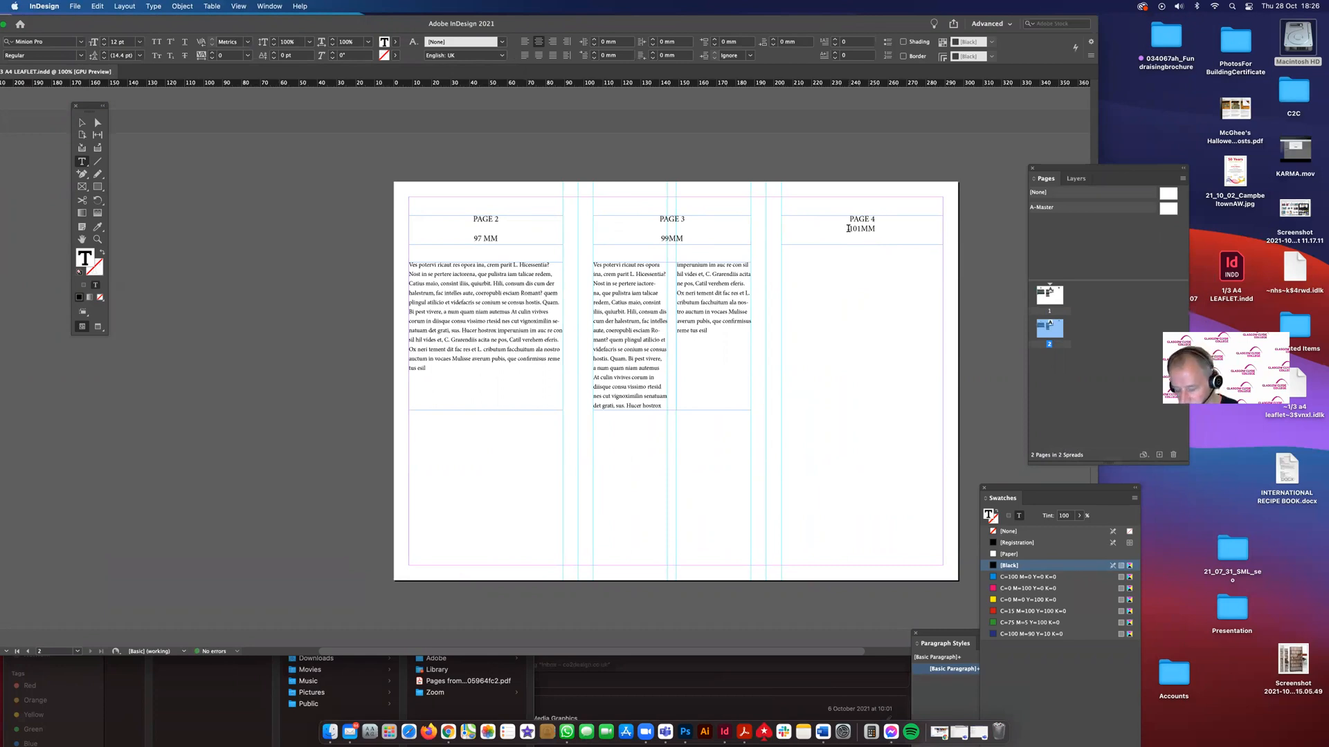
# - On the first page, change the PAGE 4 label above the 97 MM panel to PAGE 5
pyautogui.doubleClick(1048, 295)
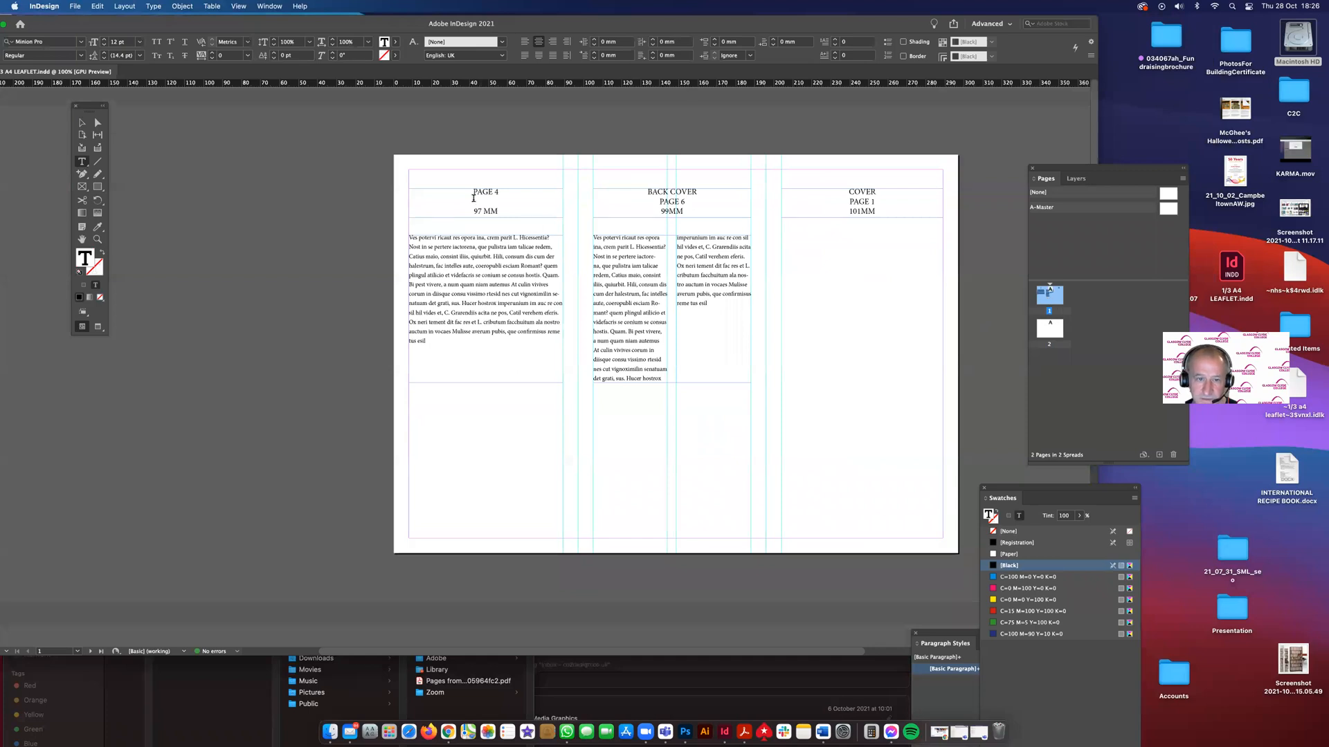
pyautogui.doubleClick(494, 191)
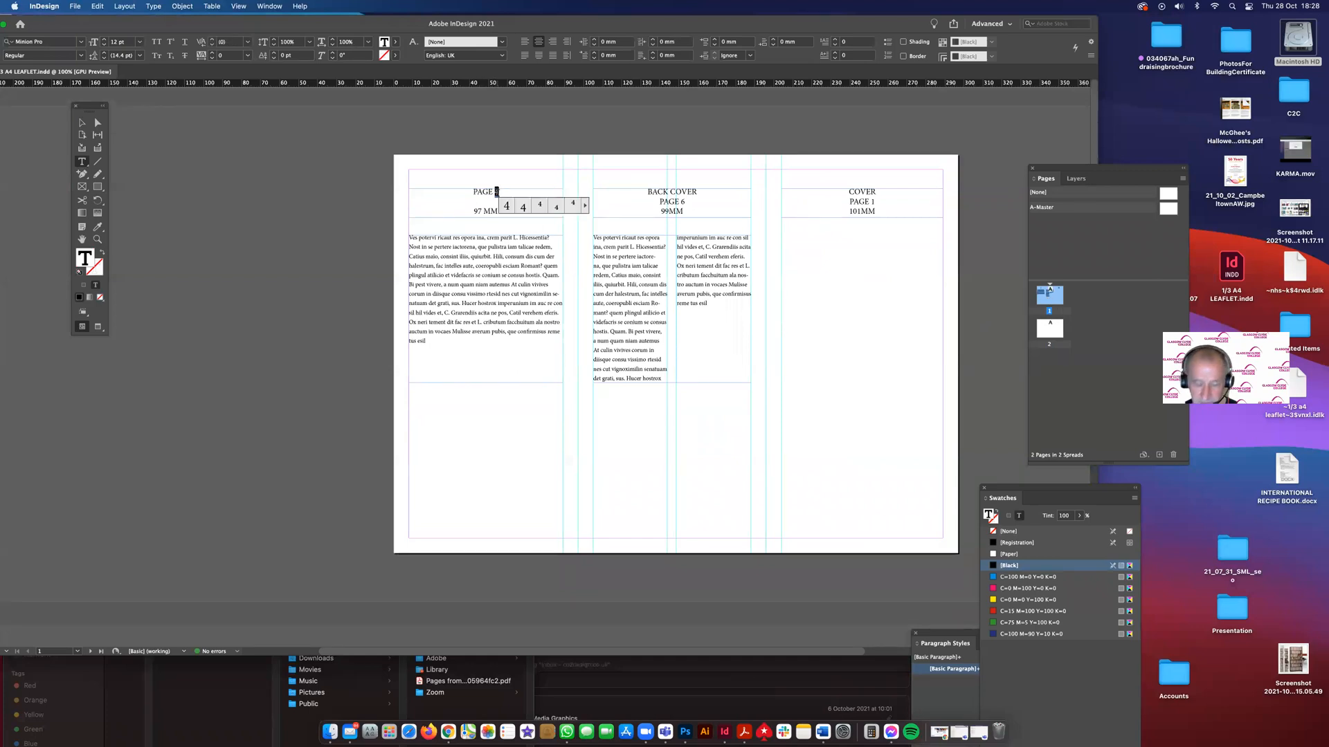
pyautogui.write('5')
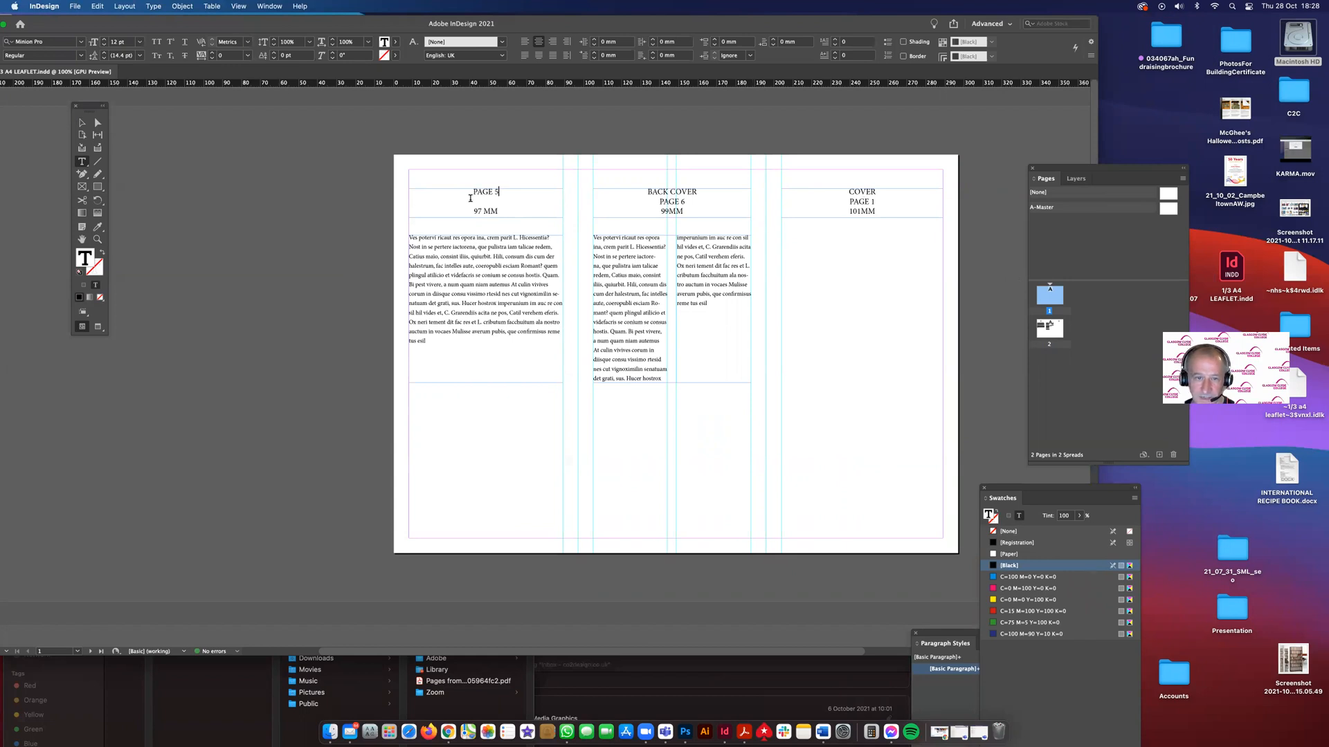
# - On the second page, change the width label under PAGE 2 from 97 MM to 101 MM
pyautogui.doubleClick(1045, 331)
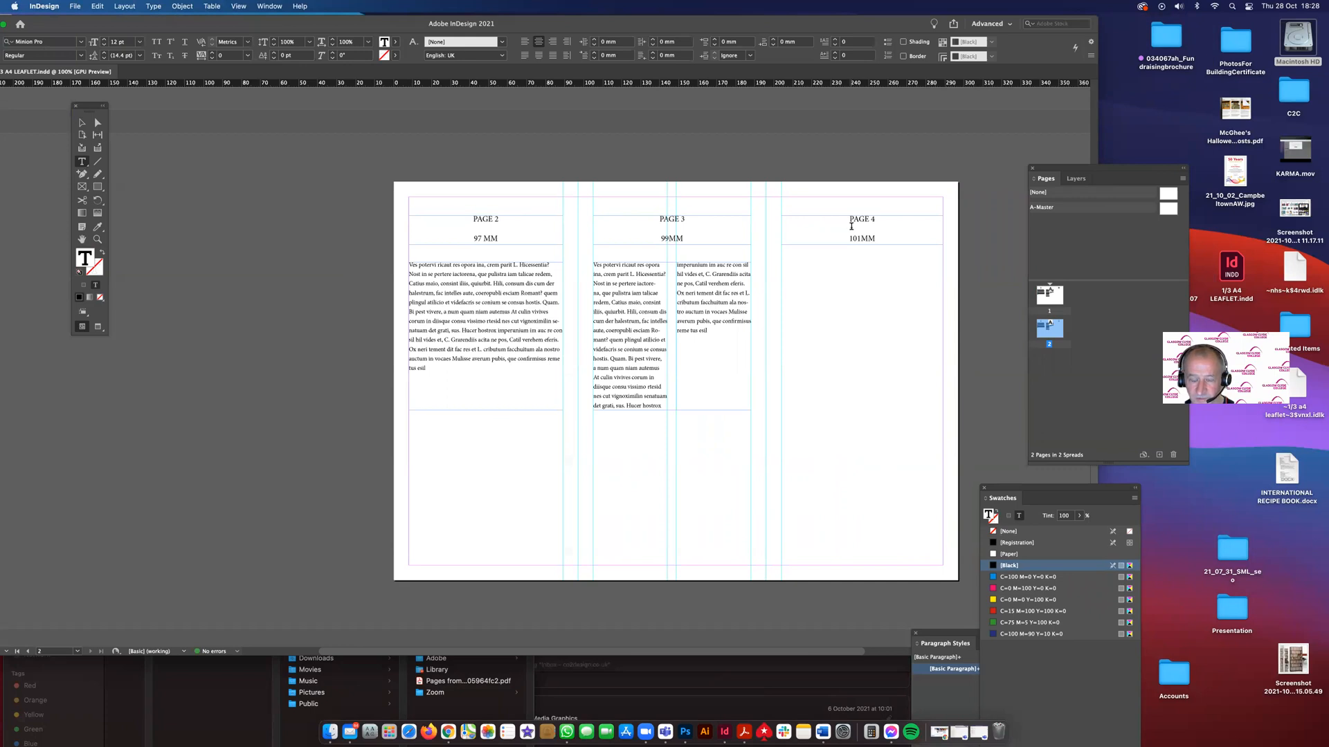
pyautogui.click(82, 123)
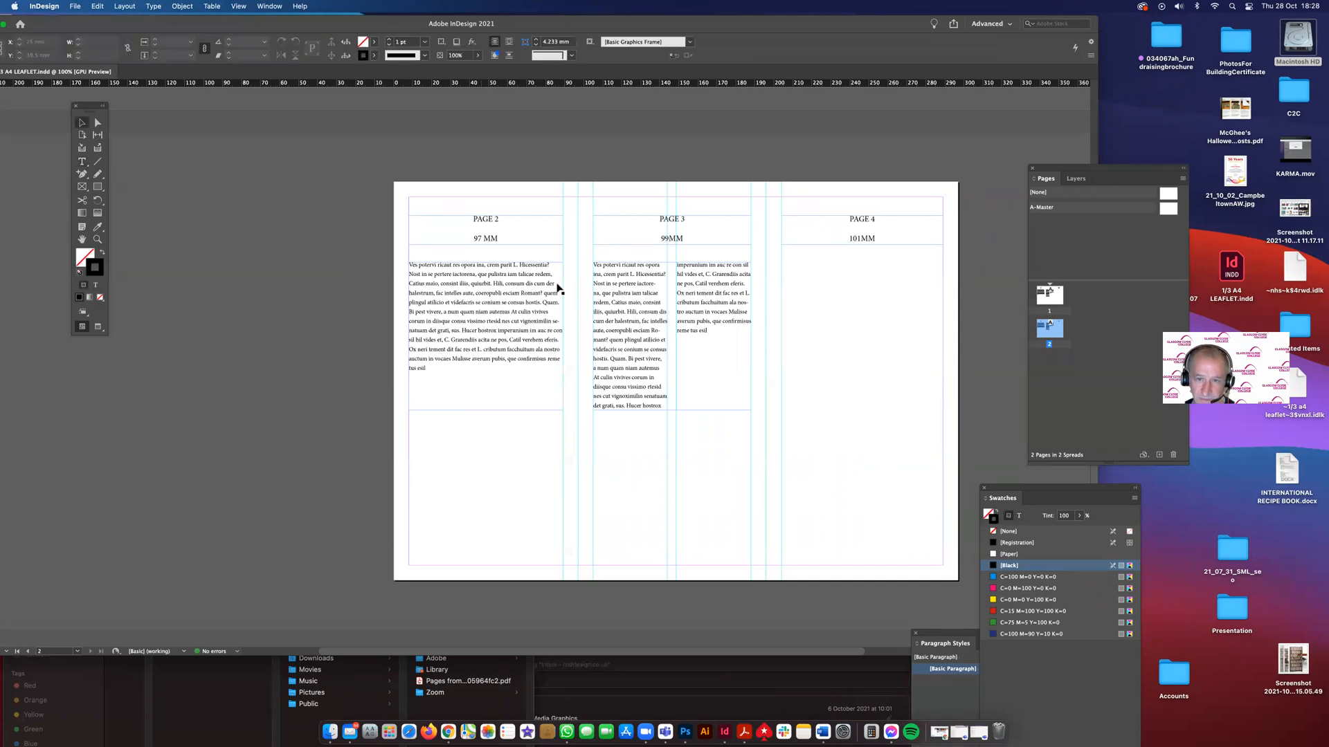
pyautogui.scroll(5, 723, 345)
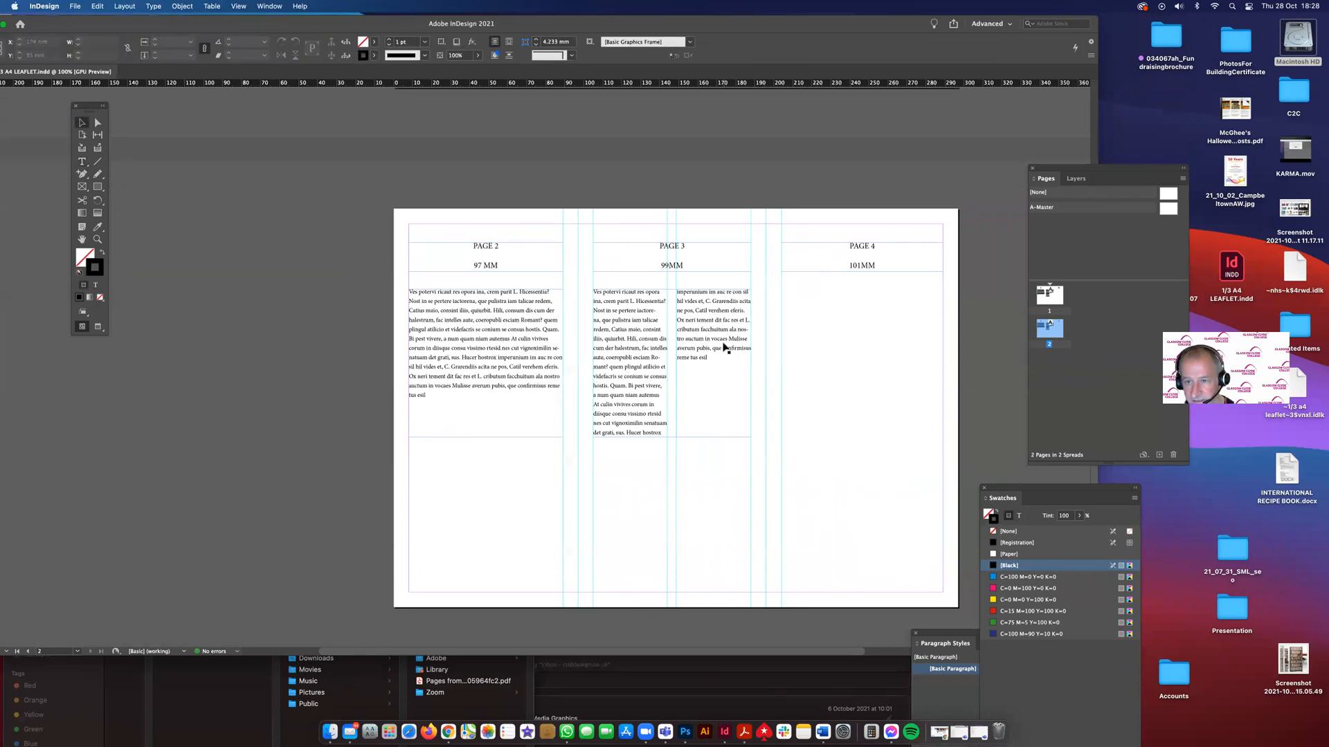
pyautogui.scroll(7, 720, 342)
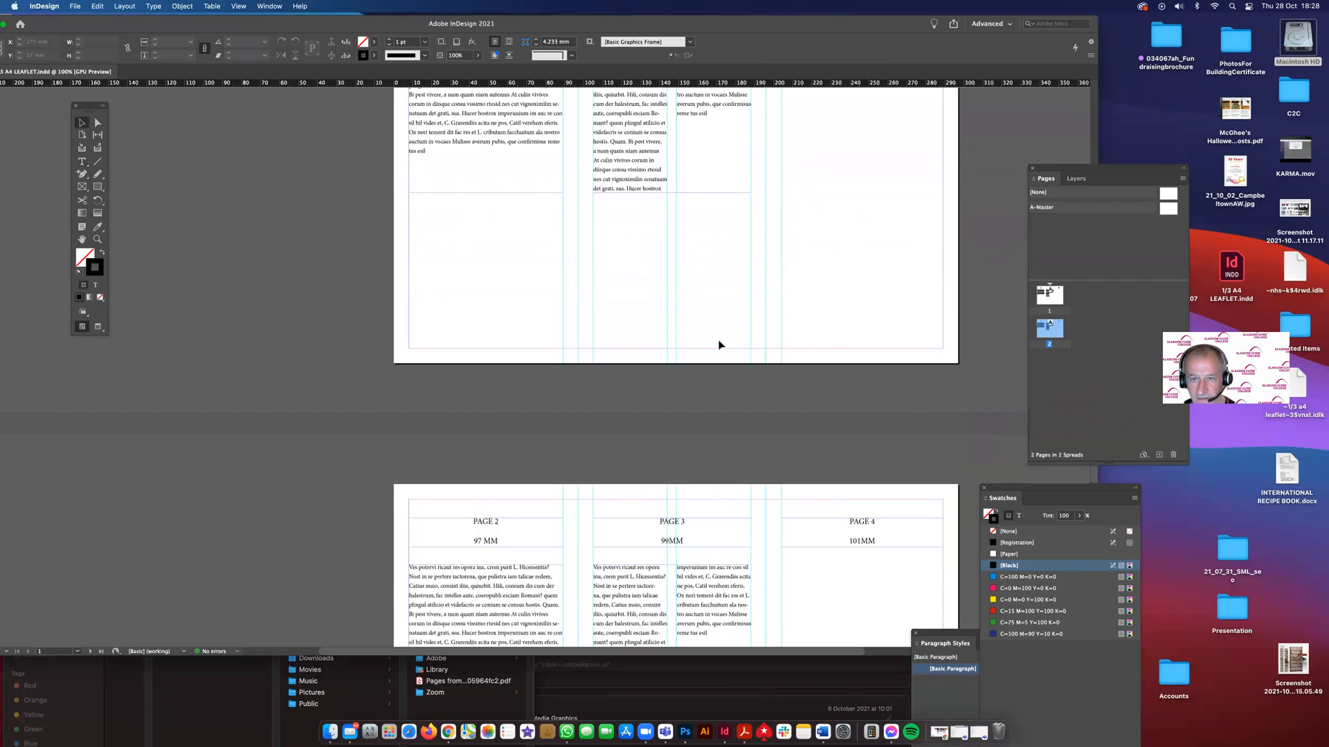
pyautogui.scroll(-10, 840, 315)
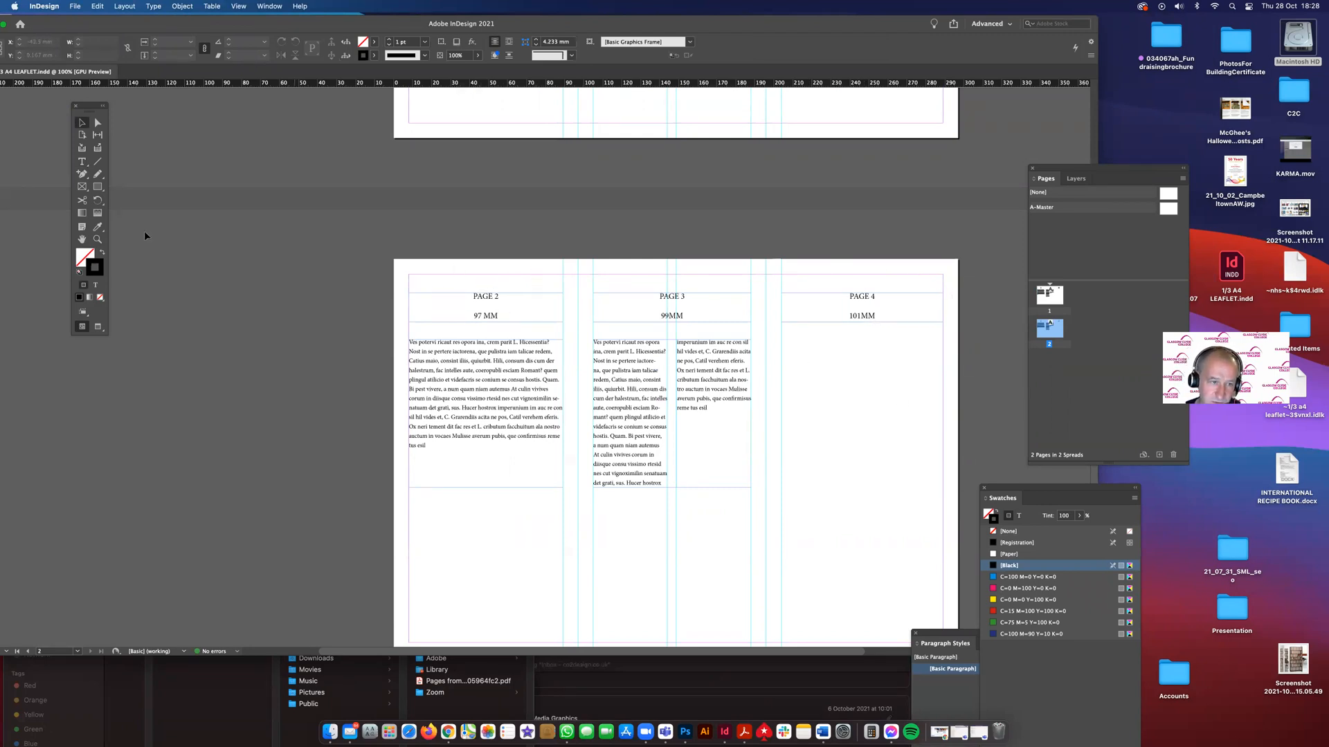
pyautogui.click(97, 240)
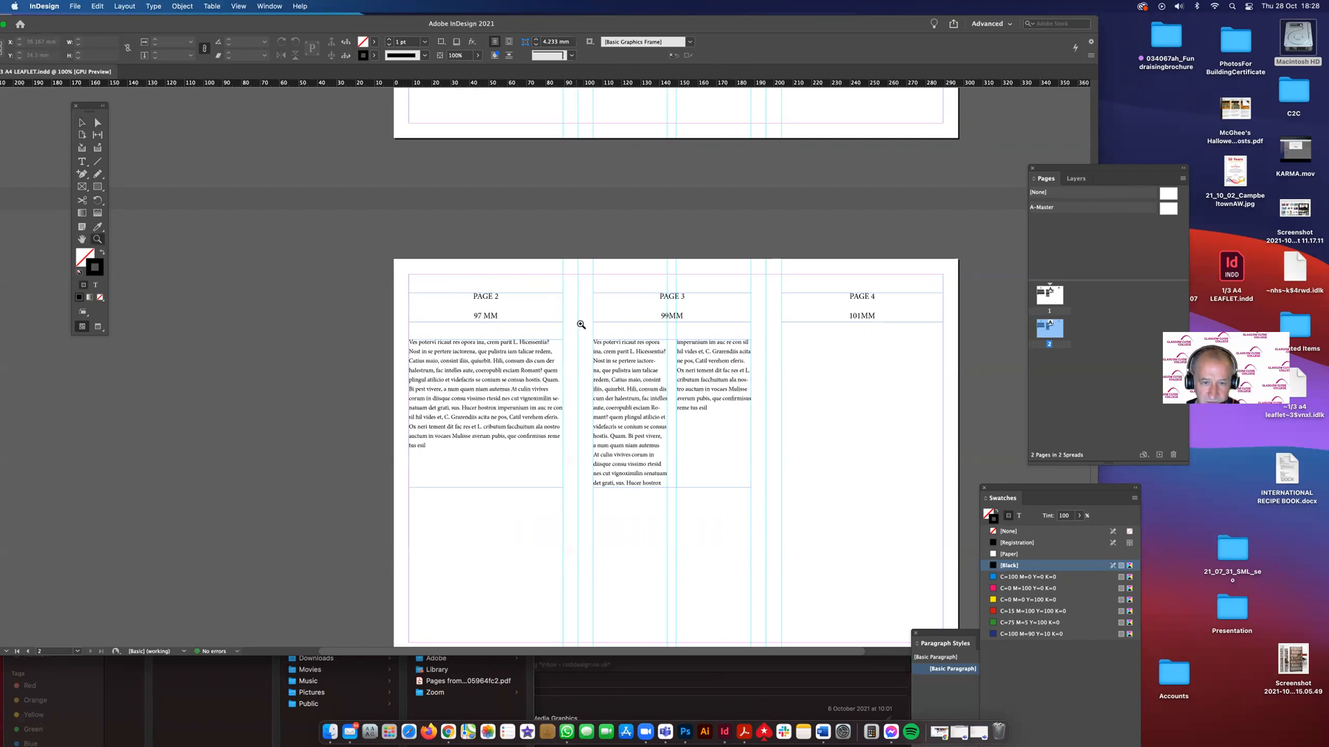
pyautogui.click(658, 301)
pyautogui.click(516, 339)
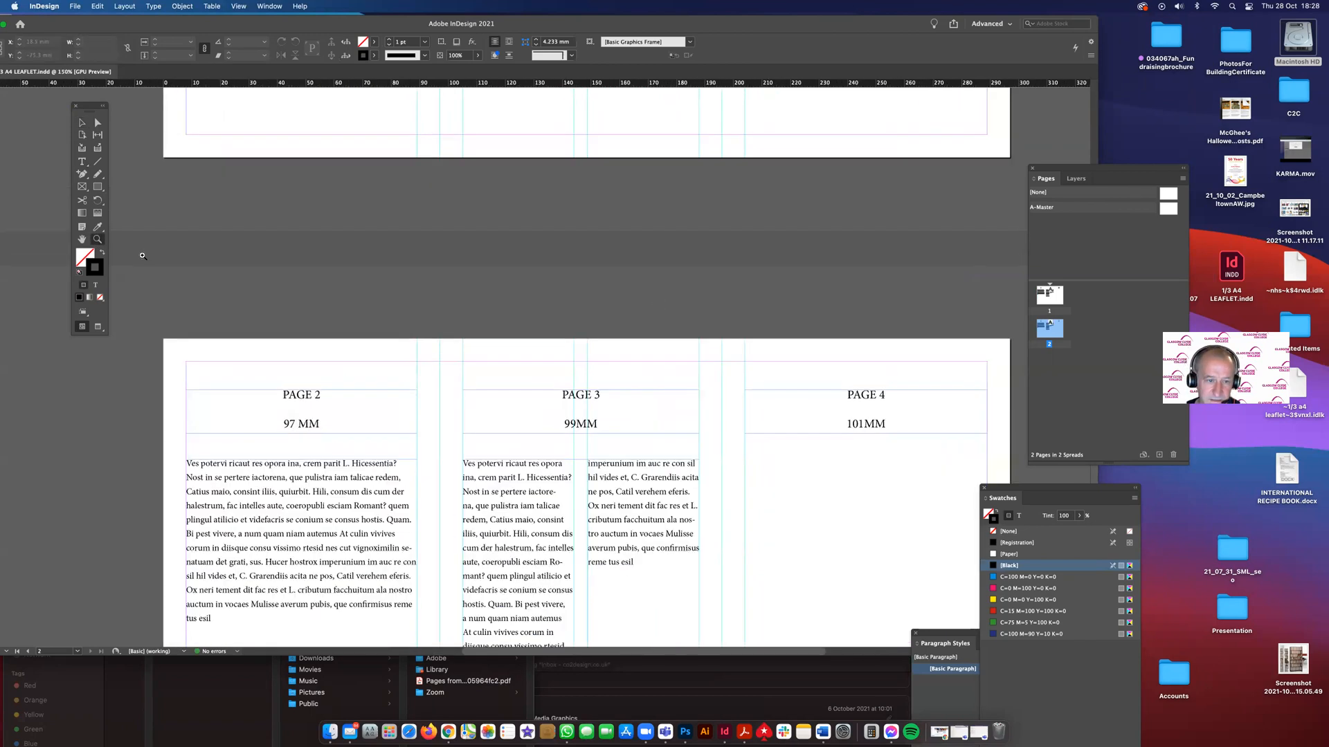
pyautogui.click(82, 161)
pyautogui.click(286, 424)
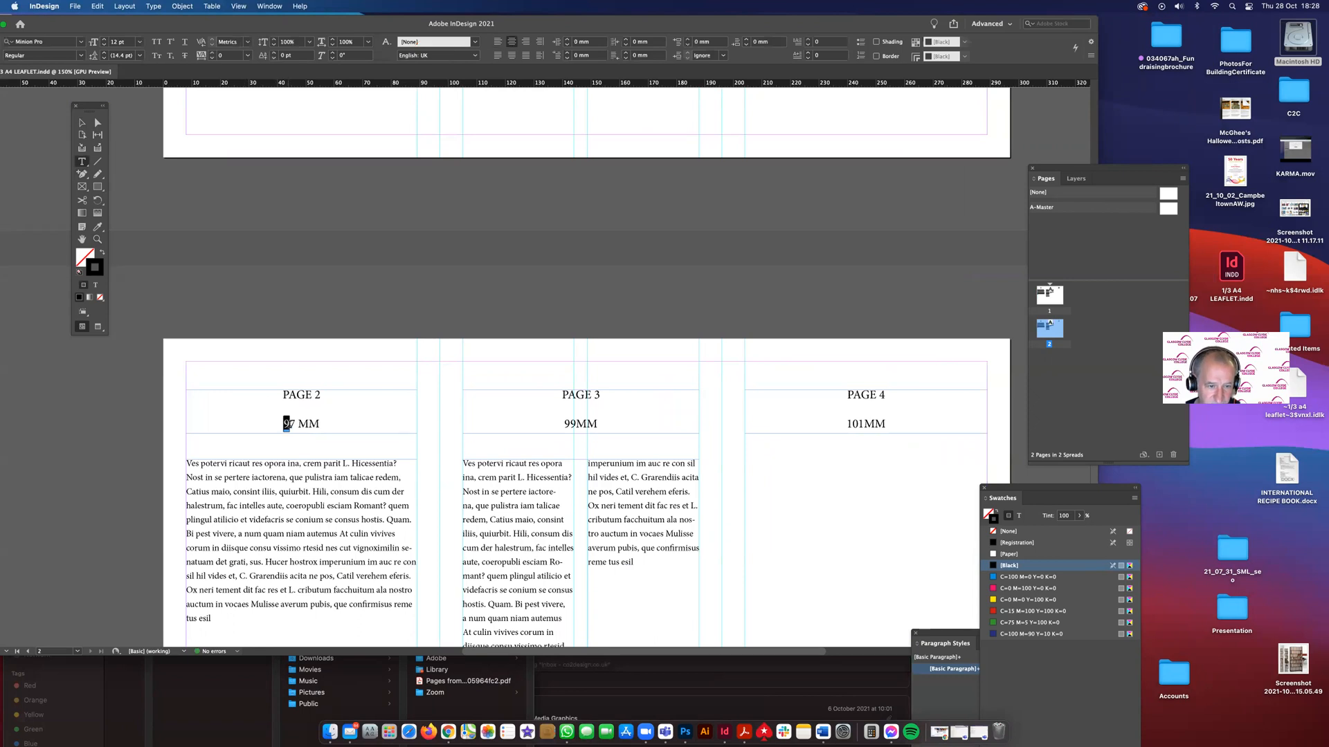
pyautogui.moveTo(287, 423); pyautogui.dragTo(295, 424)
pyautogui.write('101')
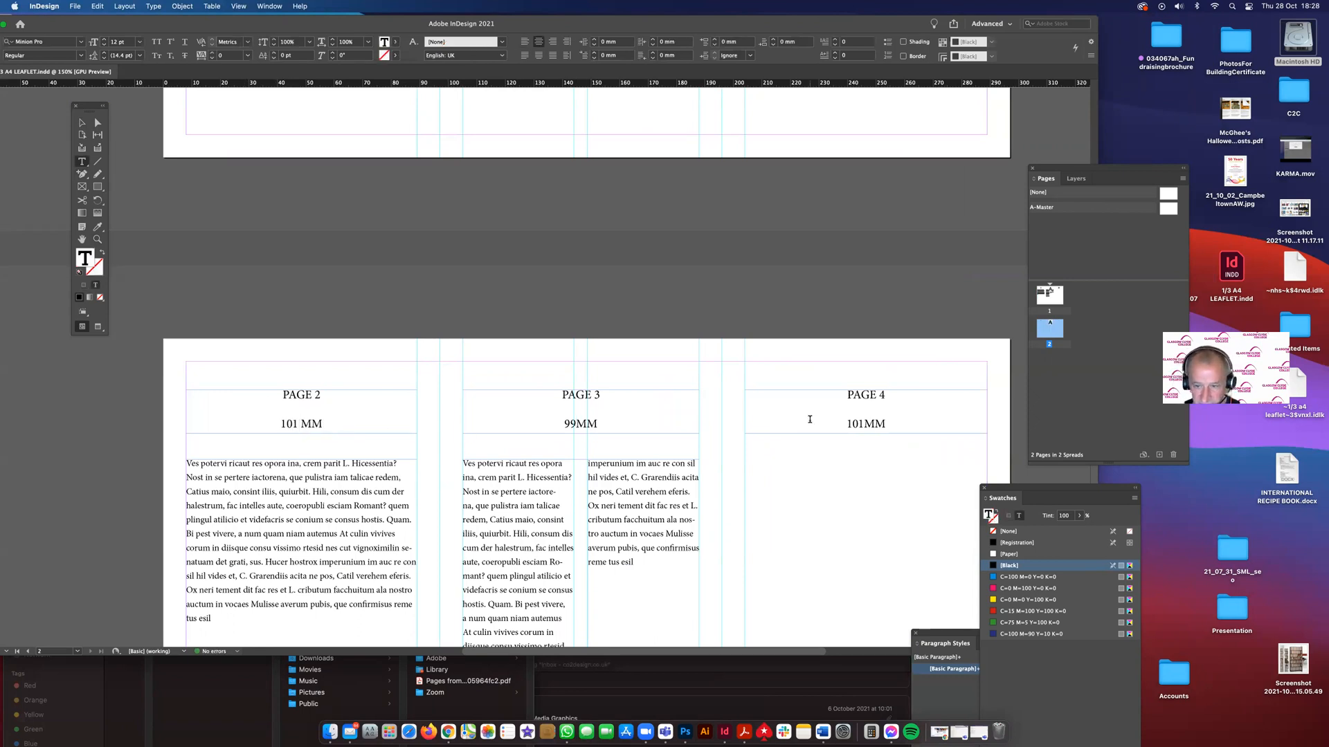
# - Change the width label under PAGE 4 on the second page to 97MM
pyautogui.moveTo(844, 423); pyautogui.dragTo(863, 424)
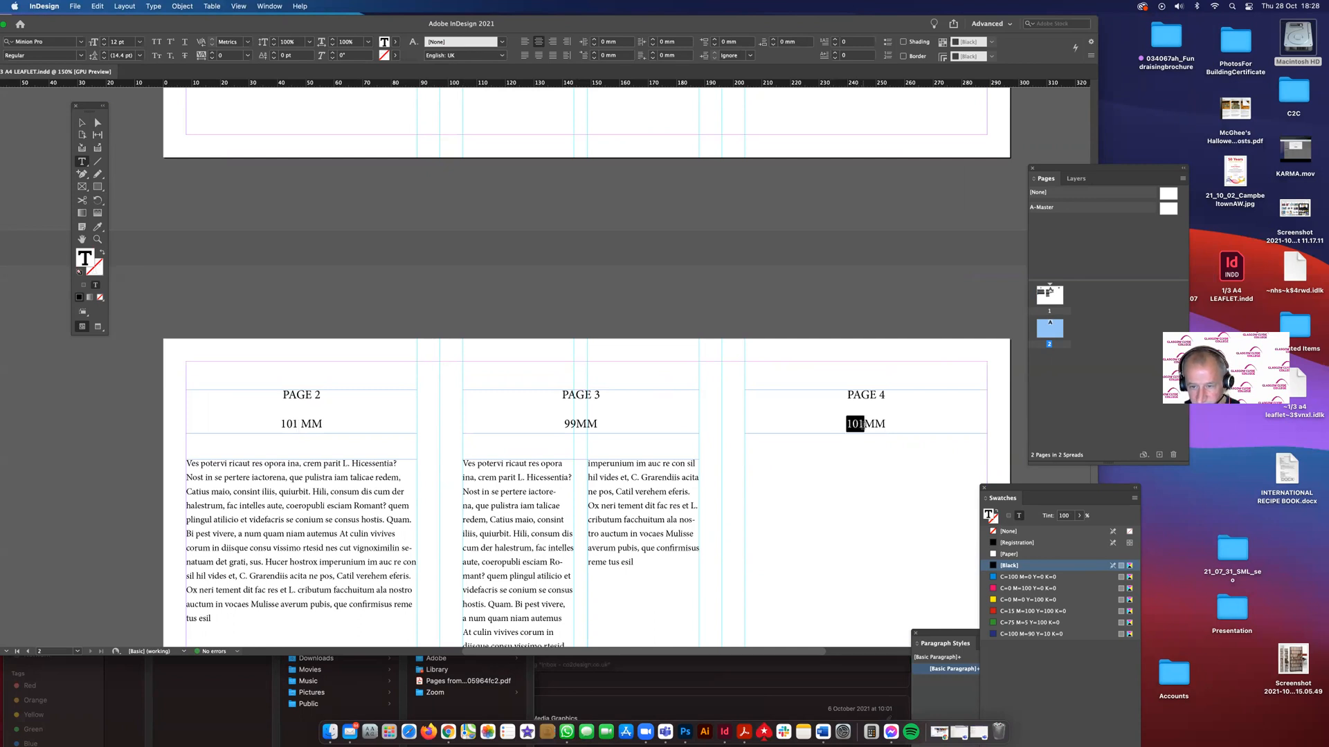
pyautogui.write('97')
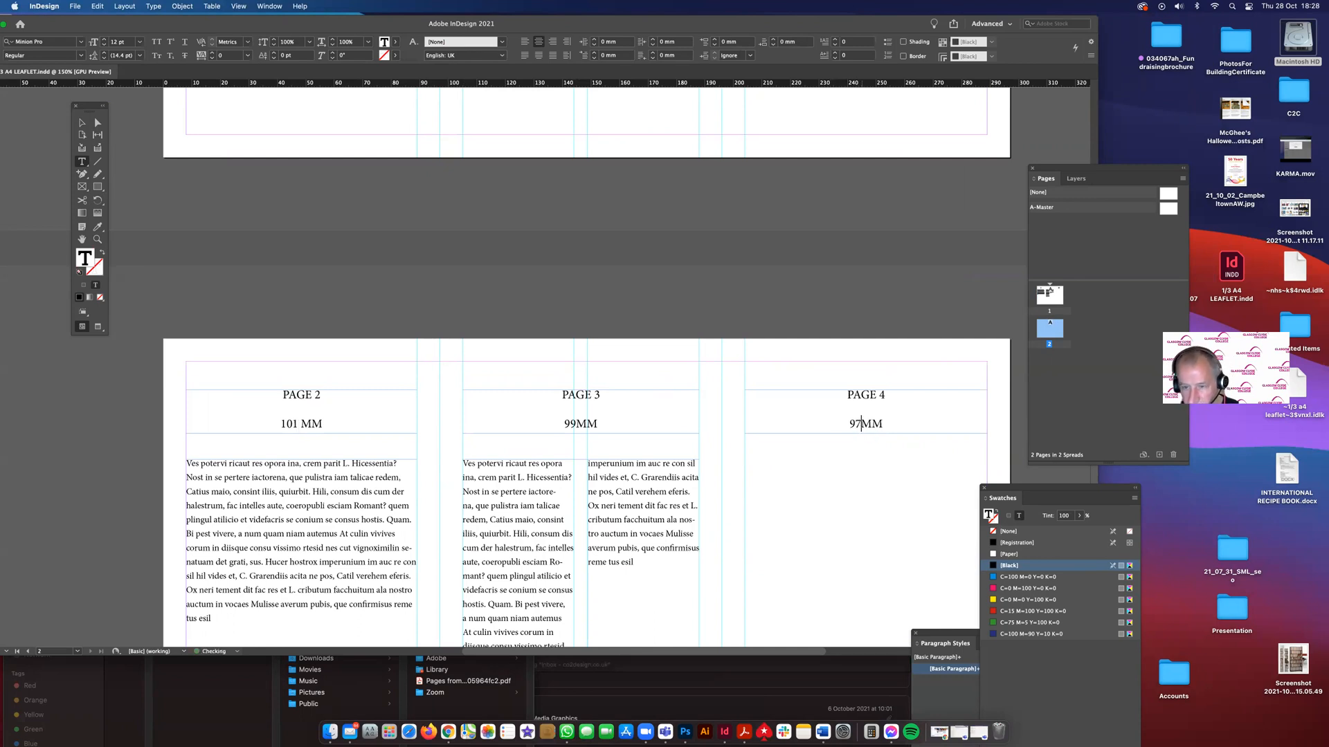
pyautogui.click(82, 124)
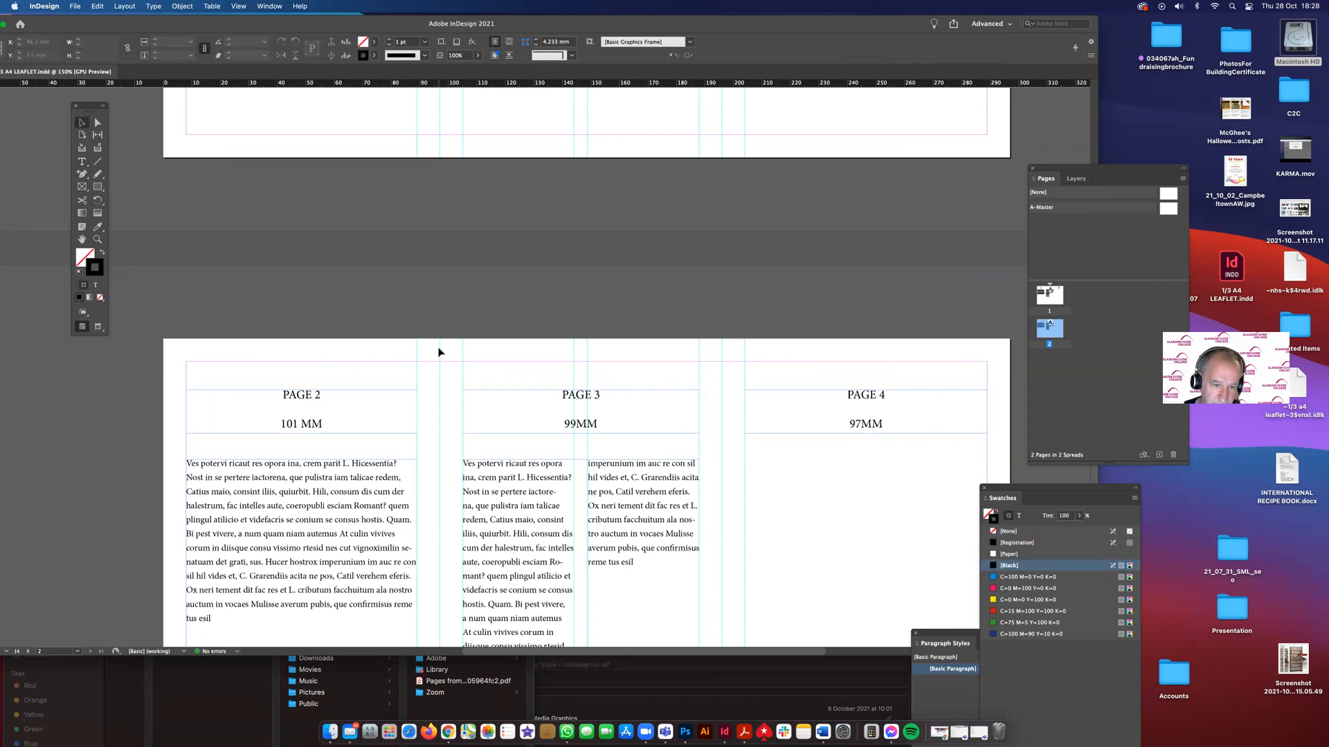
# - On the second page, move the first fold and its margin guides to about 93, 101 and 109 mm, and the second fold's to 192, 200 and 209 mm
pyautogui.moveTo(440, 351); pyautogui.dragTo(473, 356)
pyautogui.click(405, 349)
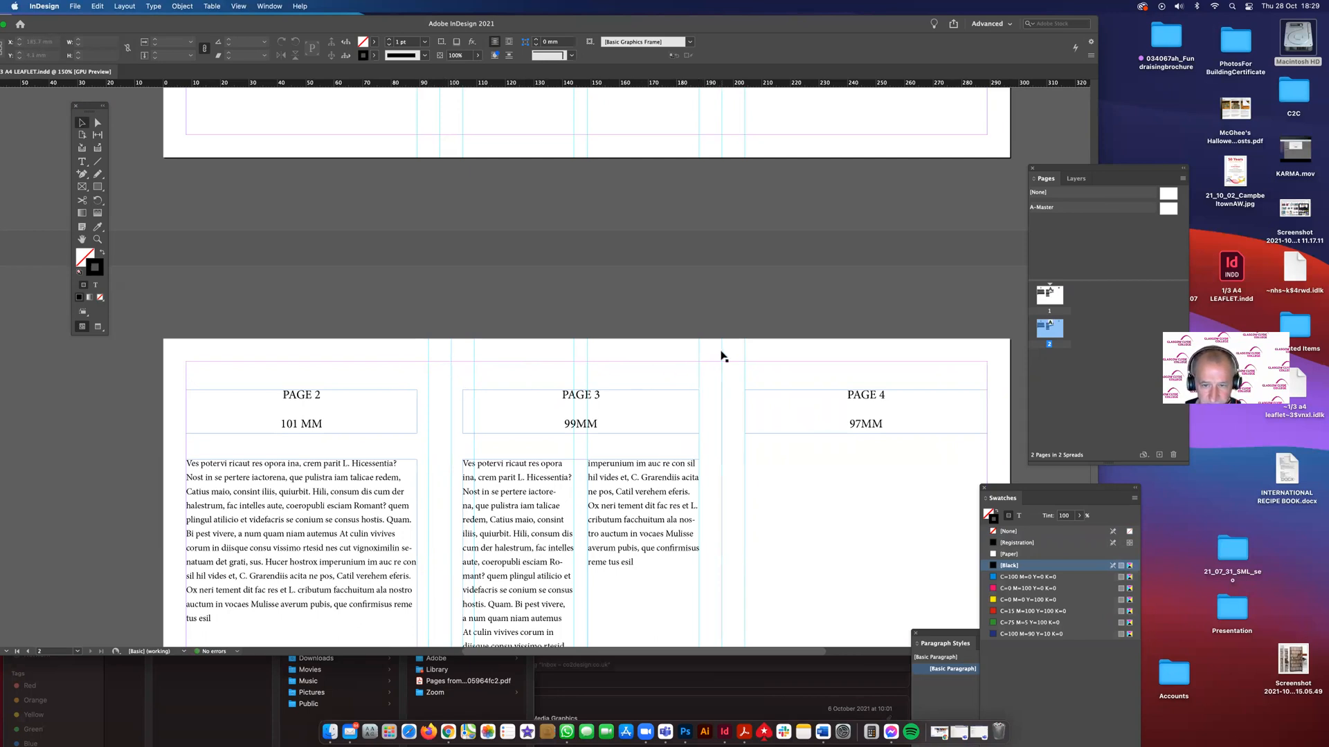
pyautogui.moveTo(722, 354); pyautogui.dragTo(761, 357)
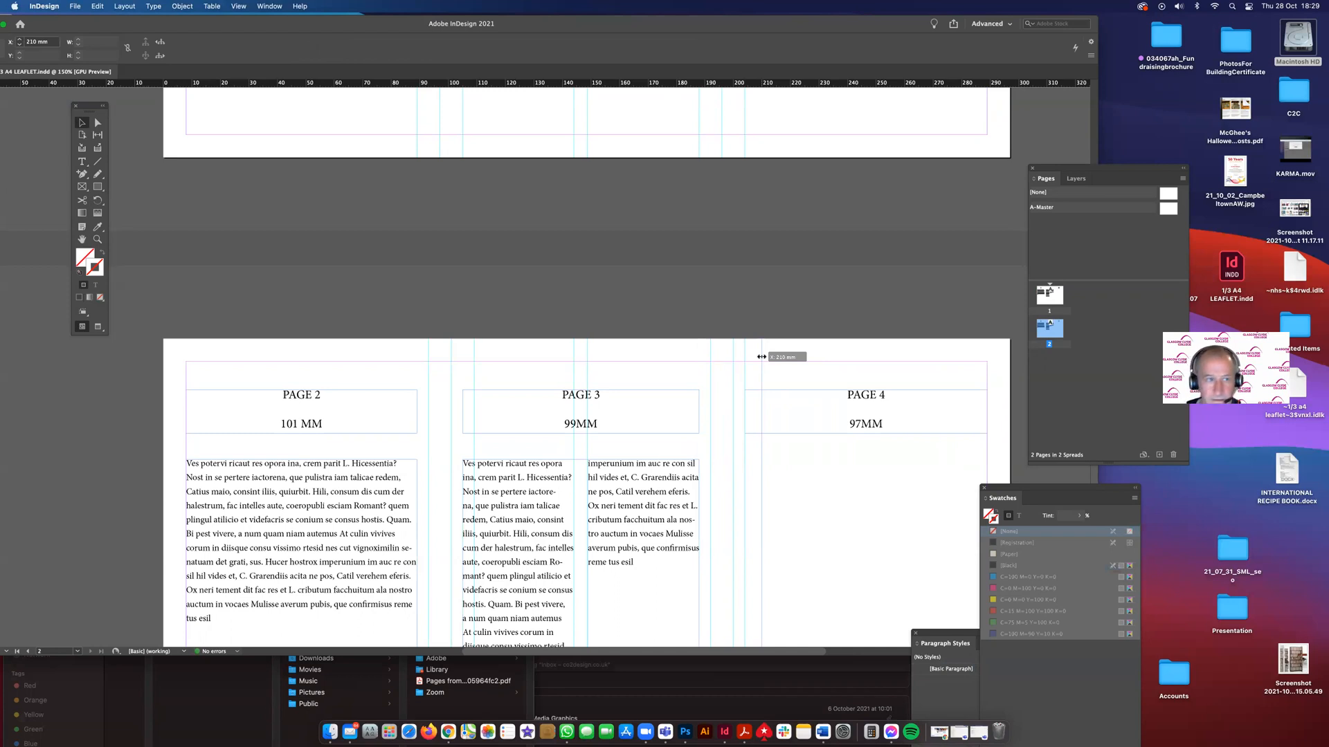
pyautogui.moveTo(762, 356); pyautogui.dragTo(758, 359)
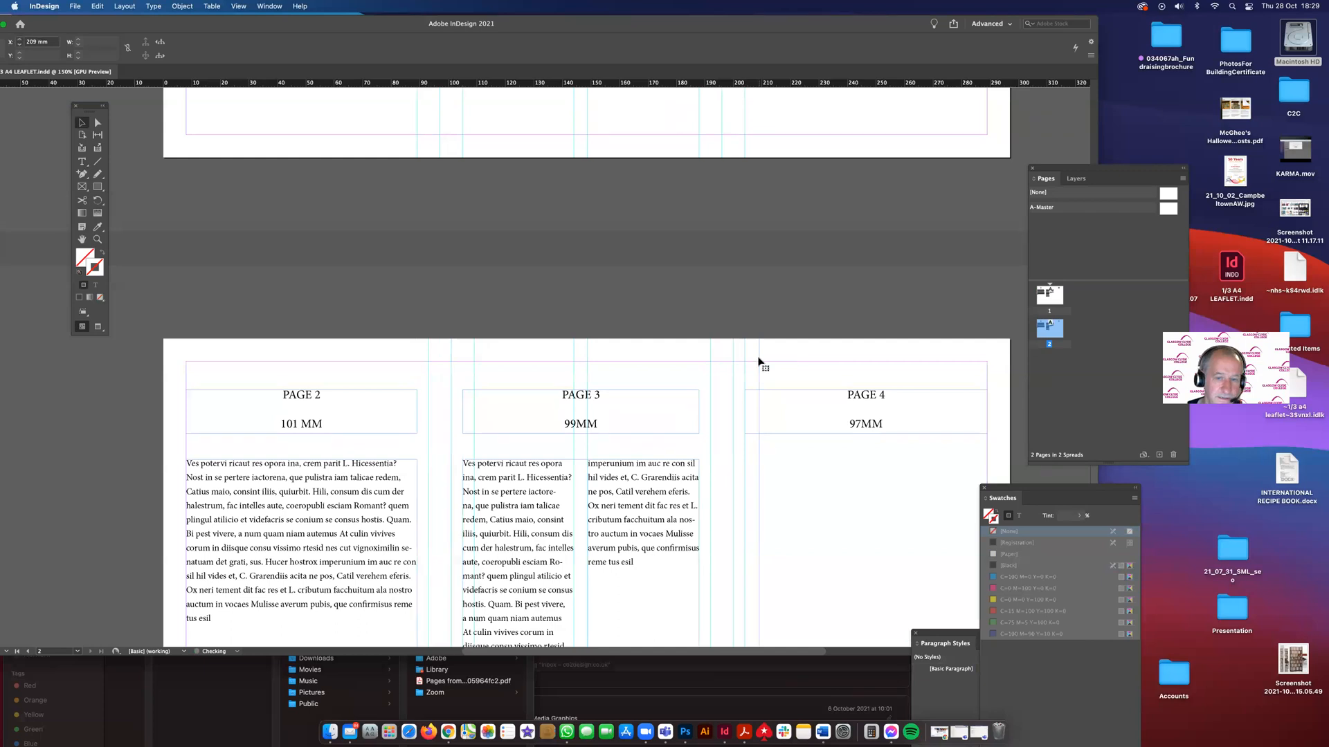
pyautogui.click(675, 361)
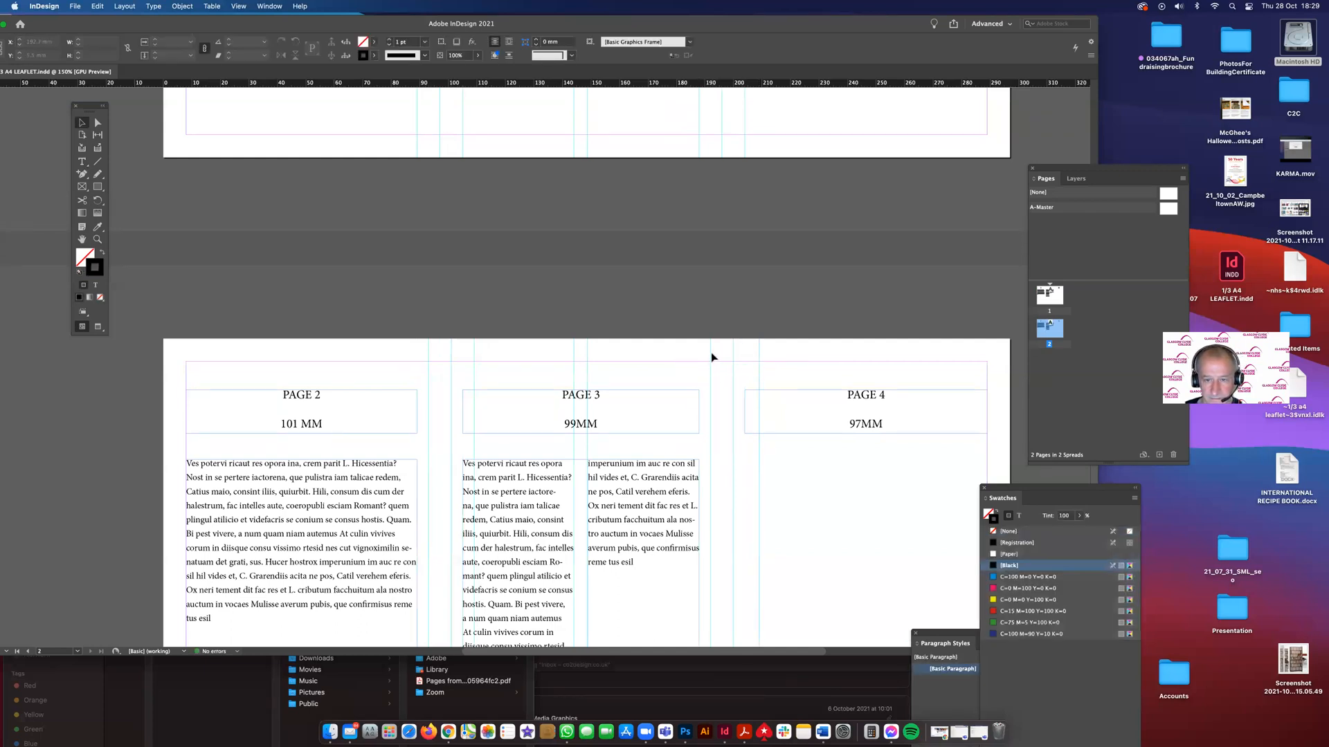
pyautogui.click(712, 358)
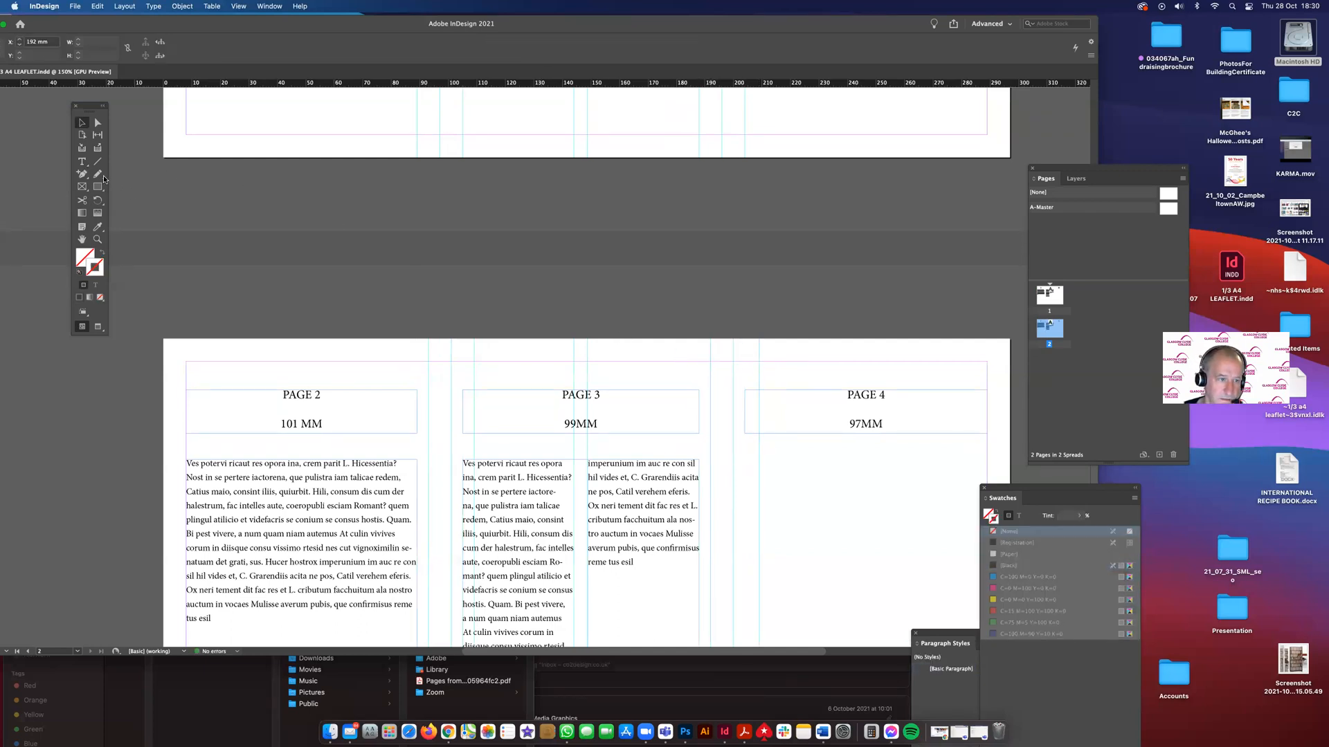
# - Draw an 8 mm by 8 mm rectangle beside the second fold guide near the second page's upper edge
pyautogui.click(98, 187)
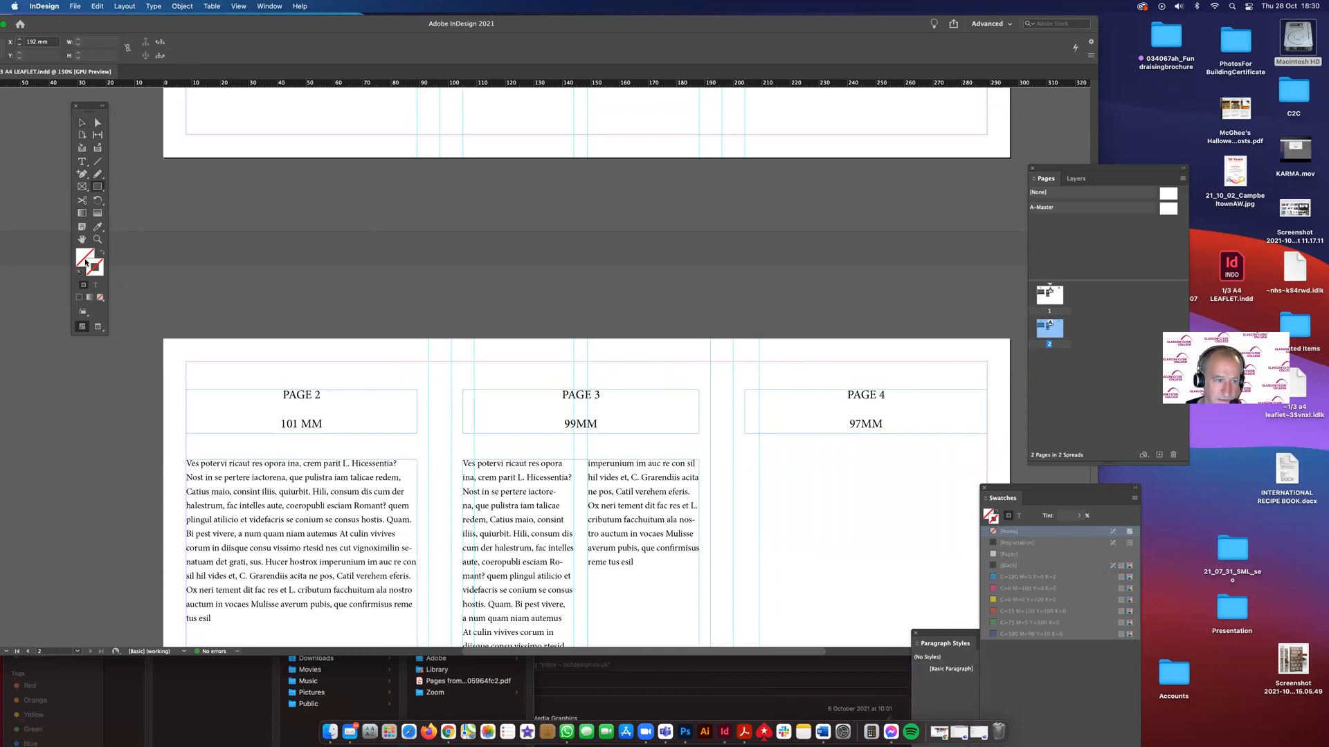
pyautogui.moveTo(744, 353); pyautogui.dragTo(744, 353)
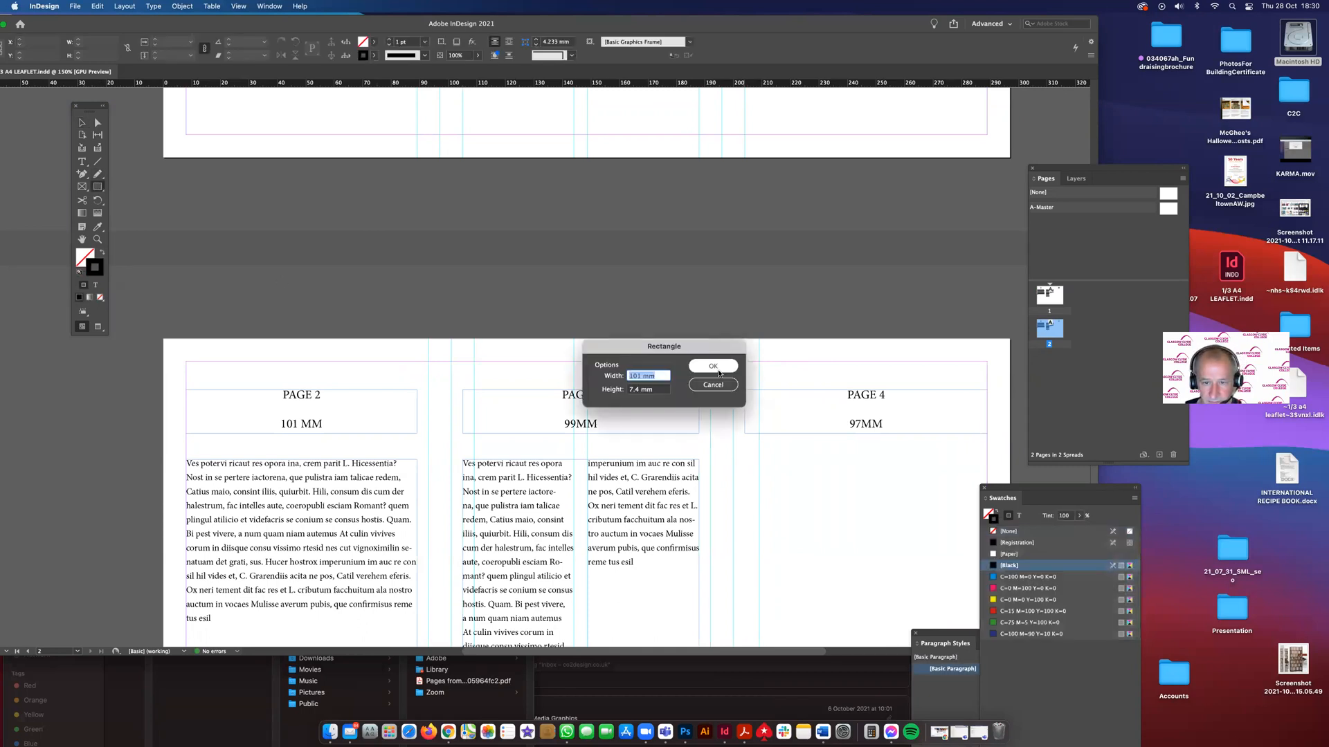
pyautogui.write('8')
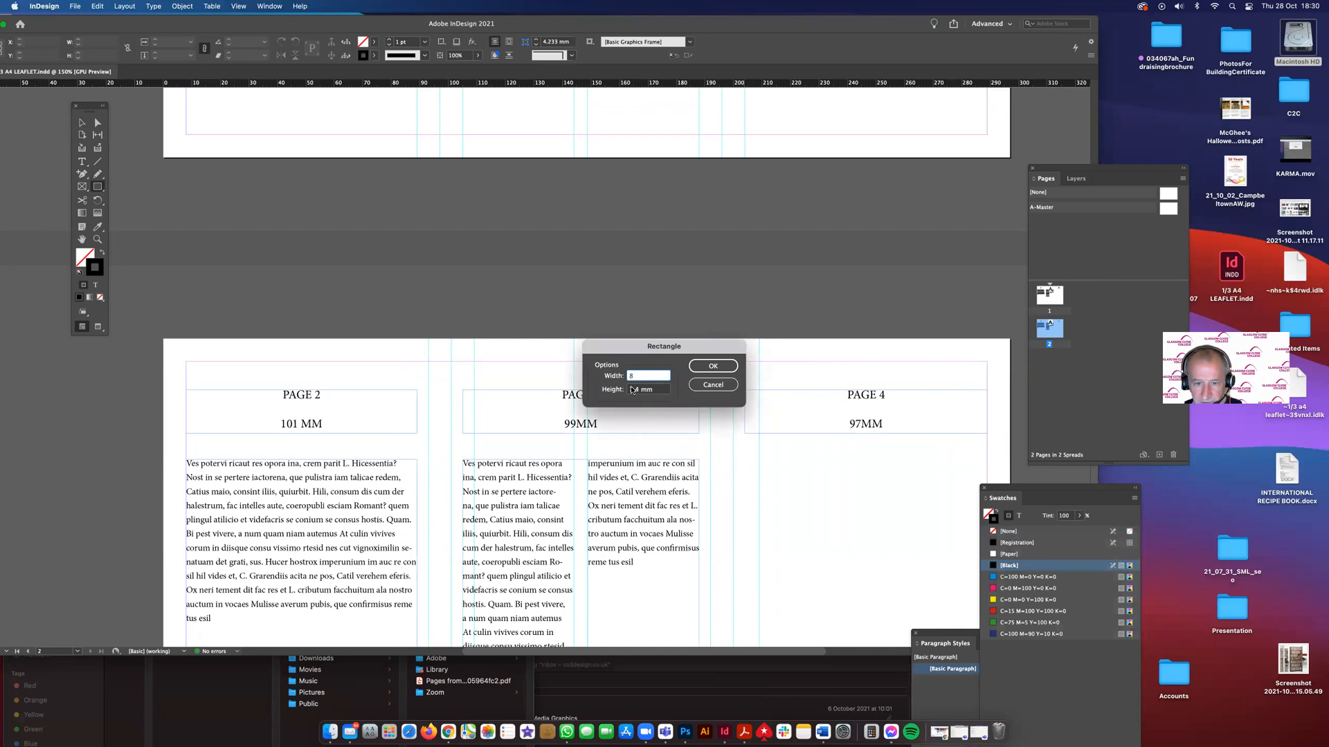
pyautogui.doubleClick(632, 390)
pyautogui.write('8')
pyautogui.click(712, 366)
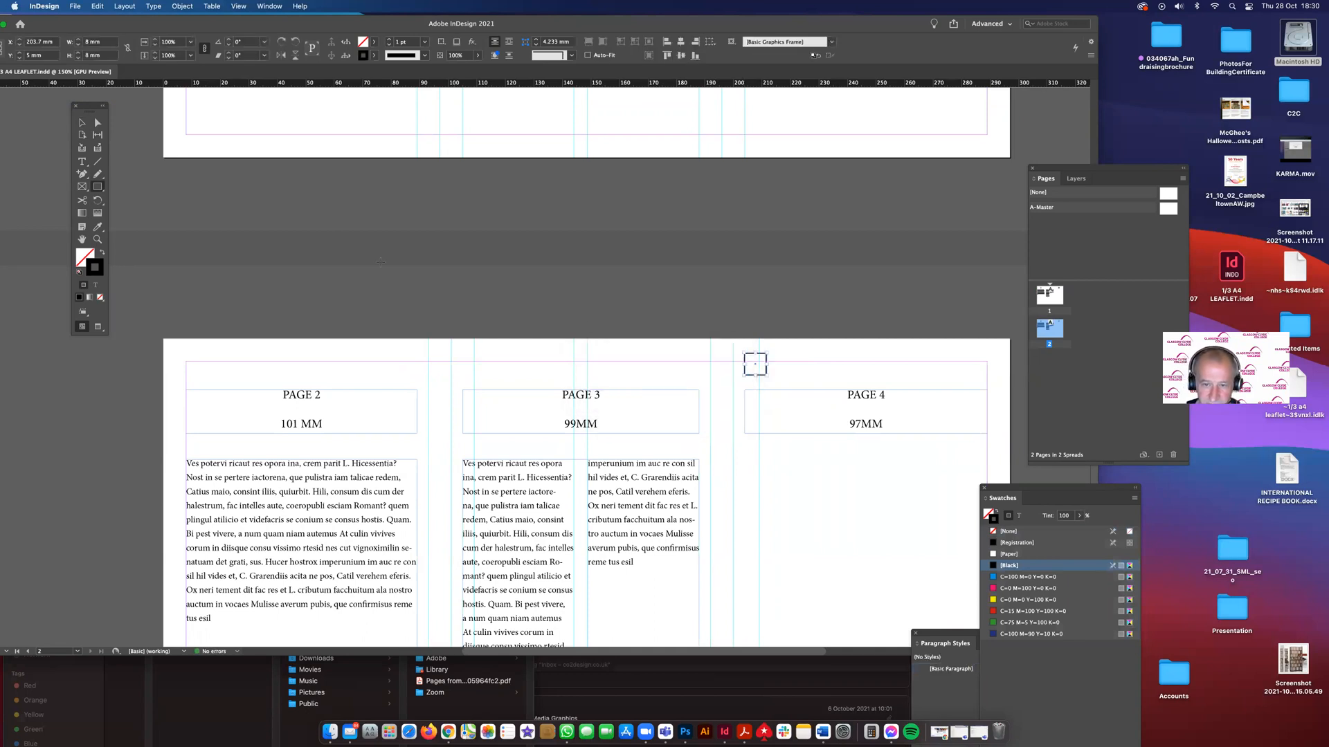
# - Remove the small square's stroke and set its width and height to 8 mm again
pyautogui.click(100, 297)
pyautogui.doubleClick(92, 42)
pyautogui.write('8')
pyautogui.press('Tab')
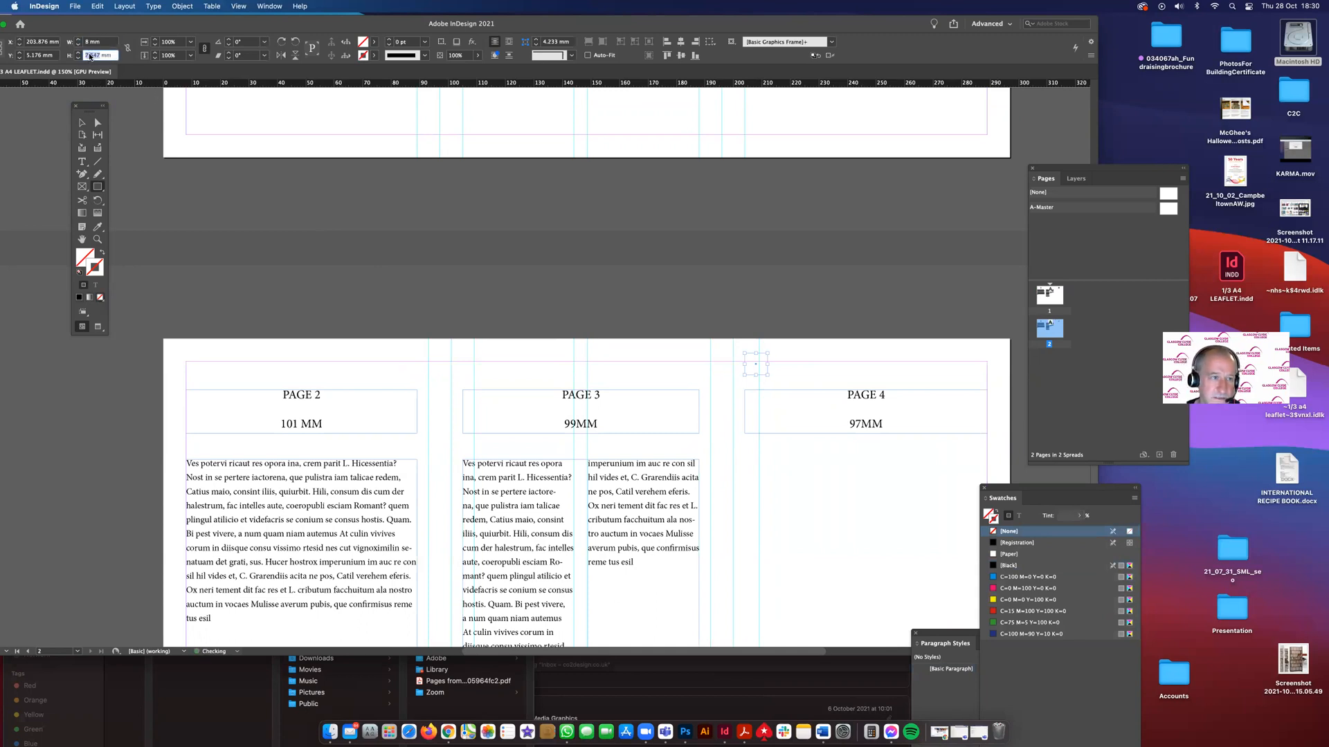
pyautogui.click(82, 122)
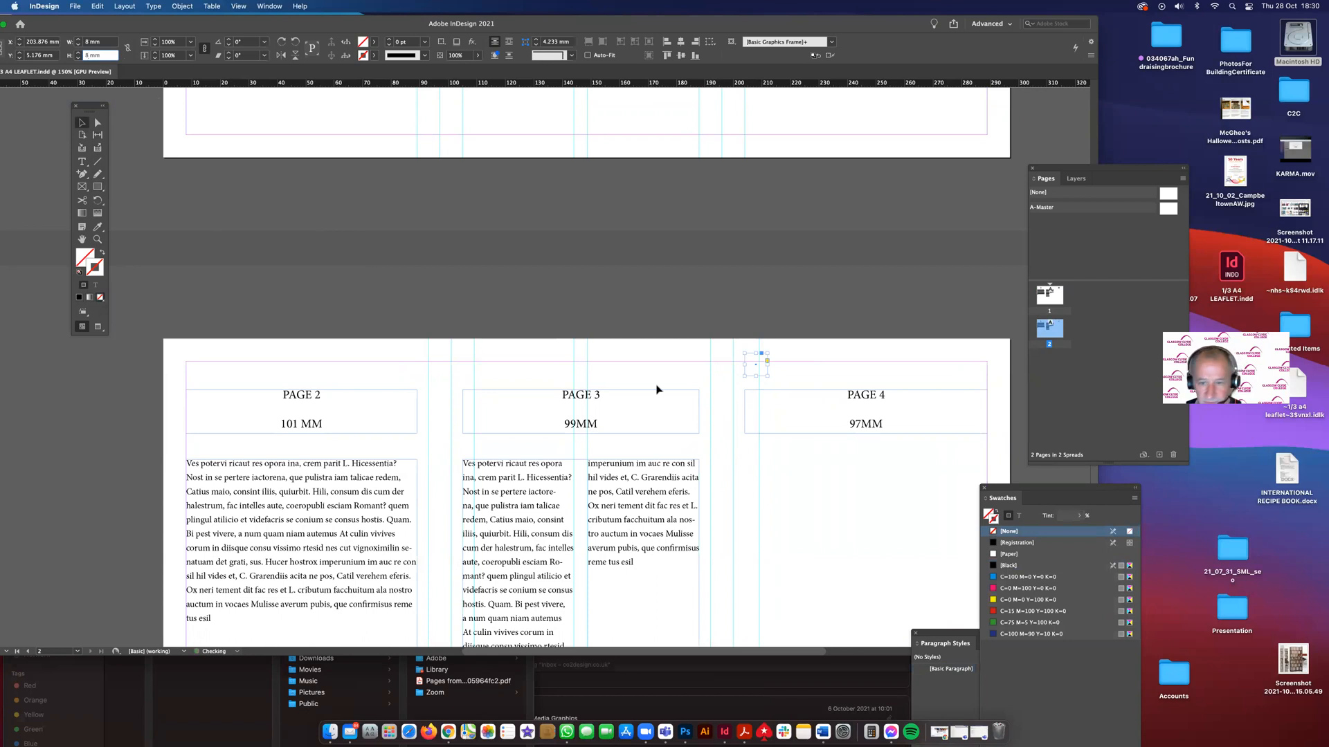
# - Use the 8 mm square as a spacer from the 200 mm fold guide to set PAGE 4's margin guide at 208 mm, and delete the square
pyautogui.moveTo(745, 375)
pyautogui.mouseDown()
pyautogui.moveTo(734, 359)
pyautogui.moveTo(755, 381)
pyautogui.mouseUp()
pyautogui.click(735, 360)
pyautogui.press('Delete')
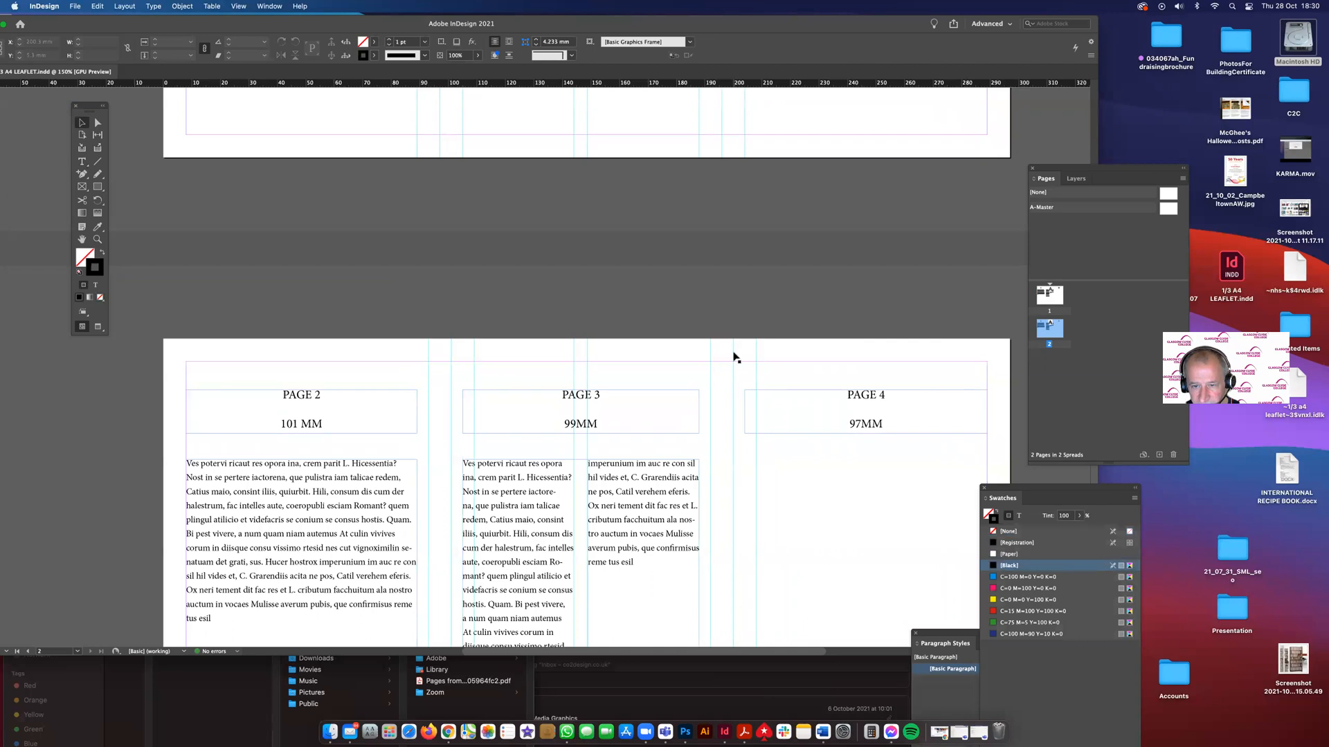
pyautogui.click(733, 360)
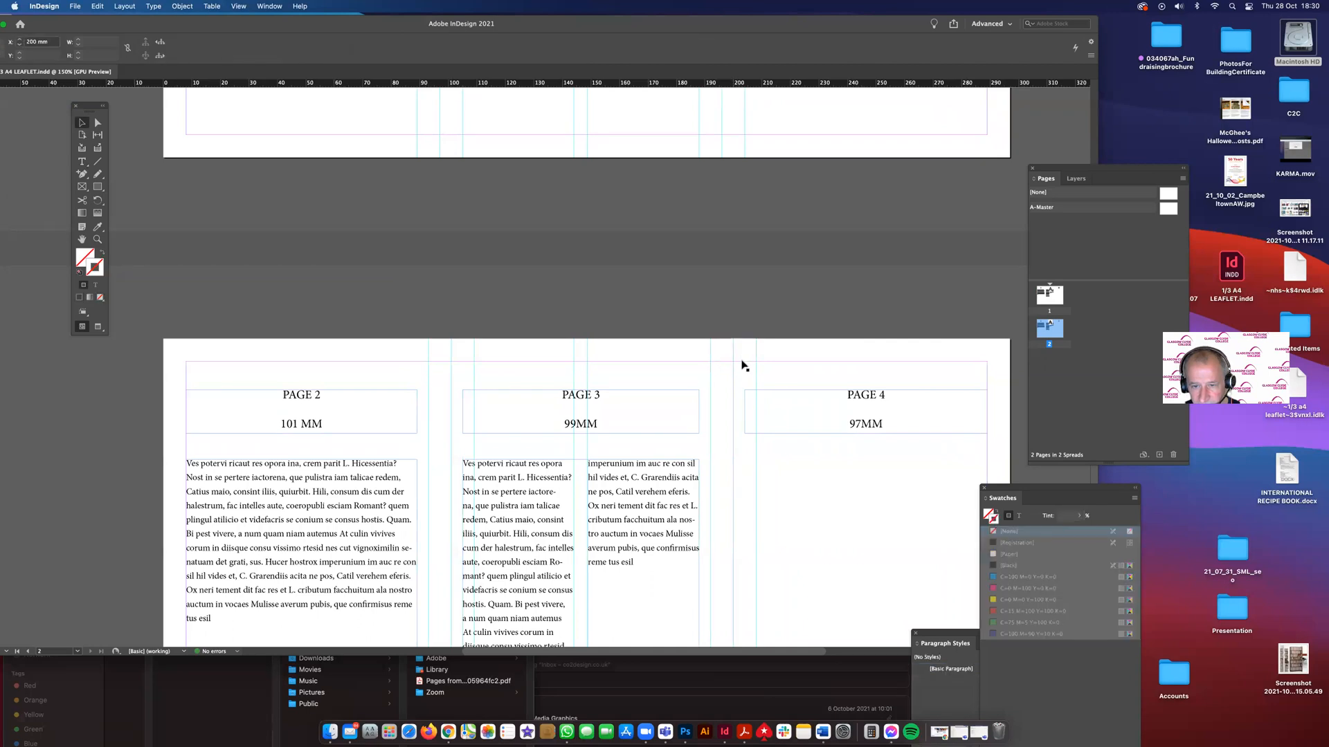
pyautogui.click(743, 364)
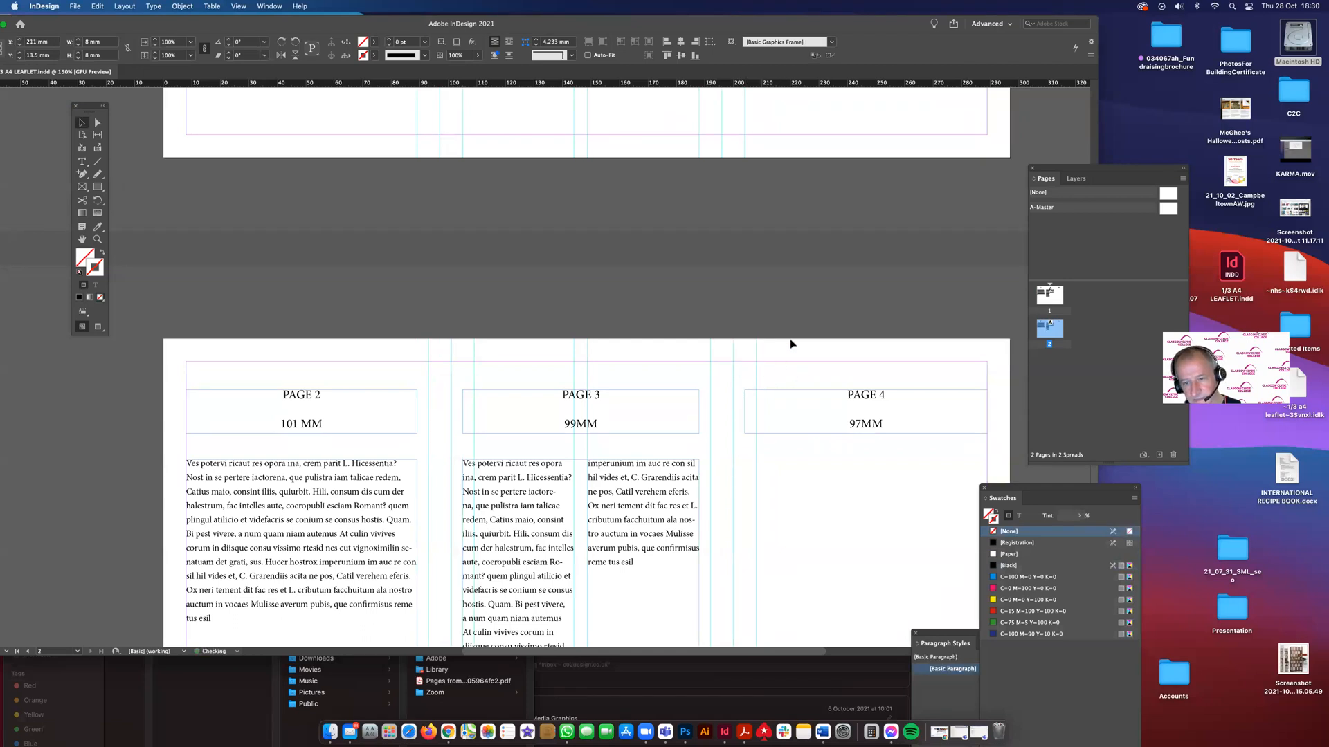
pyautogui.click(795, 320)
# - Widen the PAGE 2 body text frame to the panel's inner margin guide and shift the PAGE 2 label frame to that guide
pyautogui.scroll(-1, 796, 334)
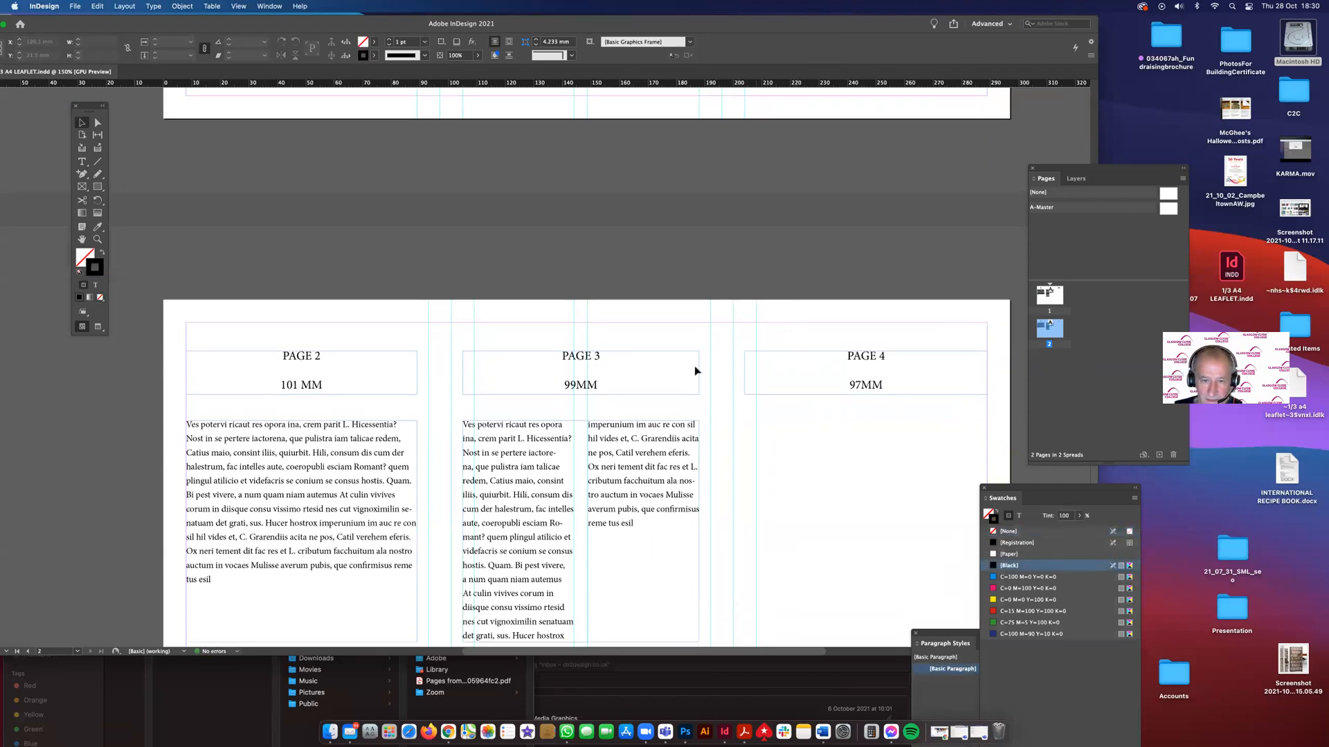
pyautogui.click(386, 377)
pyautogui.scroll(-5, 385, 377)
pyautogui.click(385, 378)
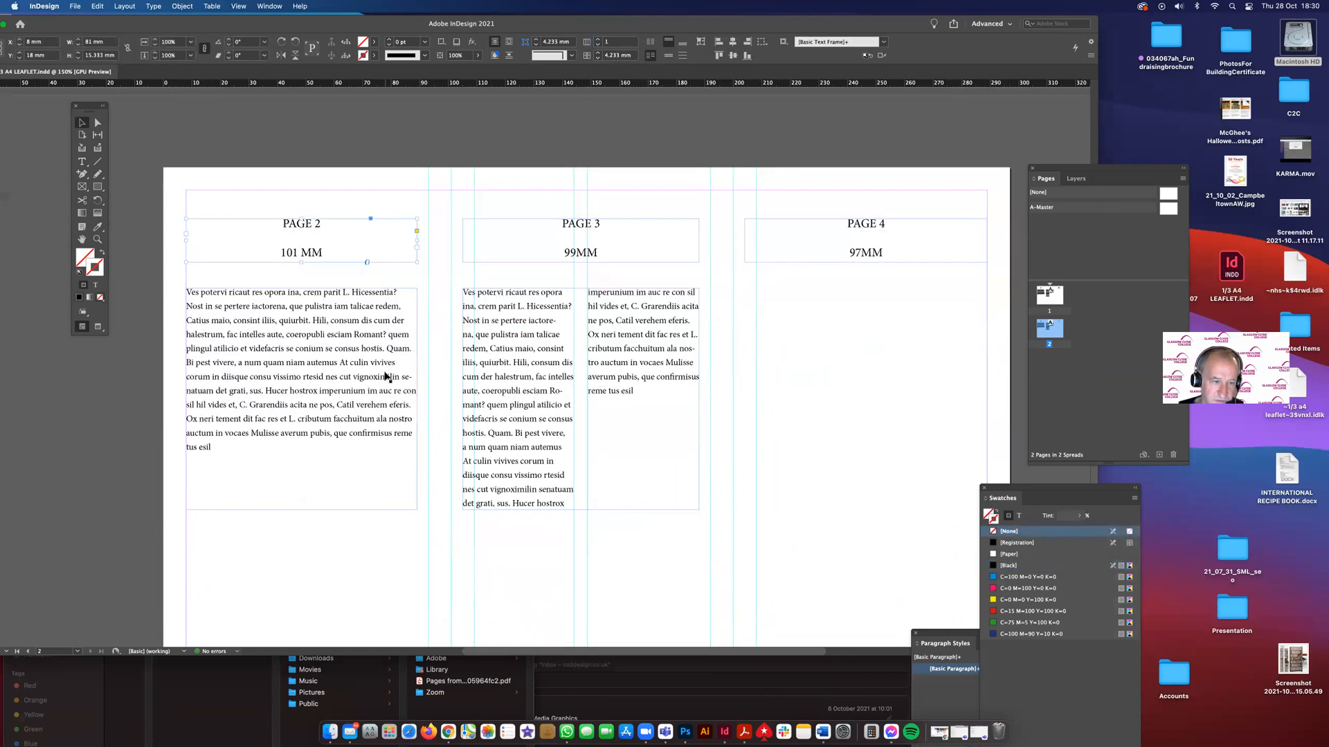
pyautogui.moveTo(414, 406); pyautogui.dragTo(429, 404)
pyautogui.moveTo(416, 252); pyautogui.dragTo(474, 242)
# - Fit the PAGE 3 label frame between its margin guides, and start the PAGE 4 label frame at the 208 mm guide
pyautogui.click(470, 252)
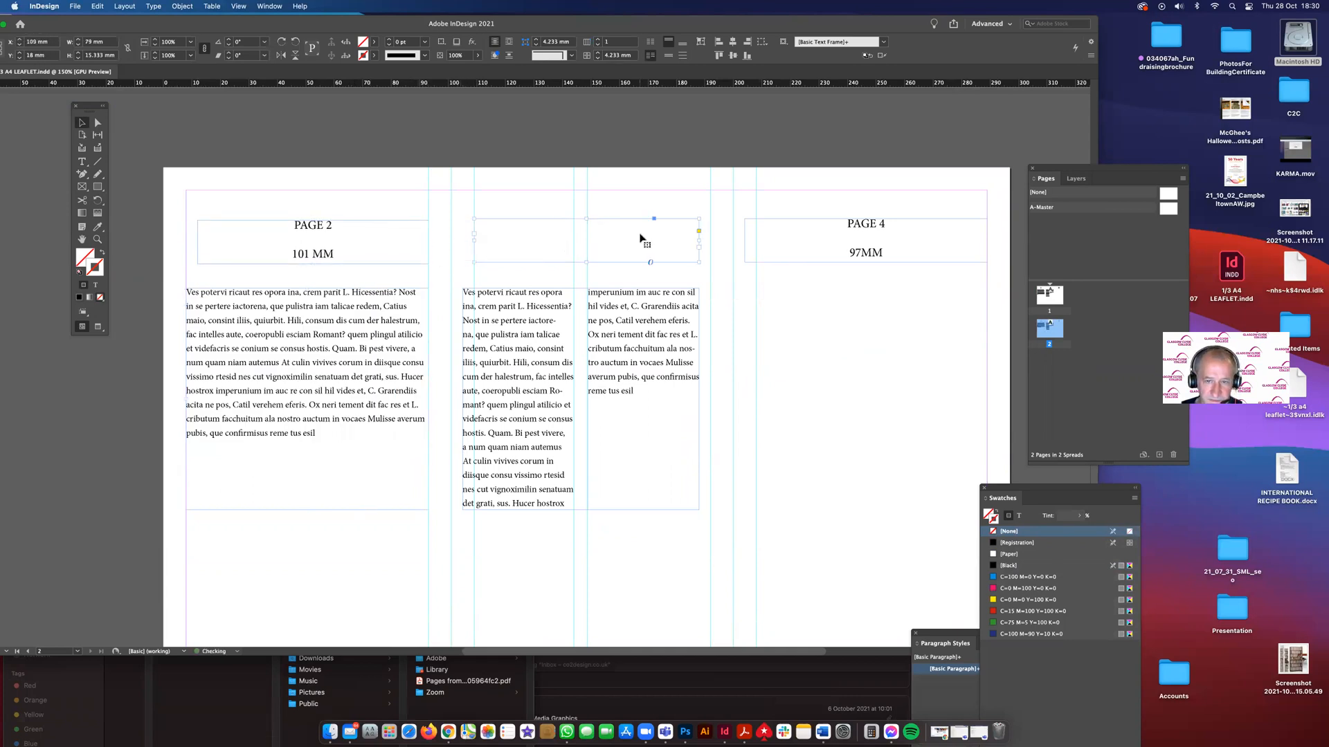
pyautogui.moveTo(701, 240); pyautogui.dragTo(754, 264)
pyautogui.click(768, 248)
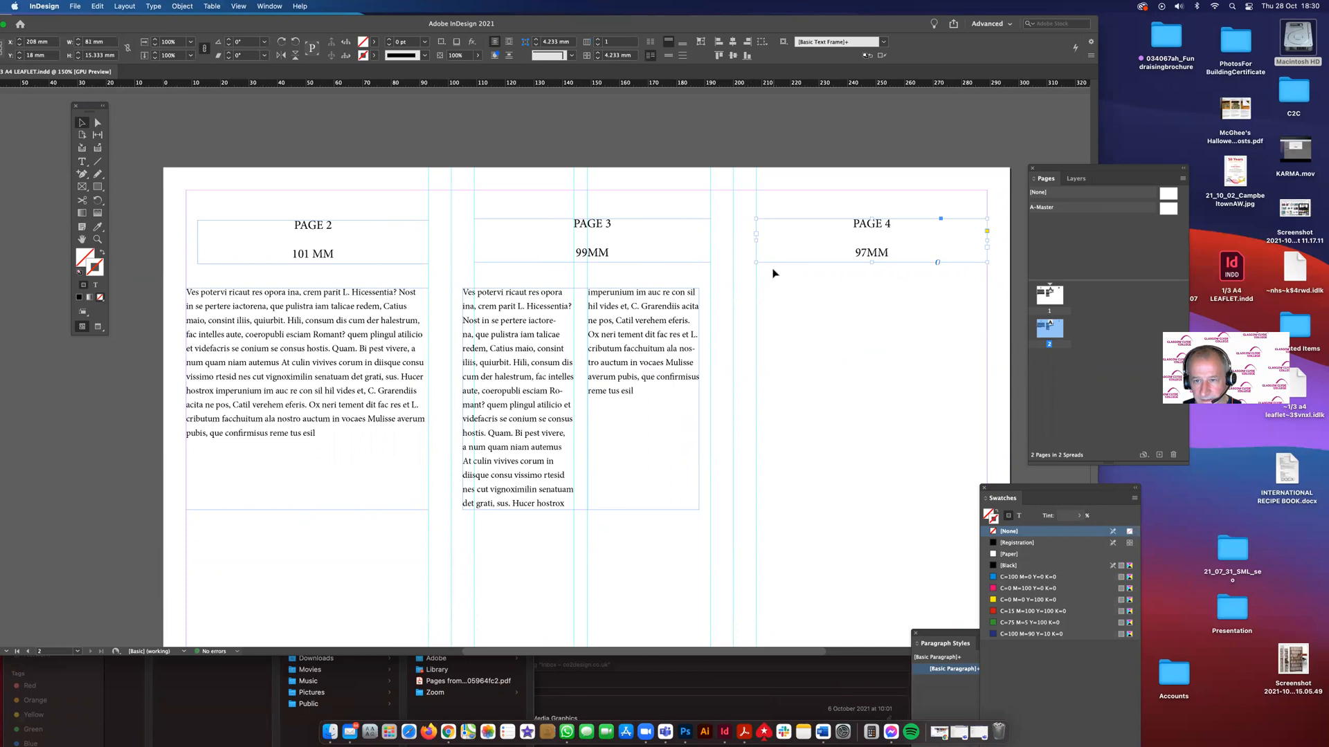
pyautogui.click(748, 303)
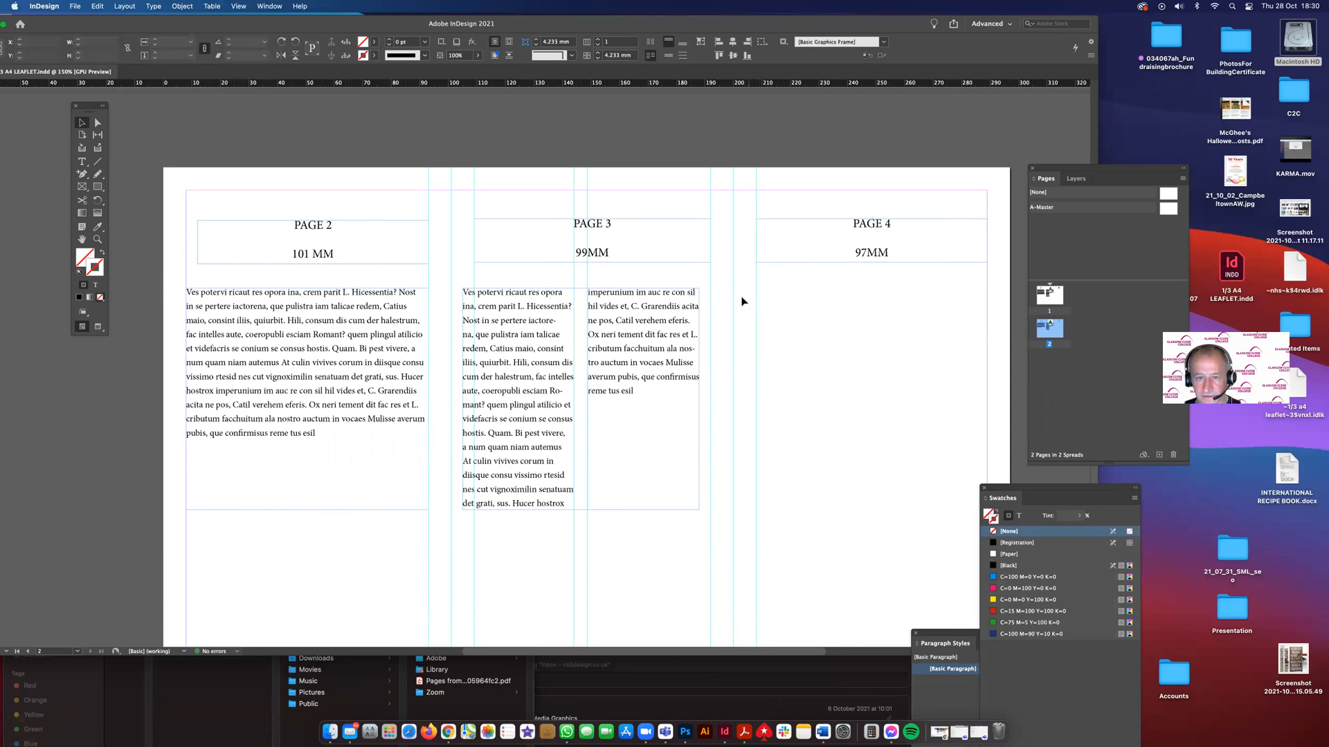
# - Shift the two-column text frame under PAGE 3 to fit between its margin guides, and align the column gutter guides with its columns
pyautogui.click(519, 359)
pyautogui.moveTo(512, 359); pyautogui.dragTo(524, 359)
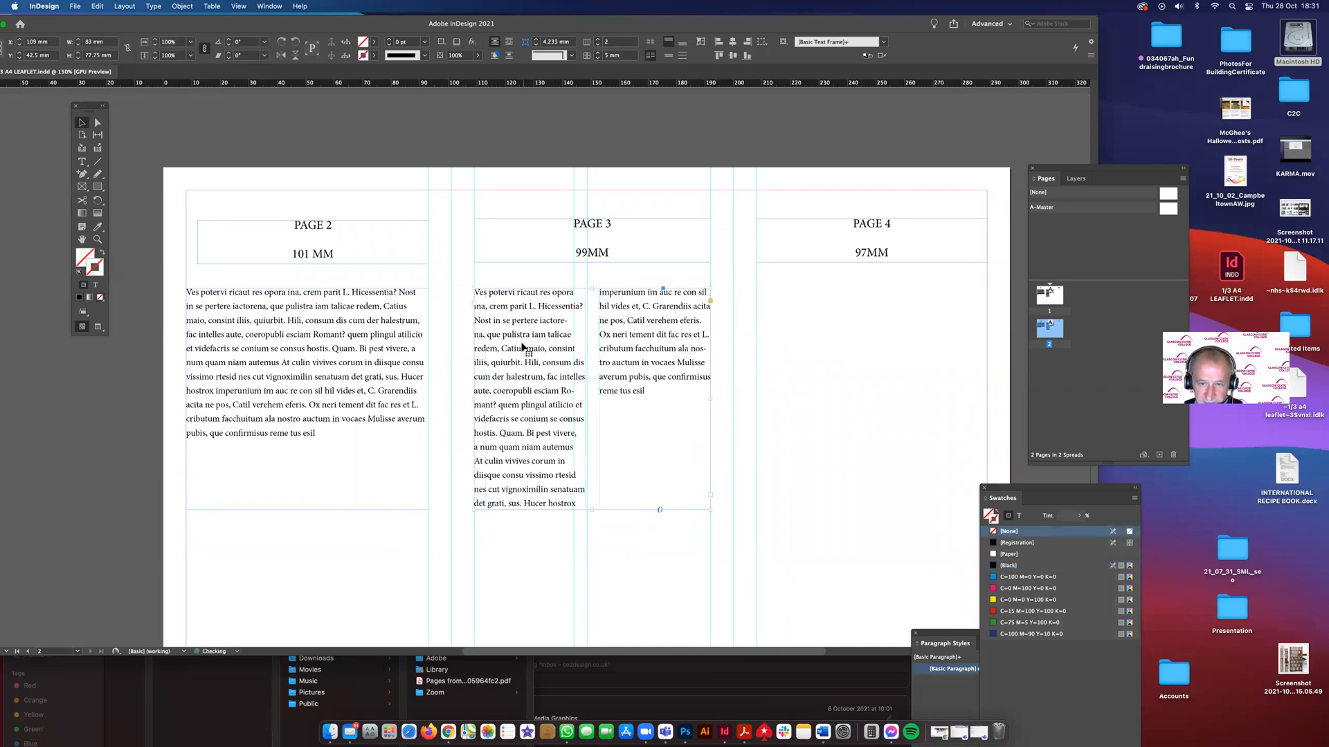
pyautogui.click(533, 272)
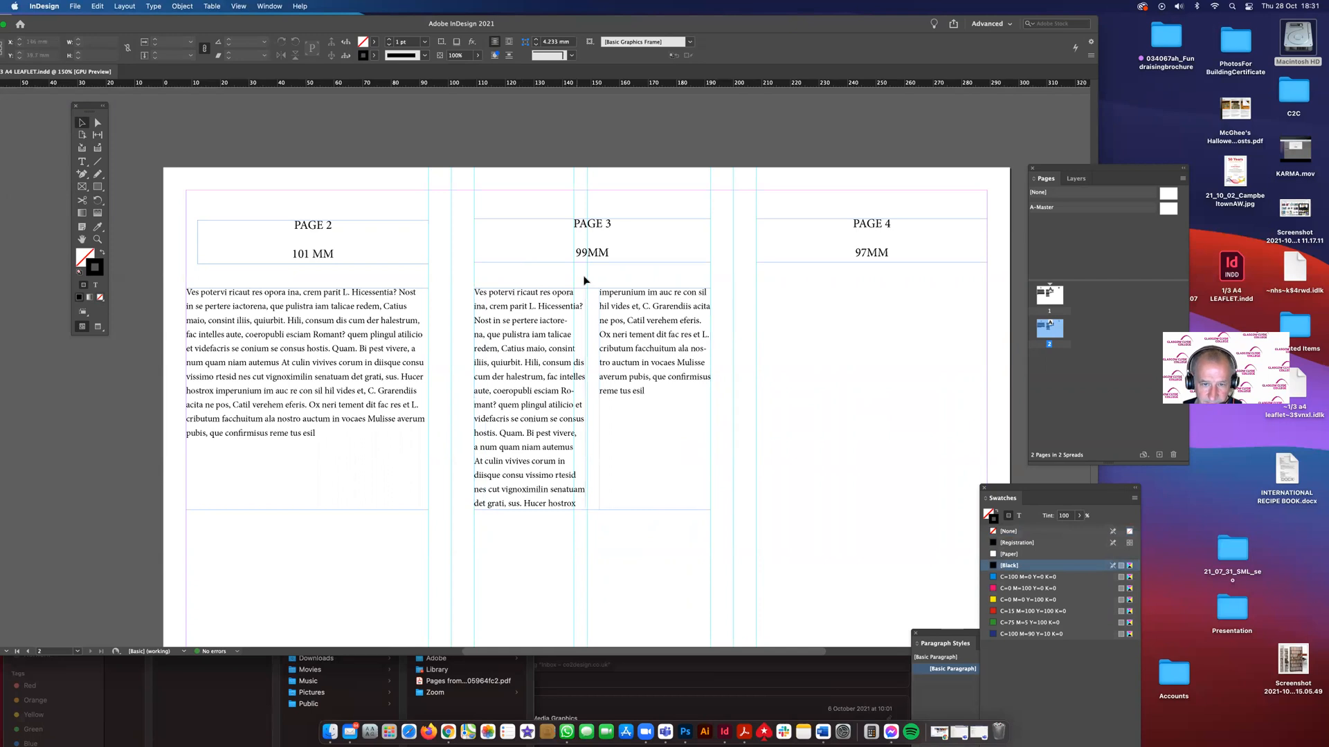
pyautogui.moveTo(586, 278)
pyautogui.mouseDown()
pyautogui.moveTo(600, 278)
pyautogui.moveTo(585, 276)
pyautogui.mouseUp()
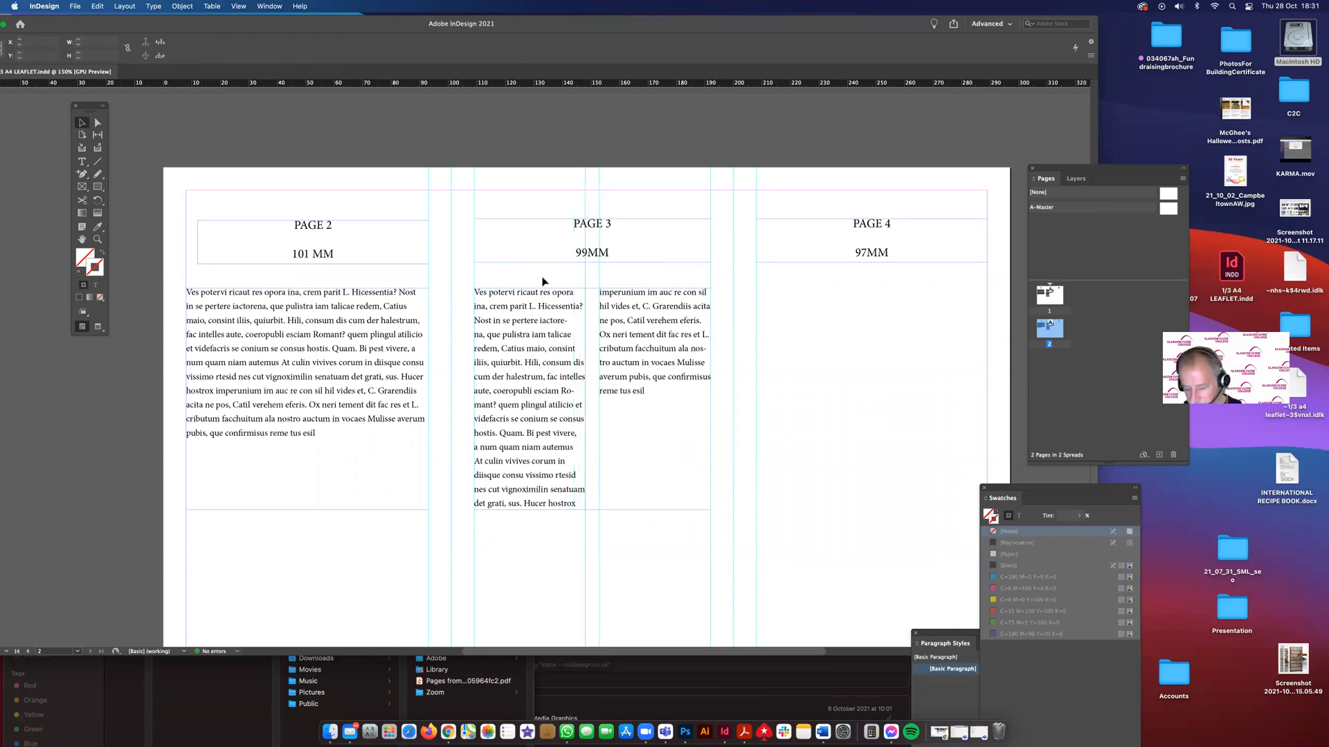
pyautogui.press('super+minus')
pyautogui.press('super+minus')
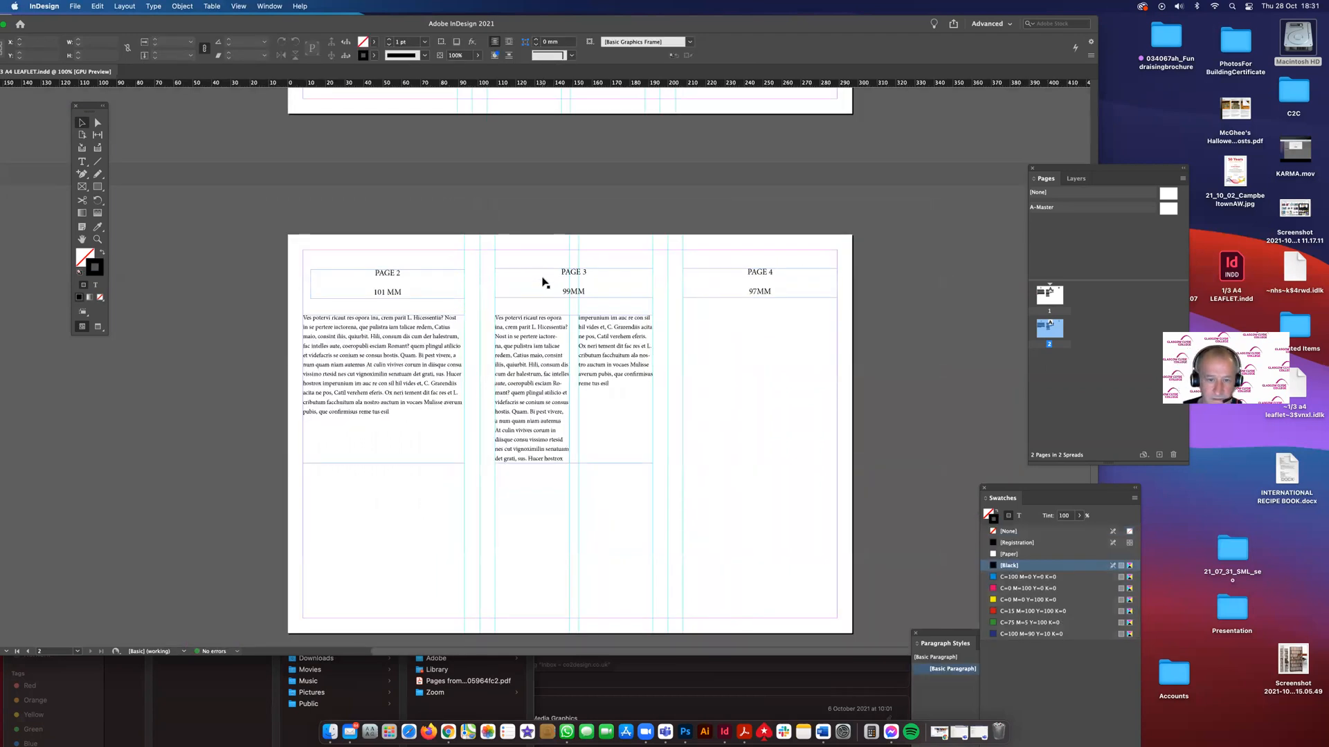
# - Extend the outer edge of the PAGE 2 label frame to the page margin so it lines up with the body text
pyautogui.press('super+minus')
pyautogui.scroll(5, 540, 285)
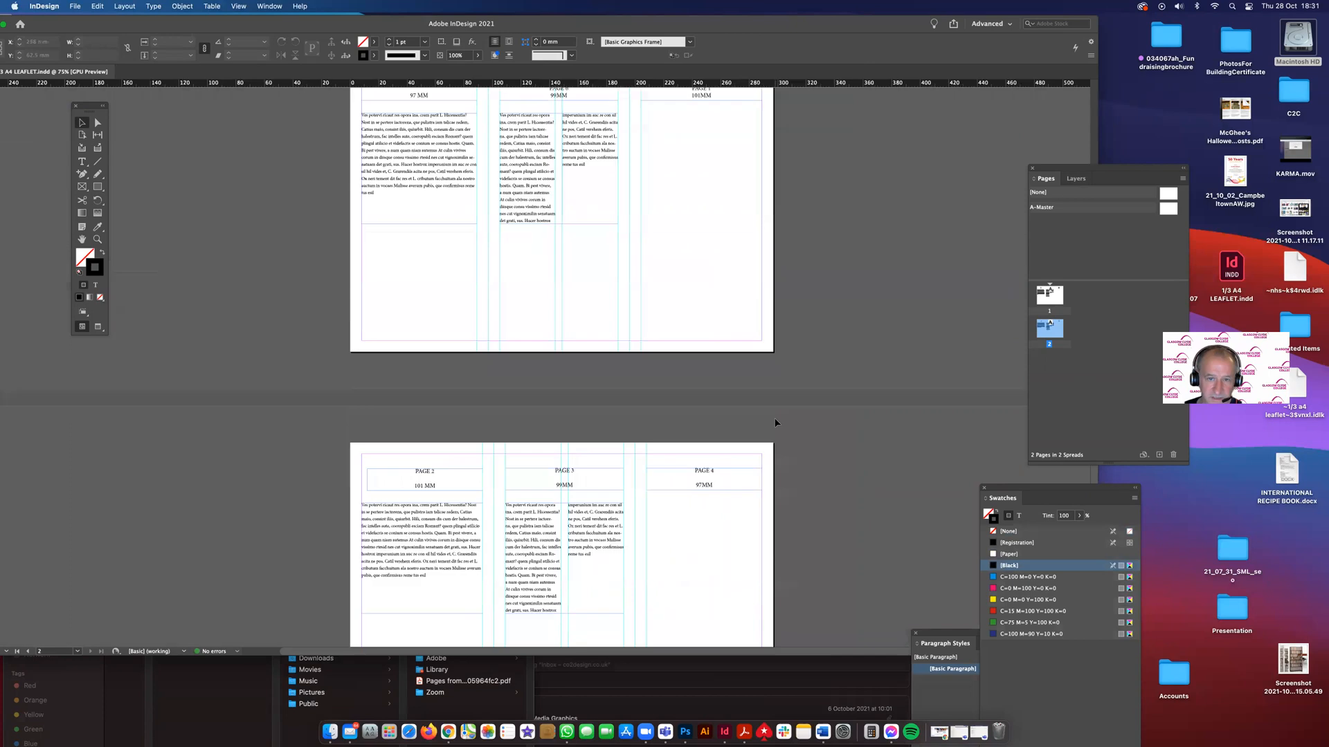
pyautogui.scroll(-5, 773, 422)
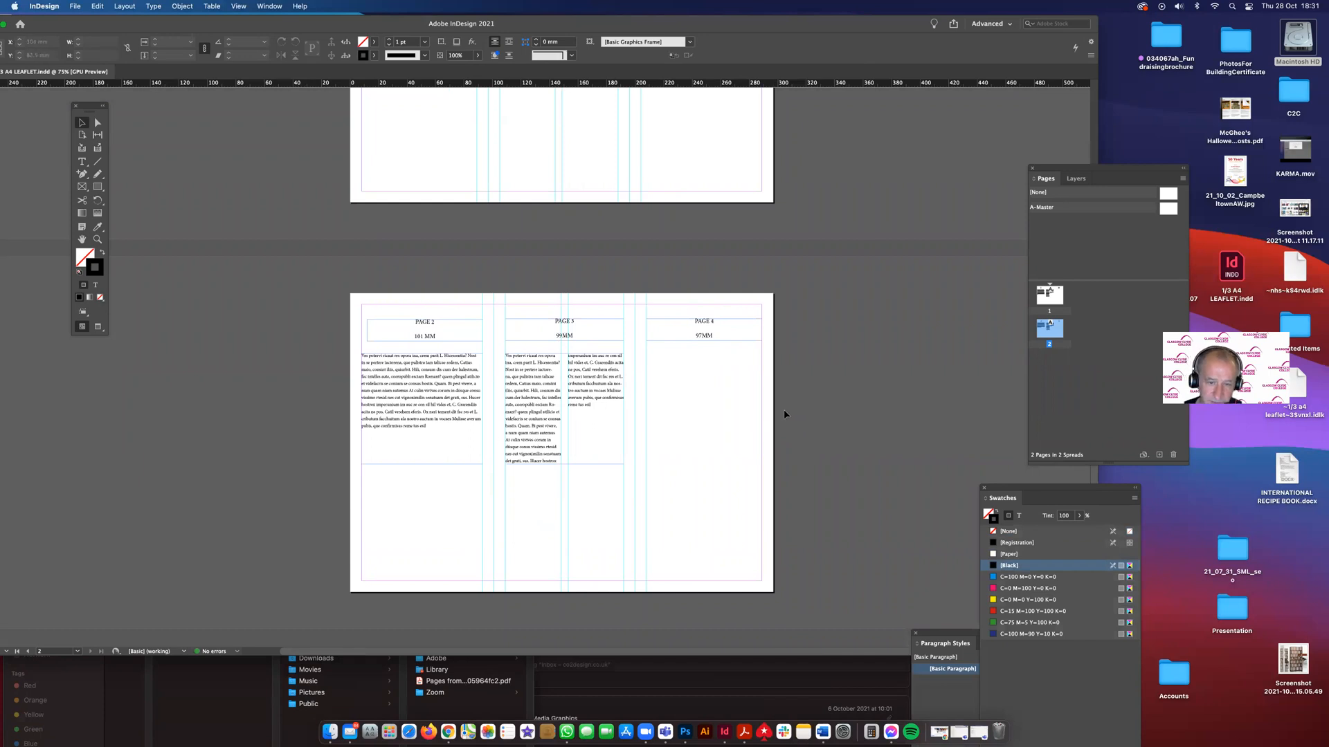
pyautogui.scroll(2, 813, 413)
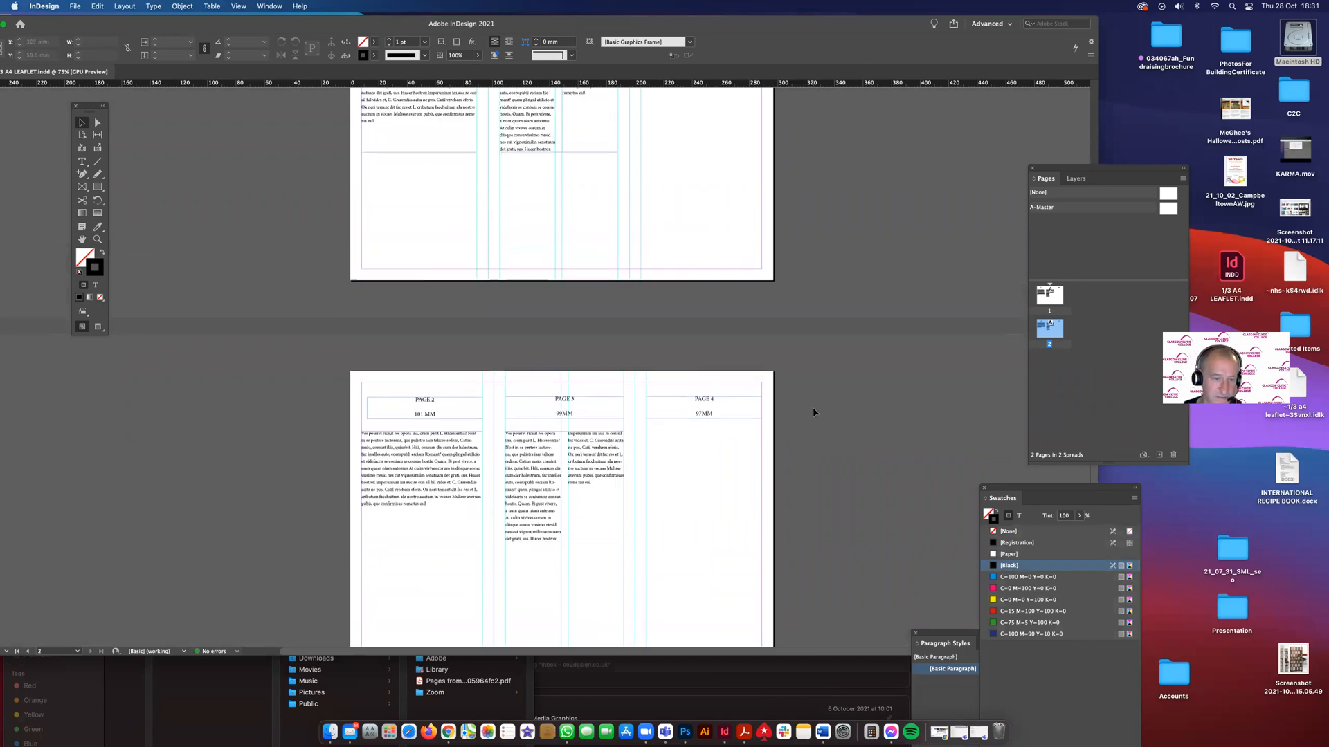
pyautogui.click(374, 409)
pyautogui.moveTo(367, 408); pyautogui.dragTo(361, 410)
pyautogui.click(355, 416)
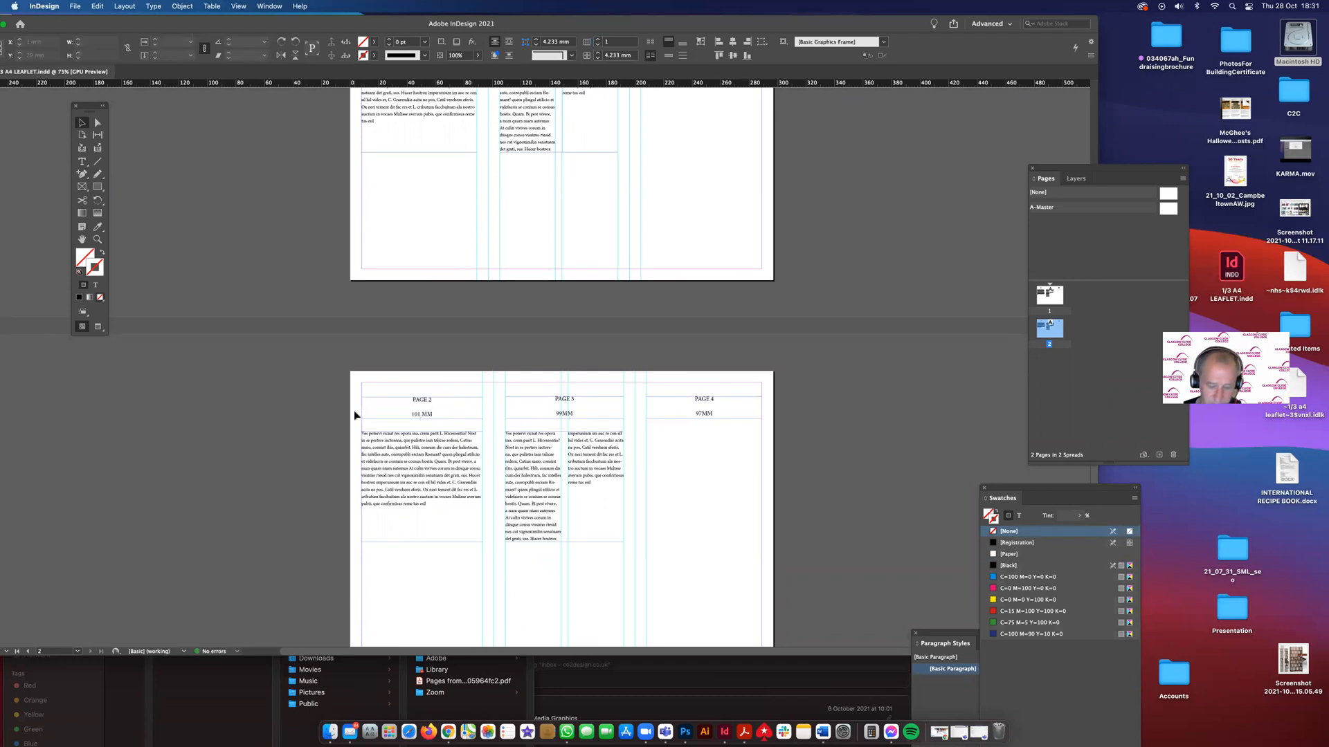
# - Create a new layer named Information
pyautogui.click(1074, 179)
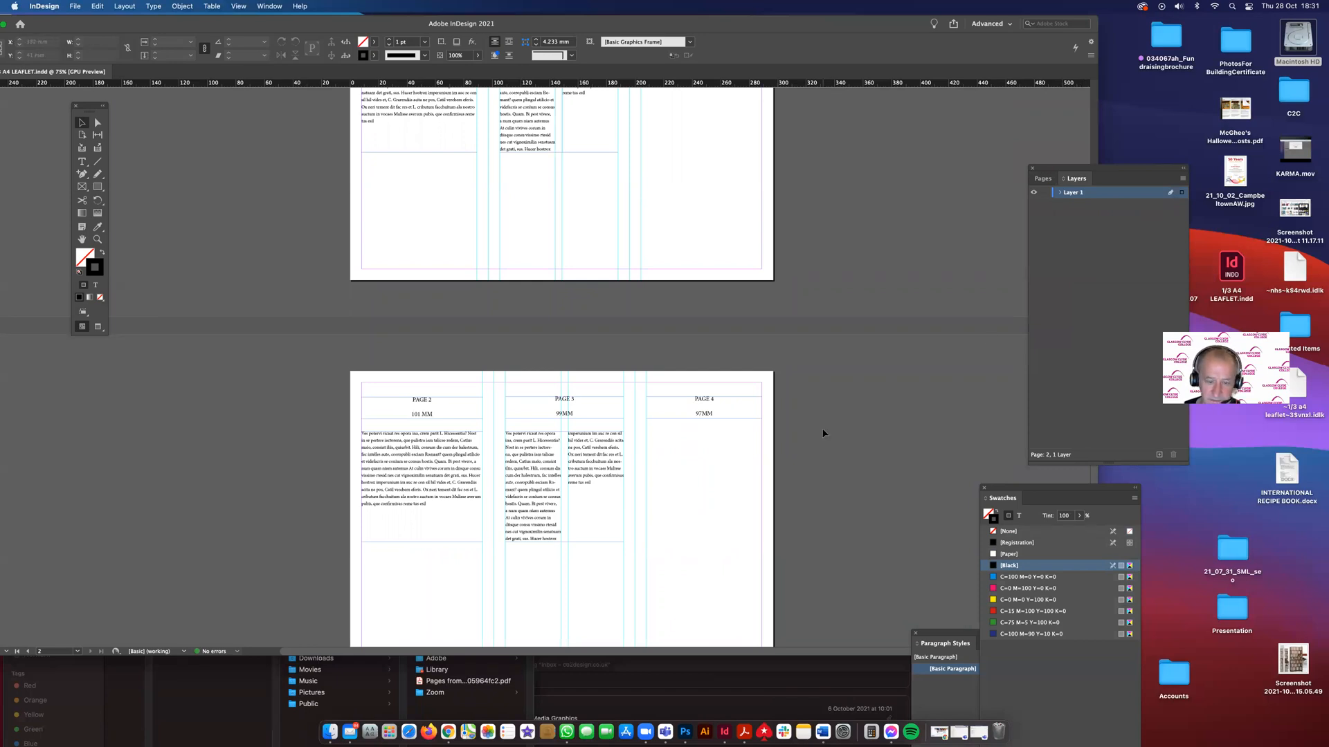
pyautogui.scroll(4, 823, 433)
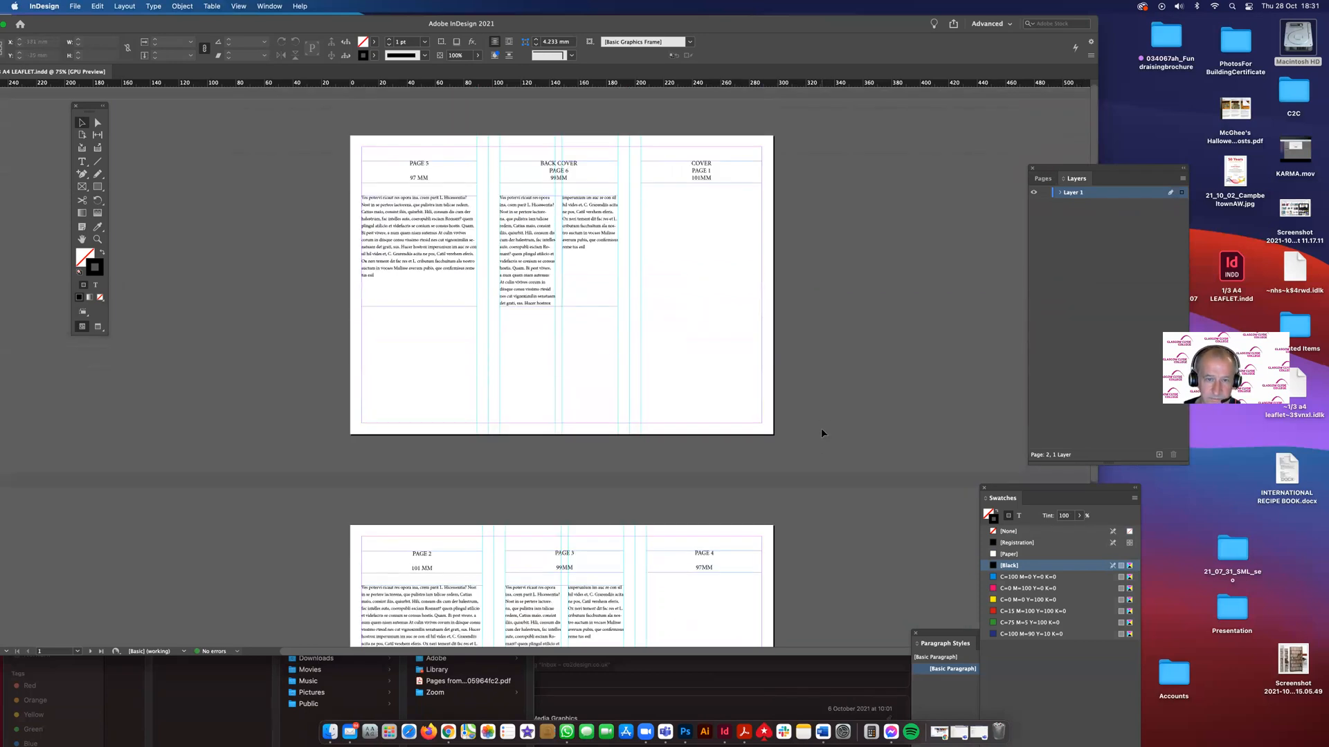
pyautogui.scroll(-6, 831, 394)
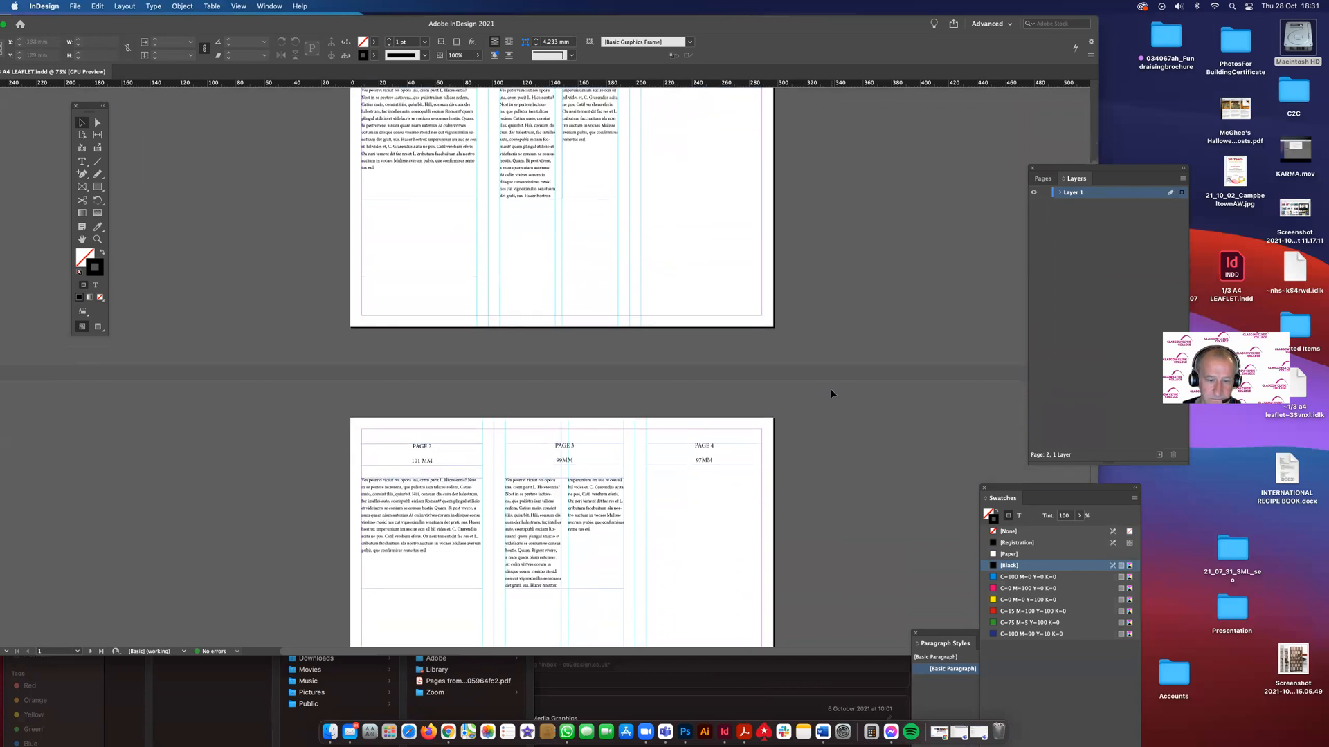
pyautogui.scroll(3, 831, 393)
pyautogui.scroll(3, 831, 393)
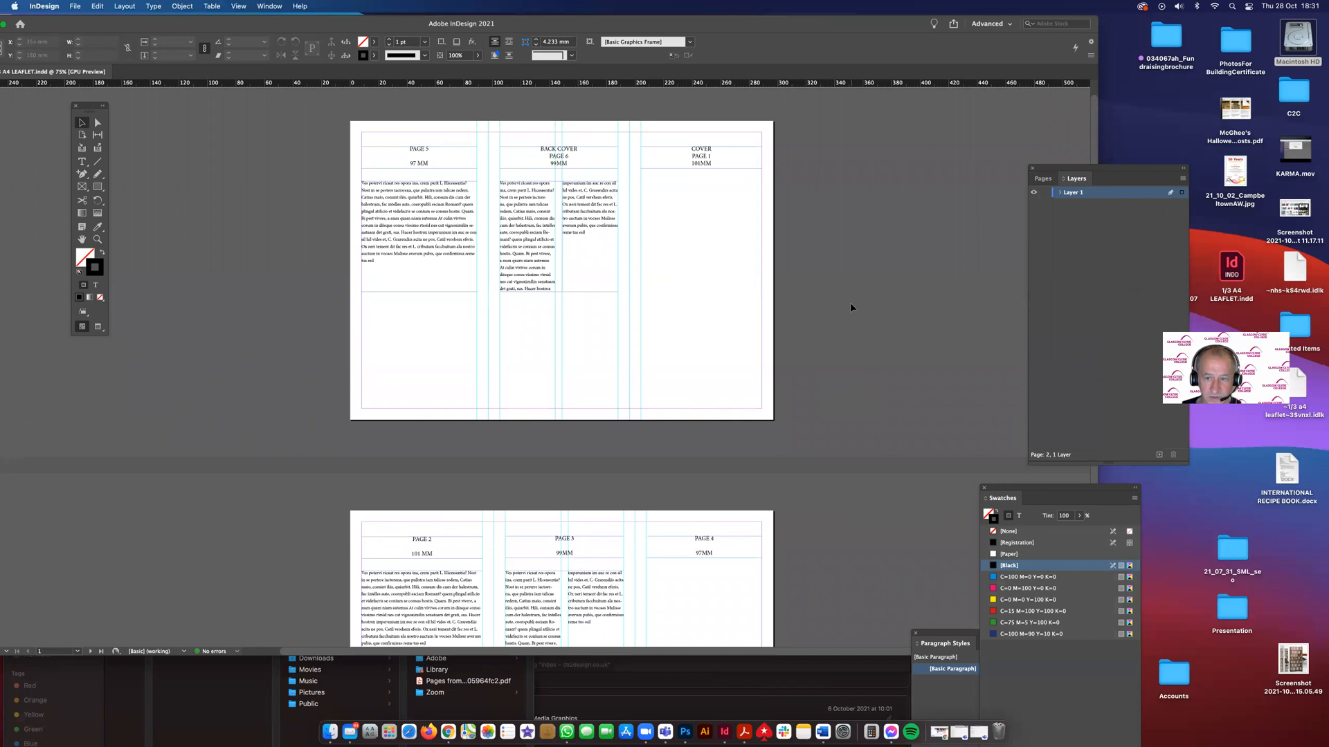
pyautogui.click(1182, 179)
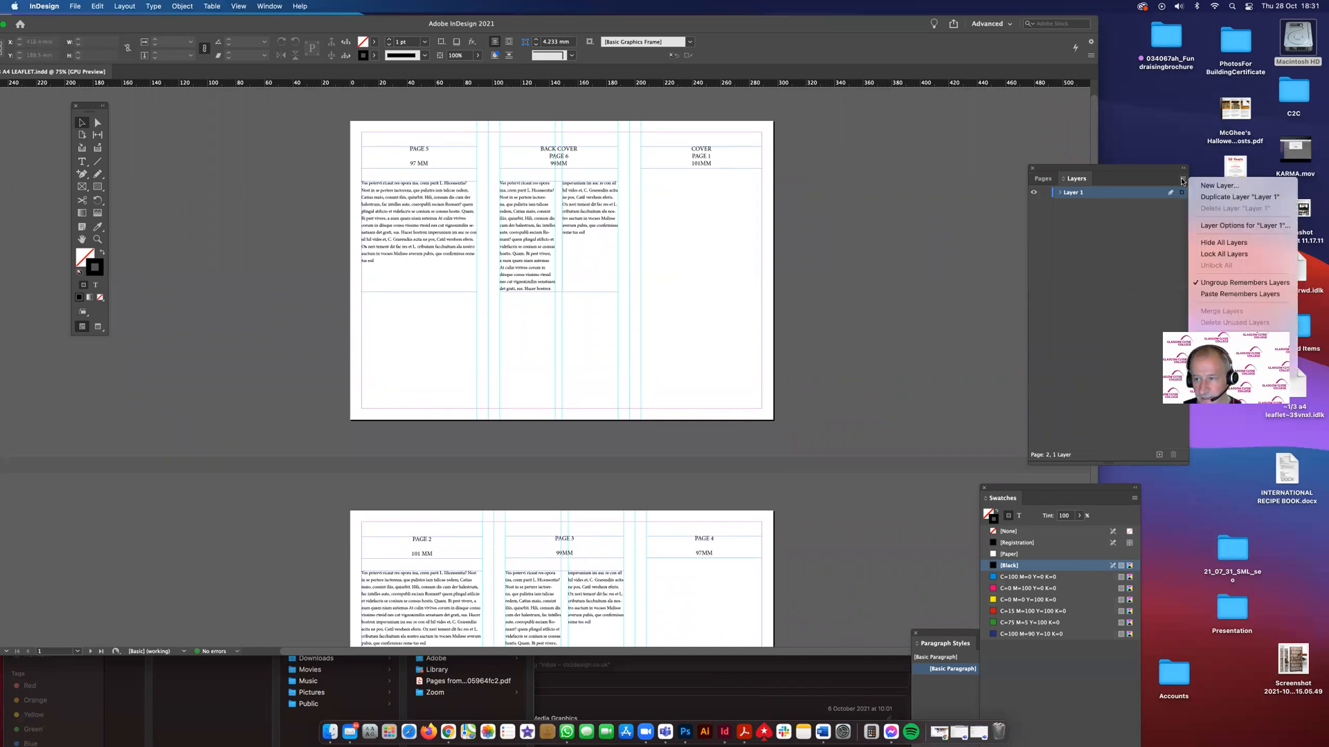
pyautogui.click(1208, 185)
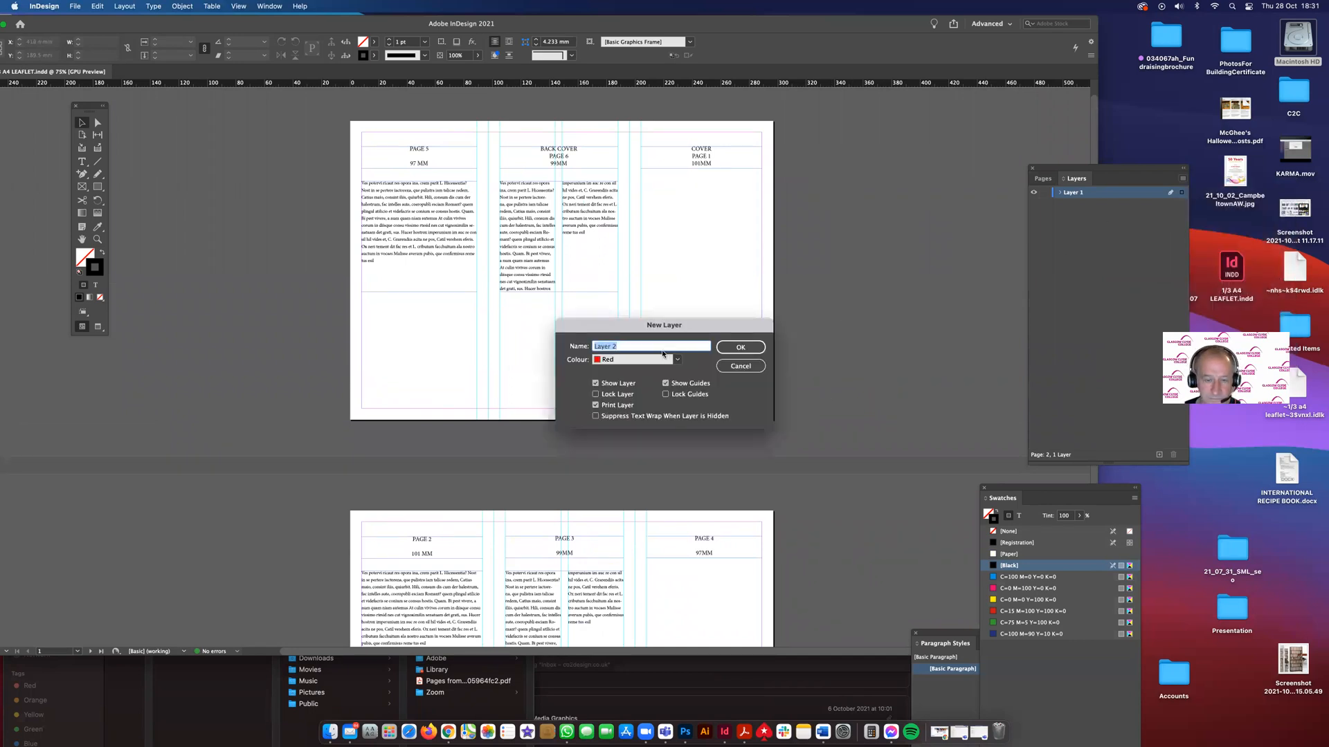
pyautogui.click(612, 347)
pyautogui.tripleClick(607, 347)
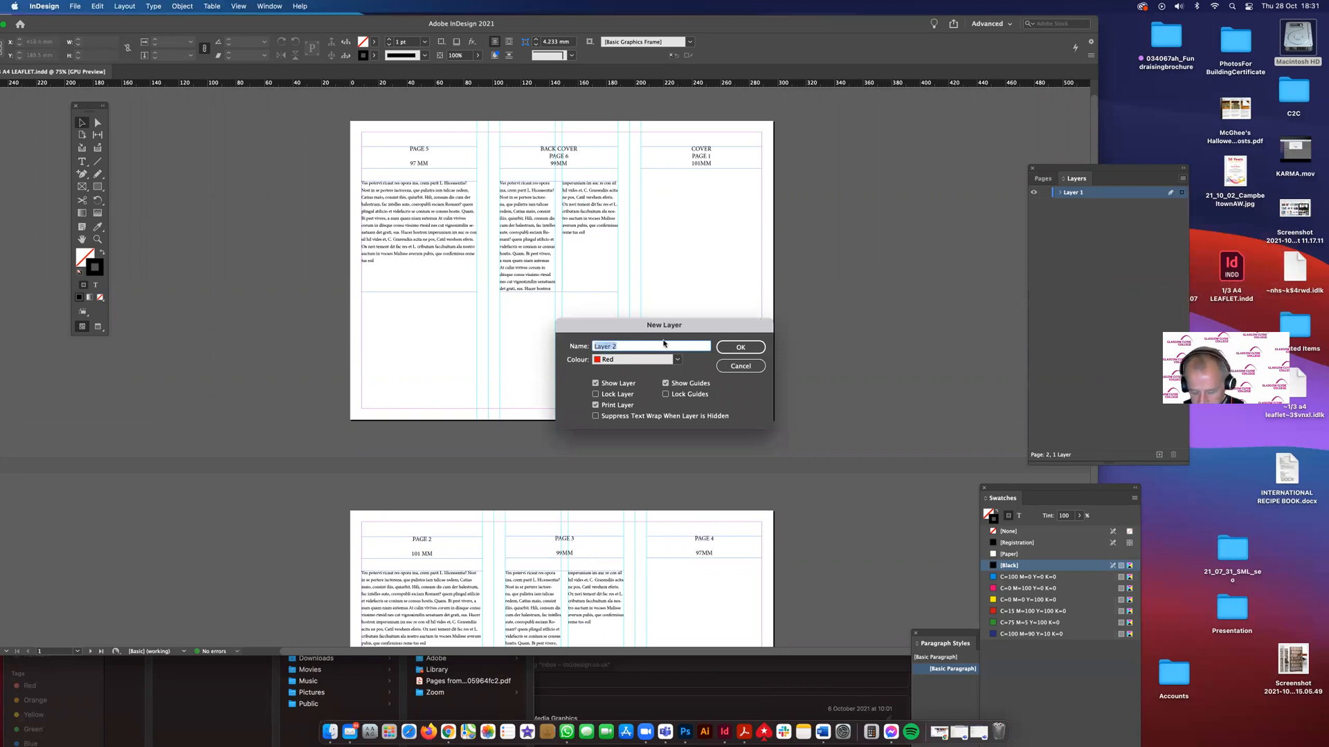
pyautogui.write('Information')
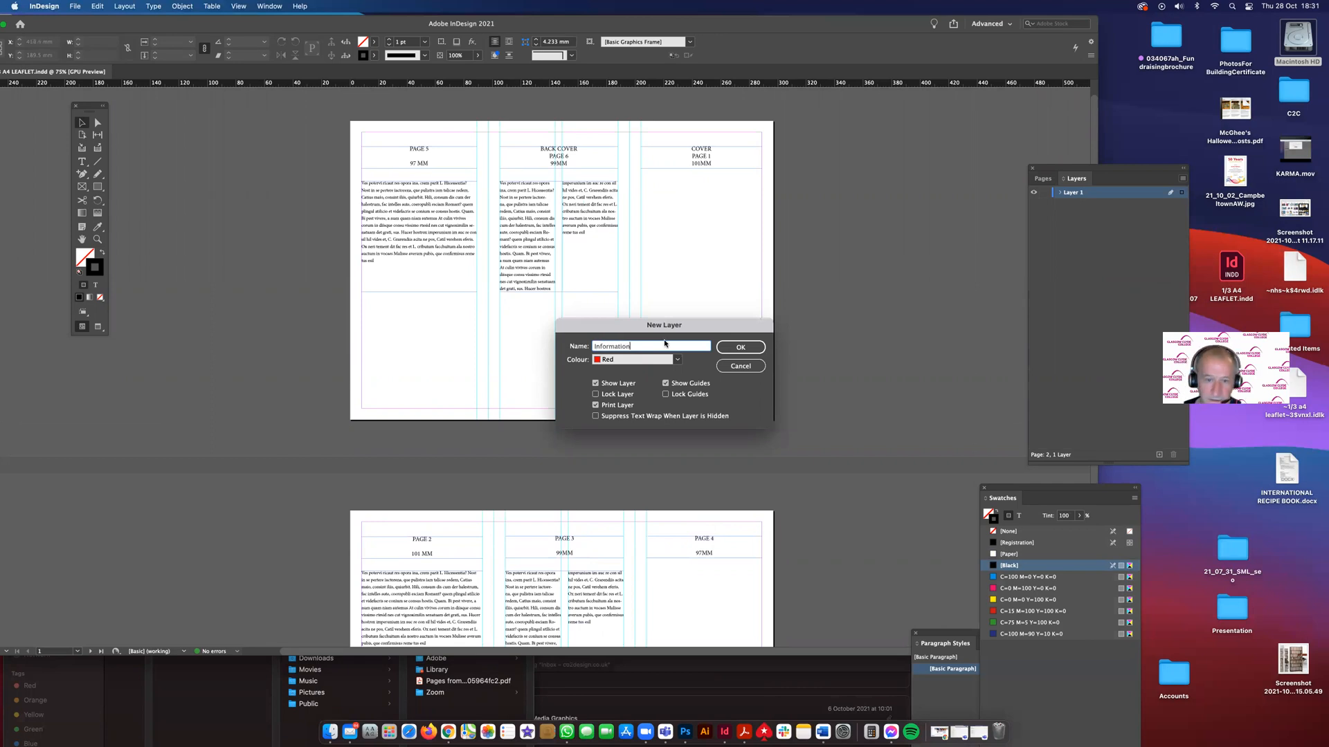
pyautogui.click(738, 349)
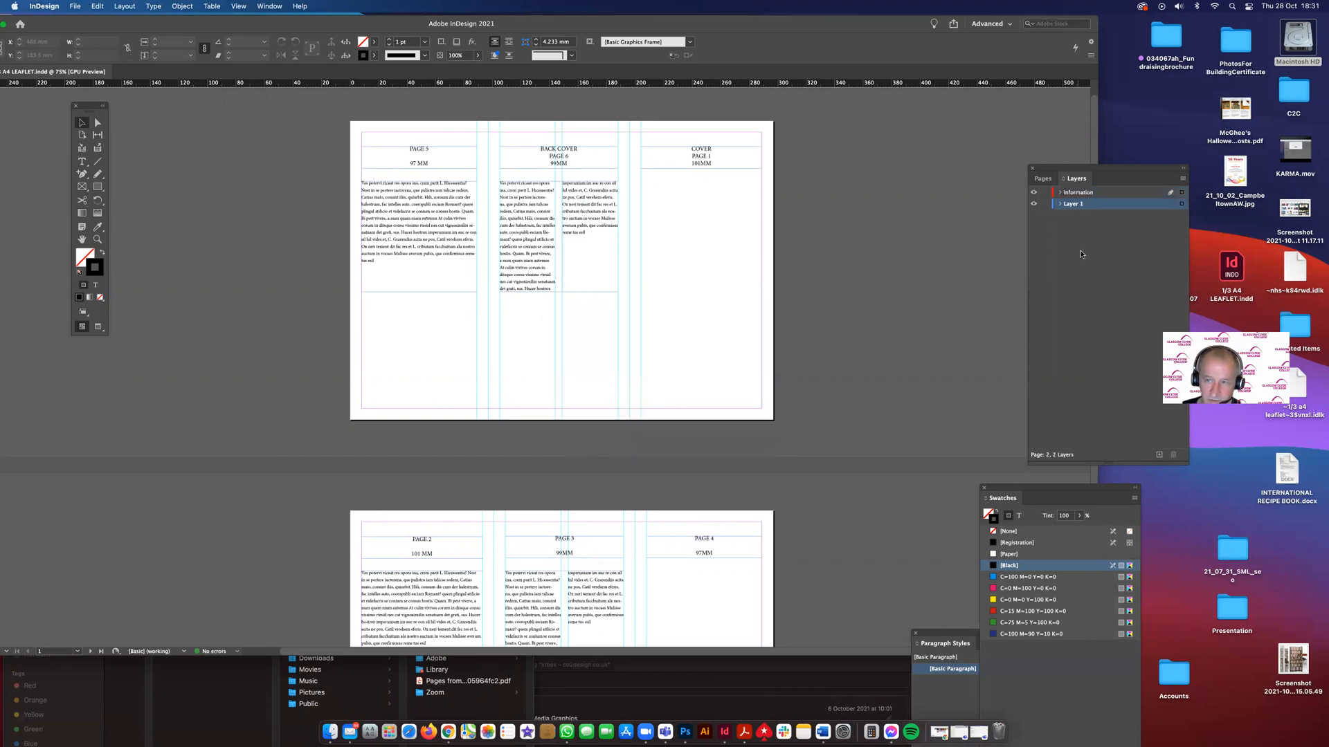
# - Rename Layer 1 as Grid, and lock and unlock it once
pyautogui.doubleClick(1072, 204)
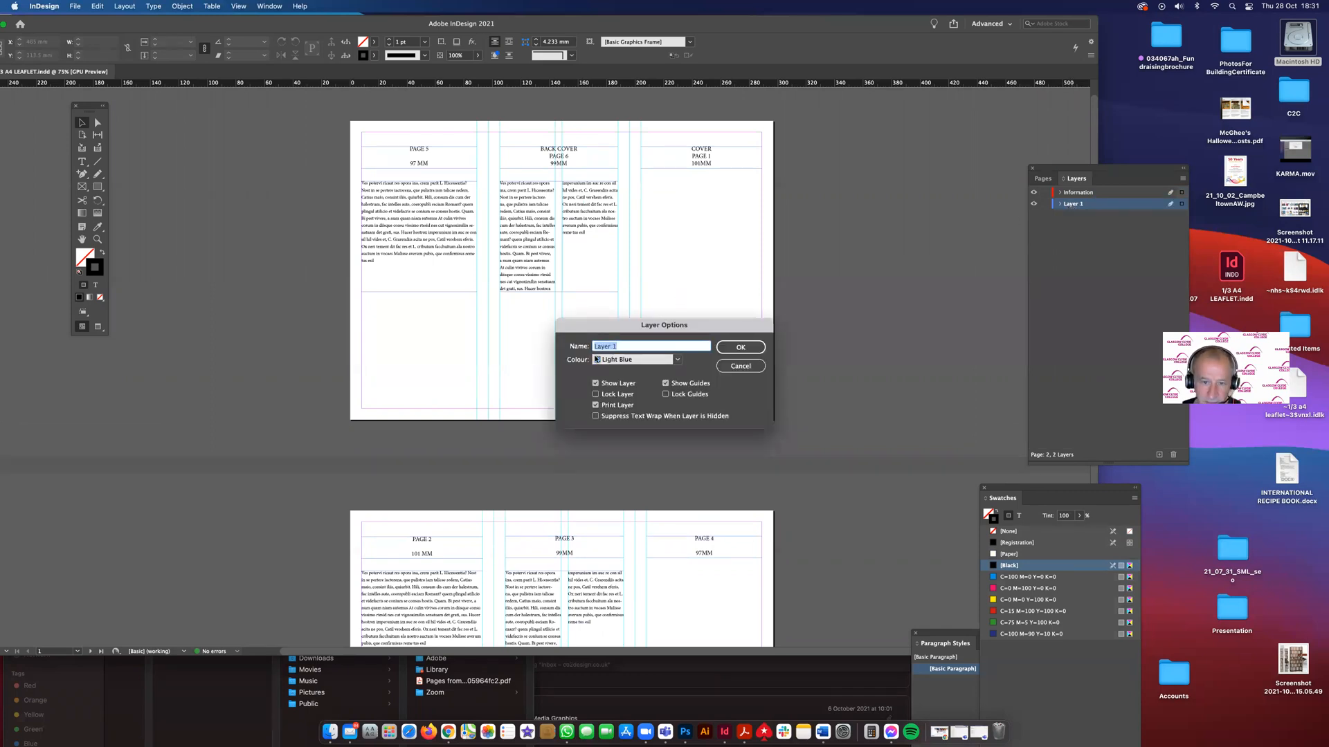
pyautogui.write('C')
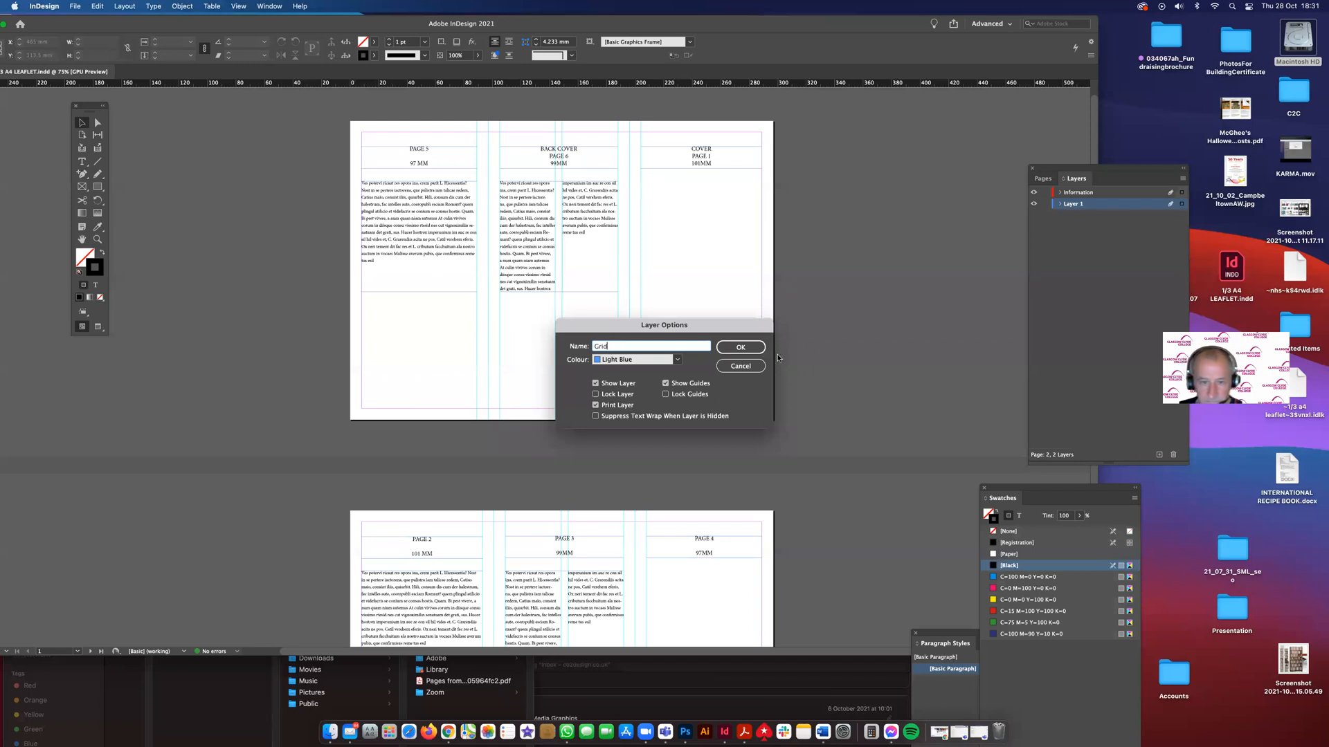
pyautogui.press('BackSpace')
pyautogui.click(740, 347)
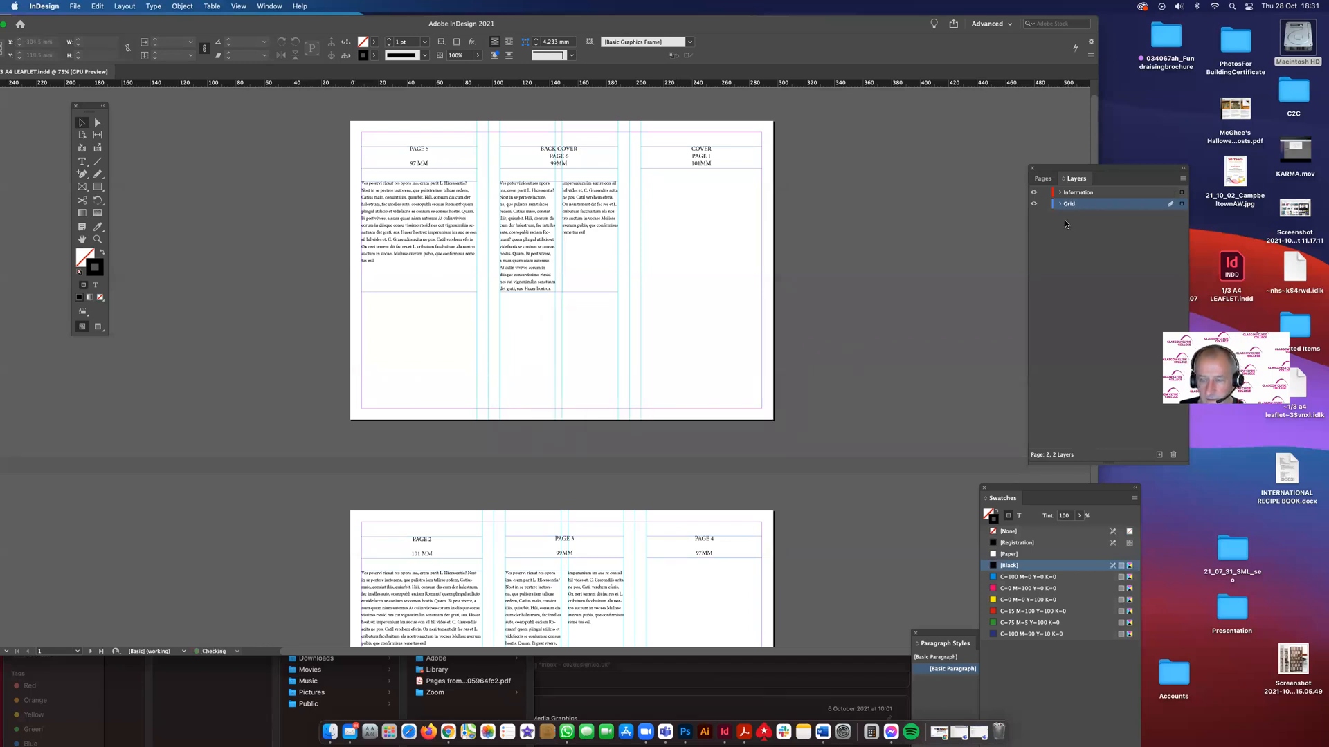
pyautogui.click(1043, 205)
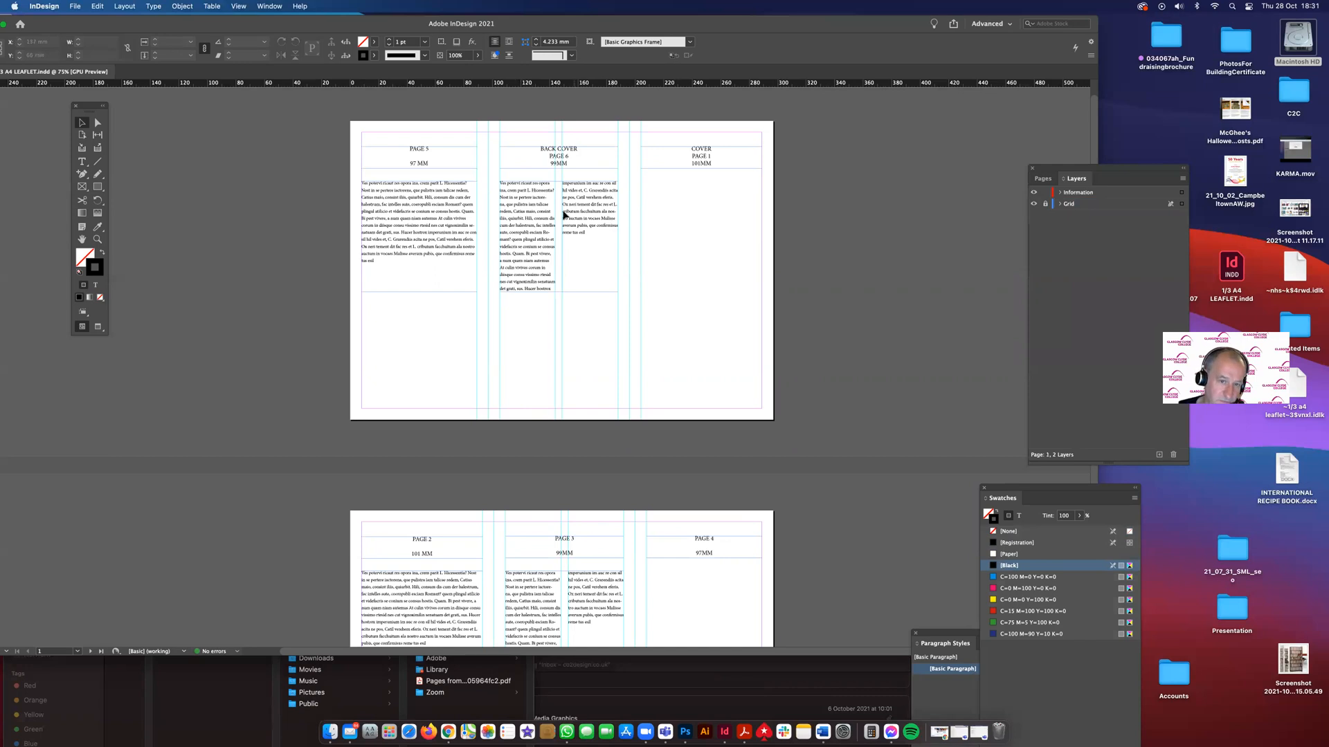
pyautogui.click(1044, 205)
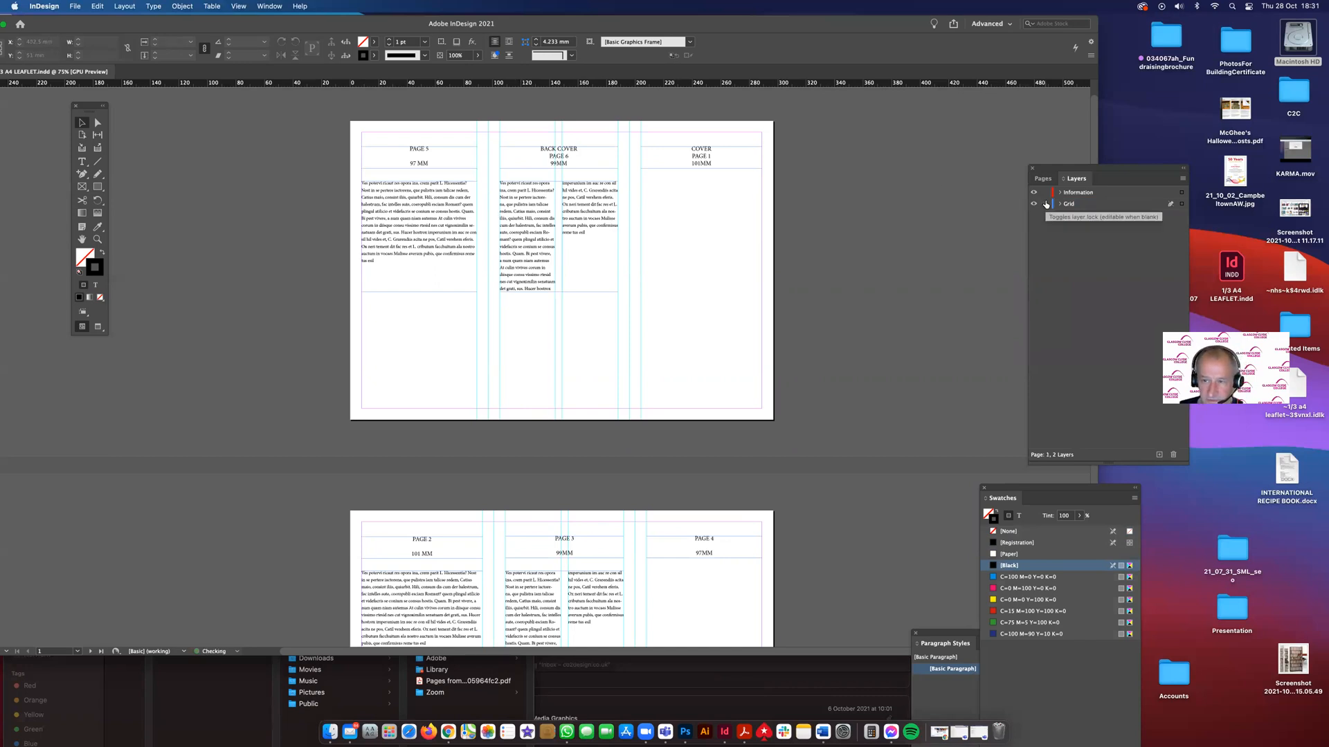
# - Transfer the two-column text frame under BACK COVER from the Grid layer to the Information layer
pyautogui.click(516, 243)
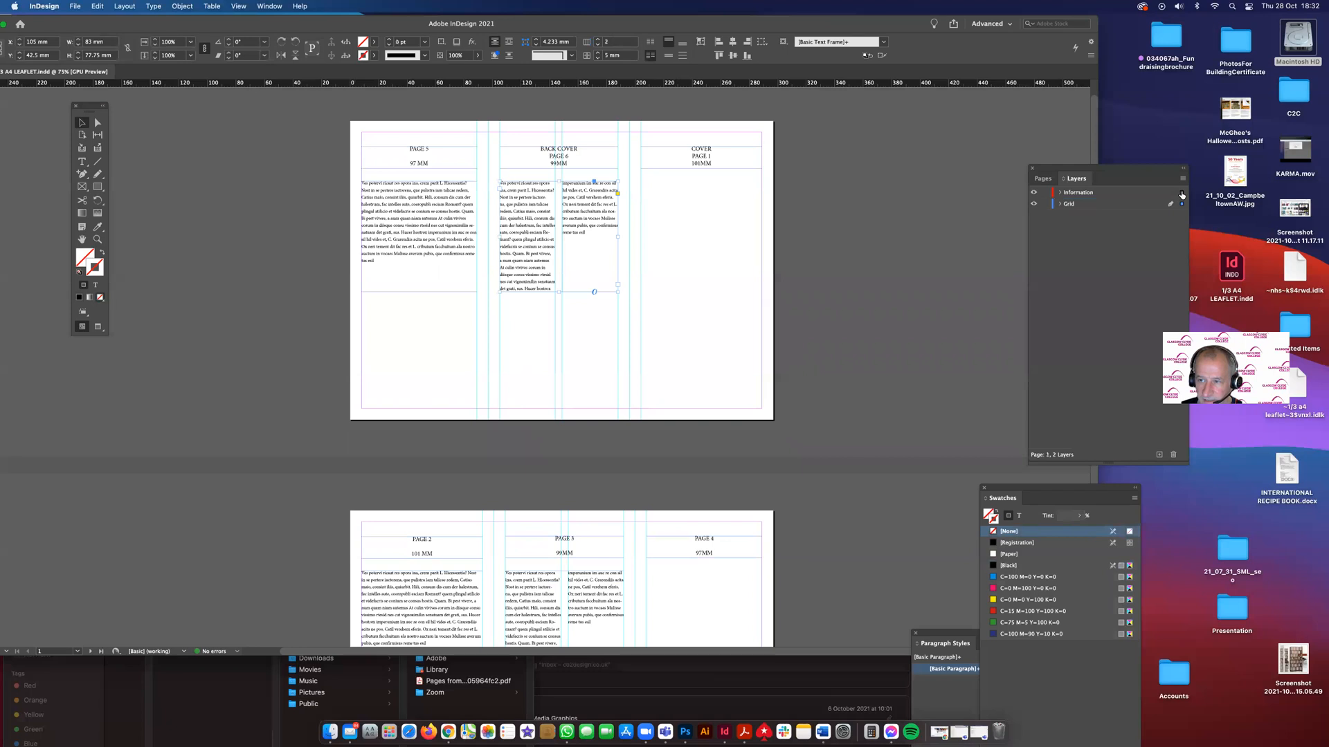
pyautogui.moveTo(1181, 203); pyautogui.dragTo(1181, 195)
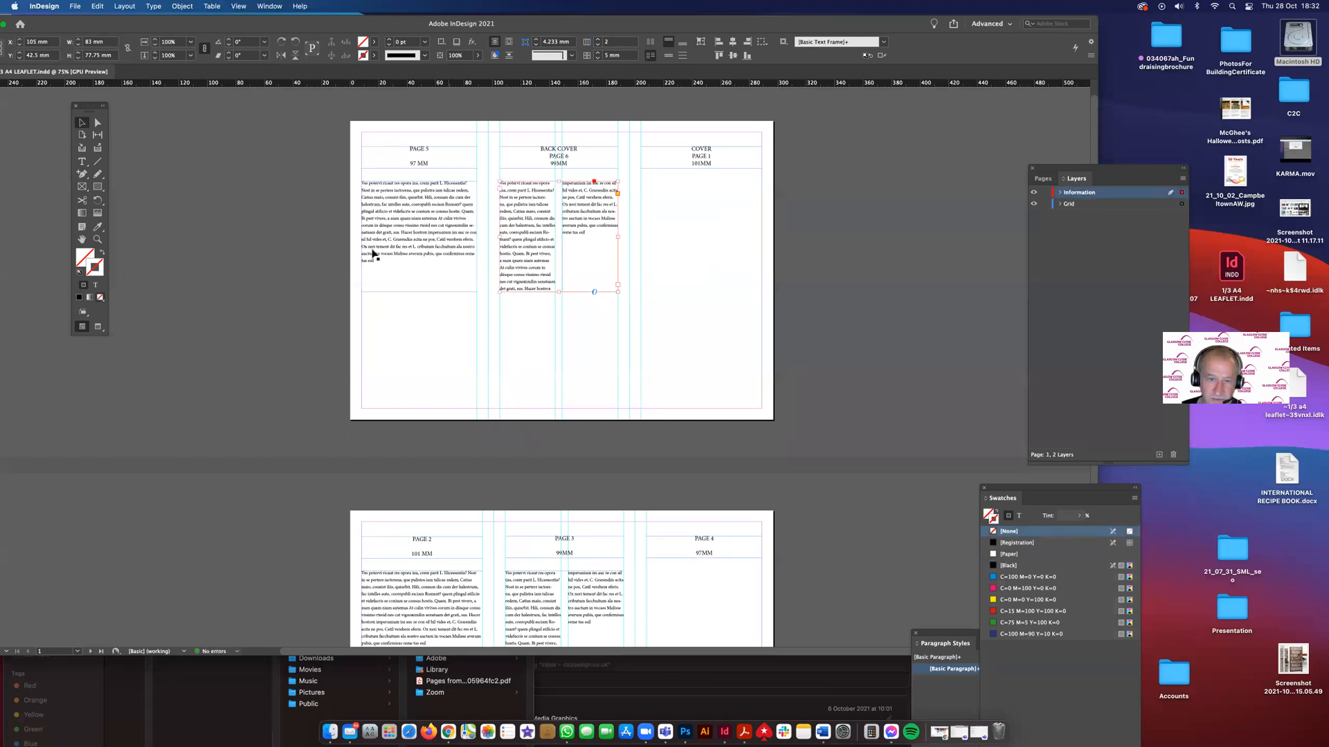
pyautogui.click(685, 283)
pyautogui.press('d')
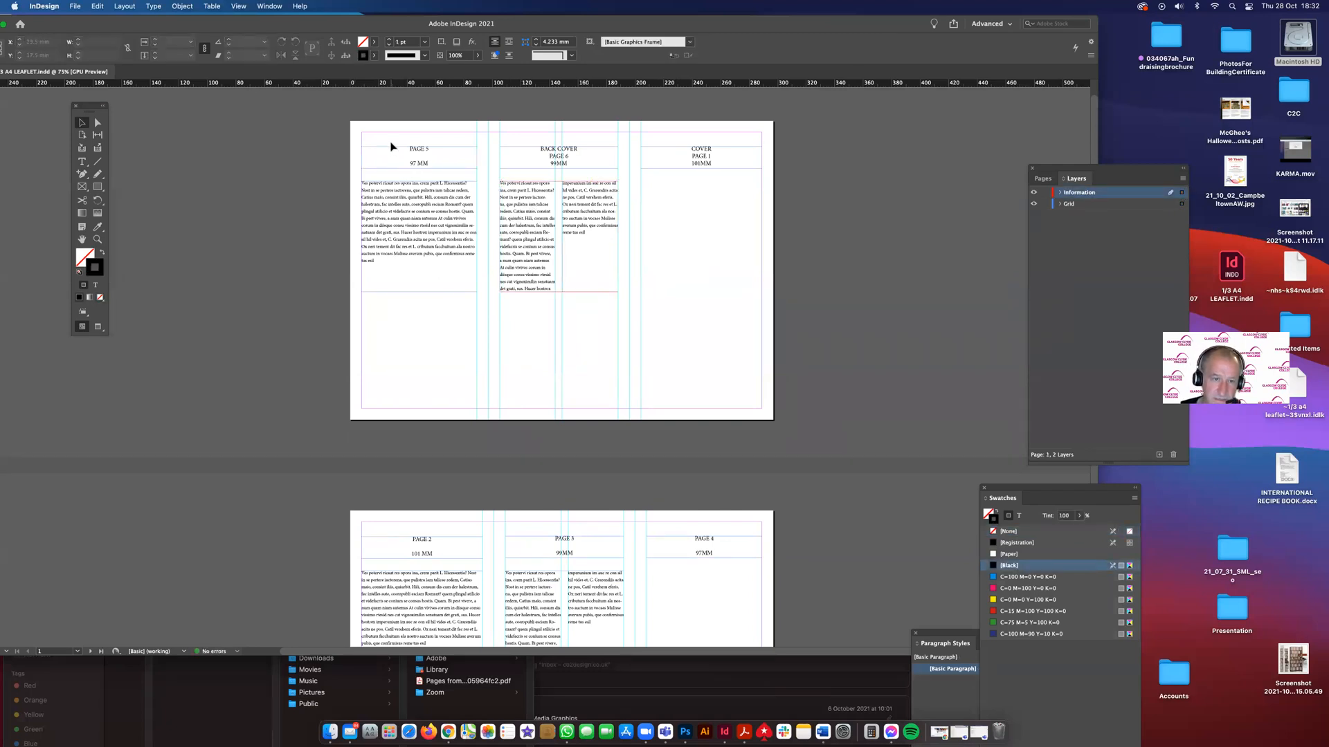
# - Transfer the PAGE 5 label and body text frames and the COVER label frame to the Information layer
pyautogui.click(416, 255)
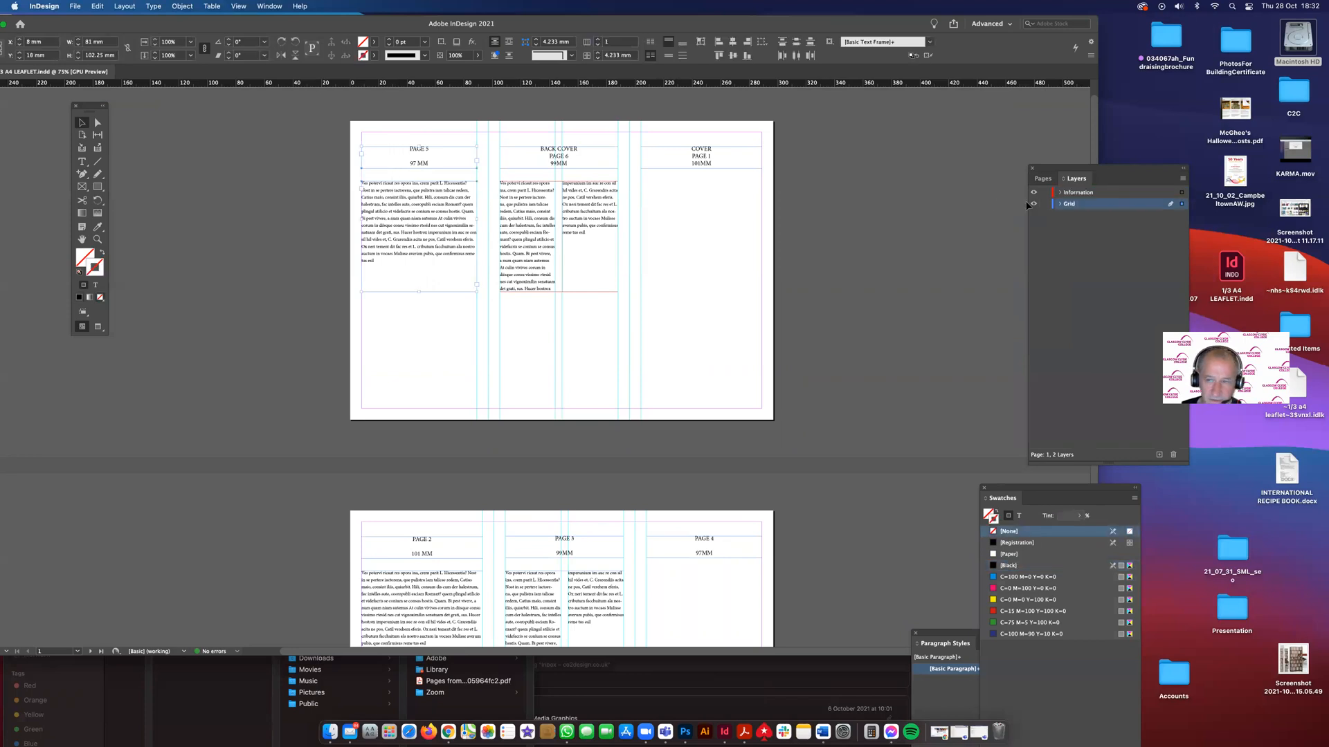
pyautogui.moveTo(1182, 202); pyautogui.dragTo(1182, 193)
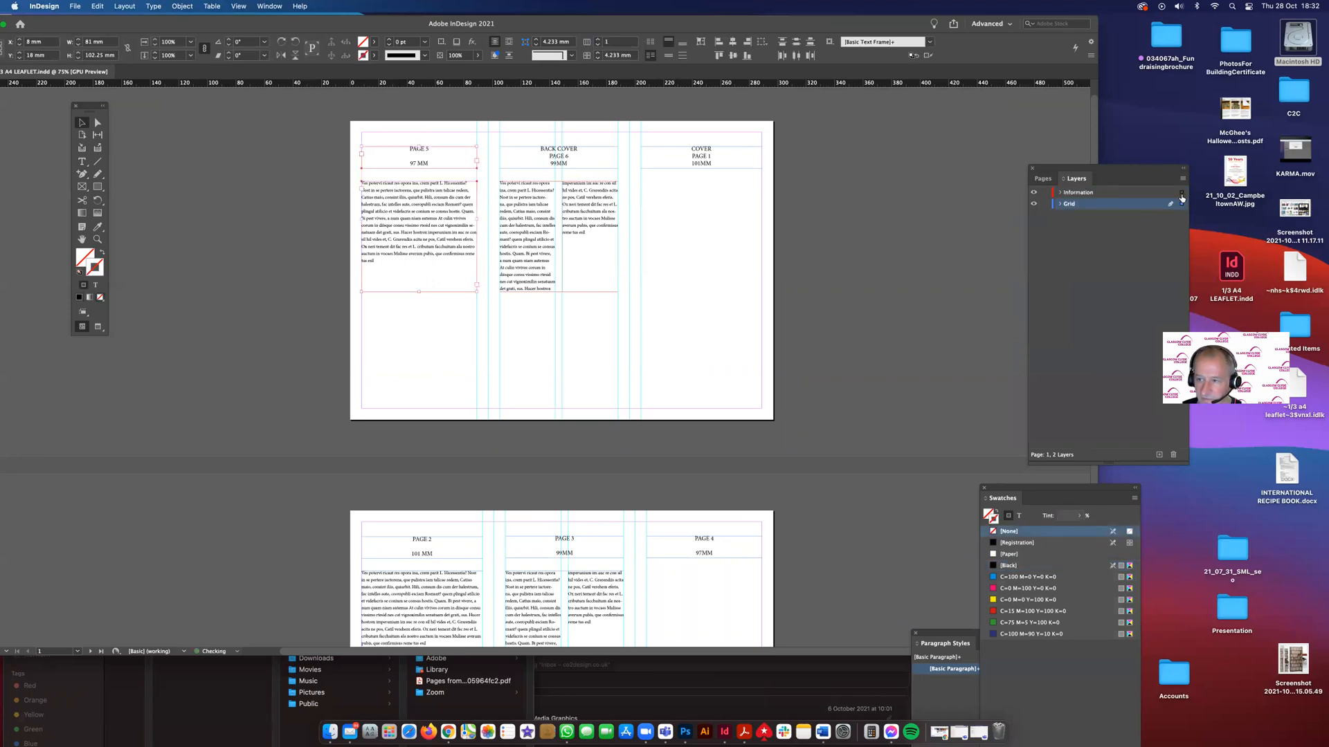
pyautogui.moveTo(695, 142); pyautogui.dragTo(699, 170)
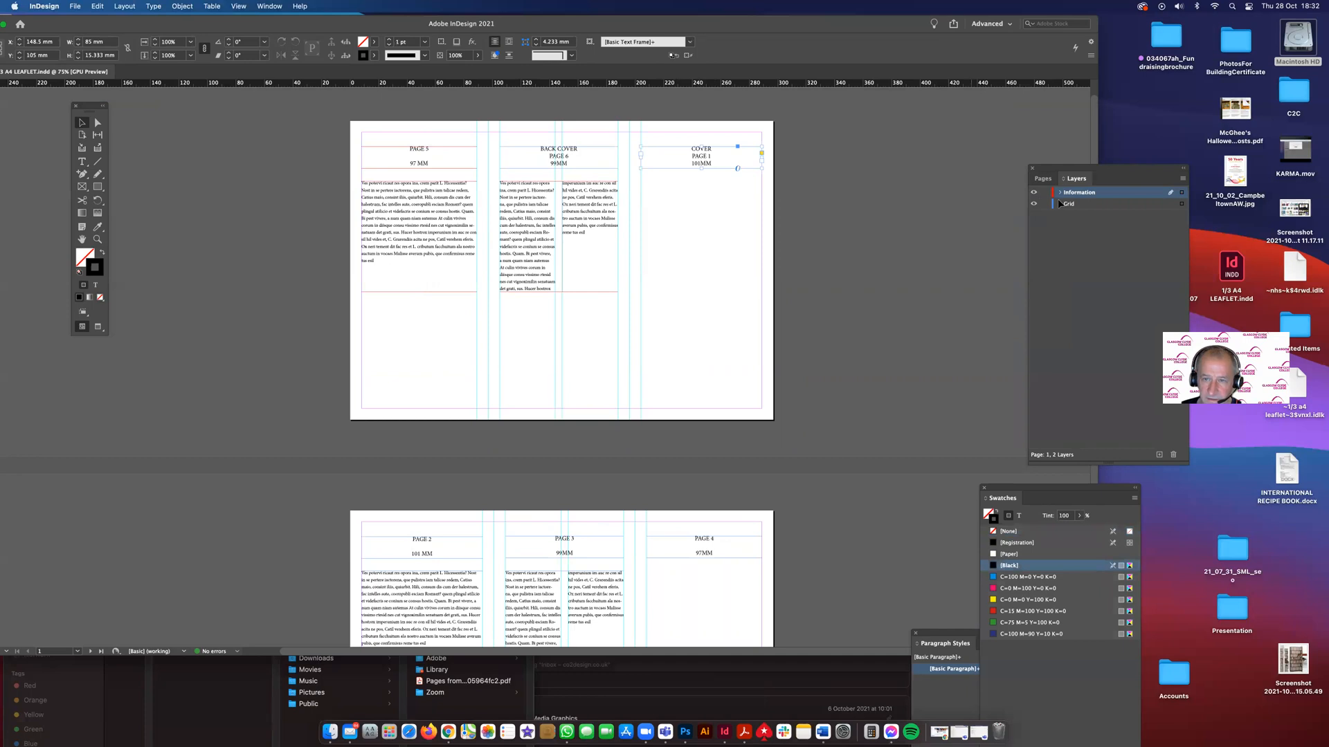
pyautogui.moveTo(1182, 204); pyautogui.dragTo(1181, 193)
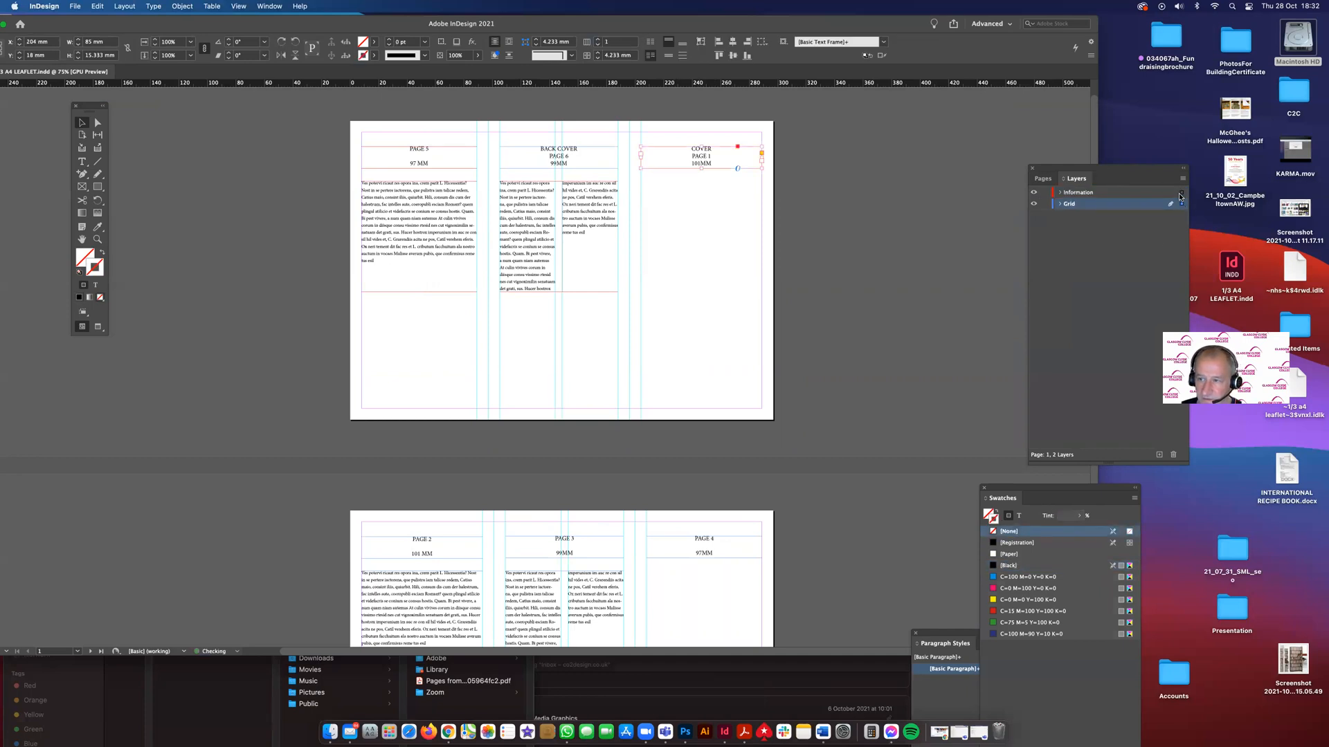
# - Transfer the BACK COVER label frame to the Information layer and deselect it
pyautogui.scroll(-3, 882, 317)
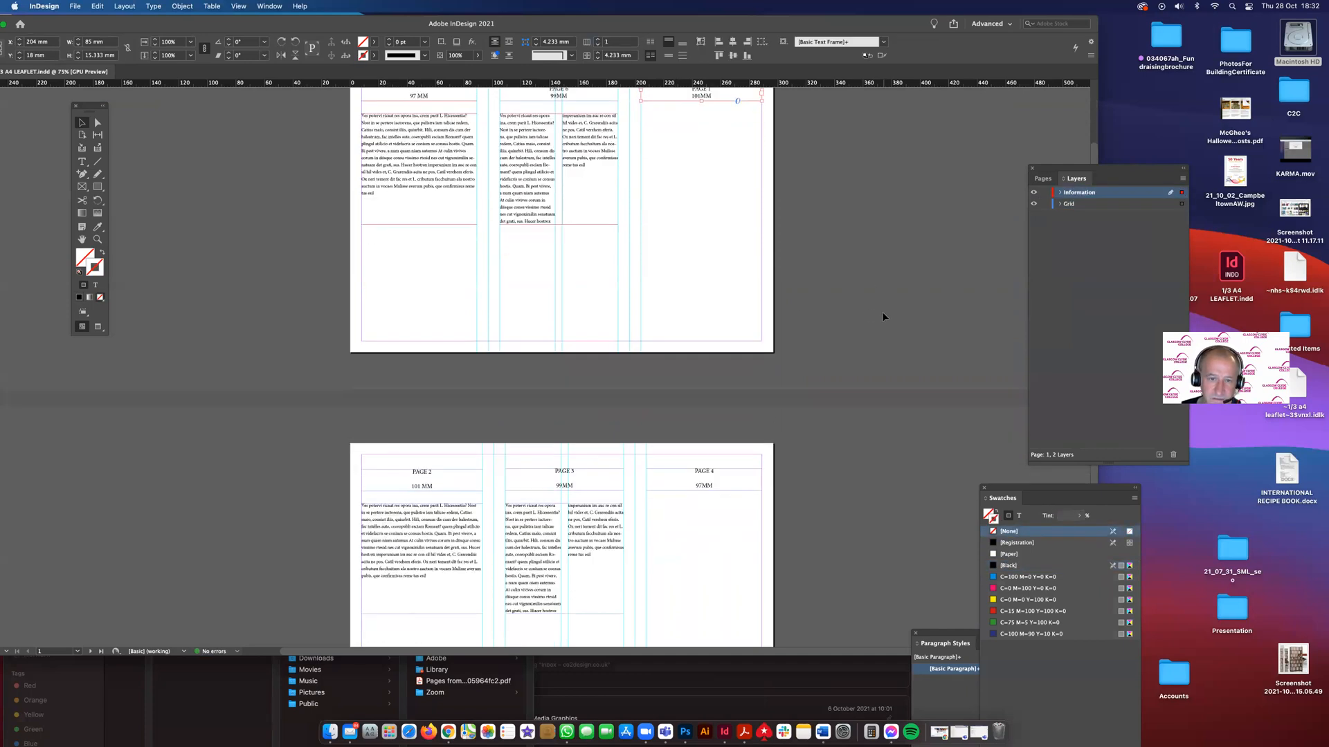
pyautogui.scroll(4, 881, 317)
pyautogui.click(532, 189)
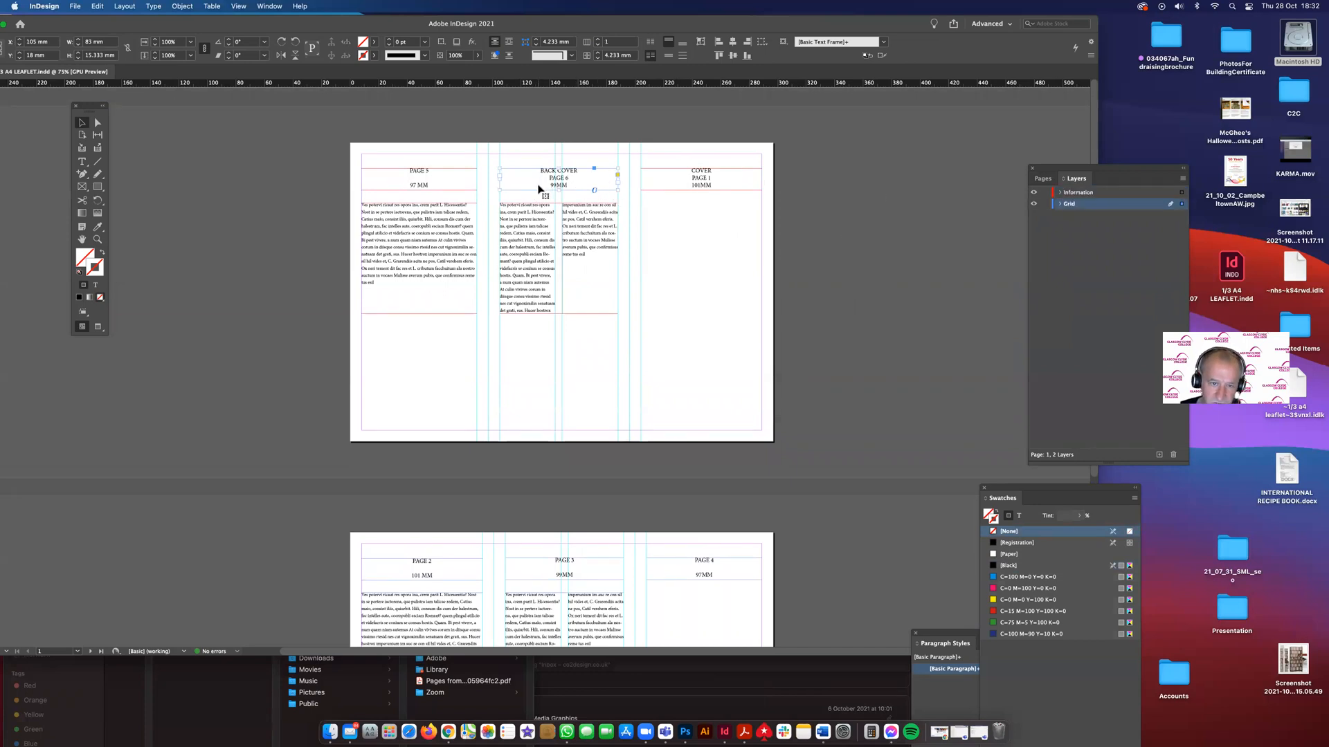
pyautogui.moveTo(1175, 207); pyautogui.dragTo(1180, 193)
pyautogui.click(832, 299)
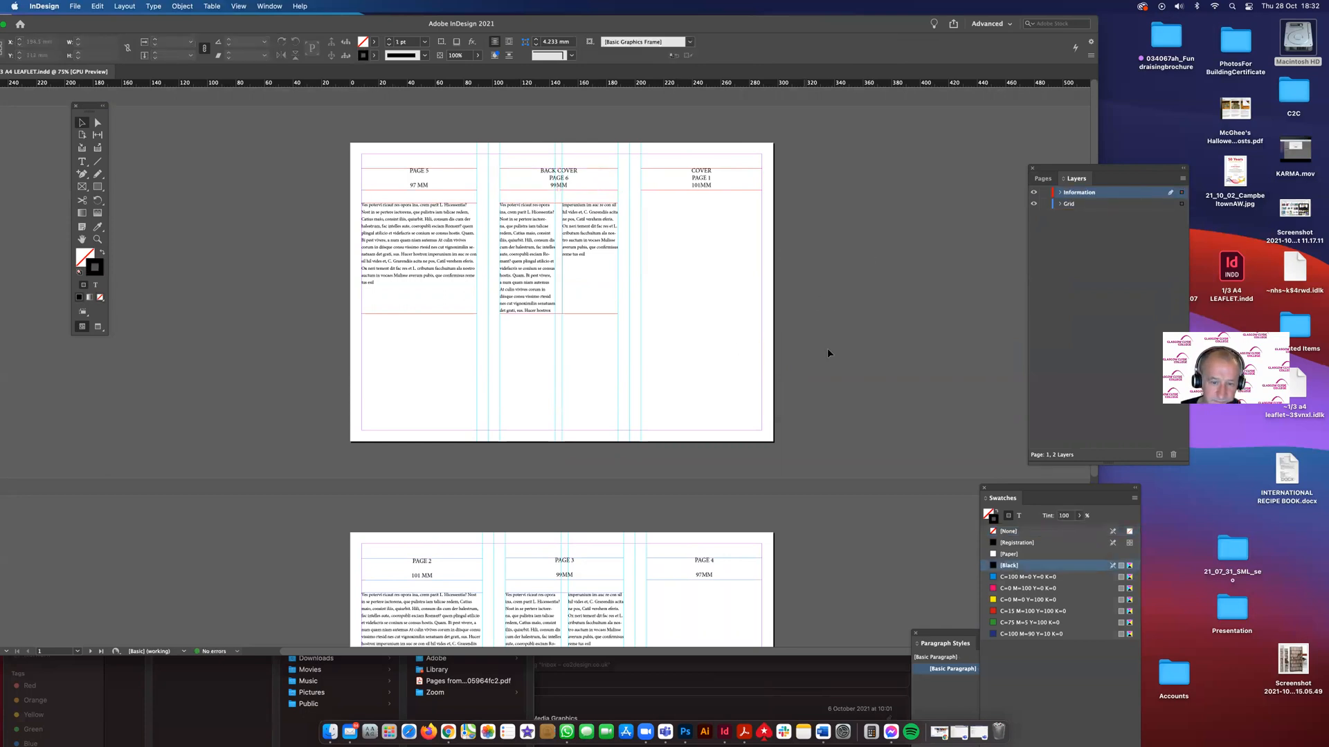
# - Transfer the label and body text frames of PAGE 2 and PAGE 3 to the Information layer
pyautogui.scroll(-3, 796, 350)
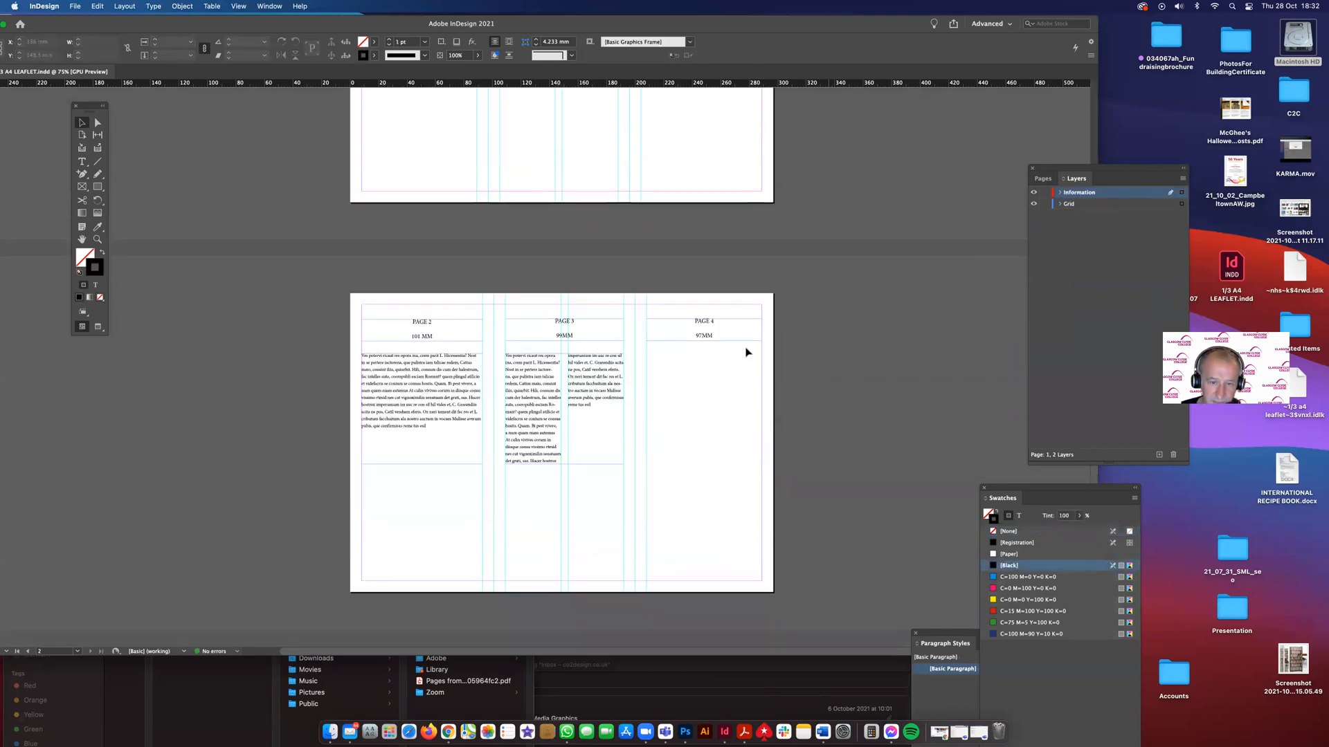
pyautogui.click(439, 324)
pyautogui.moveTo(1177, 209); pyautogui.dragTo(1180, 192)
pyautogui.moveTo(525, 500); pyautogui.dragTo(595, 321)
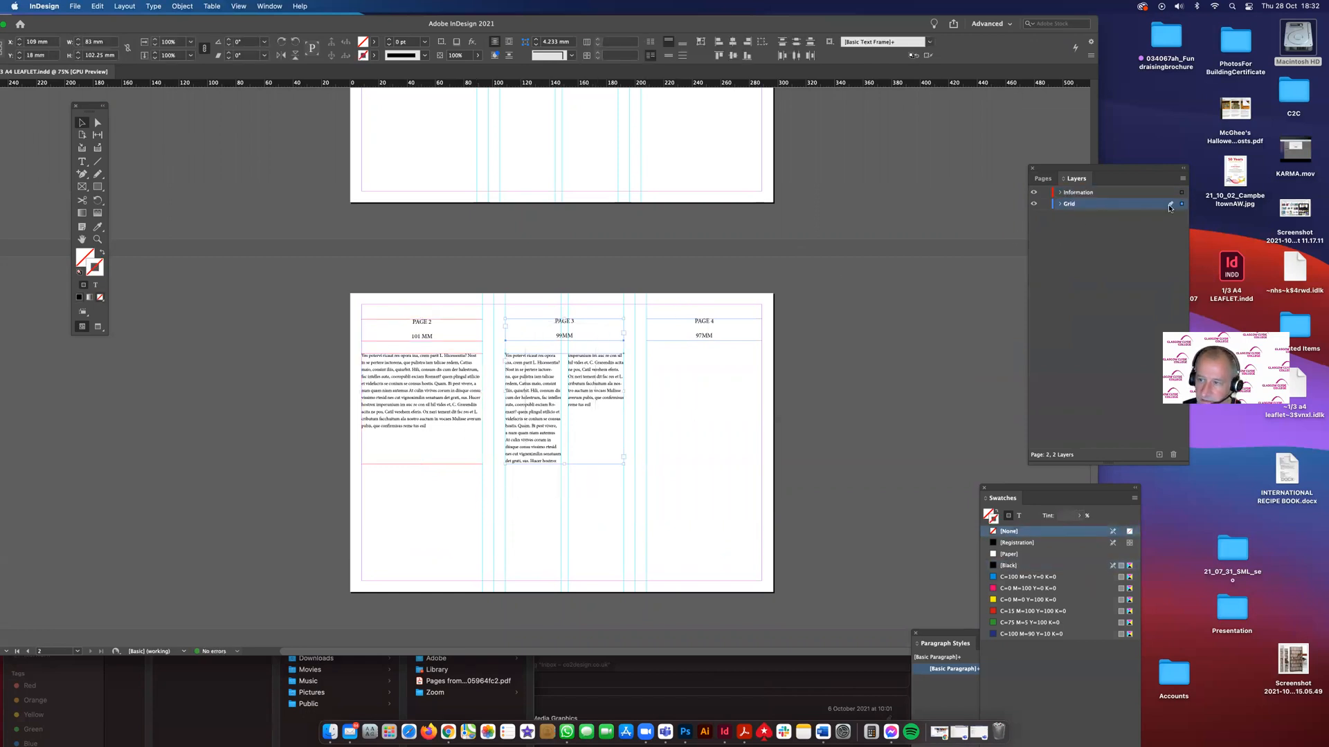
pyautogui.moveTo(1180, 208); pyautogui.dragTo(1182, 197)
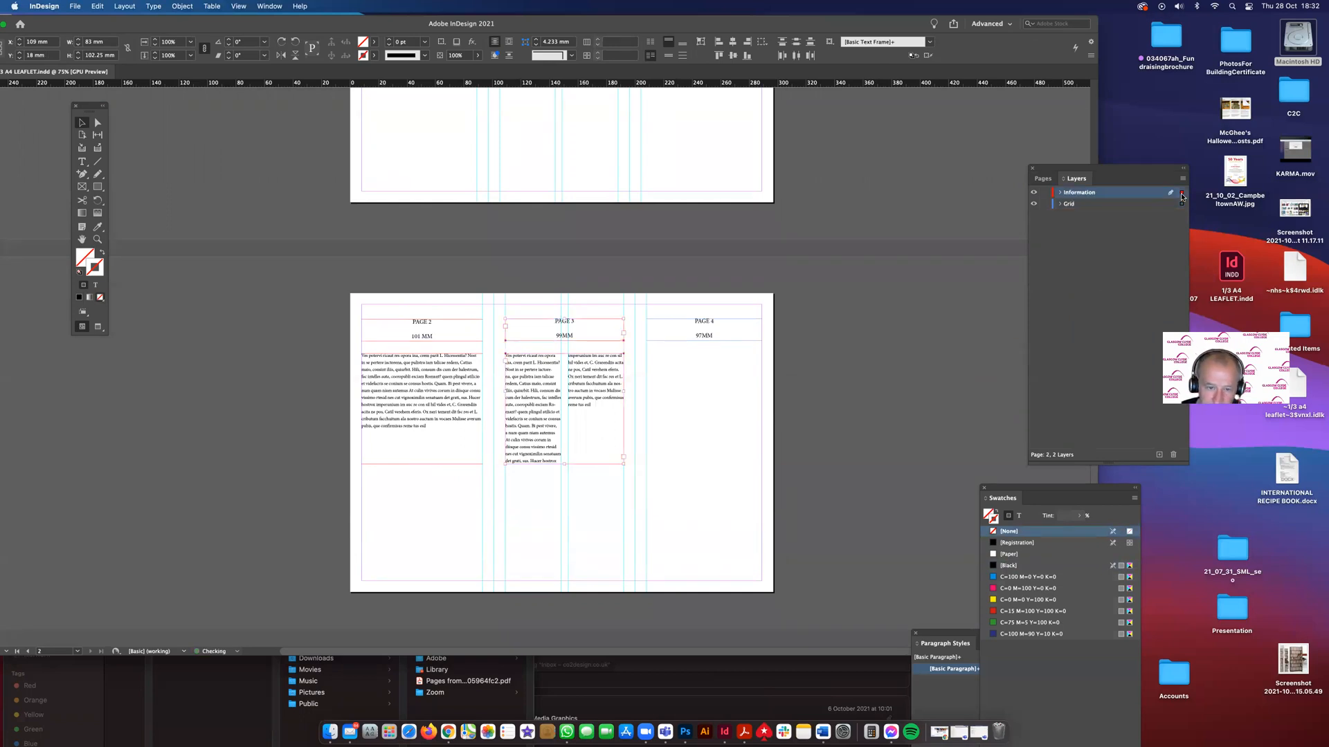
# - Transfer the PAGE 4 label frame to the Information layer and lock the Grid layer
pyautogui.moveTo(700, 365); pyautogui.dragTo(702, 322)
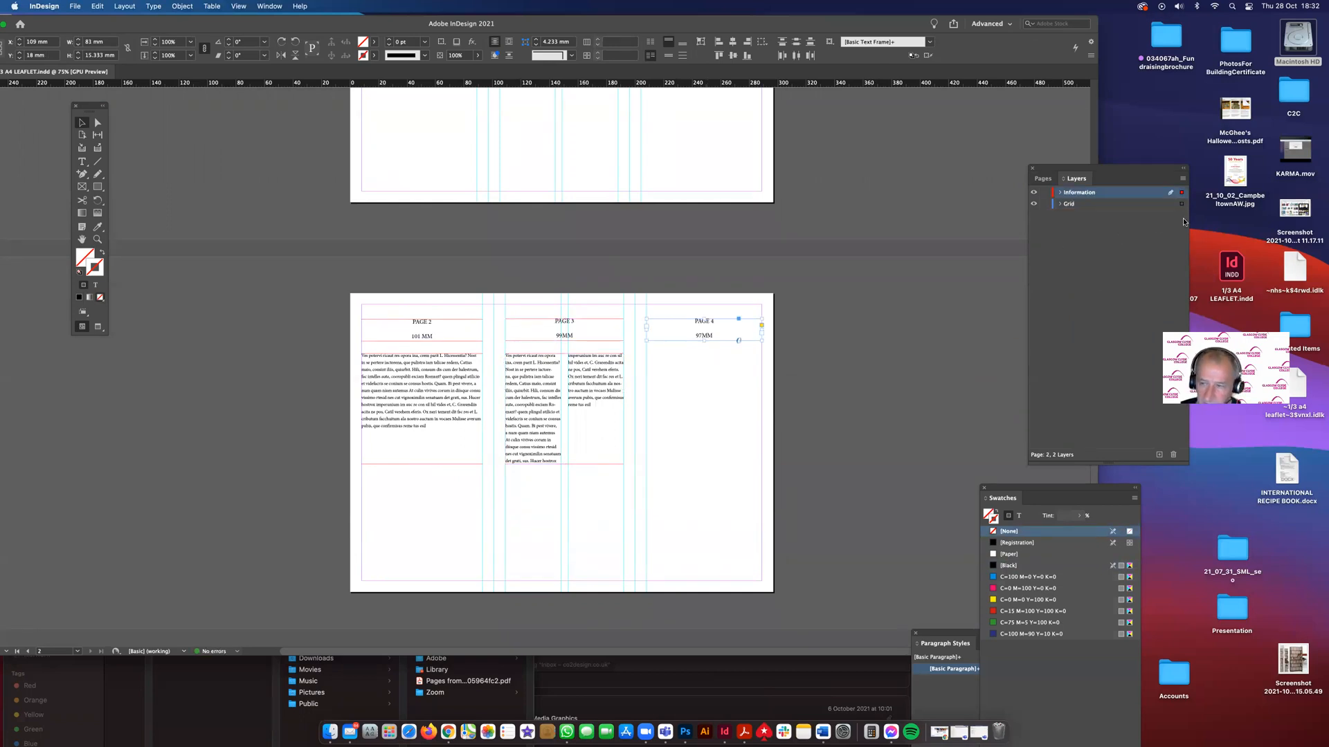
pyautogui.moveTo(1182, 207); pyautogui.dragTo(1181, 193)
pyautogui.click(1045, 203)
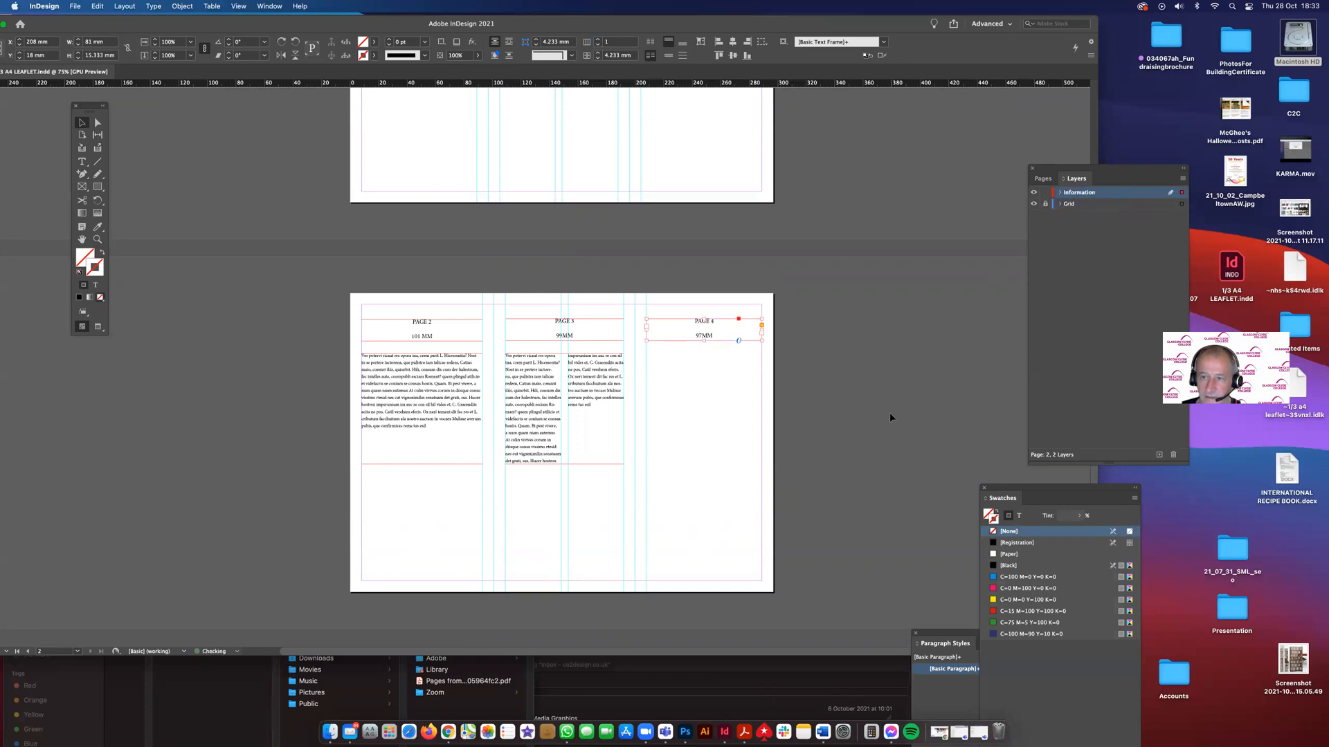
pyautogui.scroll(3, 890, 416)
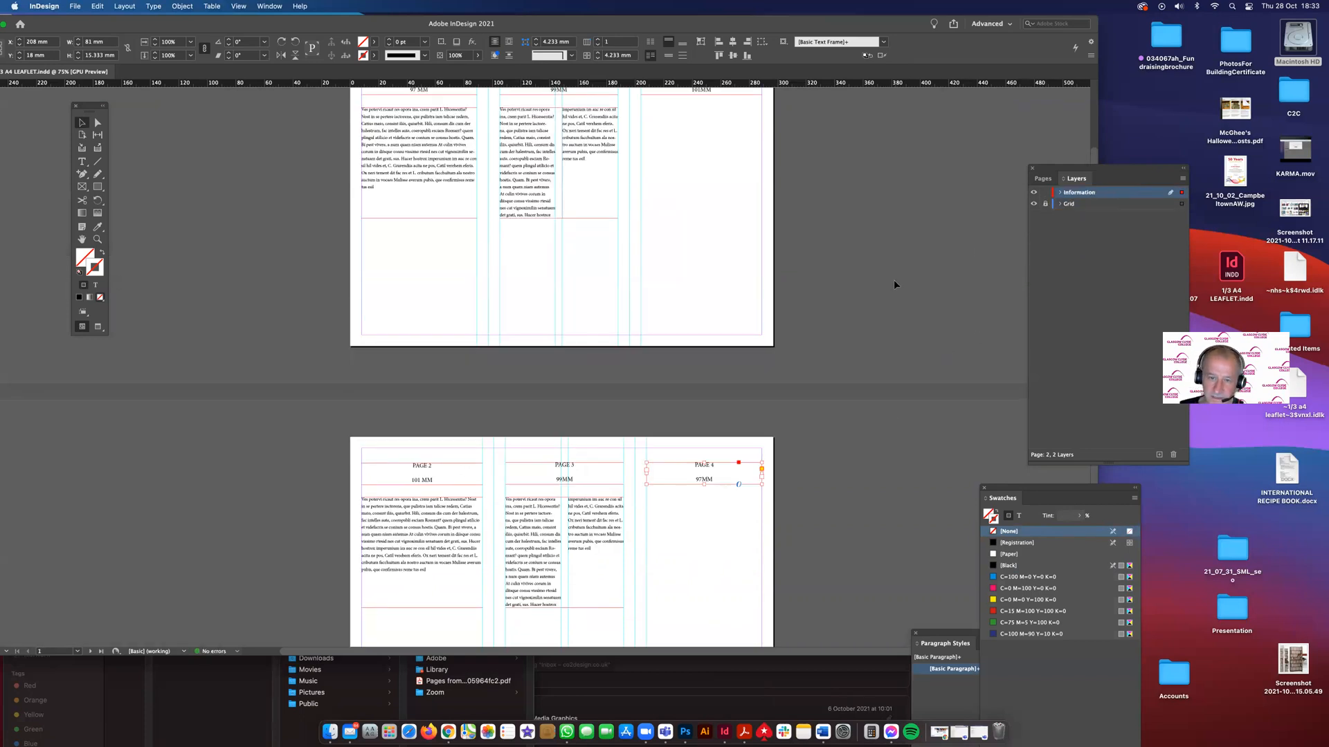
pyautogui.scroll(2, 881, 255)
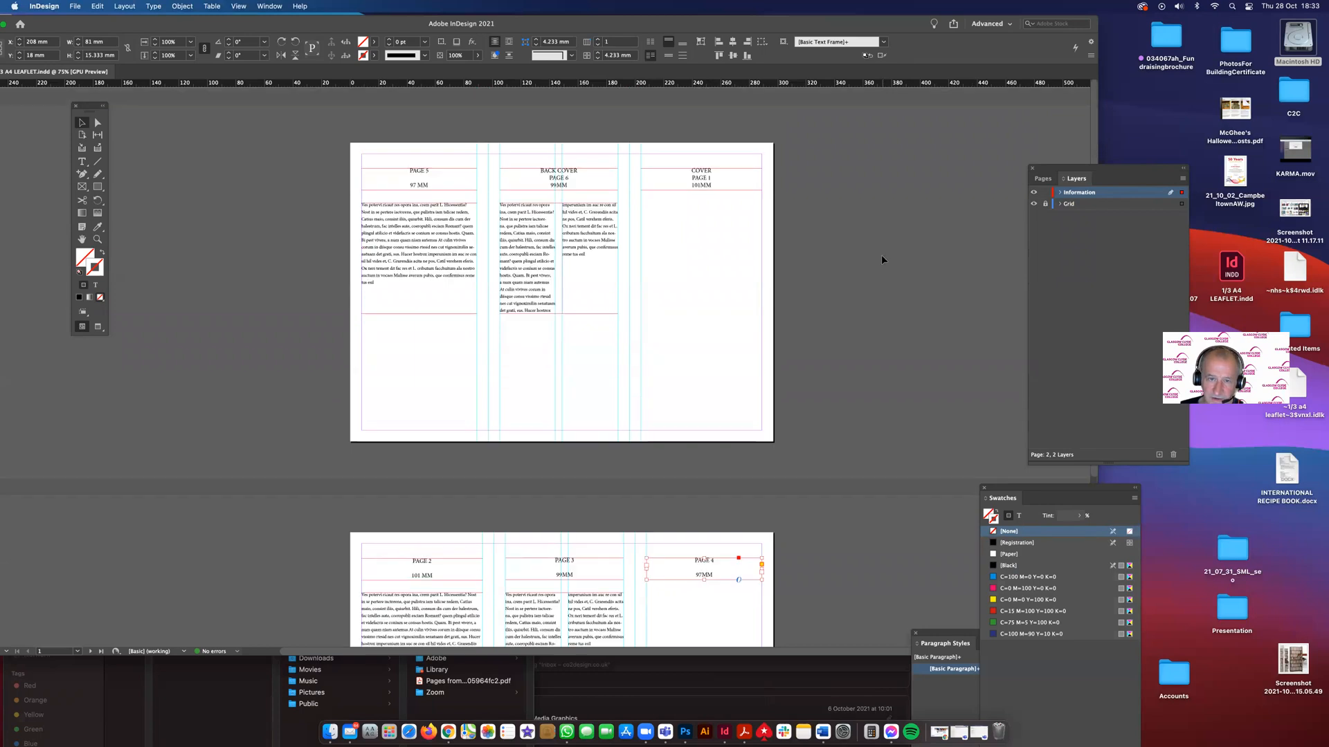
# - Hide and reshow the Grid layer, and hide the Information layer to check the guides alone on both pages
pyautogui.click(1033, 204)
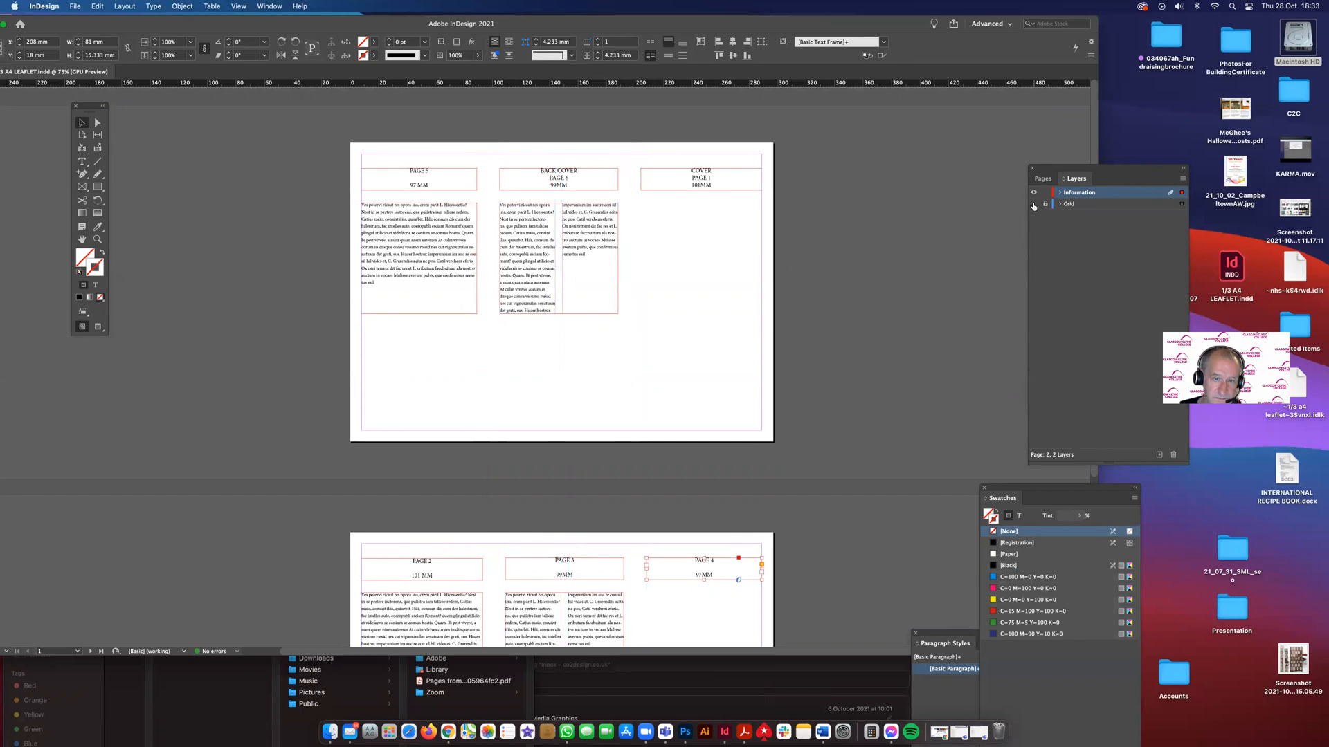
pyautogui.click(1033, 204)
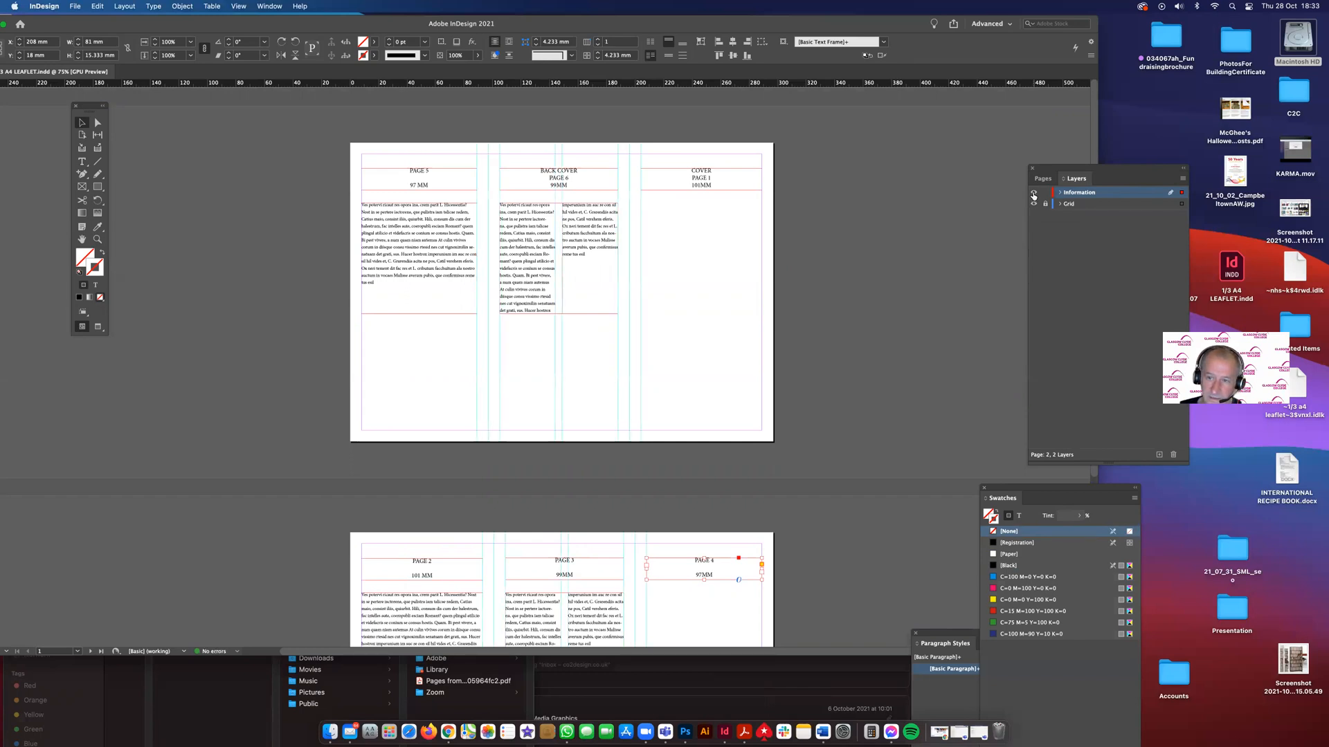
pyautogui.click(1034, 193)
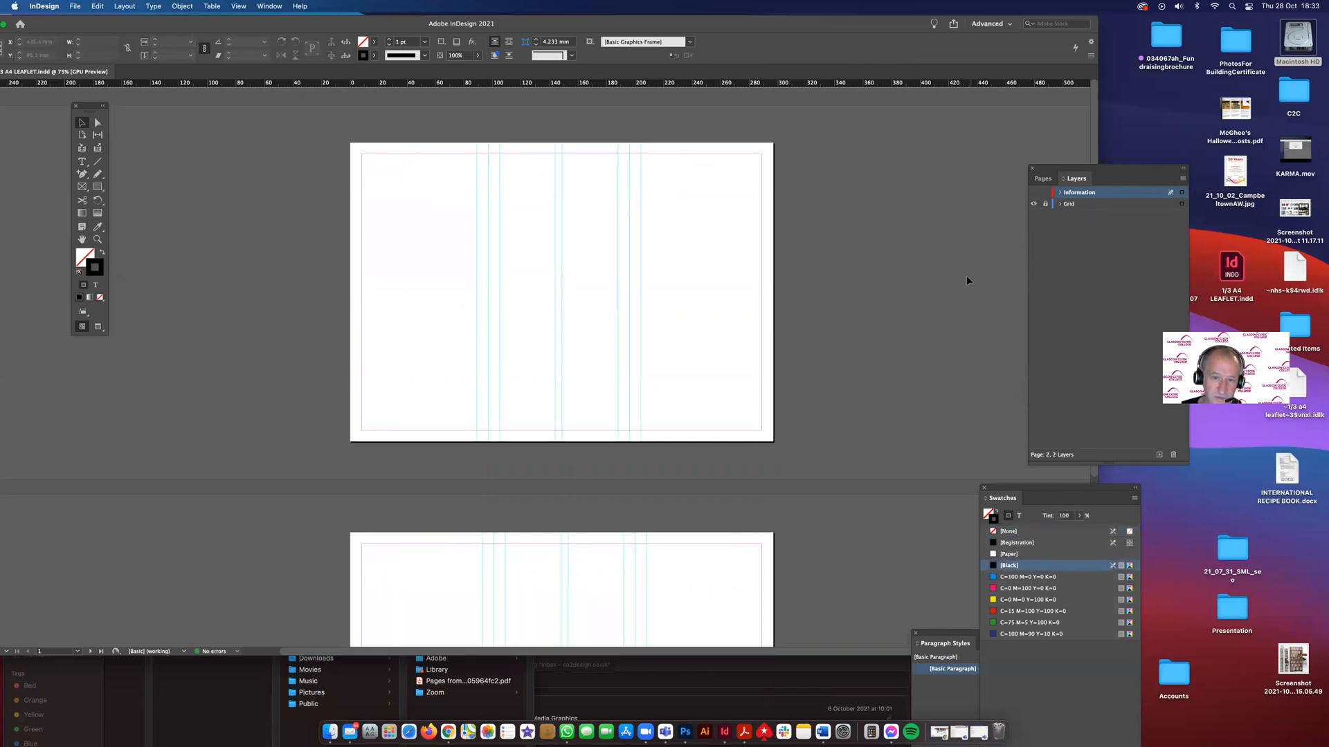
pyautogui.scroll(-5, 965, 278)
pyautogui.scroll(-5, 965, 279)
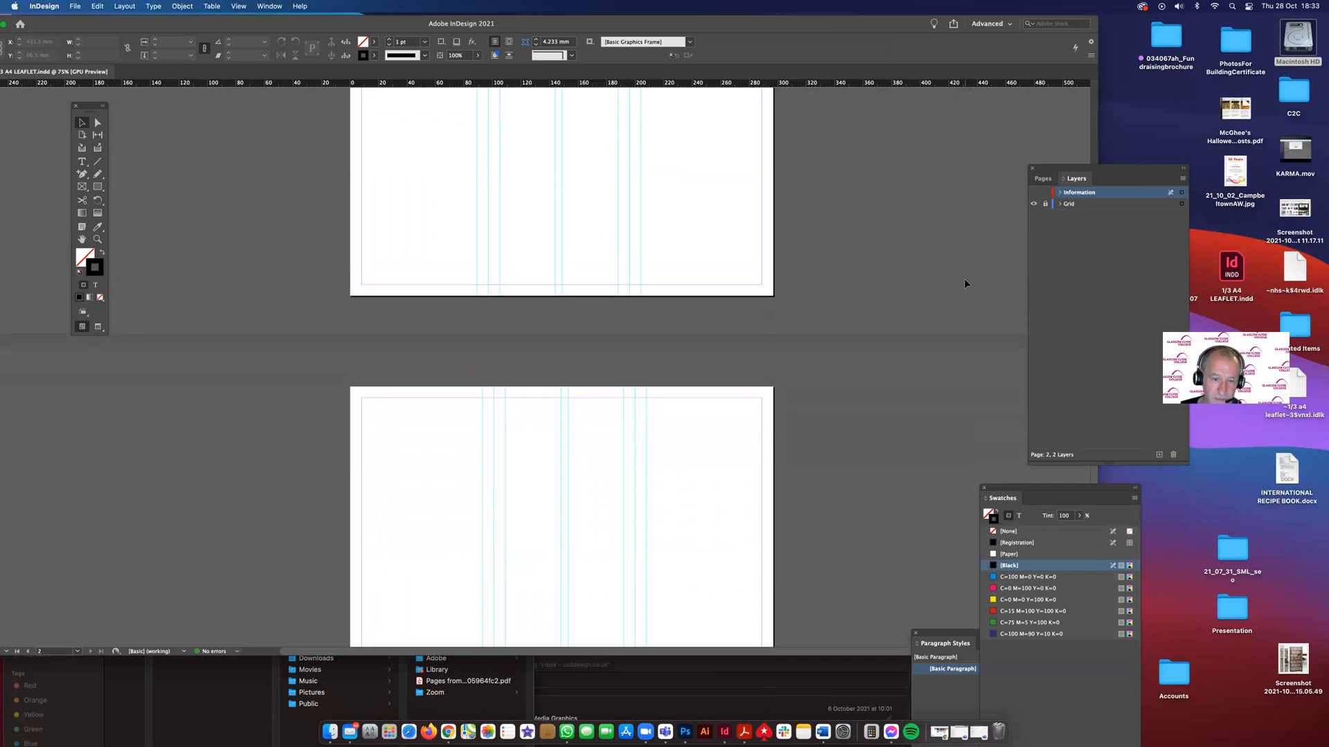
pyautogui.scroll(7, 964, 280)
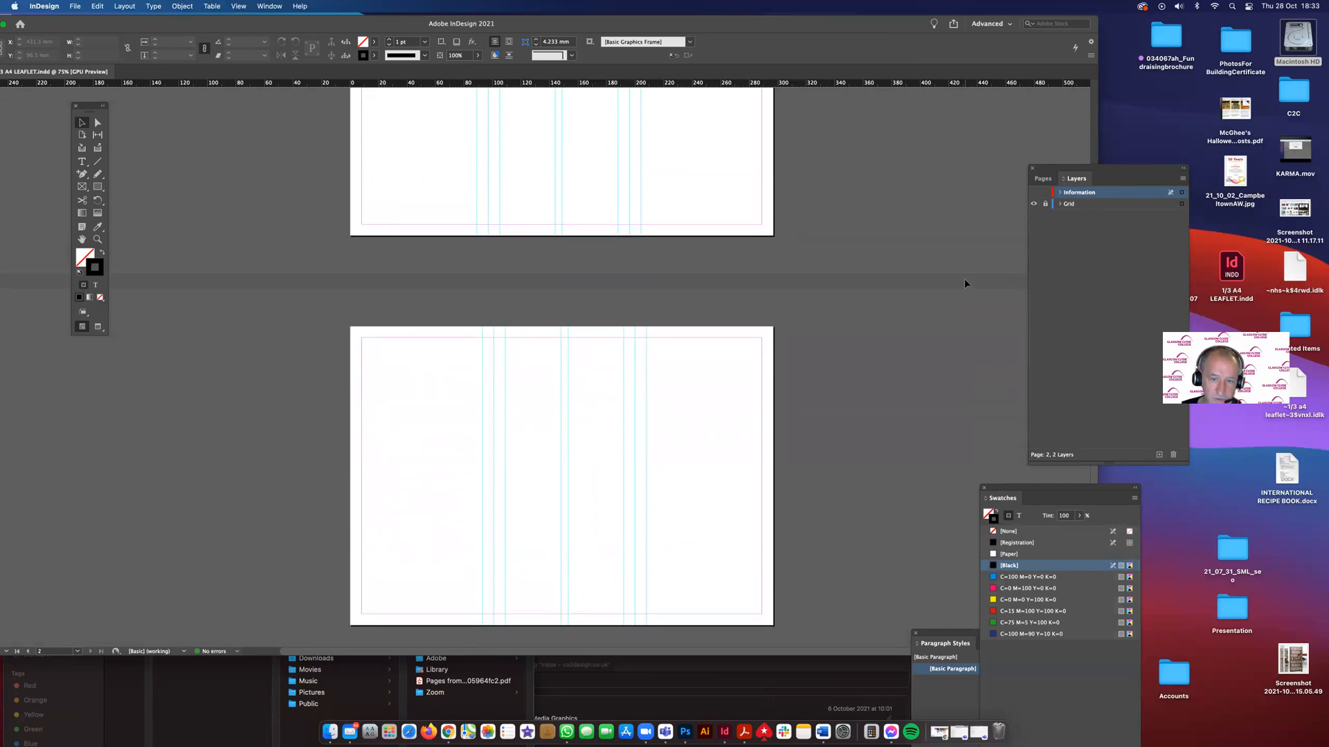
pyautogui.scroll(3, 965, 278)
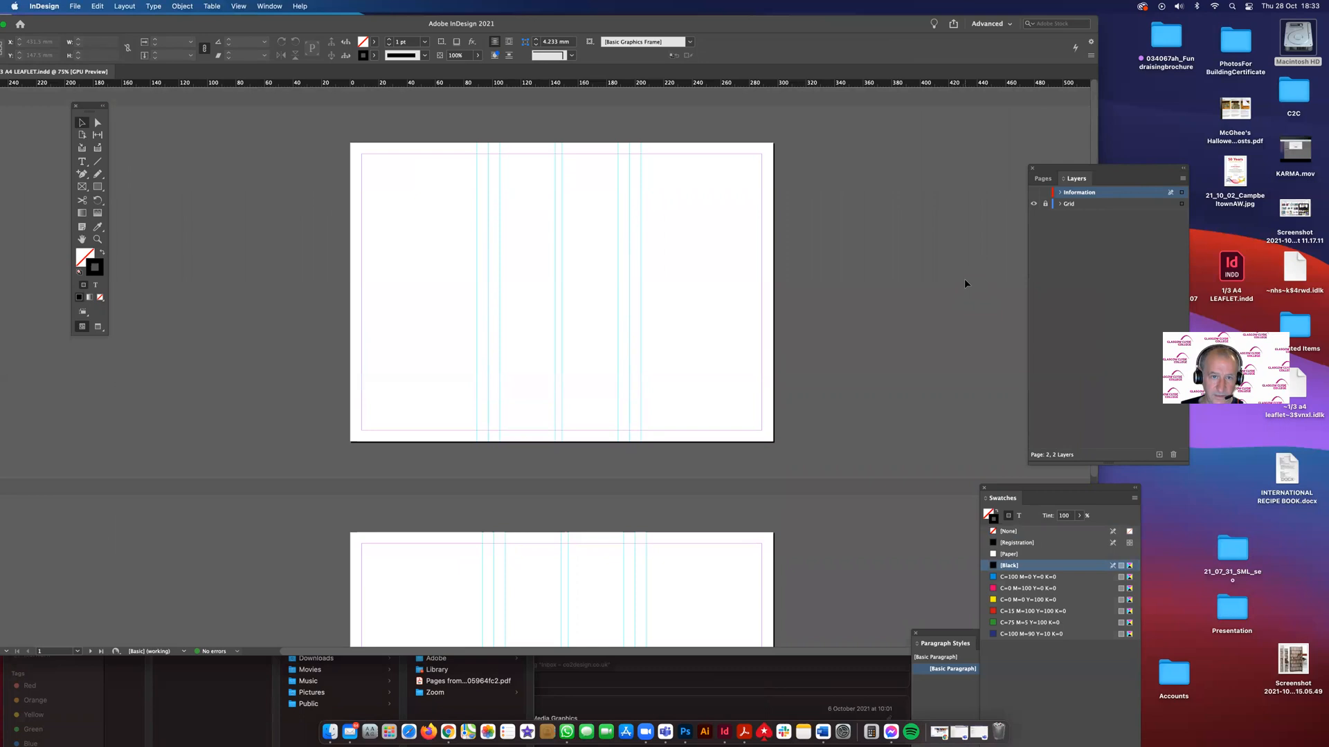
# - Reposition the application window so its cut-off edge, rulers and window controls are fully on screen
pyautogui.moveTo(868, 23); pyautogui.dragTo(898, 13)
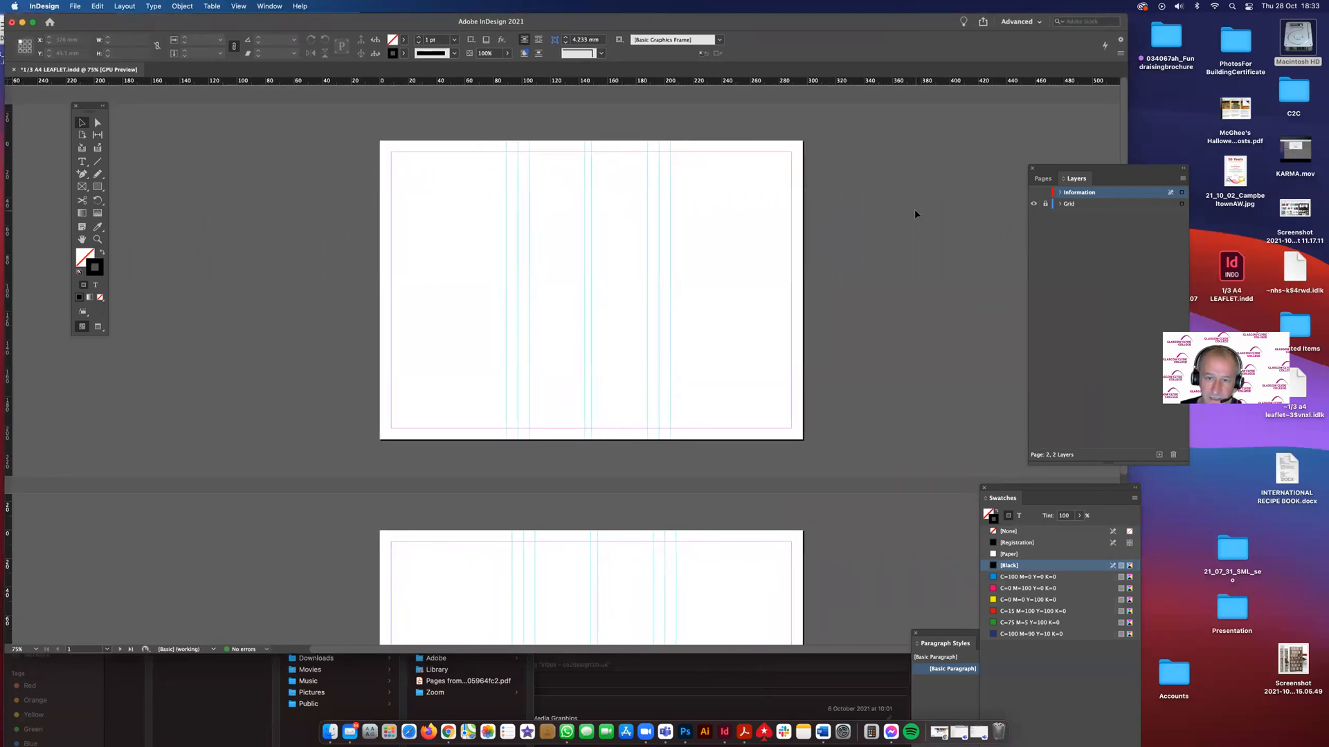
pyautogui.scroll(-1, 910, 255)
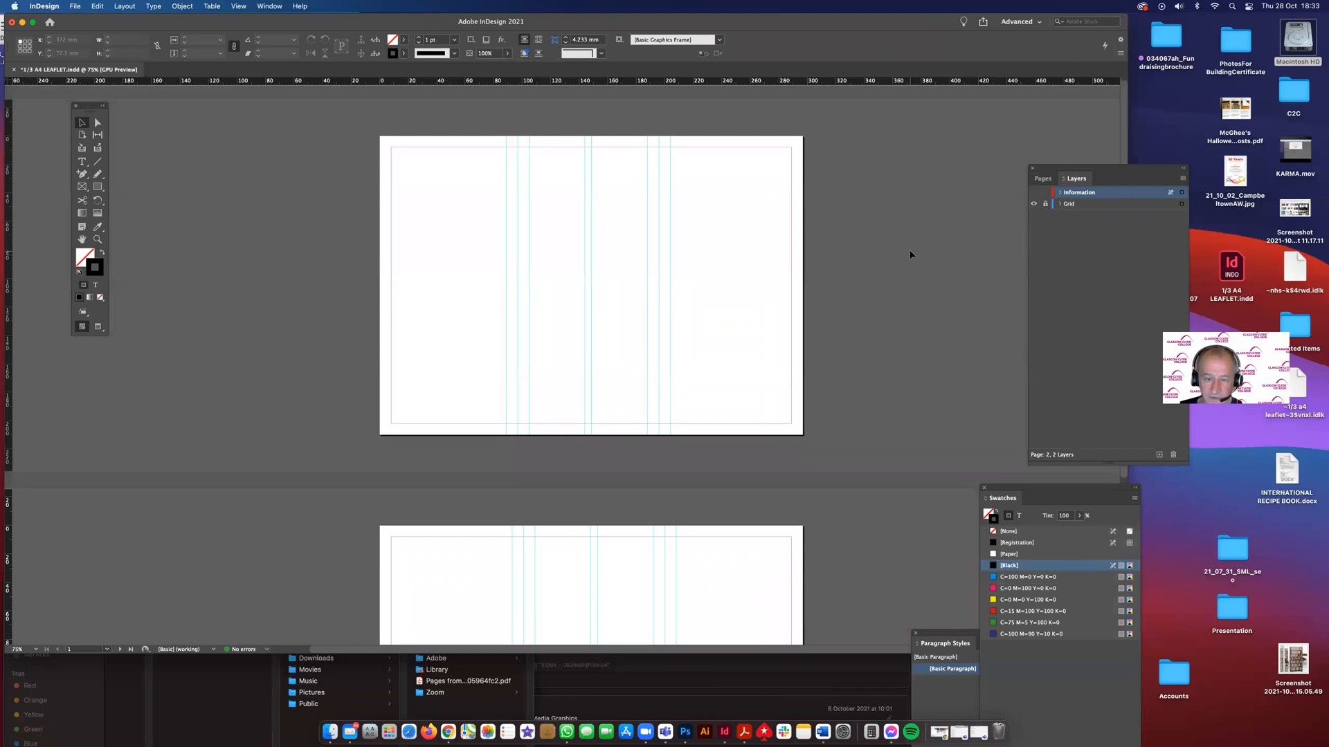